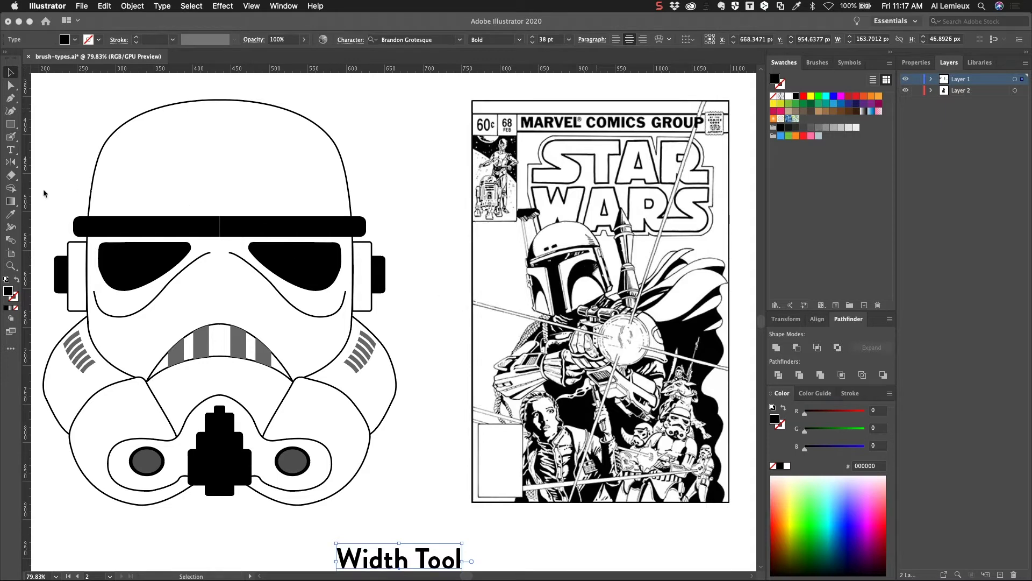
- Use the Width tool to thicken the lower bends of the two curved lines beneath the stormtrooper helmet's eyes
{"action": "left_click", "coordinate": [198, 167]}
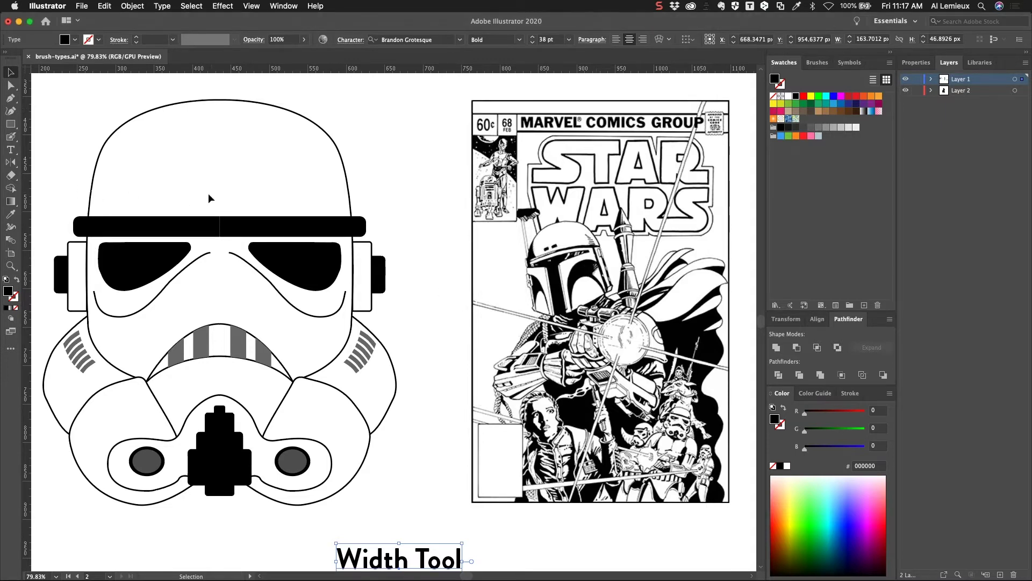
{"action": "left_click_drag", "start_coordinate": [208, 193], "coordinate": [296, 166]}
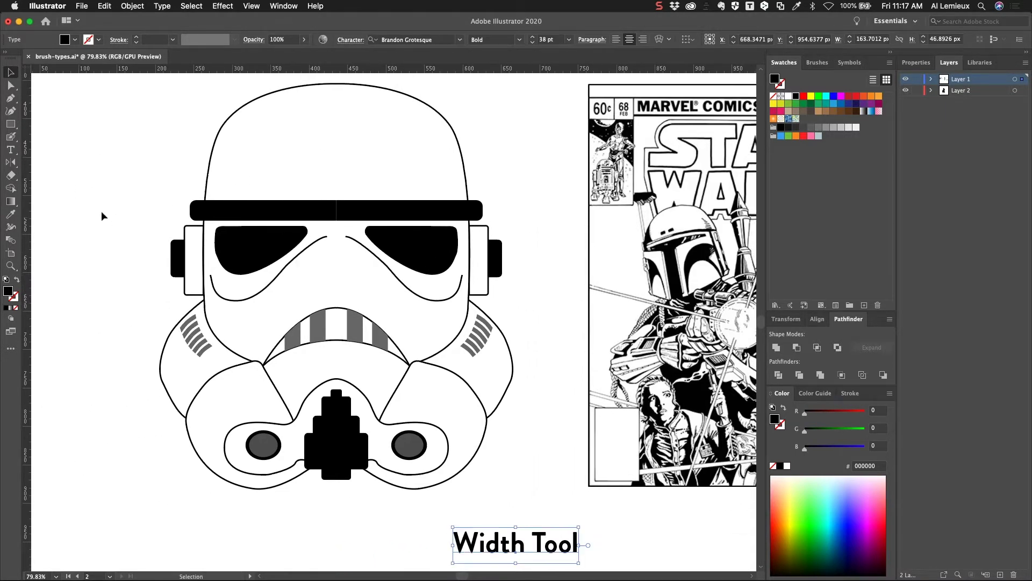
{"action": "left_click", "coordinate": [11, 228]}
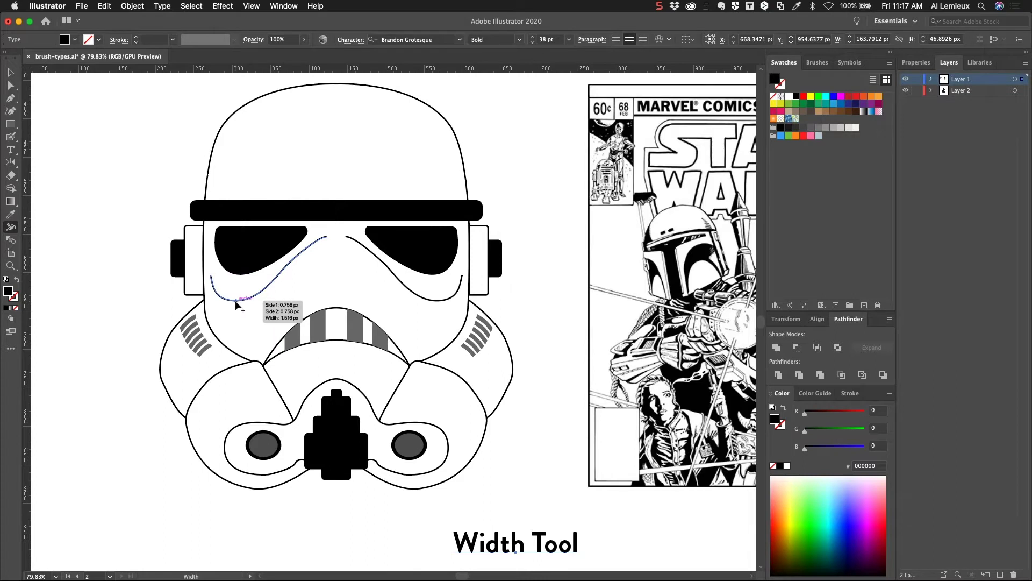
{"action": "left_click_drag", "start_coordinate": [235, 302], "coordinate": [237, 303]}
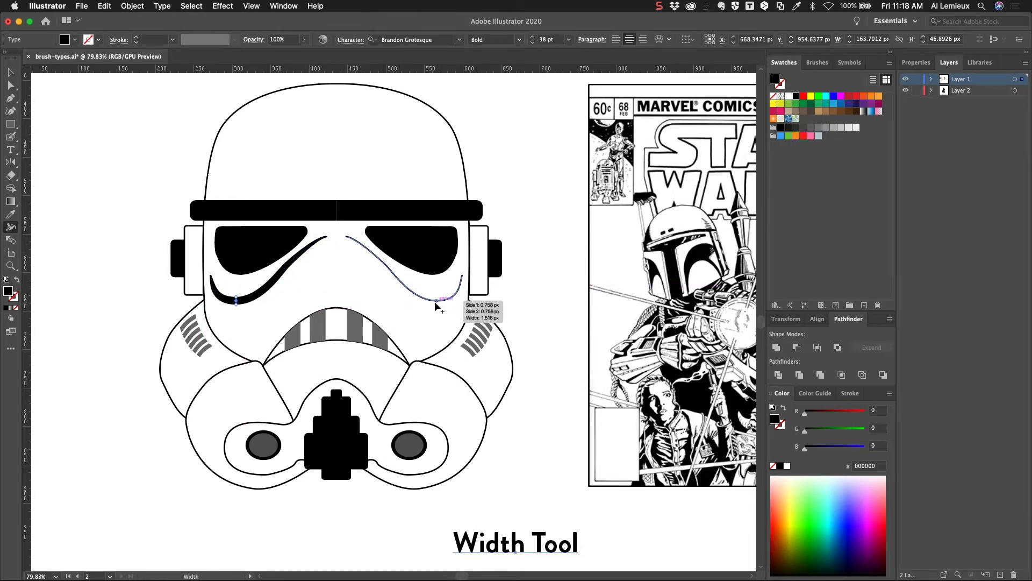
{"action": "left_click_drag", "start_coordinate": [437, 299], "coordinate": [437, 304]}
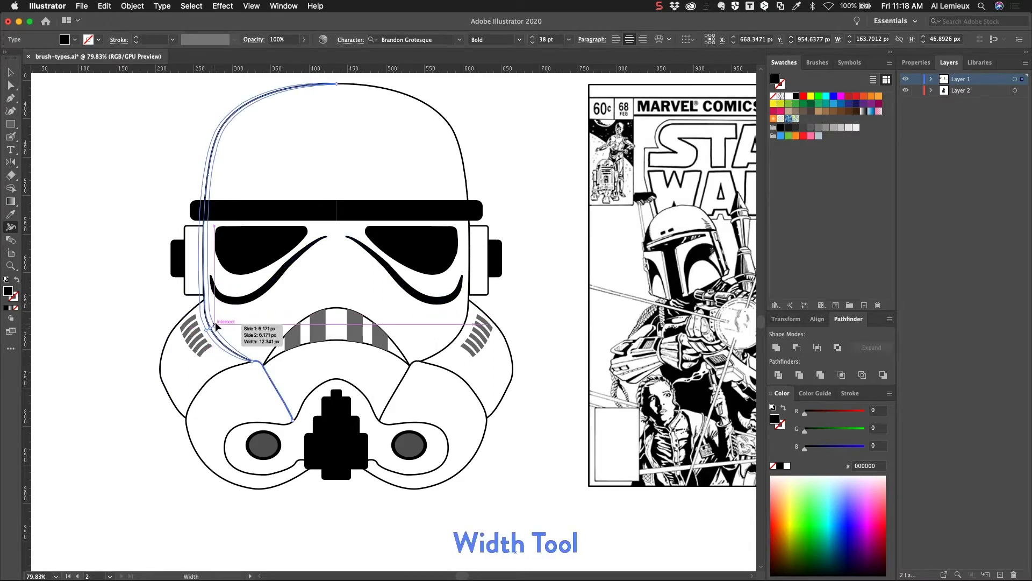
- Widen the strokes of the helmet's dome outlines, the cheek and jaw contours on both sides, and the mouth arch
{"action": "left_click_drag", "start_coordinate": [215, 326], "coordinate": [213, 329]}
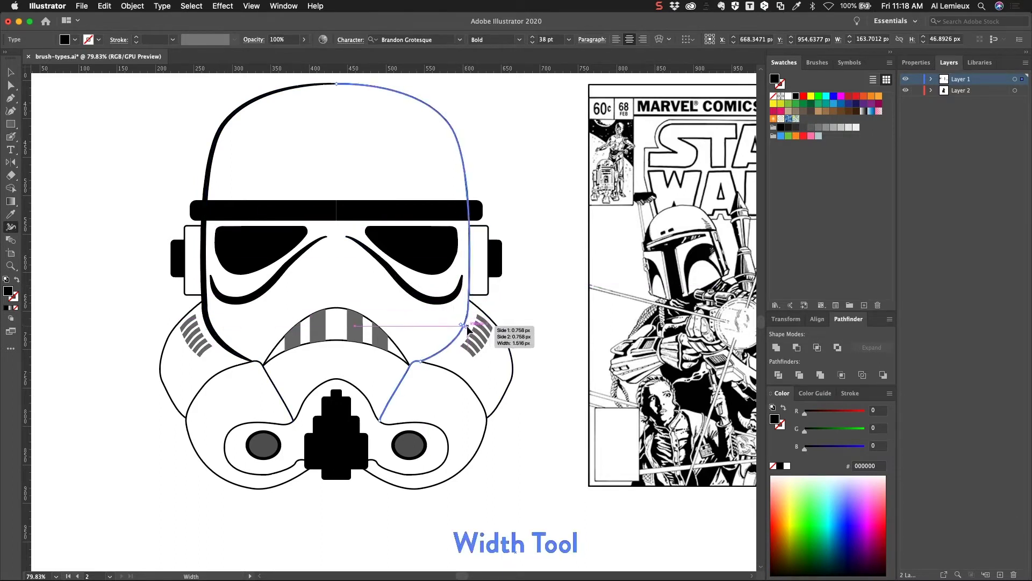
{"action": "left_click_drag", "start_coordinate": [467, 326], "coordinate": [469, 327]}
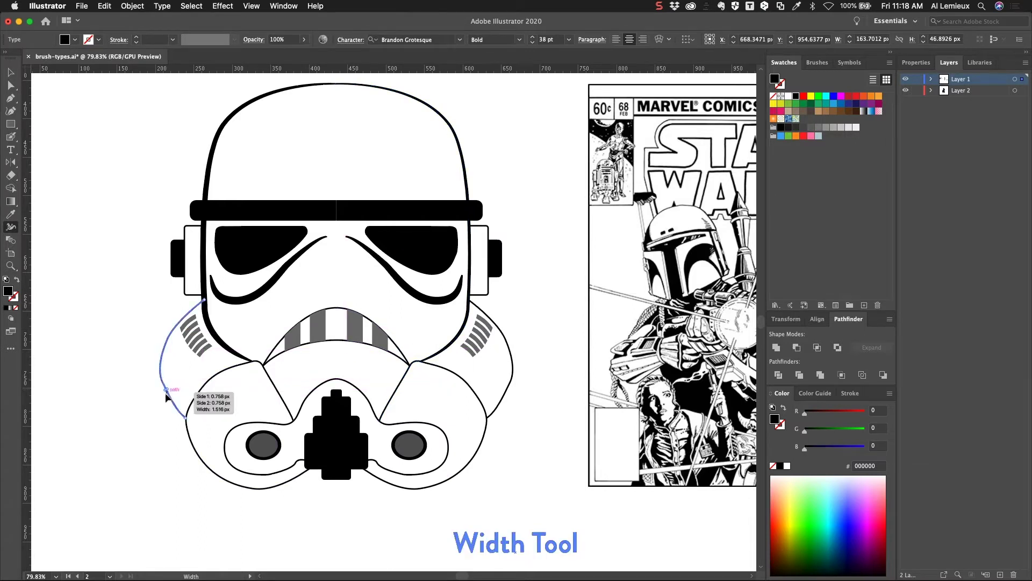
{"action": "left_click_drag", "start_coordinate": [167, 395], "coordinate": [163, 397]}
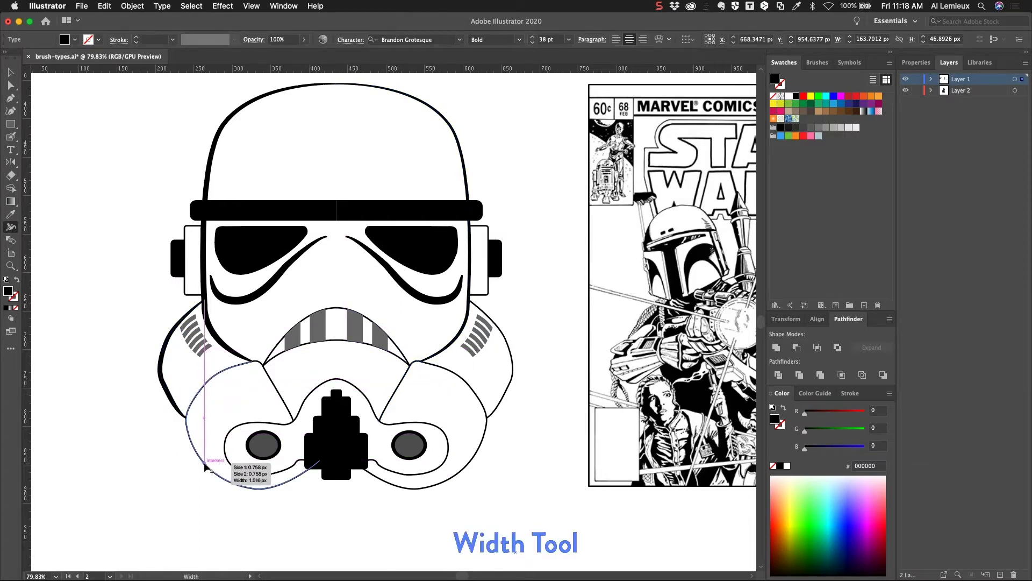
{"action": "left_click_drag", "start_coordinate": [204, 468], "coordinate": [203, 466]}
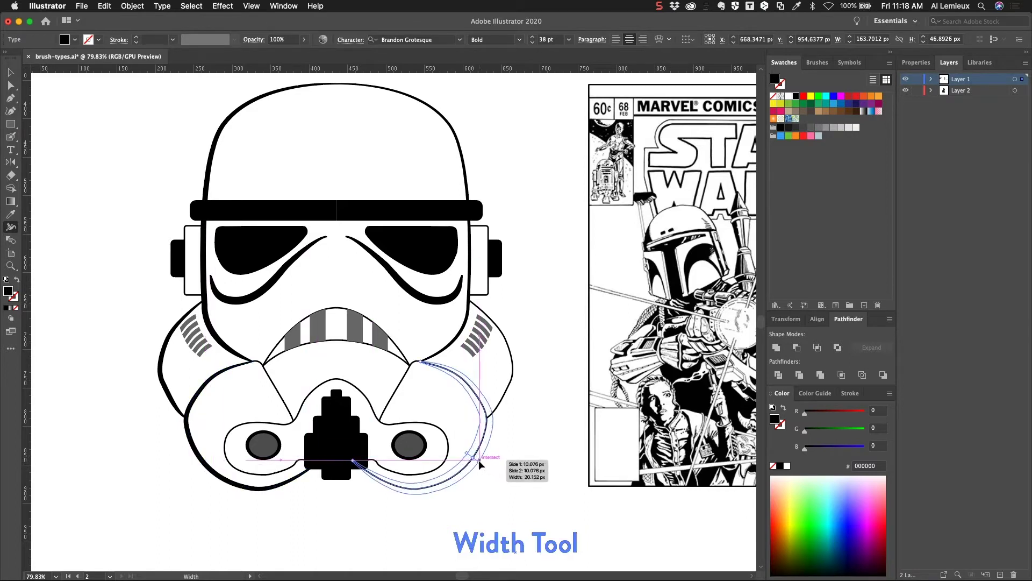
{"action": "left_click_drag", "start_coordinate": [479, 460], "coordinate": [473, 458]}
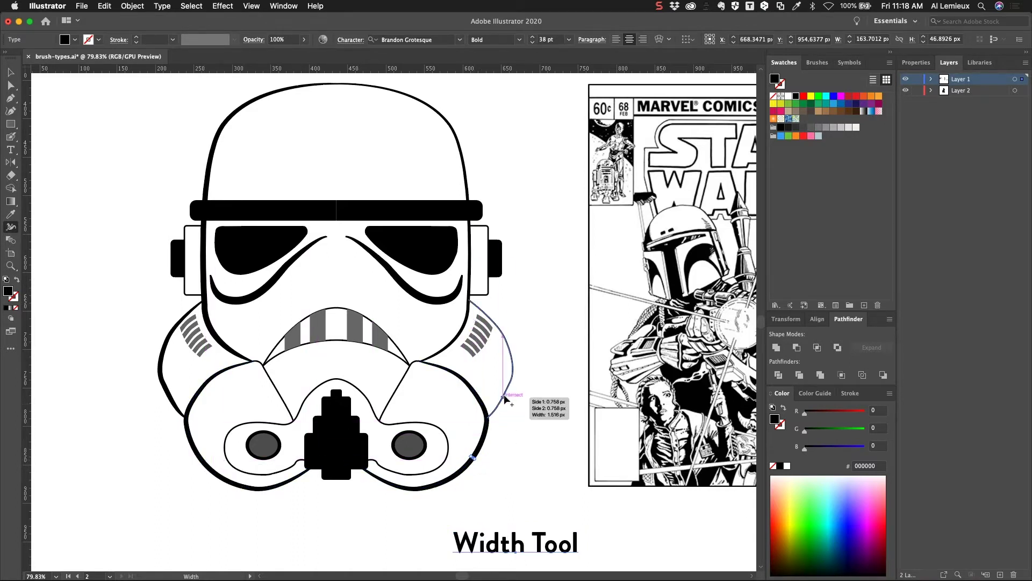
{"action": "left_click_drag", "start_coordinate": [503, 396], "coordinate": [507, 394]}
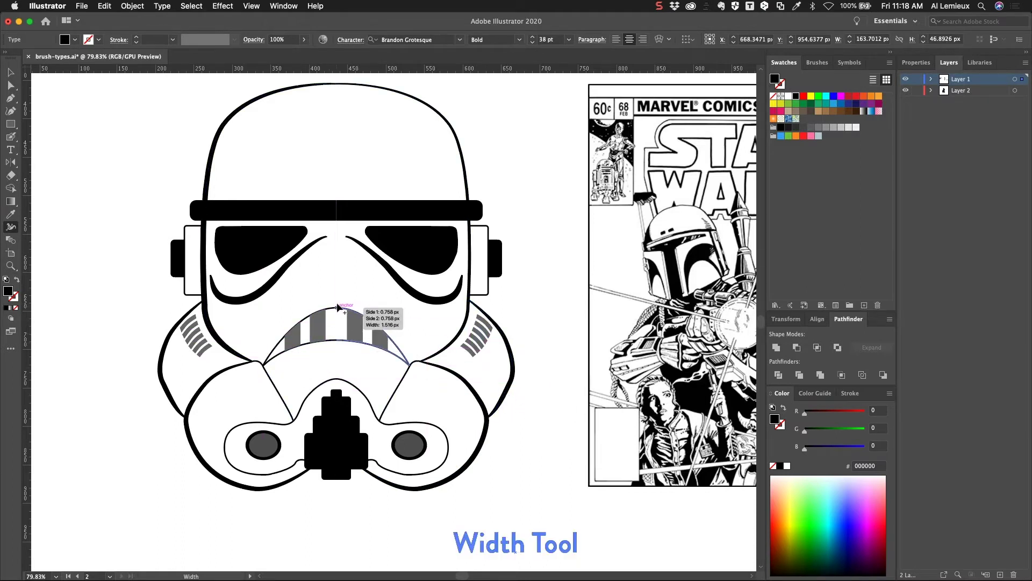
{"action": "left_click_drag", "start_coordinate": [337, 307], "coordinate": [329, 311]}
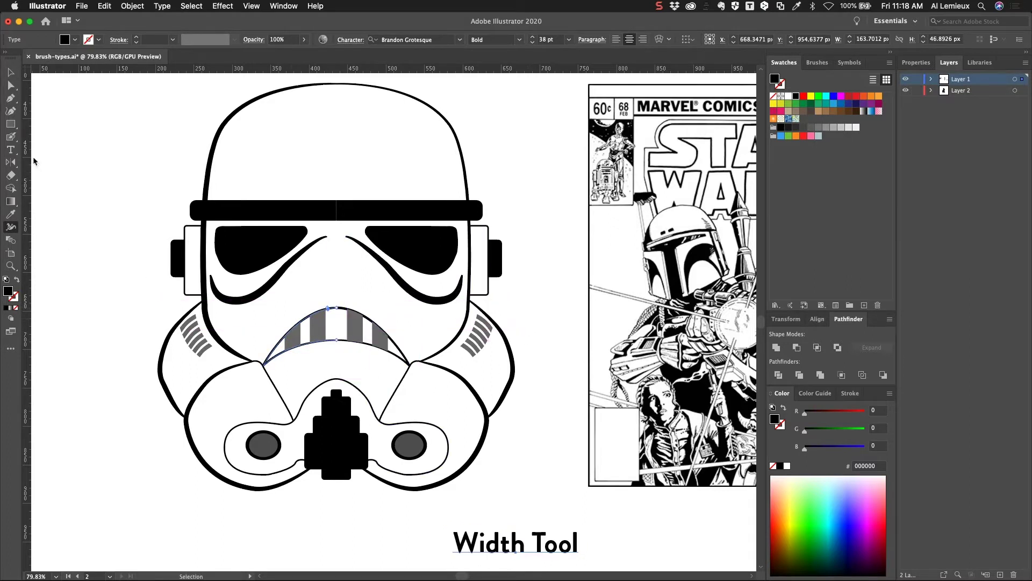
{"action": "left_click", "coordinate": [10, 72]}
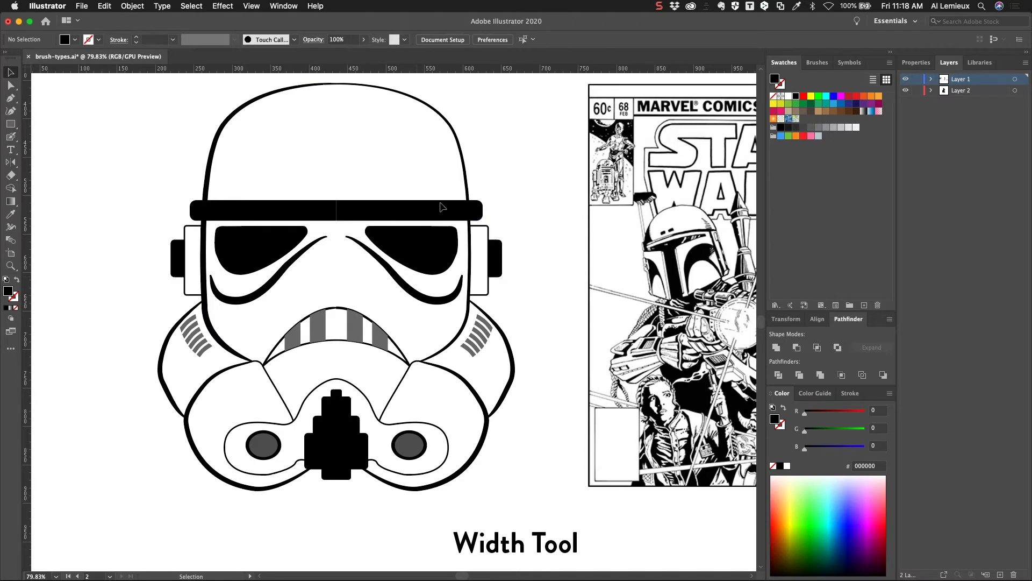
- Draw a wavy path about 286 px wide with the Pencil tool in the empty area beside the Yoda silhouette
{"action": "left_click_drag", "start_coordinate": [518, 287], "coordinate": [341, 275]}
{"action": "left_click_drag", "start_coordinate": [468, 257], "coordinate": [286, 322]}
{"action": "mouse_move", "coordinate": [566, 120]}
{"action": "left_mouse_down"}
{"action": "mouse_move", "coordinate": [337, 197]}
{"action": "mouse_move", "coordinate": [295, 253]}
{"action": "mouse_move", "coordinate": [280, 370]}
{"action": "mouse_move", "coordinate": [276, 305]}
{"action": "left_mouse_up"}
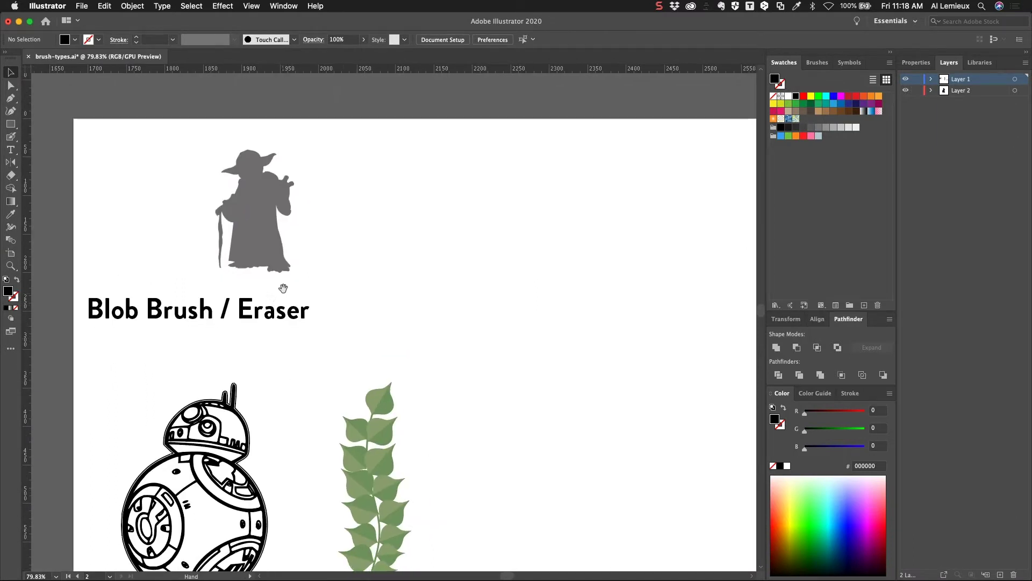
{"action": "scroll", "coordinate": [385, 260], "scroll_direction": "right", "scroll_amount": 2}
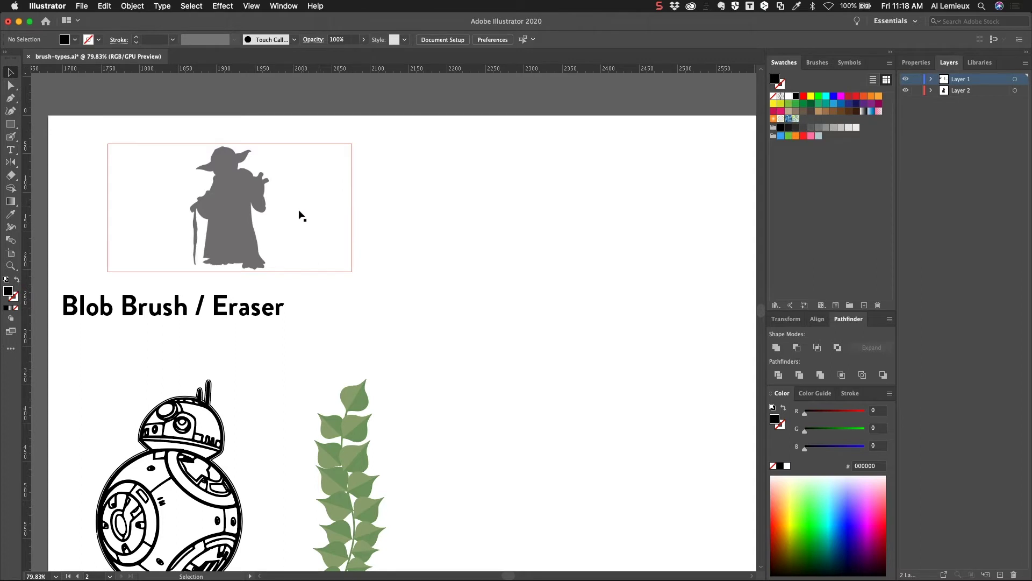
{"action": "left_click", "coordinate": [11, 138]}
{"action": "left_click", "coordinate": [9, 138]}
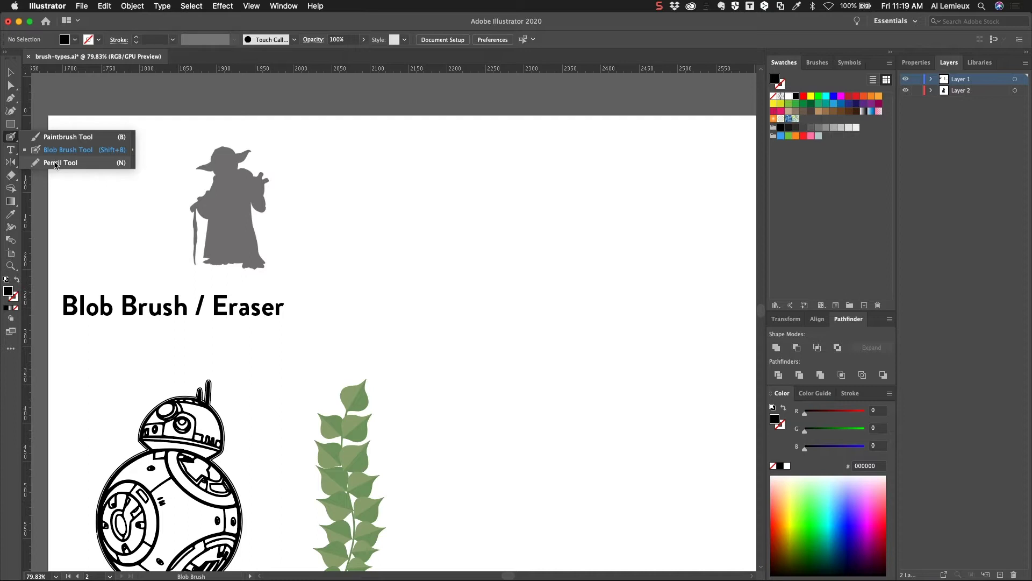
{"action": "left_click", "coordinate": [55, 165]}
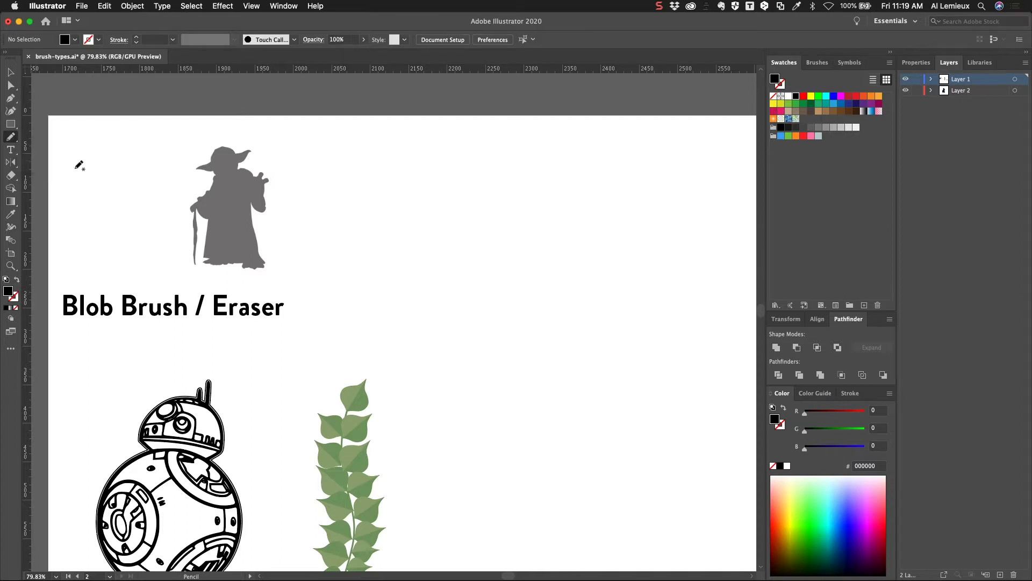
{"action": "mouse_move", "coordinate": [336, 238]}
{"action": "left_mouse_down"}
{"action": "mouse_move", "coordinate": [373, 215]}
{"action": "mouse_move", "coordinate": [417, 208]}
{"action": "mouse_move", "coordinate": [442, 262]}
{"action": "mouse_move", "coordinate": [484, 259]}
{"action": "mouse_move", "coordinate": [557, 224]}
{"action": "left_mouse_up"}
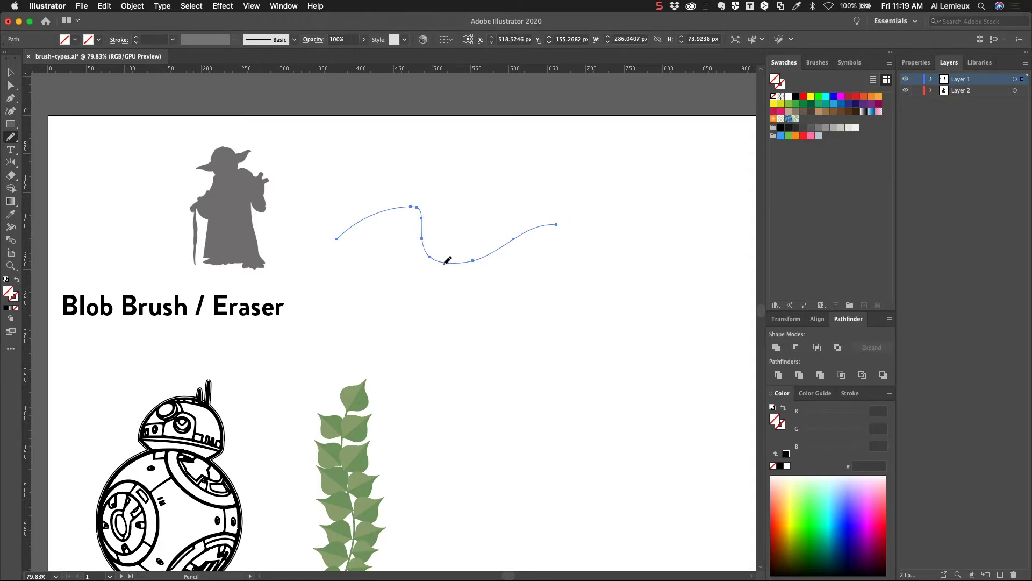
- Reshape the second half of the wavy path by redrawing over it several times with the Pencil tool
{"action": "mouse_move", "coordinate": [447, 261]}
{"action": "left_mouse_down"}
{"action": "mouse_move", "coordinate": [478, 264]}
{"action": "mouse_move", "coordinate": [523, 201]}
{"action": "left_mouse_up"}
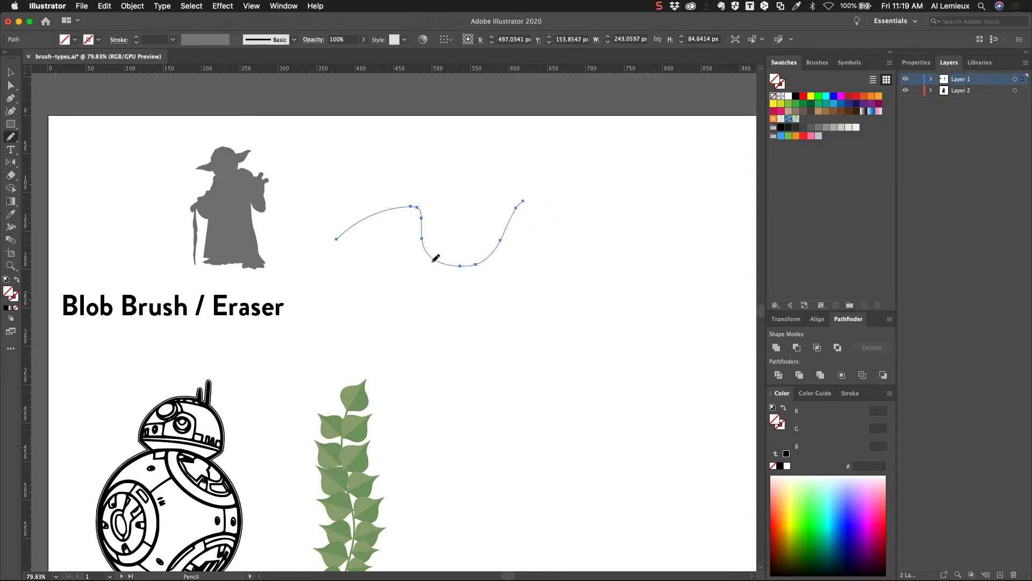
{"action": "mouse_move", "coordinate": [459, 261]}
{"action": "left_mouse_down"}
{"action": "mouse_move", "coordinate": [492, 262]}
{"action": "mouse_move", "coordinate": [527, 294]}
{"action": "left_mouse_up"}
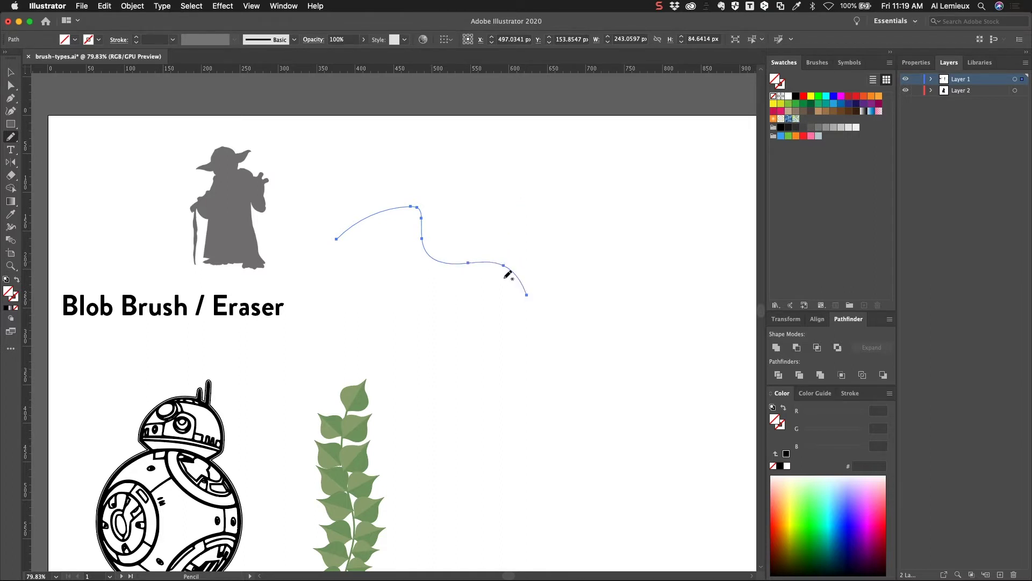
{"action": "mouse_move", "coordinate": [423, 235]}
{"action": "left_mouse_down"}
{"action": "mouse_move", "coordinate": [496, 260]}
{"action": "mouse_move", "coordinate": [556, 225]}
{"action": "left_mouse_up"}
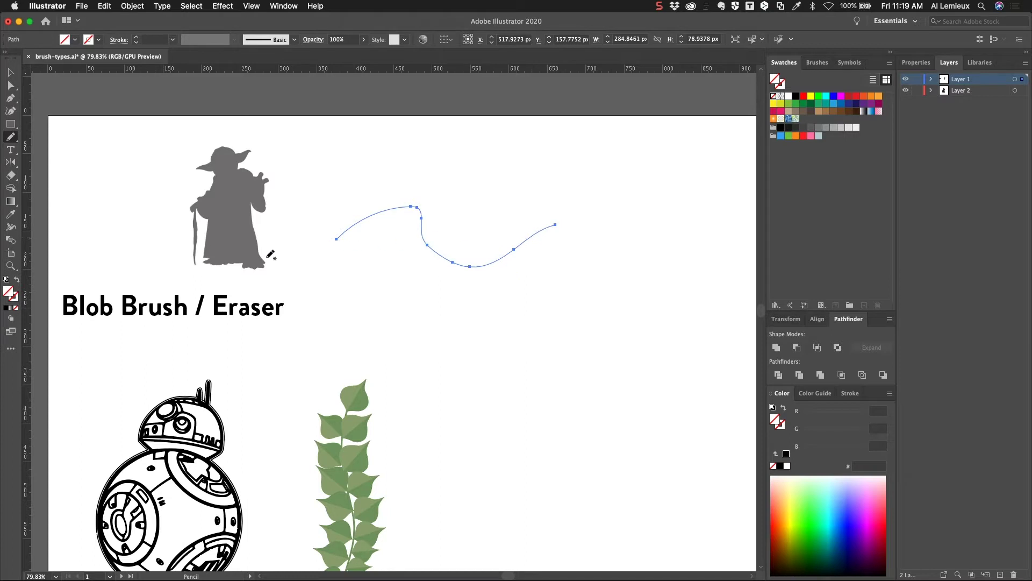
- Examine the Pencil tool's fidelity and path-editing options, leaving the settings without applying changes
{"action": "double_click", "coordinate": [10, 138]}
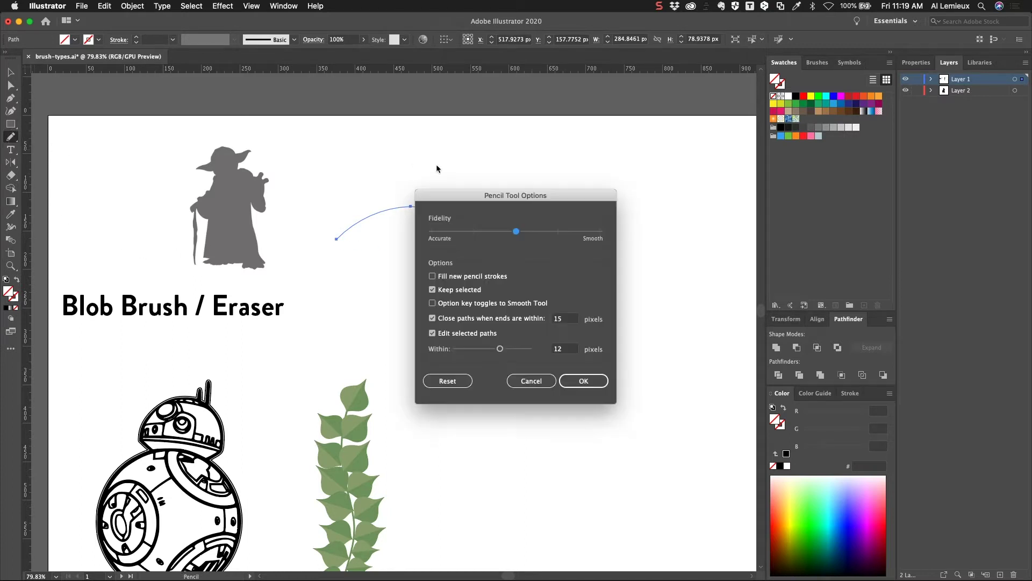
{"action": "left_click_drag", "start_coordinate": [487, 202], "coordinate": [375, 150]}
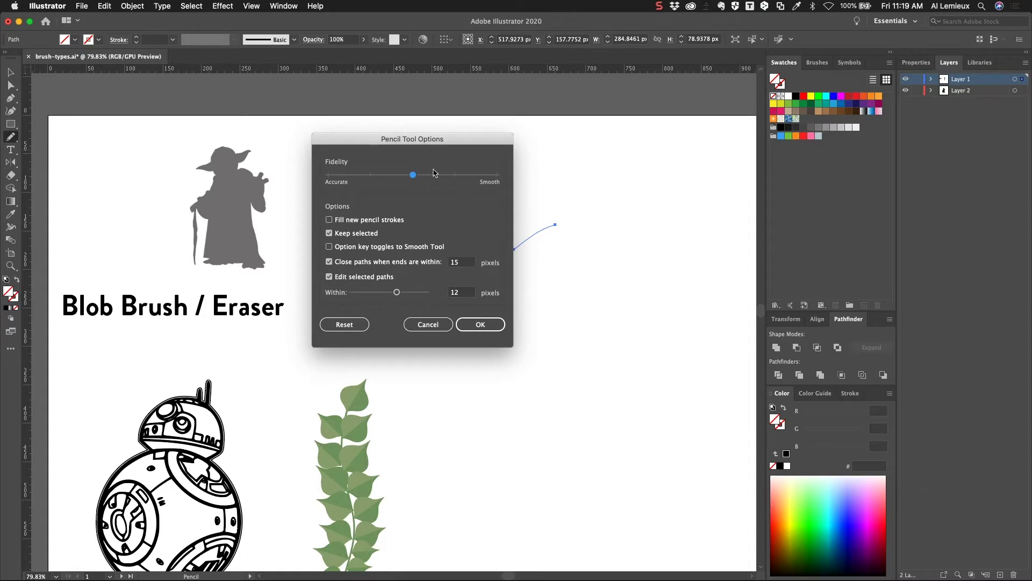
{"action": "left_click", "coordinate": [428, 325]}
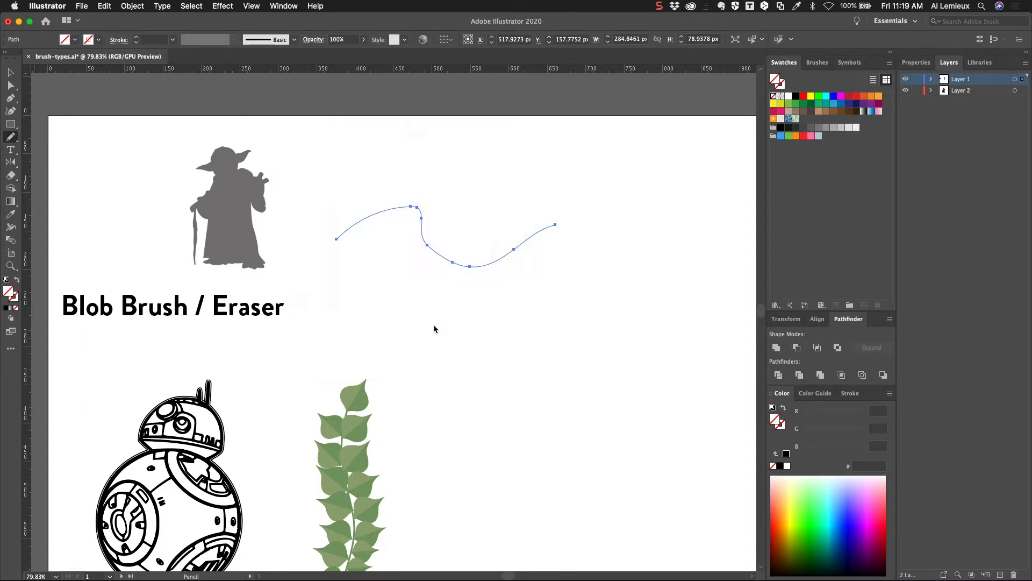
- Delete the wavy pencil path beside the Yoda silhouette
{"action": "left_click", "coordinate": [10, 72]}
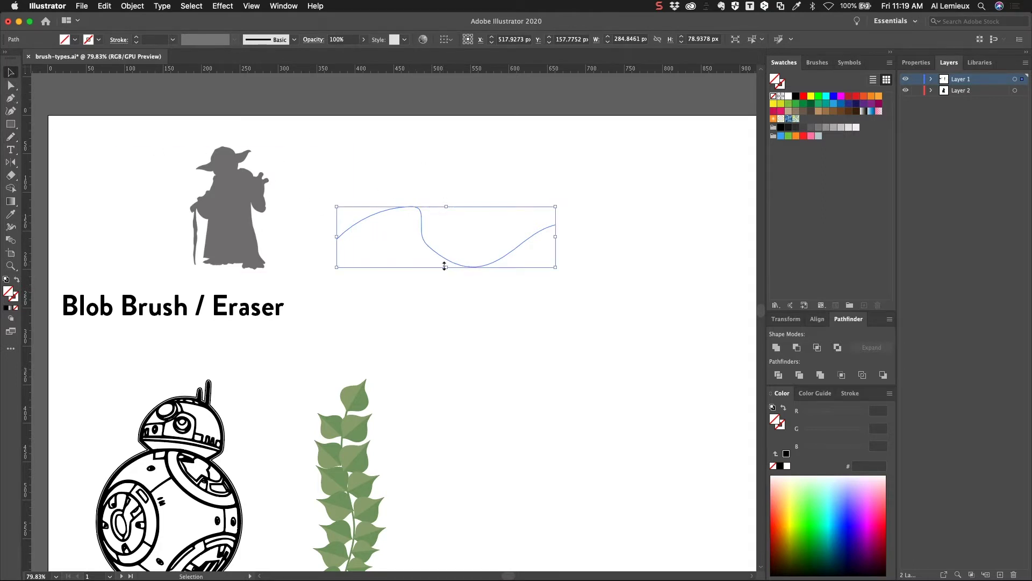
{"action": "key", "text": "Delete"}
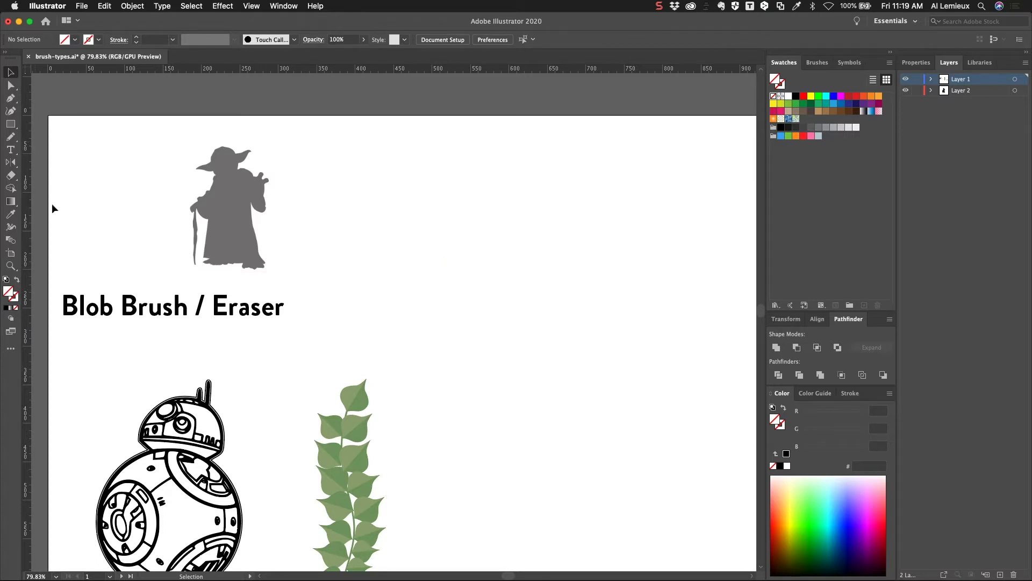
- Activate the Blob Brush tool for work on the Yoda silhouette and display the available brushes
{"action": "left_click", "coordinate": [12, 137]}
{"action": "left_click_drag", "start_coordinate": [9, 141], "coordinate": [63, 153]}
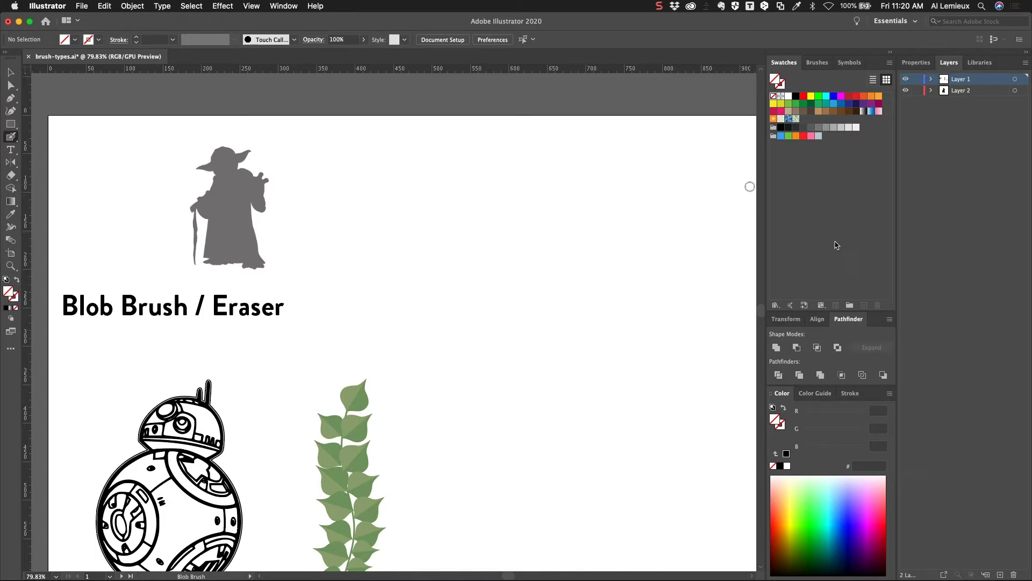
{"action": "left_click", "coordinate": [817, 63]}
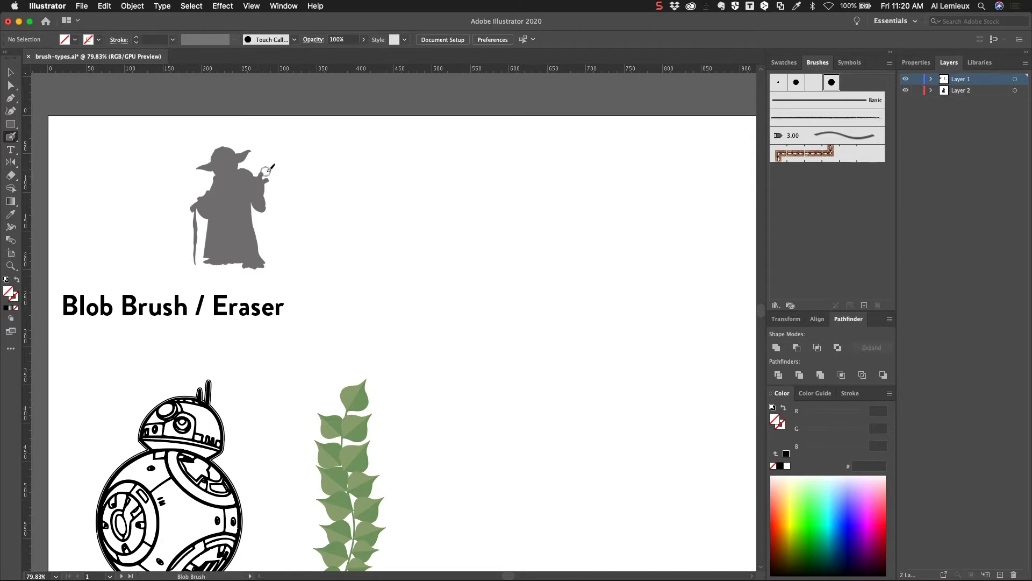
{"action": "key", "text": "super+1"}
{"action": "key", "text": "super+equal"}
{"action": "key", "text": "space"}
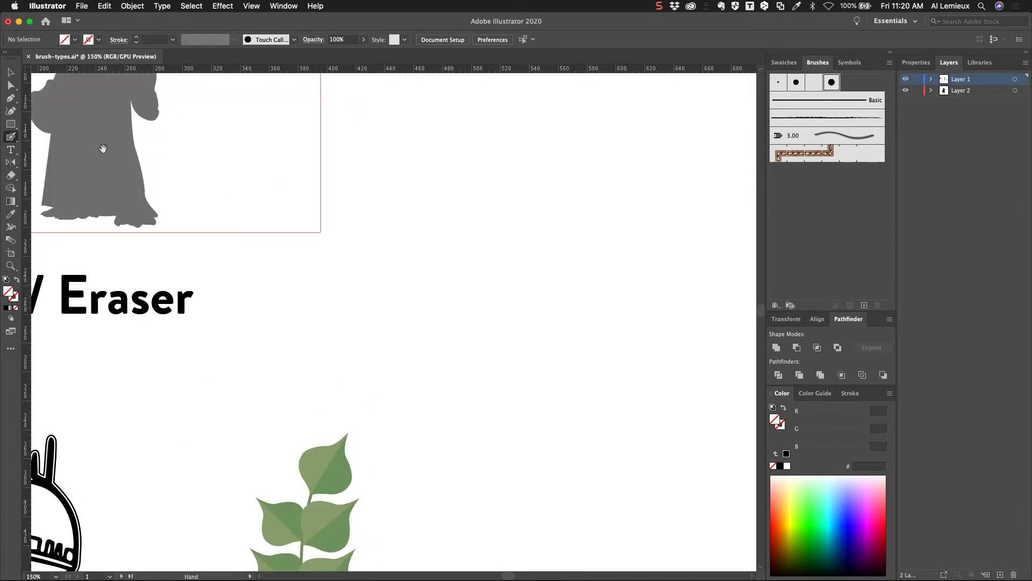
{"action": "left_click_drag", "start_coordinate": [105, 149], "coordinate": [351, 327]}
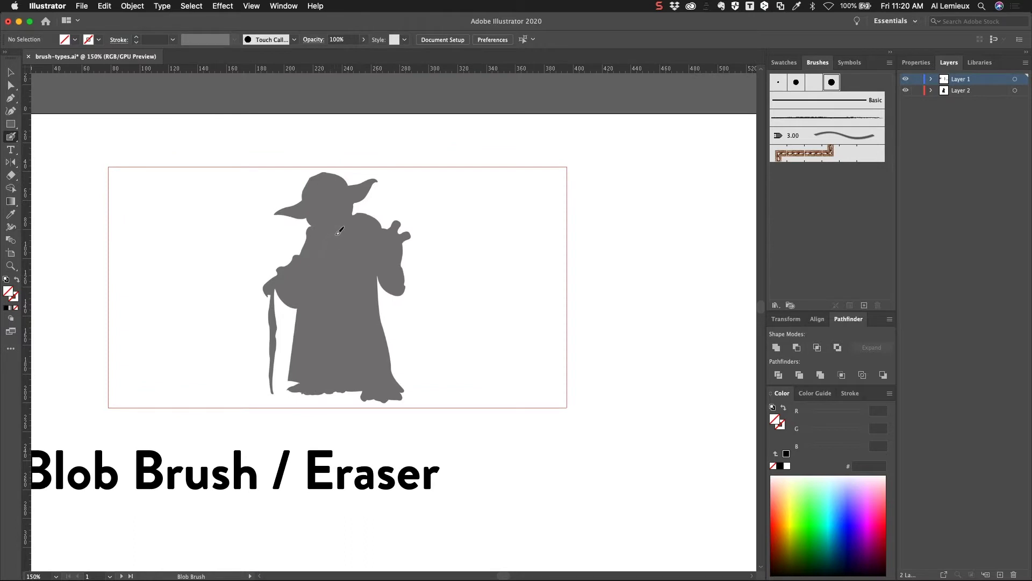
{"action": "key", "text": "super+equal"}
{"action": "scroll", "coordinate": [341, 293], "scroll_direction": "left", "scroll_amount": 5}
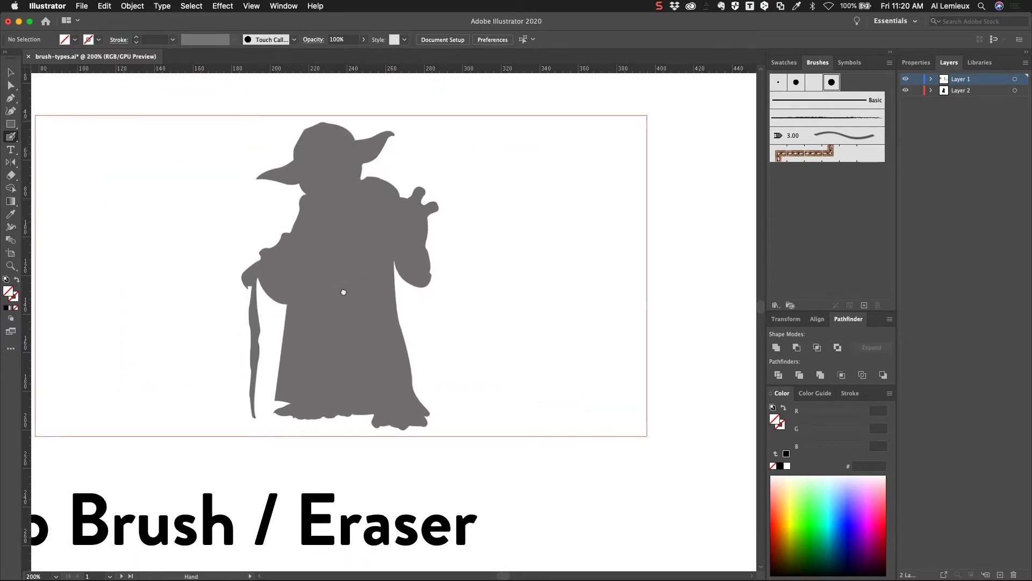
{"action": "key", "text": "super+equal"}
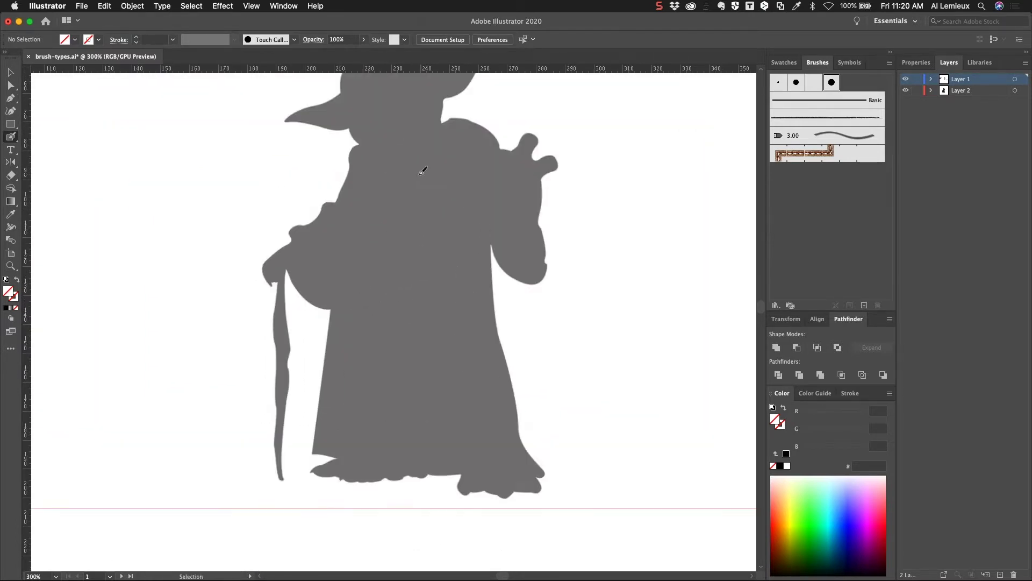
{"action": "left_click_drag", "start_coordinate": [386, 201], "coordinate": [350, 266]}
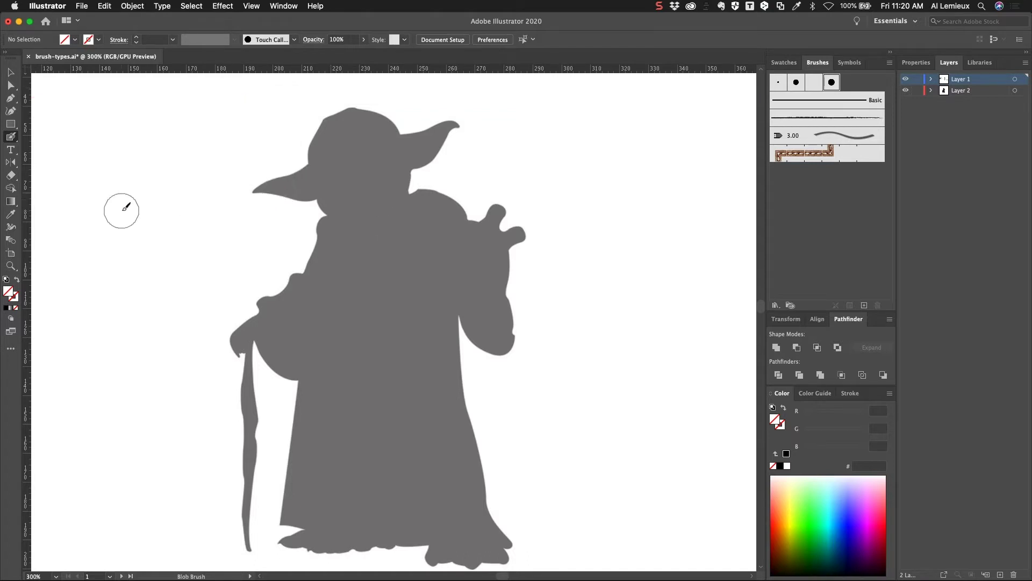
- Paint thick black Blob Brush test strokes around the Yoda silhouette, undoing each one
{"action": "left_click_drag", "start_coordinate": [134, 206], "coordinate": [257, 139]}
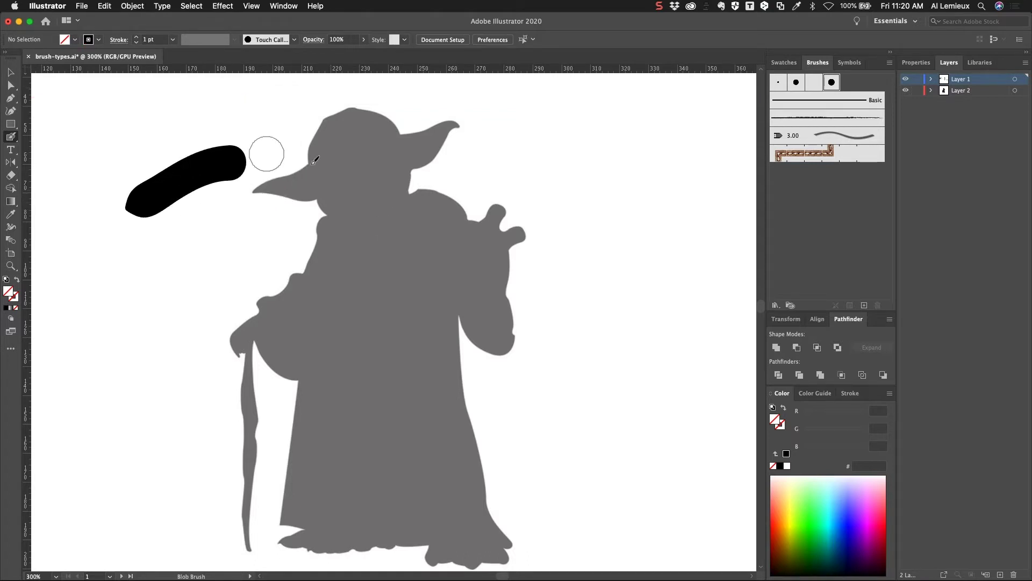
{"action": "key", "text": "super+z"}
{"action": "mouse_move", "coordinate": [141, 223]}
{"action": "left_mouse_down"}
{"action": "mouse_move", "coordinate": [249, 169]}
{"action": "mouse_move", "coordinate": [369, 154]}
{"action": "left_mouse_up"}
{"action": "key", "text": "super+z"}
{"action": "mouse_move", "coordinate": [121, 267]}
{"action": "left_mouse_down"}
{"action": "mouse_move", "coordinate": [220, 212]}
{"action": "mouse_move", "coordinate": [527, 166]}
{"action": "left_mouse_up"}
{"action": "key", "text": "super+z"}
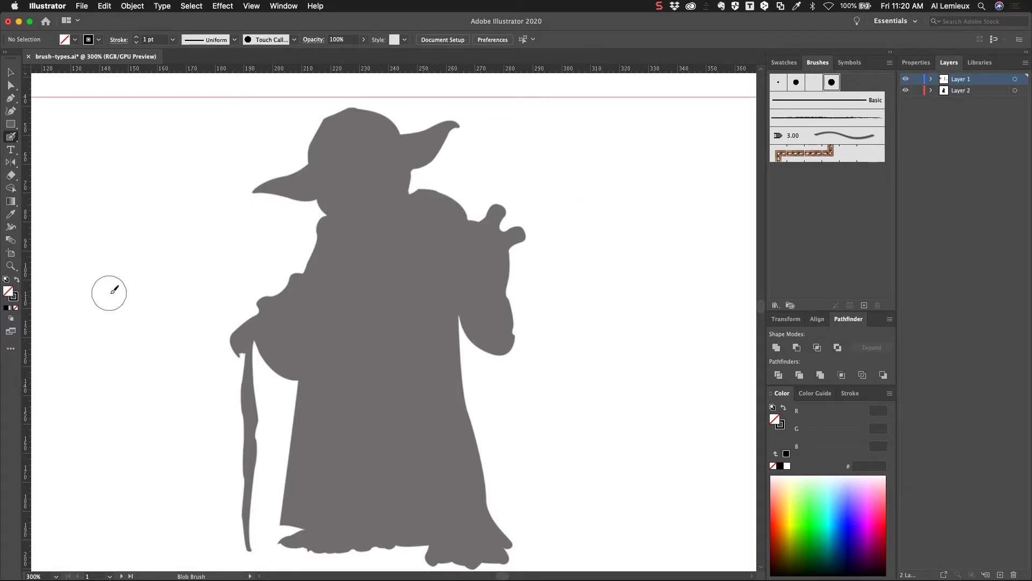
- Try Blob Brush strokes across the Yoda silhouette and along the lower ear with two calligraphic brushes, undoing each stroke
{"action": "mouse_move", "coordinate": [112, 291]}
{"action": "left_mouse_down"}
{"action": "mouse_move", "coordinate": [207, 237]}
{"action": "mouse_move", "coordinate": [407, 188]}
{"action": "mouse_move", "coordinate": [481, 190]}
{"action": "left_mouse_up"}
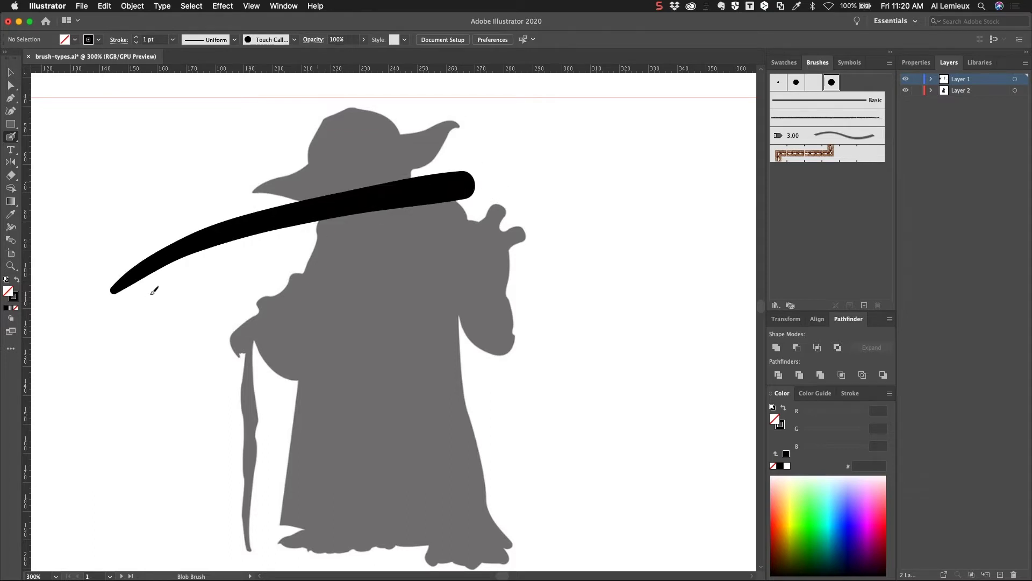
{"action": "key", "text": "super+z"}
{"action": "mouse_move", "coordinate": [120, 302]}
{"action": "left_mouse_down"}
{"action": "mouse_move", "coordinate": [237, 233]}
{"action": "mouse_move", "coordinate": [343, 215]}
{"action": "mouse_move", "coordinate": [387, 222]}
{"action": "left_mouse_up"}
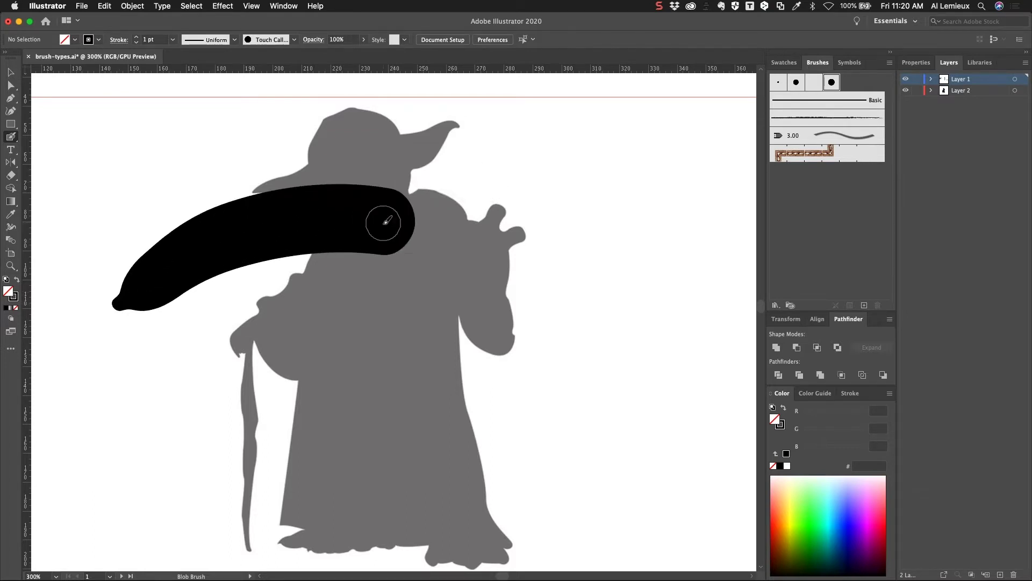
{"action": "key", "text": "super+z"}
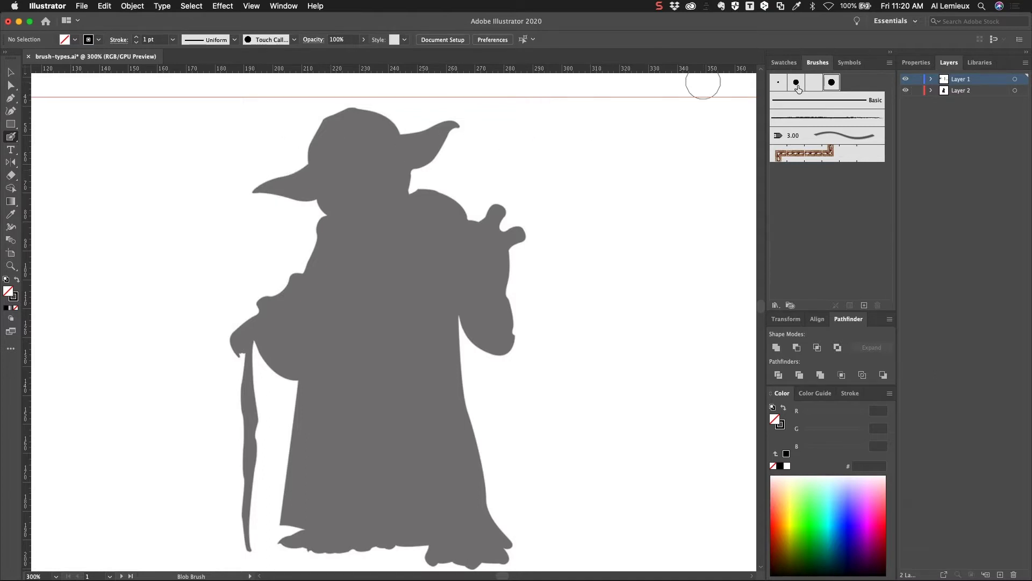
{"action": "left_click", "coordinate": [797, 85]}
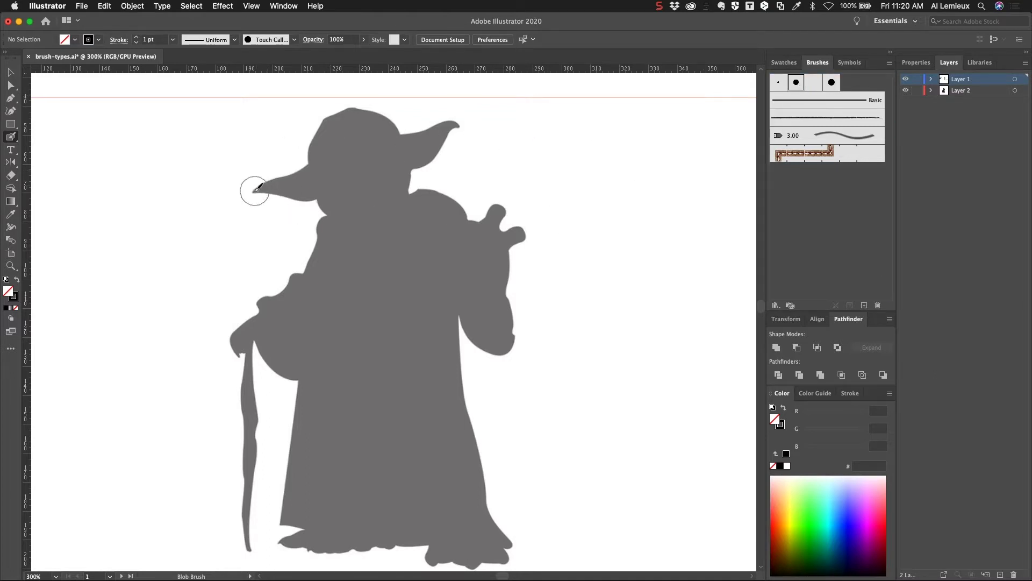
{"action": "left_click_drag", "start_coordinate": [254, 191], "coordinate": [301, 179]}
{"action": "key", "text": "super+z"}
- Outline Yoda's head, raised ear and shoulder in black with the 3 pt. Round brush, and select the painted shape
{"action": "left_click", "coordinate": [778, 82]}
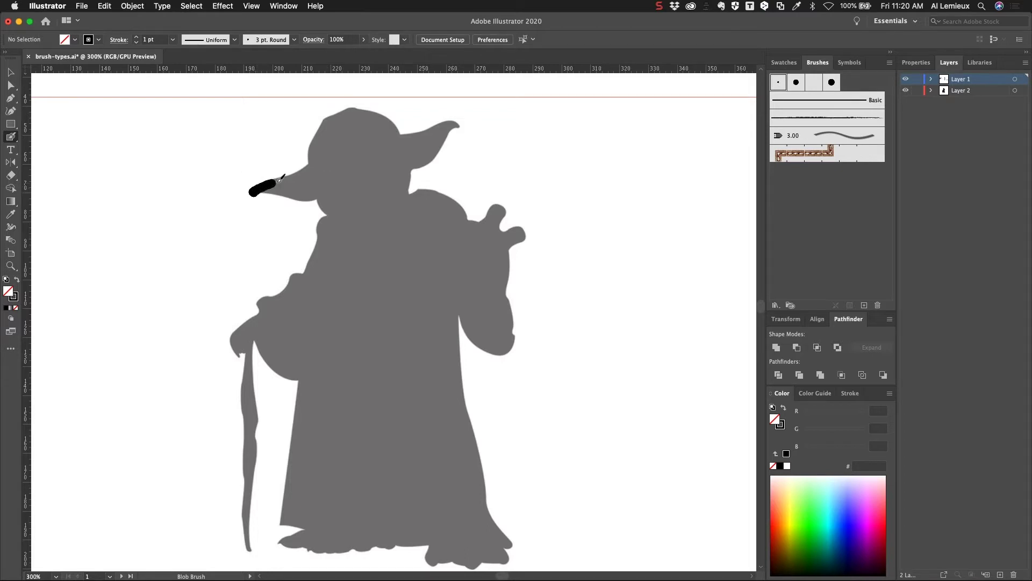
{"action": "left_click_drag", "start_coordinate": [279, 180], "coordinate": [316, 153]}
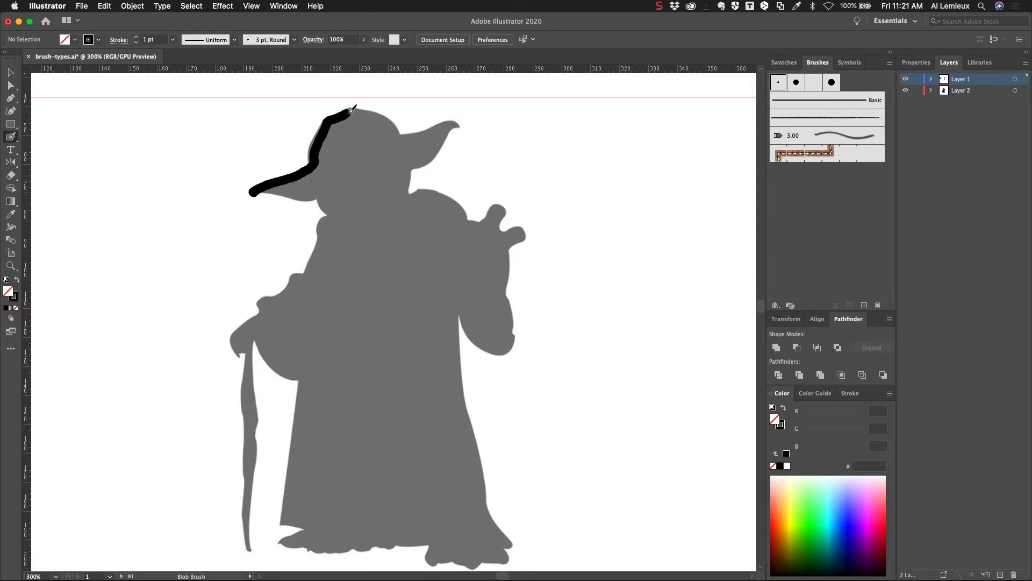
{"action": "left_click_drag", "start_coordinate": [362, 110], "coordinate": [379, 111]}
{"action": "left_click_drag", "start_coordinate": [432, 130], "coordinate": [462, 127]}
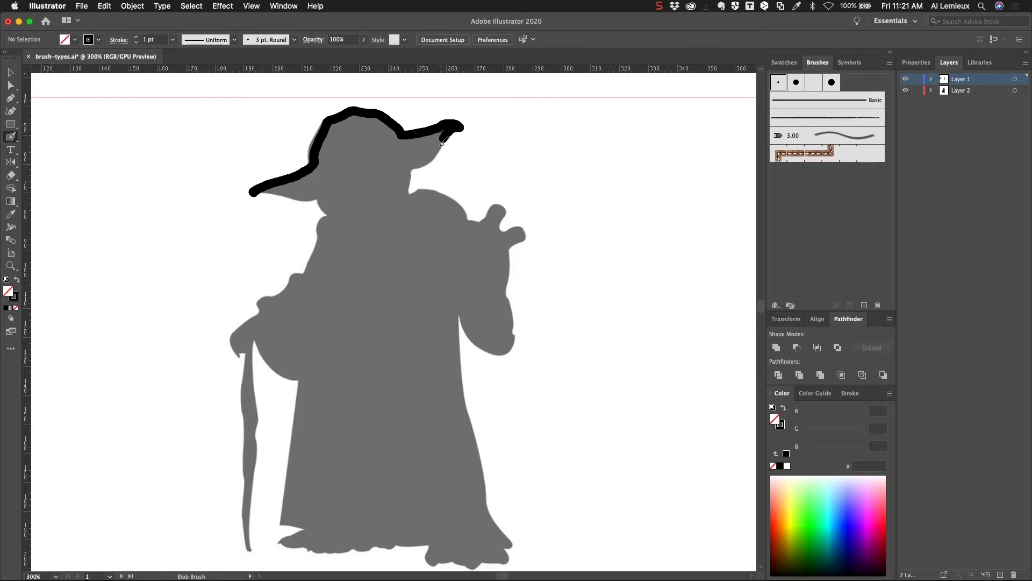
{"action": "left_click_drag", "start_coordinate": [422, 163], "coordinate": [411, 168]}
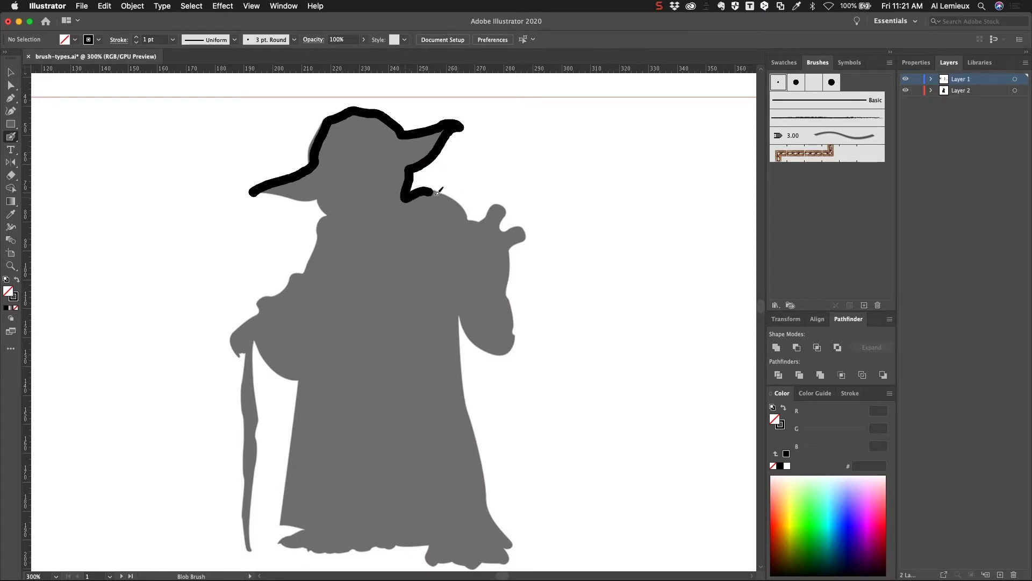
{"action": "left_click_drag", "start_coordinate": [452, 198], "coordinate": [466, 225]}
{"action": "left_click", "coordinate": [11, 75]}
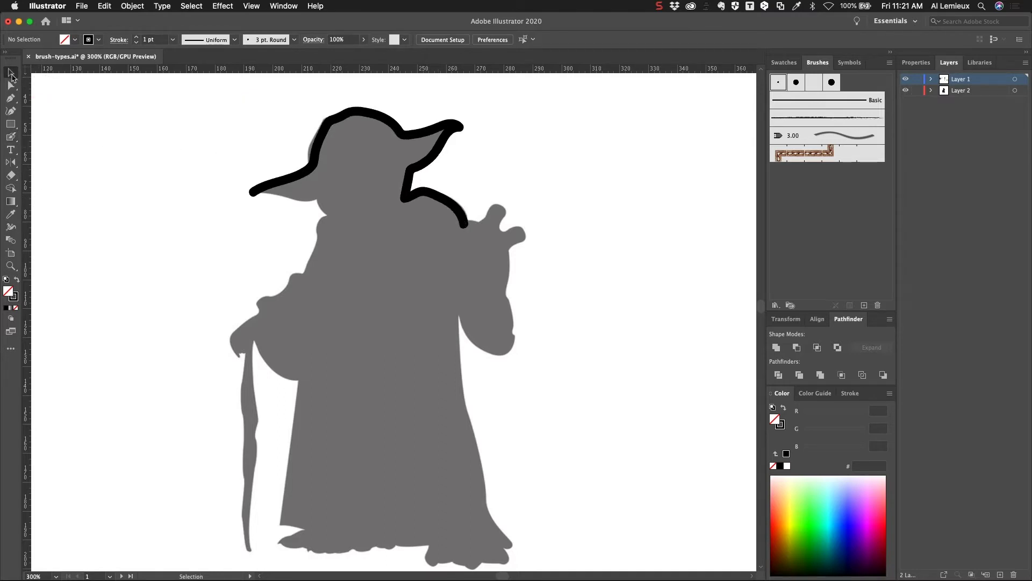
{"action": "left_click", "coordinate": [371, 122]}
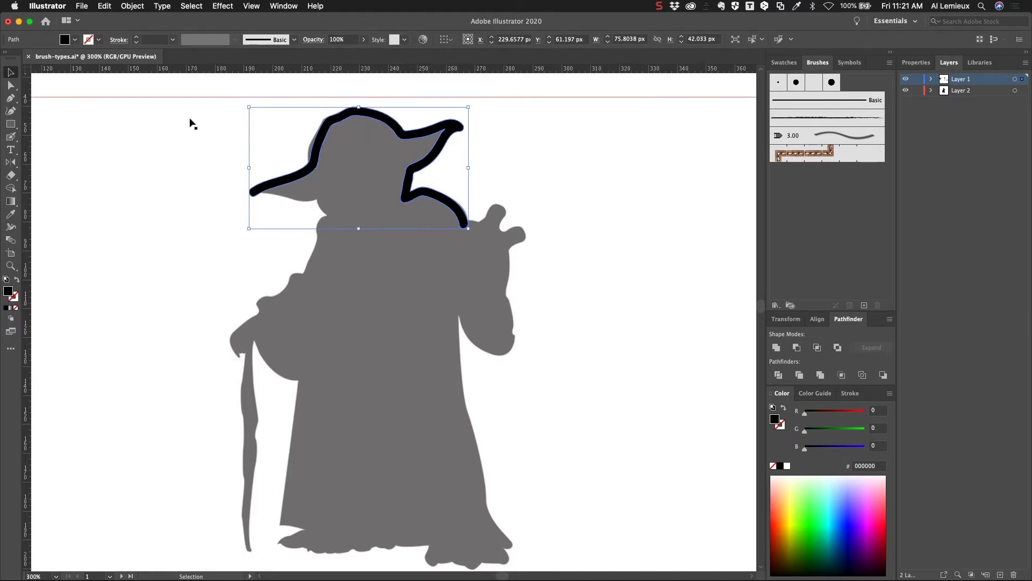
- Continue the Blob Brush outline from the lower ear down the back and cane-side sleeve, around the robe's hem and both robe edges
{"action": "left_click", "coordinate": [11, 137]}
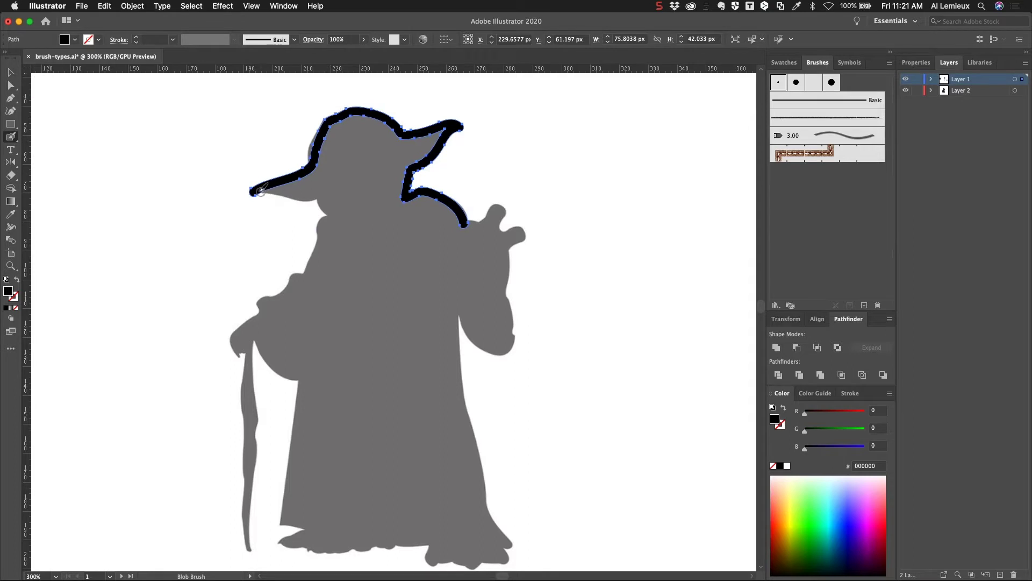
{"action": "mouse_move", "coordinate": [253, 192]}
{"action": "left_mouse_down"}
{"action": "mouse_move", "coordinate": [324, 195]}
{"action": "mouse_move", "coordinate": [338, 217]}
{"action": "left_mouse_up"}
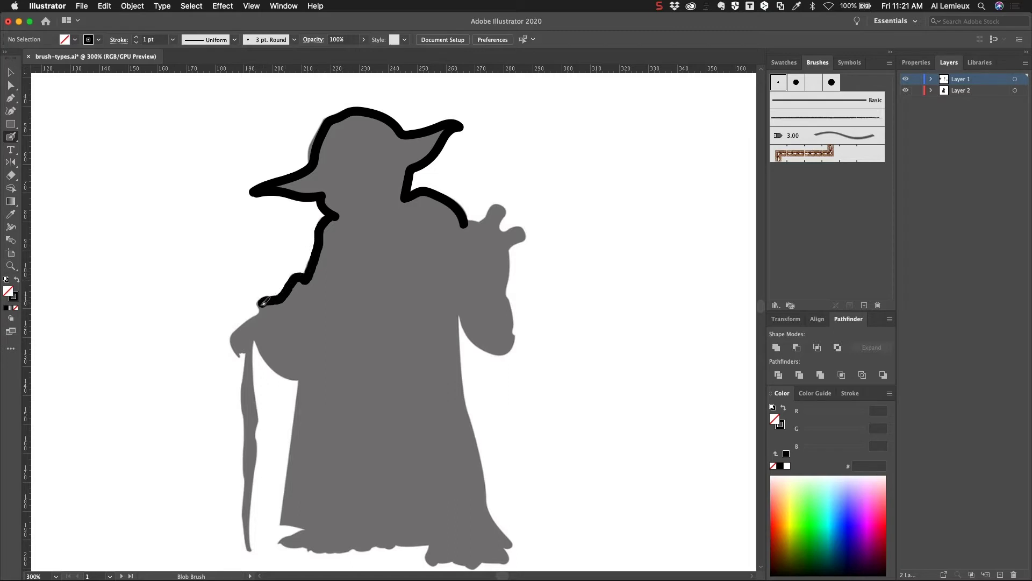
{"action": "mouse_move", "coordinate": [255, 320]}
{"action": "left_mouse_down"}
{"action": "mouse_move", "coordinate": [236, 357]}
{"action": "mouse_move", "coordinate": [260, 336]}
{"action": "mouse_move", "coordinate": [275, 361]}
{"action": "mouse_move", "coordinate": [312, 381]}
{"action": "mouse_move", "coordinate": [287, 524]}
{"action": "mouse_move", "coordinate": [313, 524]}
{"action": "mouse_move", "coordinate": [284, 540]}
{"action": "mouse_move", "coordinate": [439, 545]}
{"action": "mouse_move", "coordinate": [443, 560]}
{"action": "mouse_move", "coordinate": [509, 541]}
{"action": "left_mouse_up"}
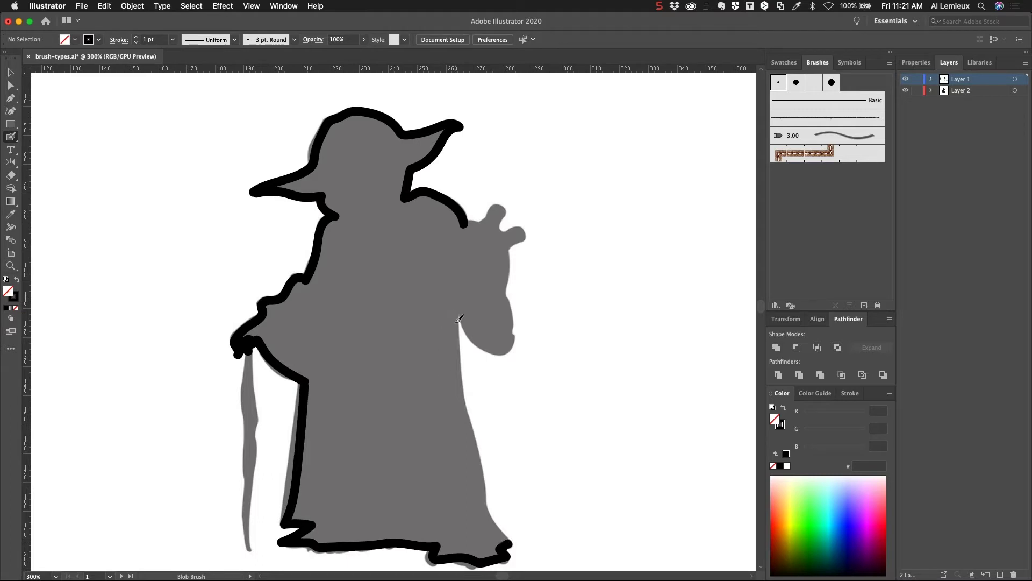
{"action": "mouse_move", "coordinate": [457, 319]}
{"action": "left_mouse_down"}
{"action": "mouse_move", "coordinate": [479, 454]}
{"action": "mouse_move", "coordinate": [511, 544]}
{"action": "left_mouse_up"}
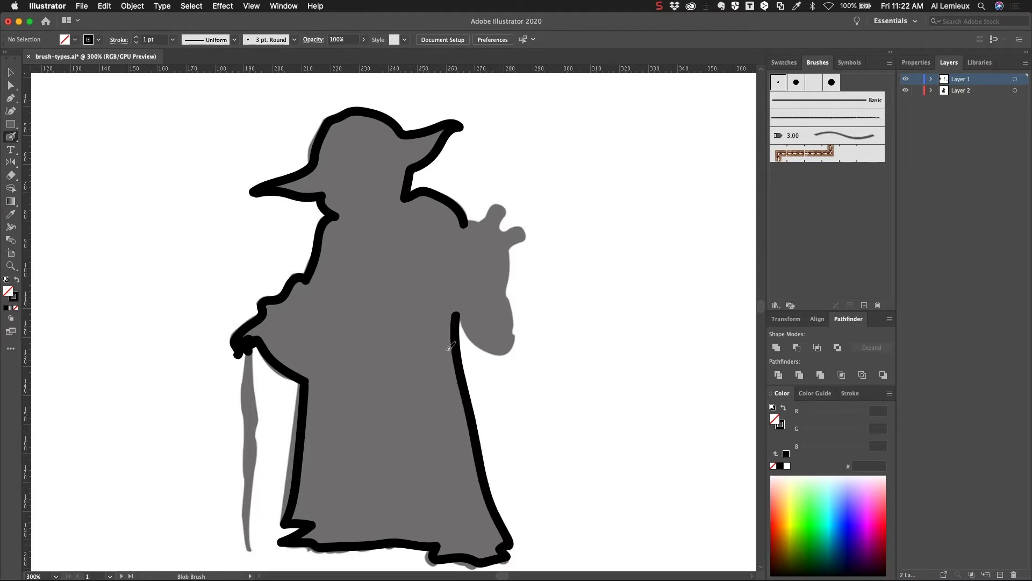
- Outline the raised hand and its sleeve up to the shoulder, and paint the walking cane solid black
{"action": "mouse_move", "coordinate": [458, 317]}
{"action": "left_mouse_down"}
{"action": "mouse_move", "coordinate": [481, 346]}
{"action": "mouse_move", "coordinate": [515, 348]}
{"action": "mouse_move", "coordinate": [505, 295]}
{"action": "mouse_move", "coordinate": [528, 233]}
{"action": "left_mouse_up"}
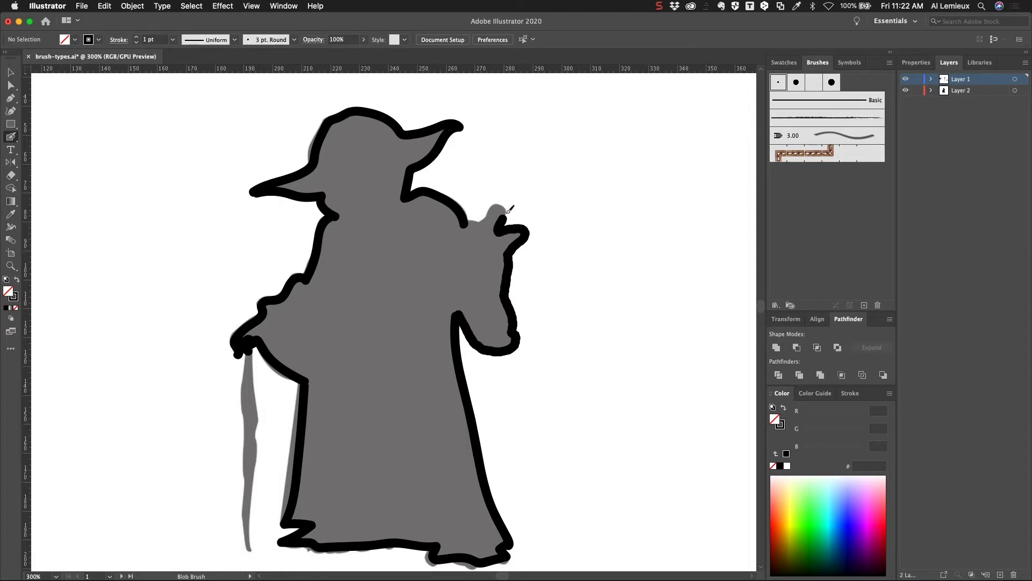
{"action": "left_click_drag", "start_coordinate": [485, 211], "coordinate": [472, 228]}
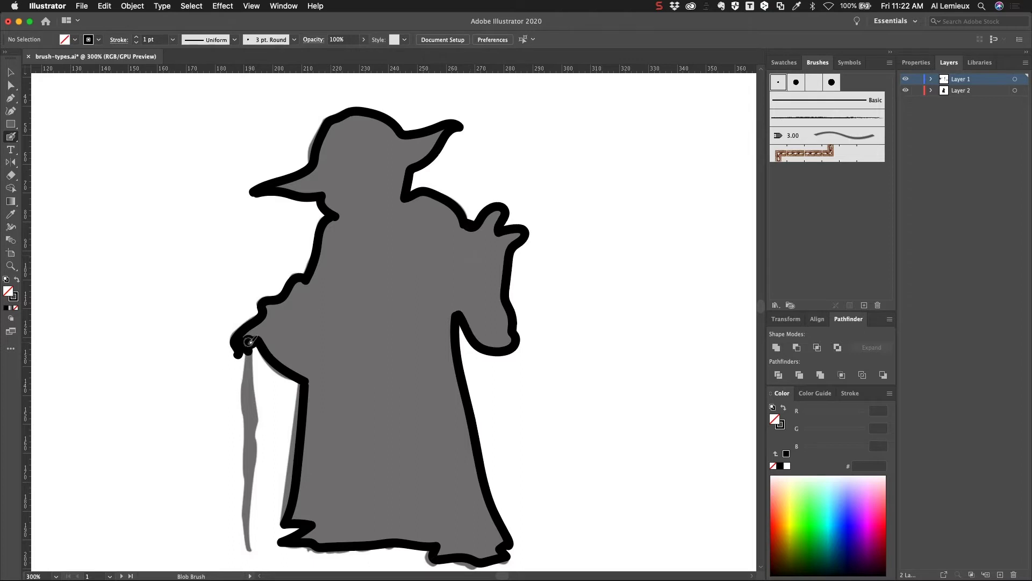
{"action": "mouse_move", "coordinate": [249, 342]}
{"action": "left_mouse_down"}
{"action": "mouse_move", "coordinate": [251, 550]}
{"action": "mouse_move", "coordinate": [239, 512]}
{"action": "mouse_move", "coordinate": [249, 370]}
{"action": "left_mouse_up"}
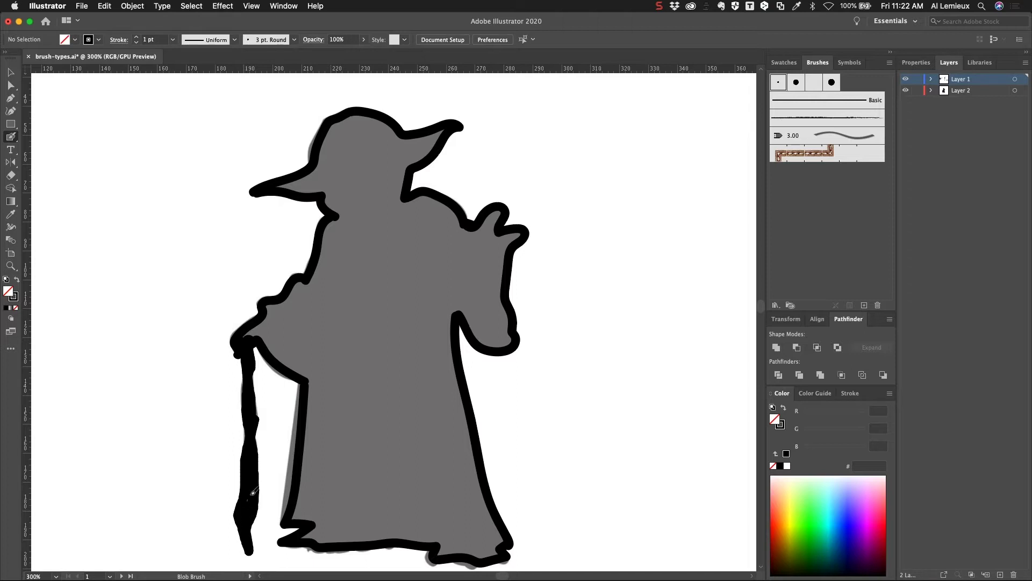
{"action": "left_click_drag", "start_coordinate": [252, 493], "coordinate": [245, 492]}
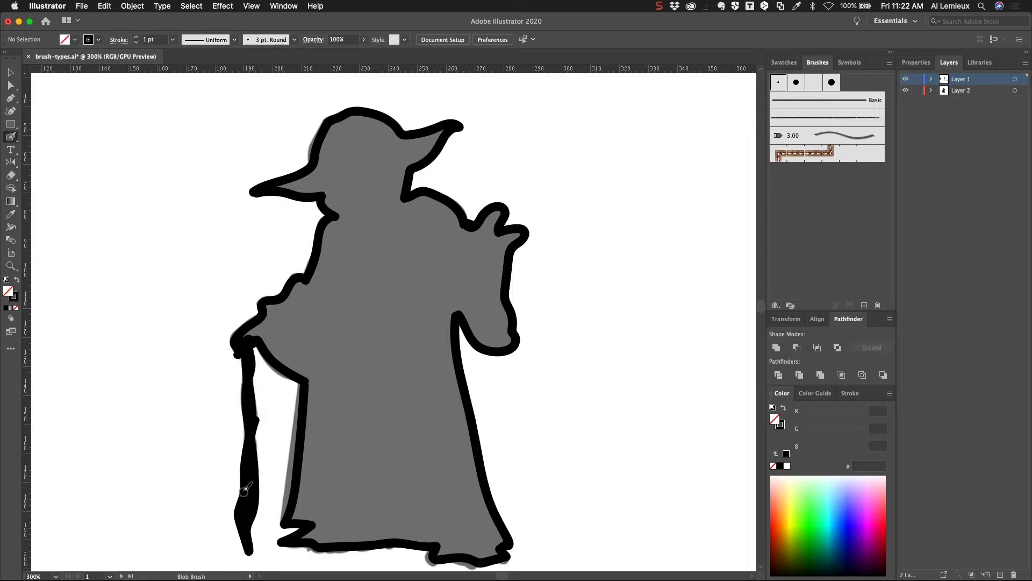
- Fill the head, torso, central robe and raised arm with the Touch Calligraphic Brush, enlarging it for the broad robe areas
{"action": "left_click", "coordinate": [832, 82]}
{"action": "mouse_move", "coordinate": [357, 164]}
{"action": "left_mouse_down"}
{"action": "mouse_move", "coordinate": [332, 153]}
{"action": "mouse_move", "coordinate": [377, 134]}
{"action": "mouse_move", "coordinate": [368, 131]}
{"action": "mouse_move", "coordinate": [396, 153]}
{"action": "mouse_move", "coordinate": [418, 146]}
{"action": "mouse_move", "coordinate": [360, 193]}
{"action": "mouse_move", "coordinate": [330, 175]}
{"action": "mouse_move", "coordinate": [359, 205]}
{"action": "mouse_move", "coordinate": [357, 223]}
{"action": "mouse_move", "coordinate": [390, 234]}
{"action": "mouse_move", "coordinate": [399, 191]}
{"action": "mouse_move", "coordinate": [396, 181]}
{"action": "mouse_move", "coordinate": [352, 274]}
{"action": "mouse_move", "coordinate": [348, 250]}
{"action": "mouse_move", "coordinate": [335, 271]}
{"action": "mouse_move", "coordinate": [368, 266]}
{"action": "mouse_move", "coordinate": [416, 233]}
{"action": "mouse_move", "coordinate": [425, 202]}
{"action": "mouse_move", "coordinate": [442, 248]}
{"action": "mouse_move", "coordinate": [385, 314]}
{"action": "mouse_move", "coordinate": [386, 285]}
{"action": "mouse_move", "coordinate": [324, 298]}
{"action": "mouse_move", "coordinate": [380, 373]}
{"action": "mouse_move", "coordinate": [390, 317]}
{"action": "mouse_move", "coordinate": [423, 400]}
{"action": "mouse_move", "coordinate": [436, 508]}
{"action": "left_mouse_up"}
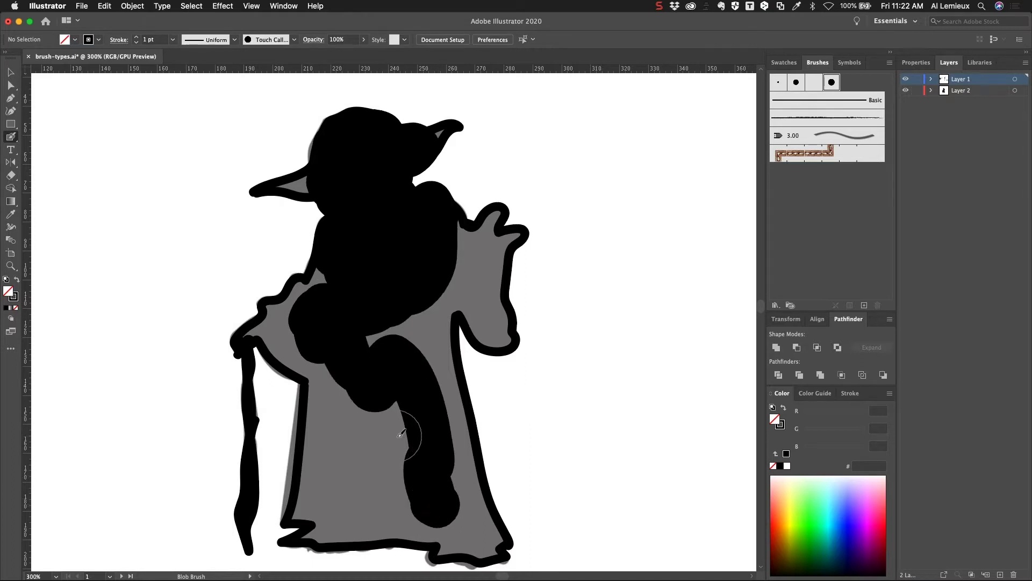
{"action": "key", "text": "bracketright"}
{"action": "key", "text": "bracketright"}
{"action": "key", "text": "bracketright"}
{"action": "key", "text": "bracketright"}
{"action": "mouse_move", "coordinate": [398, 425]}
{"action": "left_mouse_down"}
{"action": "mouse_move", "coordinate": [362, 468]}
{"action": "mouse_move", "coordinate": [400, 529]}
{"action": "left_mouse_up"}
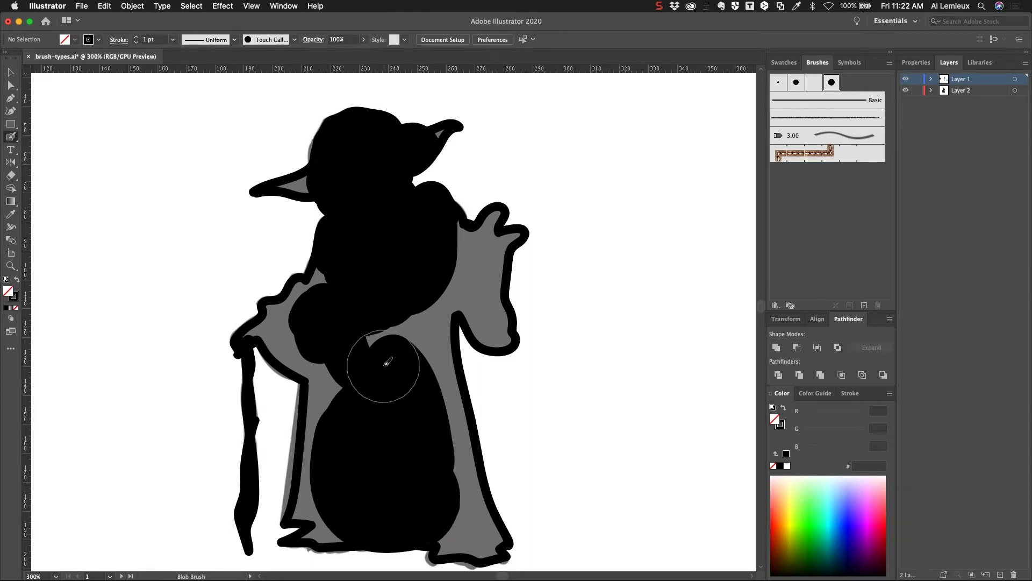
{"action": "mouse_move", "coordinate": [387, 363]}
{"action": "left_mouse_down"}
{"action": "mouse_move", "coordinate": [380, 346]}
{"action": "mouse_move", "coordinate": [441, 269]}
{"action": "mouse_move", "coordinate": [439, 244]}
{"action": "left_mouse_up"}
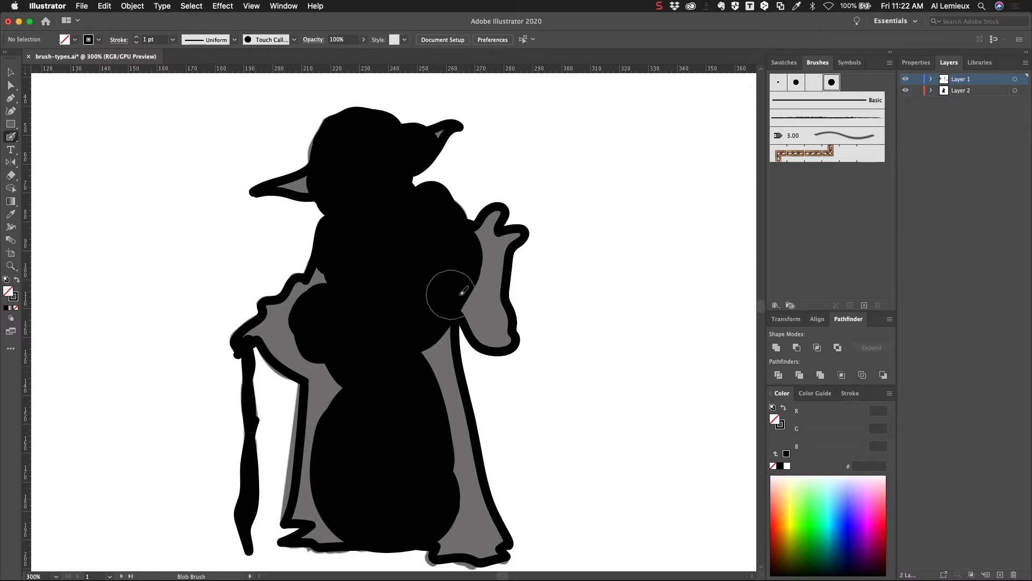
{"action": "mouse_move", "coordinate": [450, 295]}
{"action": "left_mouse_down"}
{"action": "mouse_move", "coordinate": [469, 285]}
{"action": "mouse_move", "coordinate": [493, 335]}
{"action": "mouse_move", "coordinate": [487, 284]}
{"action": "mouse_move", "coordinate": [503, 244]}
{"action": "left_mouse_up"}
- Reduce the brush size and fill the remaining gaps in the raised fingers, ears and cane-side arm
{"action": "key", "text": "bracketleft"}
{"action": "key", "text": "bracketleft"}
{"action": "key", "text": "bracketleft"}
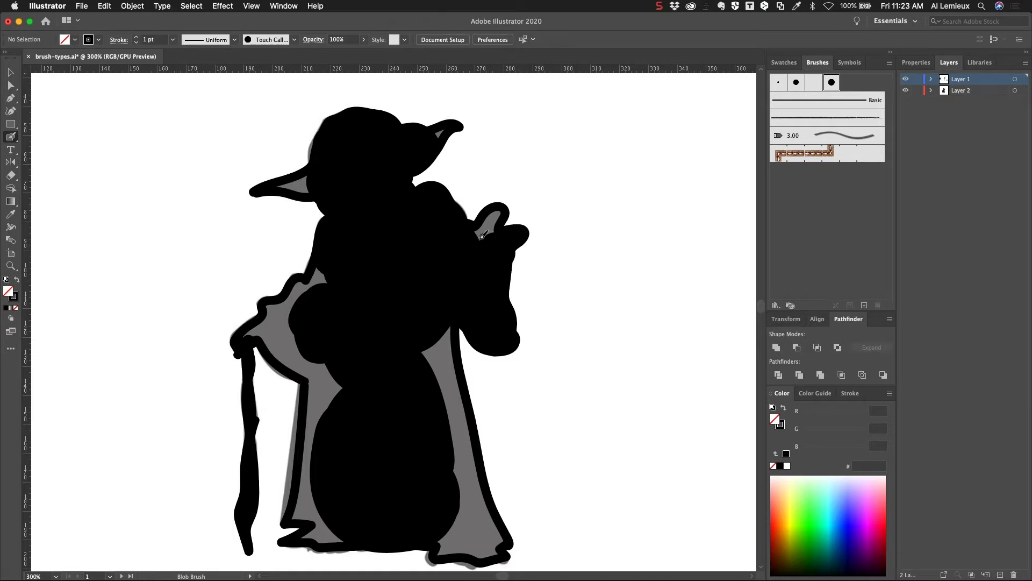
{"action": "left_click_drag", "start_coordinate": [480, 228], "coordinate": [497, 209]}
{"action": "left_click_drag", "start_coordinate": [321, 181], "coordinate": [288, 188]}
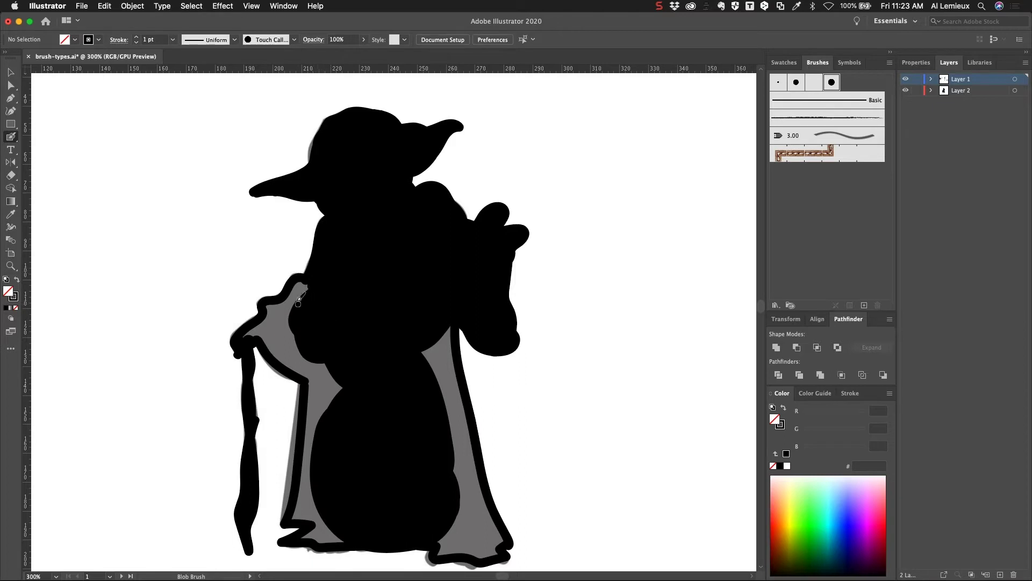
{"action": "mouse_move", "coordinate": [286, 313]}
{"action": "left_mouse_down"}
{"action": "mouse_move", "coordinate": [268, 311]}
{"action": "mouse_move", "coordinate": [308, 285]}
{"action": "left_mouse_up"}
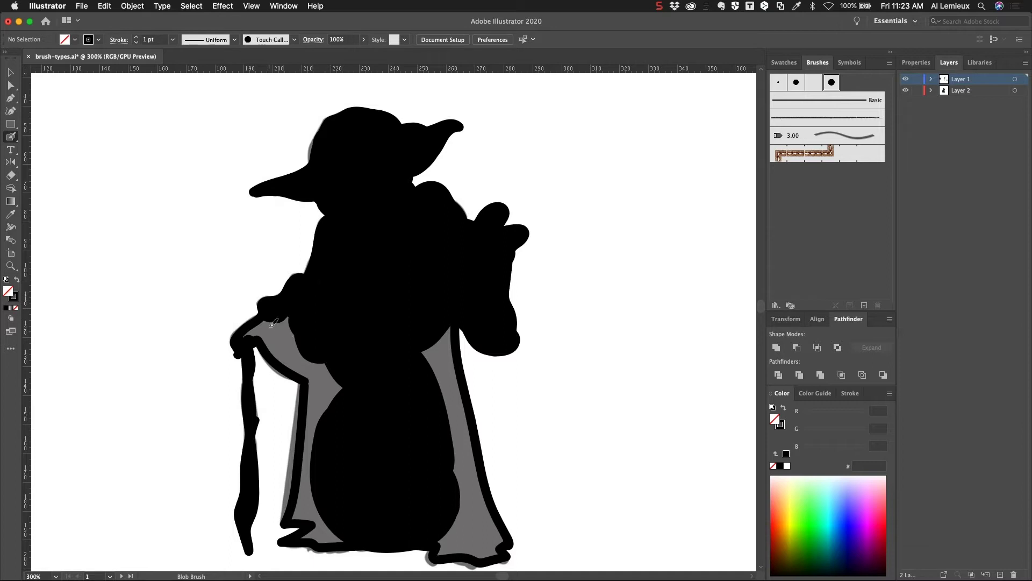
{"action": "mouse_move", "coordinate": [258, 330]}
{"action": "left_mouse_down"}
{"action": "mouse_move", "coordinate": [308, 331]}
{"action": "mouse_move", "coordinate": [271, 343]}
{"action": "mouse_move", "coordinate": [346, 395]}
{"action": "mouse_move", "coordinate": [343, 382]}
{"action": "mouse_move", "coordinate": [403, 406]}
{"action": "mouse_move", "coordinate": [410, 369]}
{"action": "mouse_move", "coordinate": [431, 400]}
{"action": "mouse_move", "coordinate": [446, 366]}
{"action": "mouse_move", "coordinate": [445, 328]}
{"action": "mouse_move", "coordinate": [445, 354]}
{"action": "left_mouse_up"}
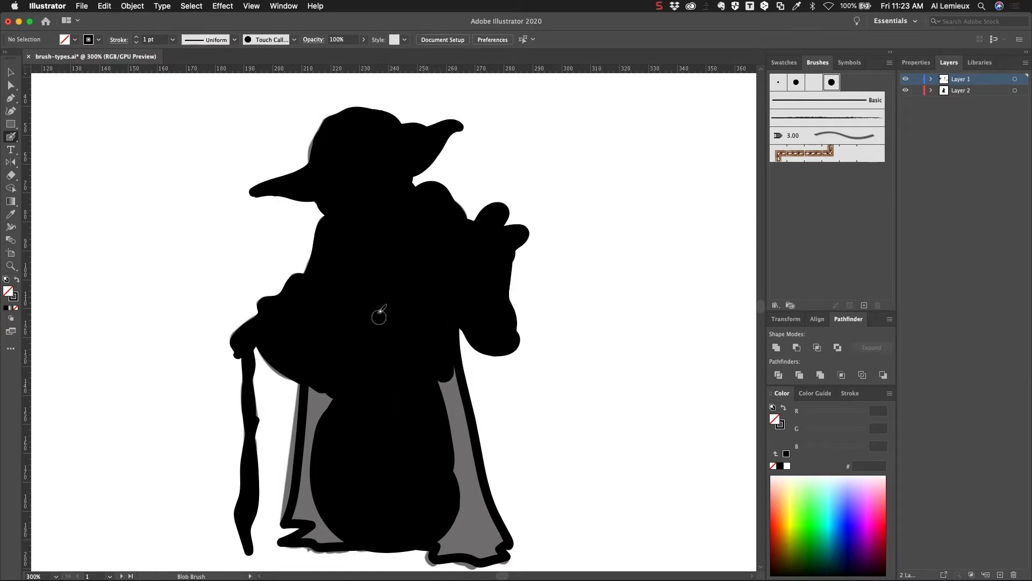
- Select the merged black shape, and paint over the remaining grey along the robe's sides, head and cane-side sleeve with the Blob Brush
{"action": "key", "text": "v"}
{"action": "left_click", "coordinate": [368, 209]}
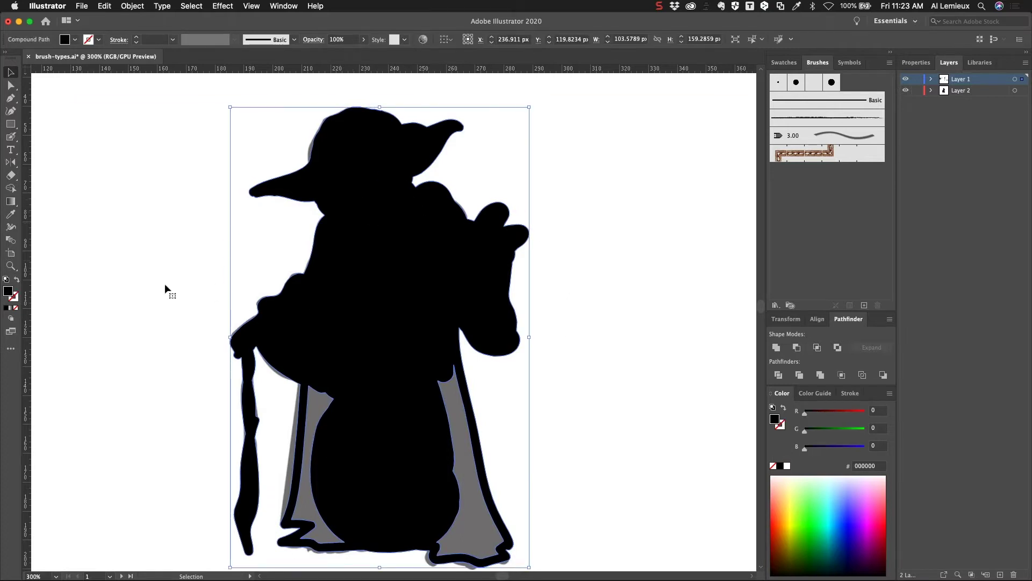
{"action": "left_click", "coordinate": [15, 138]}
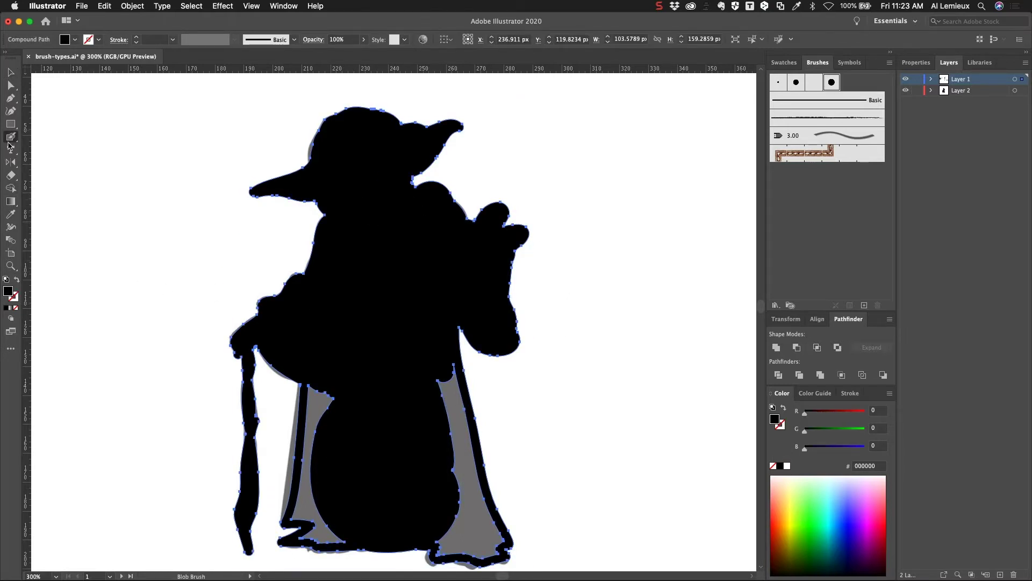
{"action": "mouse_move", "coordinate": [350, 380]}
{"action": "left_mouse_down"}
{"action": "mouse_move", "coordinate": [326, 411]}
{"action": "mouse_move", "coordinate": [321, 403]}
{"action": "mouse_move", "coordinate": [315, 505]}
{"action": "mouse_move", "coordinate": [328, 522]}
{"action": "left_mouse_up"}
{"action": "mouse_move", "coordinate": [438, 514]}
{"action": "left_mouse_down"}
{"action": "mouse_move", "coordinate": [456, 527]}
{"action": "mouse_move", "coordinate": [448, 541]}
{"action": "mouse_move", "coordinate": [488, 544]}
{"action": "mouse_move", "coordinate": [468, 518]}
{"action": "mouse_move", "coordinate": [444, 390]}
{"action": "left_mouse_up"}
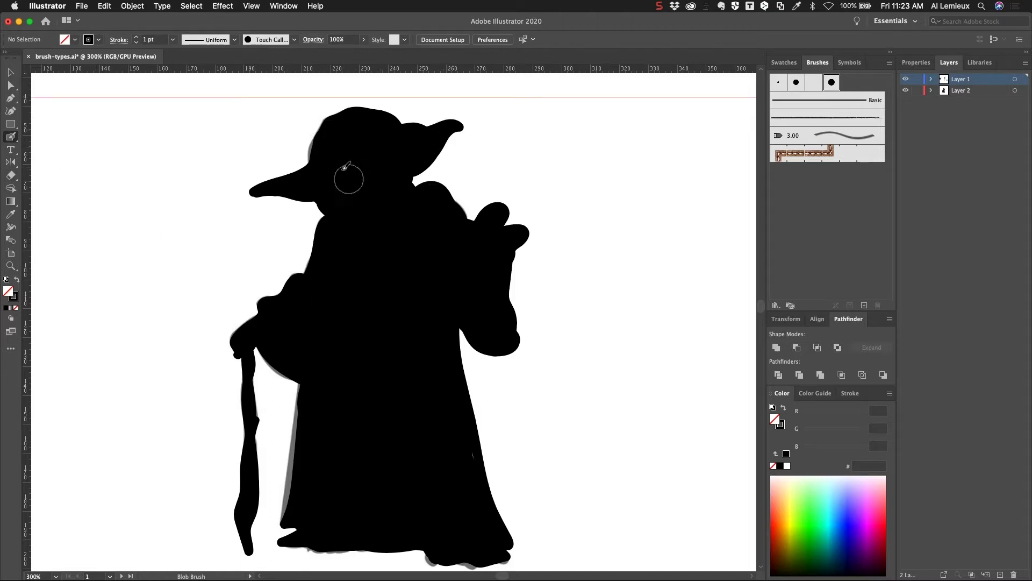
{"action": "left_click_drag", "start_coordinate": [325, 159], "coordinate": [327, 144]}
{"action": "left_click_drag", "start_coordinate": [295, 509], "coordinate": [316, 360]}
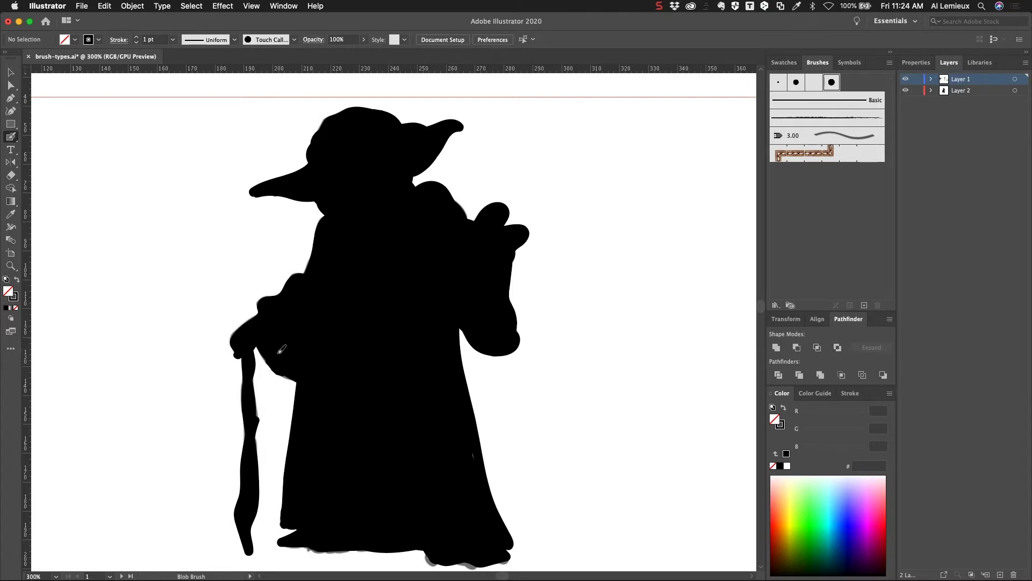
{"action": "left_click_drag", "start_coordinate": [287, 361], "coordinate": [297, 365]}
- Trim the black shape's edge around the head and between the raised fingers with a much smaller Eraser
{"action": "left_click", "coordinate": [11, 176]}
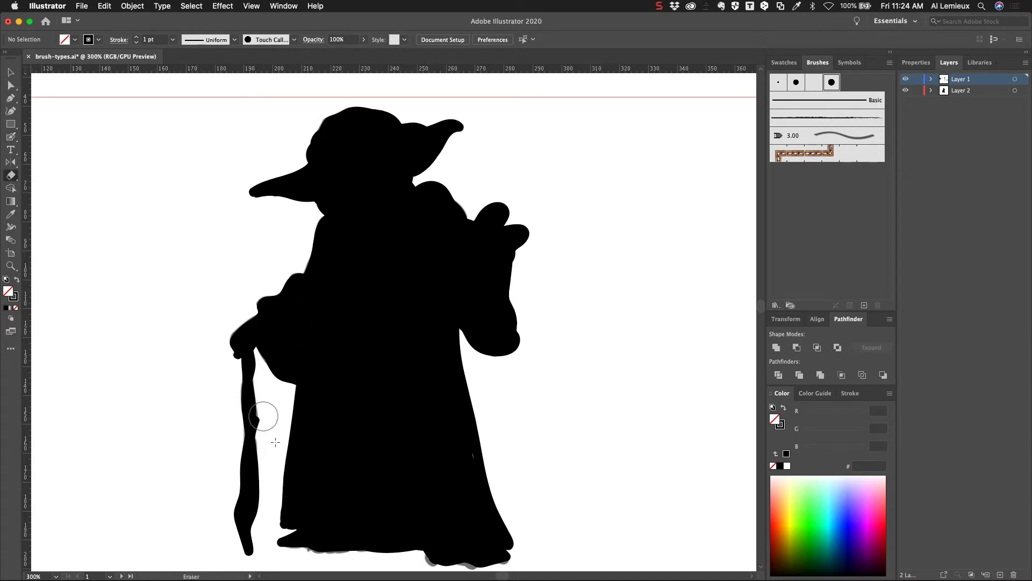
{"action": "key", "text": "bracketleft"}
{"action": "key", "text": "bracketleft"}
{"action": "key", "text": "bracketleft"}
{"action": "key", "text": "bracketleft"}
{"action": "key", "text": "bracketleft"}
{"action": "key", "text": "bracketleft"}
{"action": "key", "text": "bracketleft"}
{"action": "key", "text": "bracketleft"}
{"action": "mouse_move", "coordinate": [318, 115]}
{"action": "left_mouse_down"}
{"action": "mouse_move", "coordinate": [330, 102]}
{"action": "mouse_move", "coordinate": [309, 141]}
{"action": "mouse_move", "coordinate": [290, 147]}
{"action": "mouse_move", "coordinate": [297, 156]}
{"action": "left_mouse_up"}
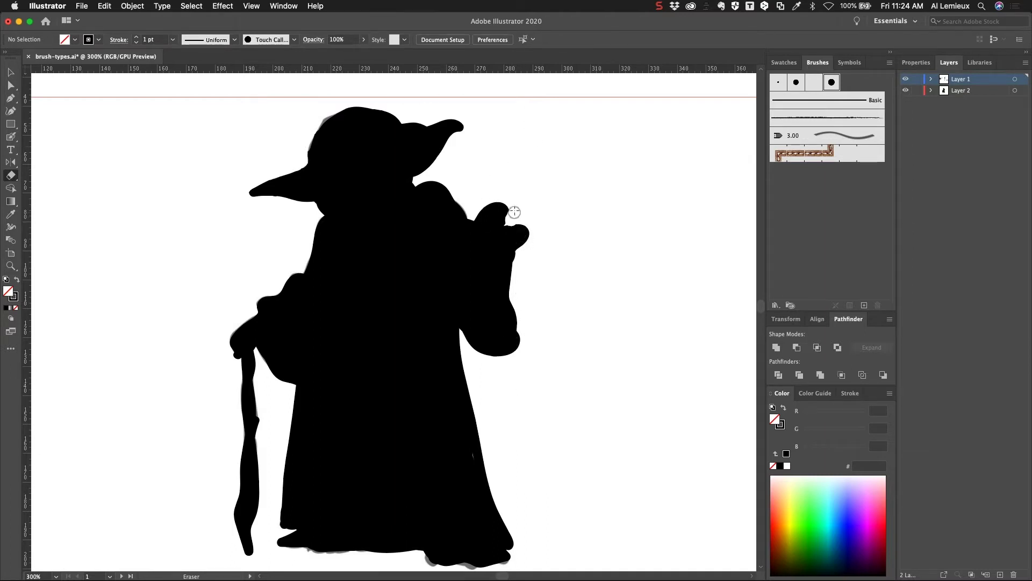
{"action": "left_click_drag", "start_coordinate": [508, 222], "coordinate": [511, 216]}
{"action": "left_click_drag", "start_coordinate": [516, 222], "coordinate": [533, 224]}
- View the finished Yoda silhouette, and bring the BB-8 drawing and leafy vine of the Art Brush section into view
{"action": "left_click_drag", "start_coordinate": [412, 376], "coordinate": [396, 320]}
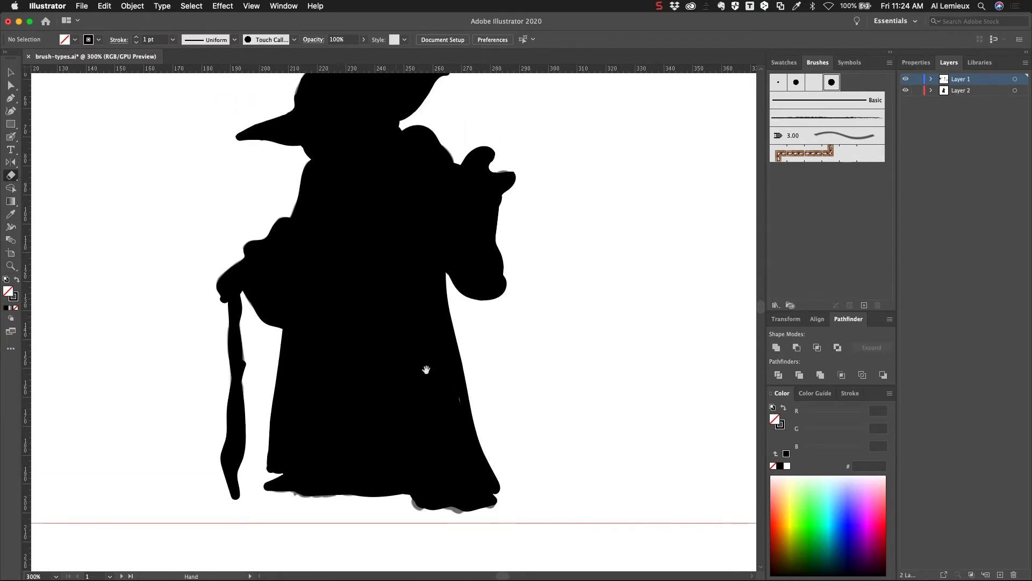
{"action": "left_click_drag", "start_coordinate": [381, 269], "coordinate": [372, 312]}
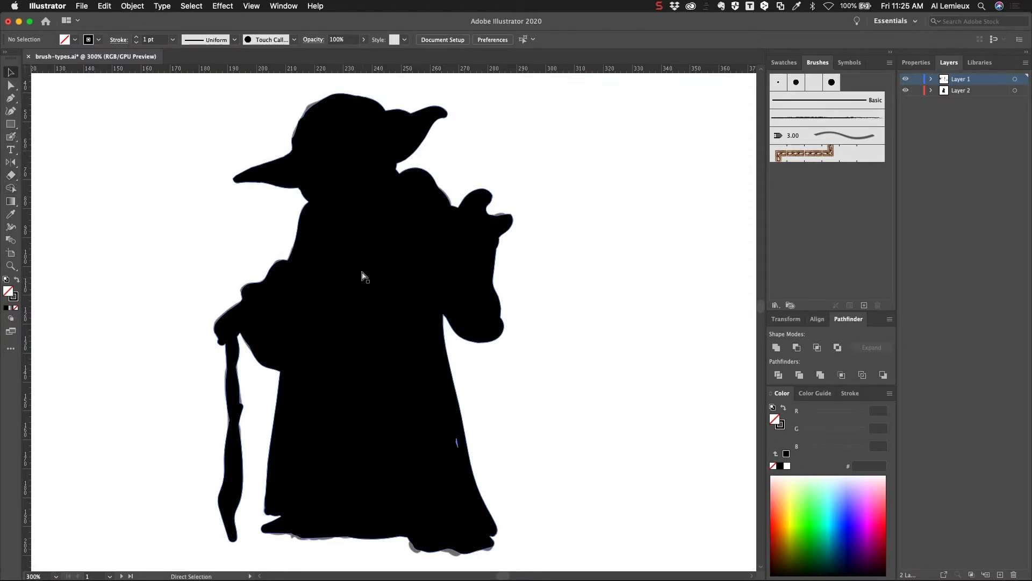
{"action": "key", "text": "super+minus"}
{"action": "key", "text": "super+minus"}
{"action": "key", "text": "super+minus"}
{"action": "left_click_drag", "start_coordinate": [309, 394], "coordinate": [283, 163]}
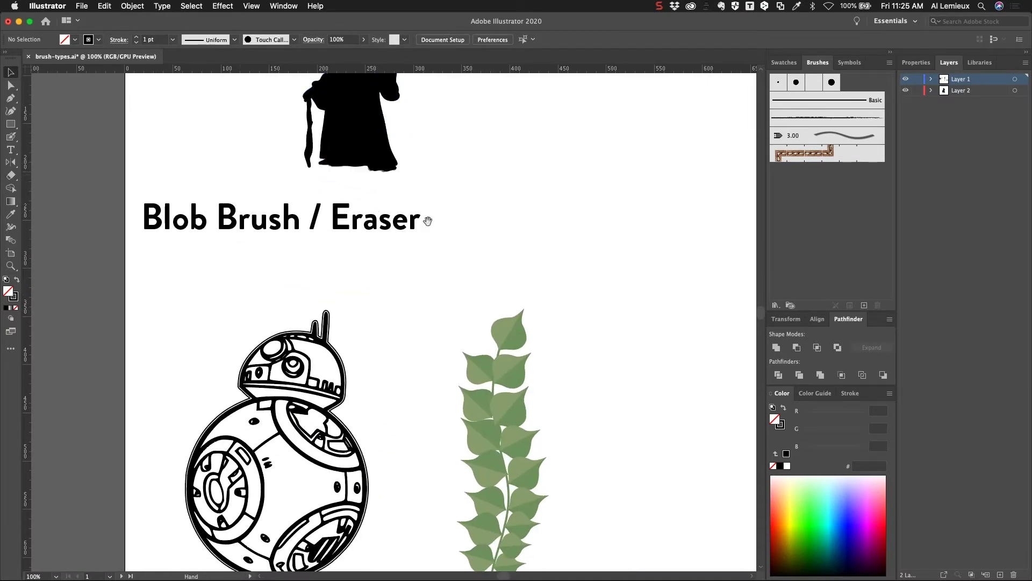
{"action": "left_click_drag", "start_coordinate": [427, 221], "coordinate": [417, 119]}
{"action": "mouse_move", "coordinate": [410, 313]}
{"action": "left_mouse_down"}
{"action": "mouse_move", "coordinate": [314, 329]}
{"action": "mouse_move", "coordinate": [322, 320]}
{"action": "left_mouse_up"}
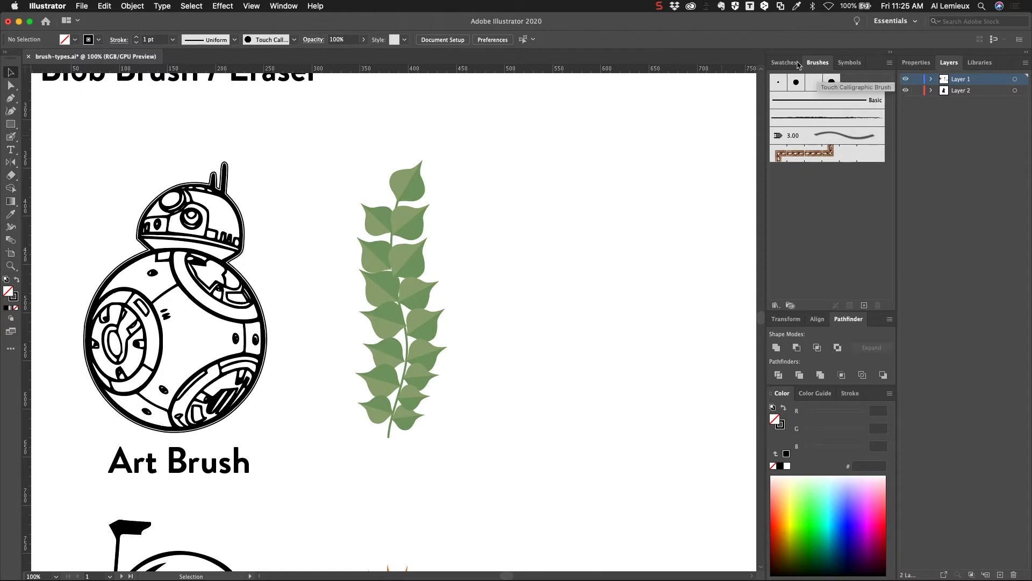
{"action": "left_click", "coordinate": [864, 306]}
{"action": "left_click_drag", "start_coordinate": [638, 257], "coordinate": [624, 134]}
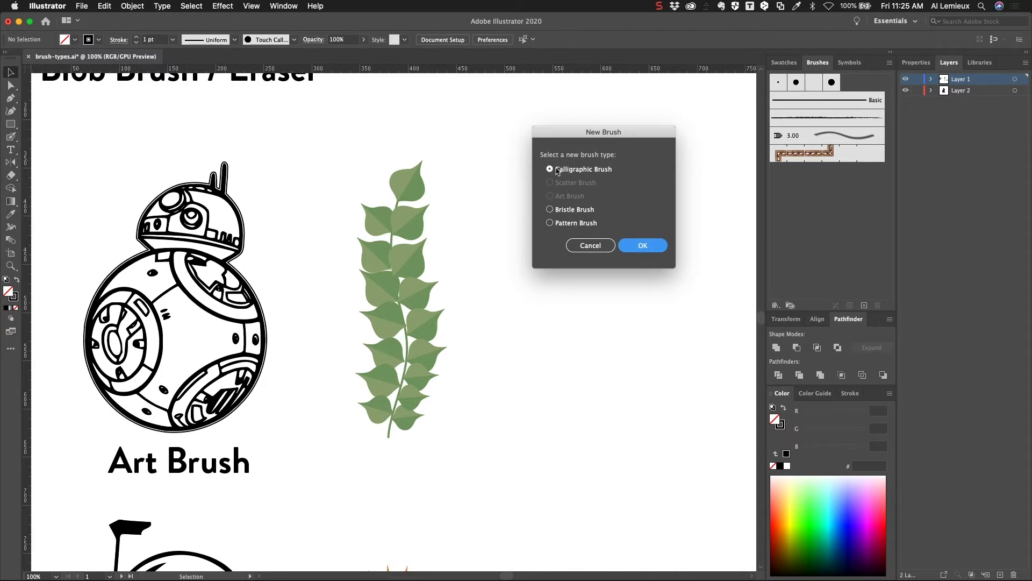
{"action": "left_click", "coordinate": [590, 248]}
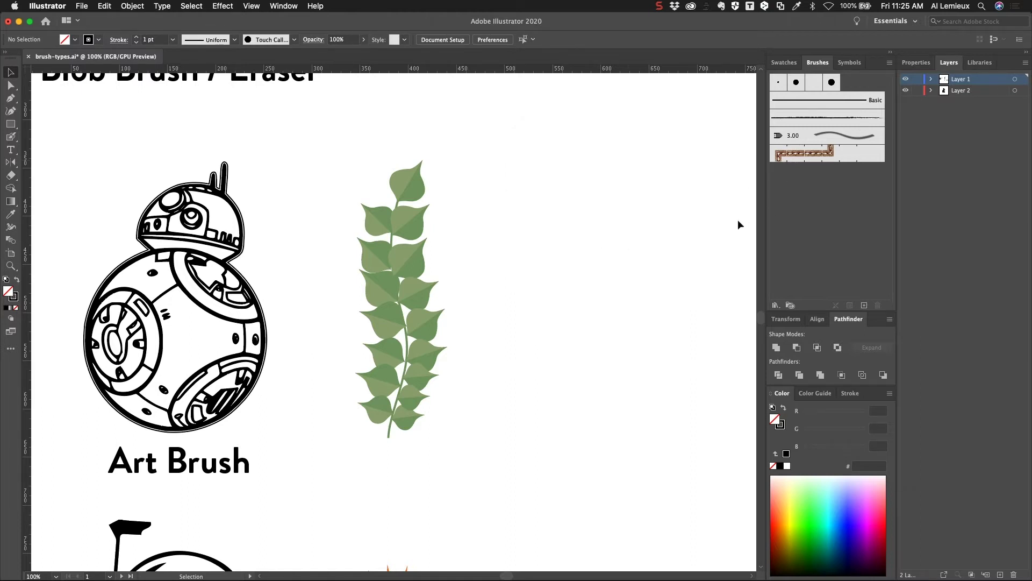
- Start a new calligraphic brush with a 45° angle, 44% roundness and a 14 pt size
{"action": "left_click", "coordinate": [864, 306]}
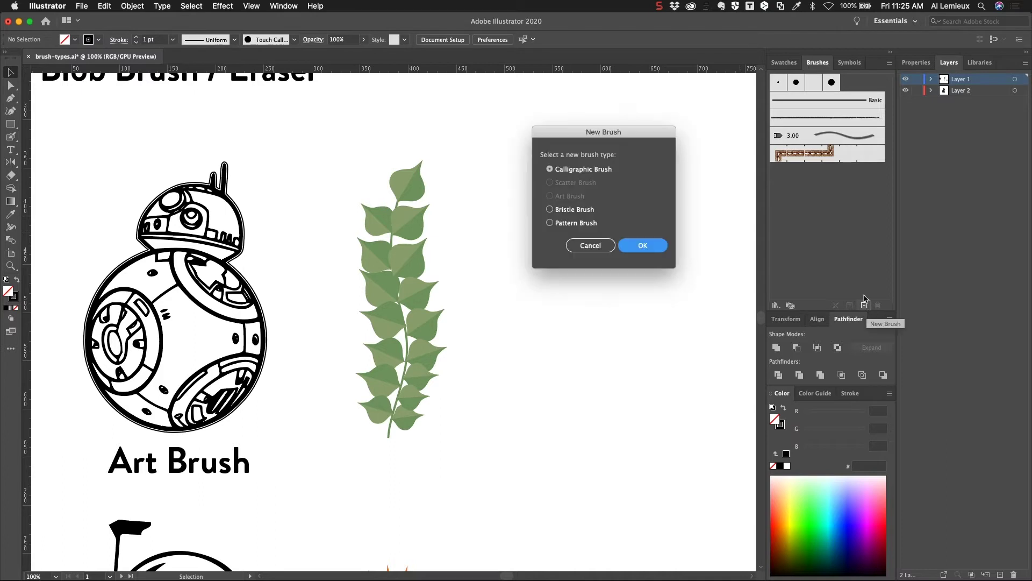
{"action": "left_click", "coordinate": [642, 247]}
{"action": "left_click_drag", "start_coordinate": [538, 210], "coordinate": [645, 130]}
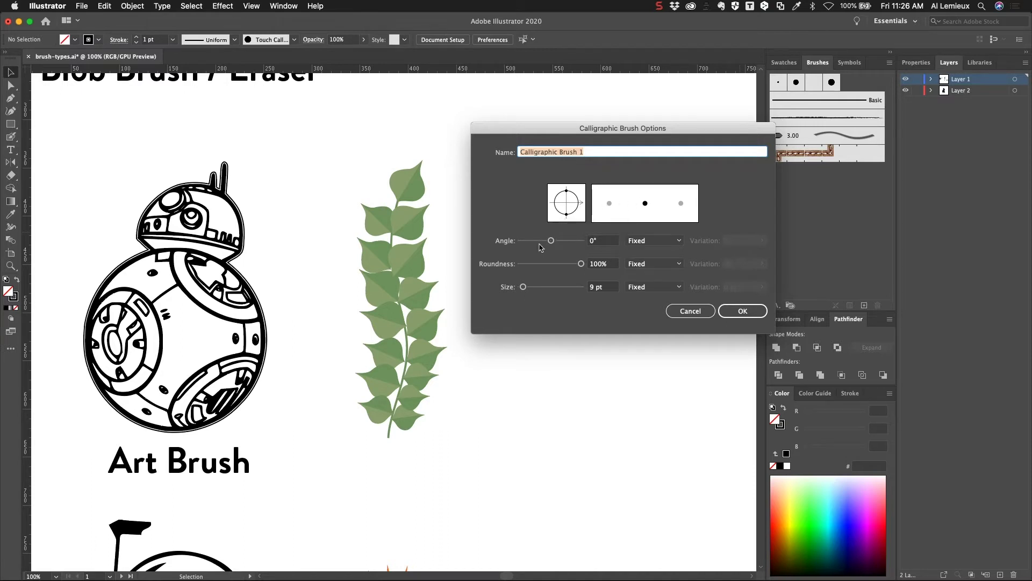
{"action": "left_click", "coordinate": [602, 241]}
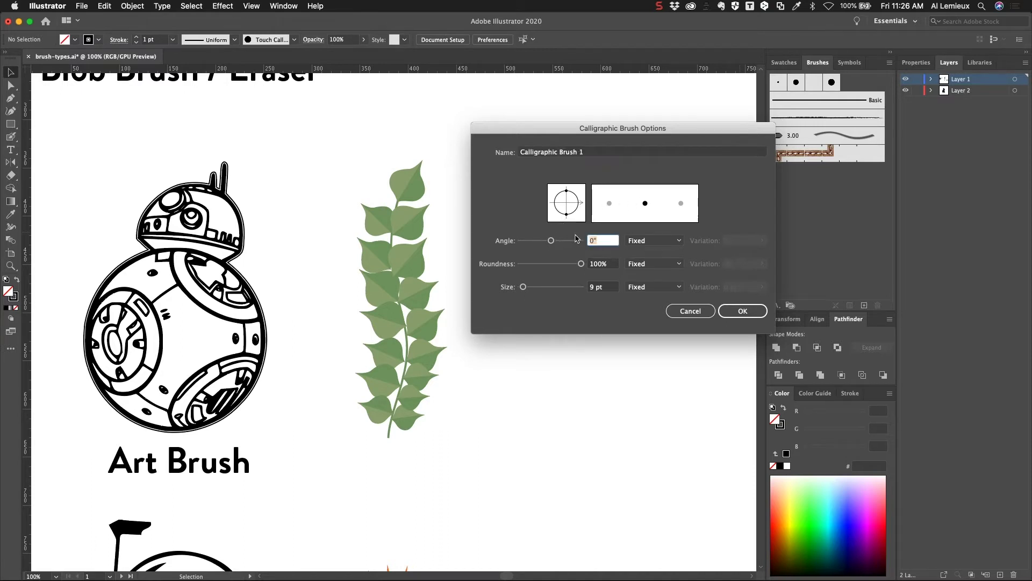
{"action": "type", "text": "45"}
{"action": "left_click_drag", "start_coordinate": [559, 194], "coordinate": [562, 201]}
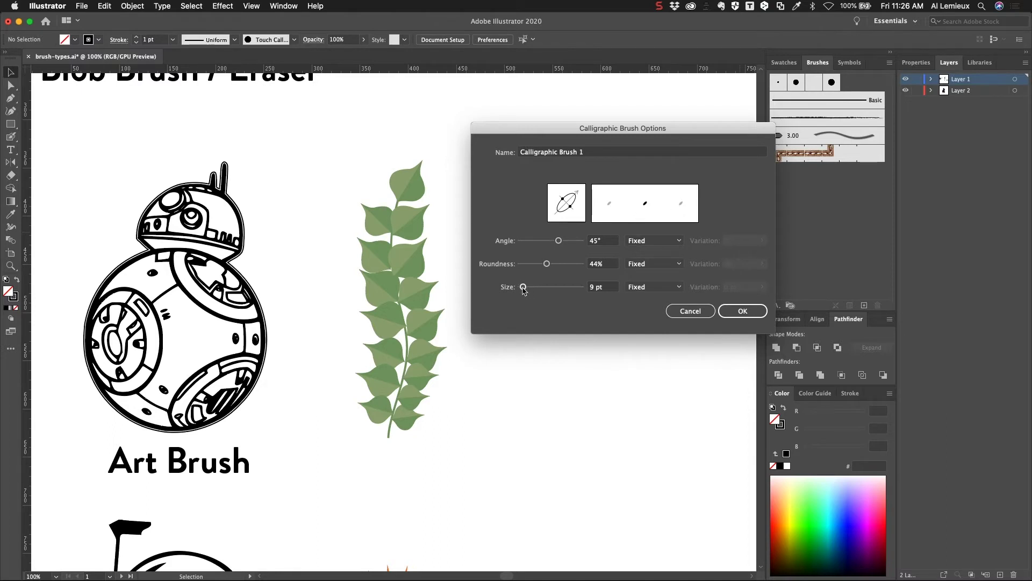
{"action": "left_click_drag", "start_coordinate": [524, 289], "coordinate": [524, 289]}
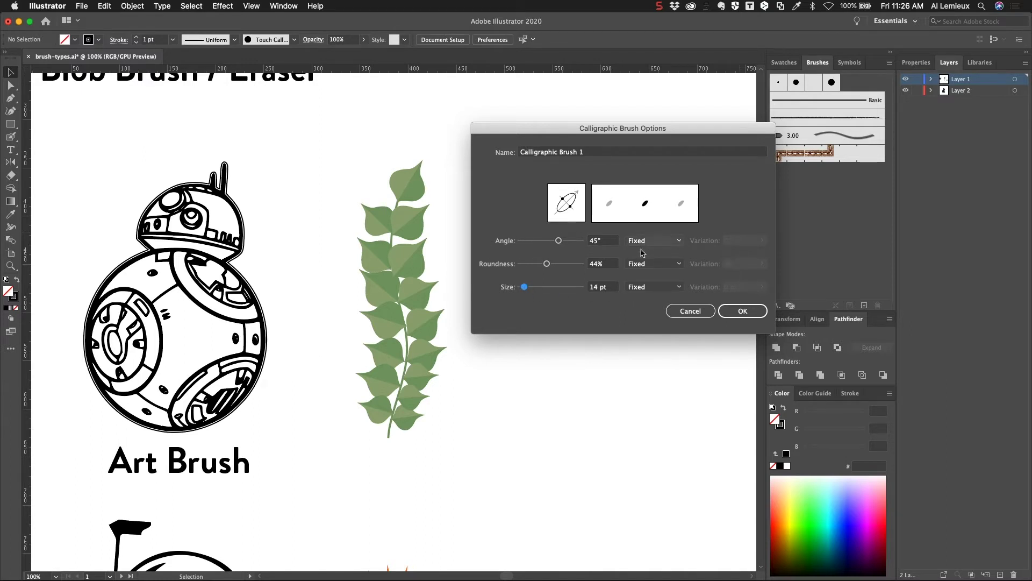
- Make the brush's angle random with a 5° variation and its roundness random with a 15% variation
{"action": "left_click", "coordinate": [643, 241]}
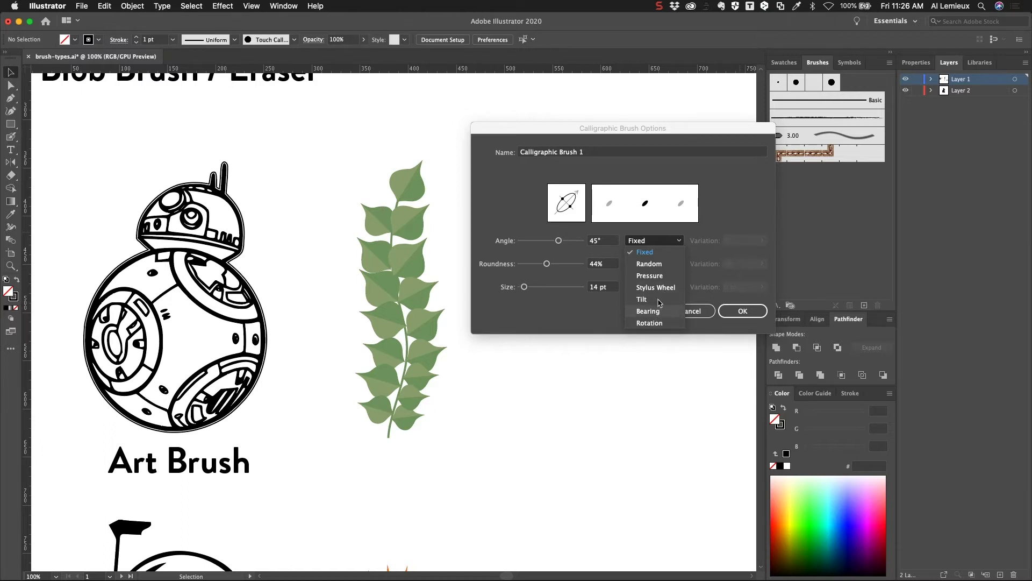
{"action": "left_click", "coordinate": [660, 265]}
{"action": "left_click", "coordinate": [761, 241]}
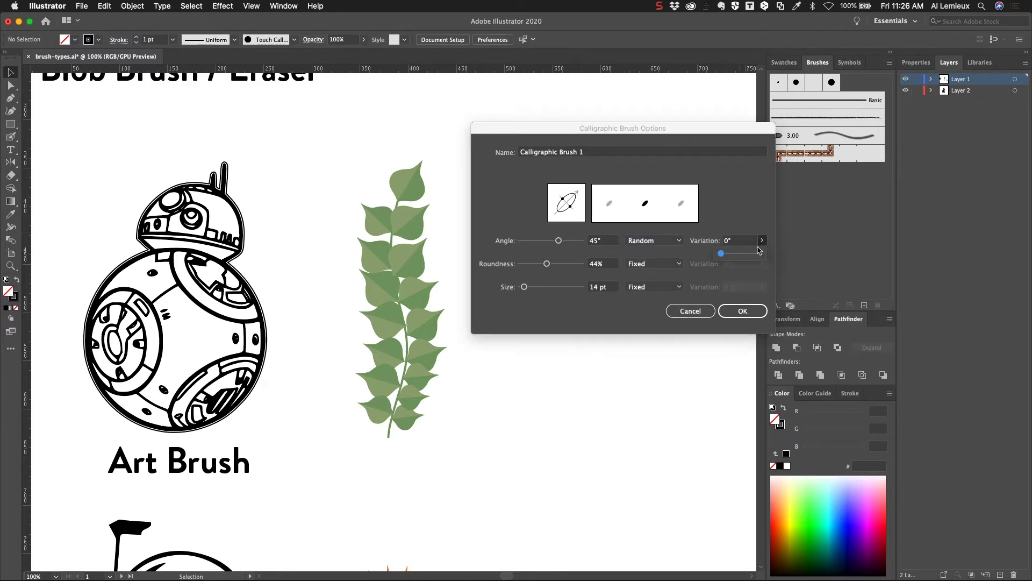
{"action": "left_click_drag", "start_coordinate": [726, 258], "coordinate": [730, 256]}
{"action": "left_click", "coordinate": [659, 272]}
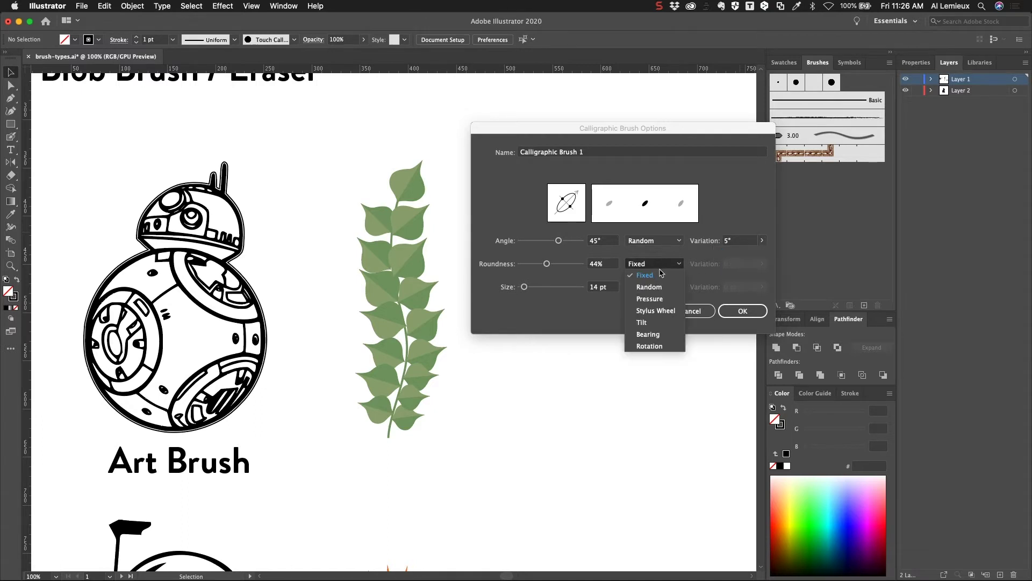
{"action": "left_click", "coordinate": [664, 289]}
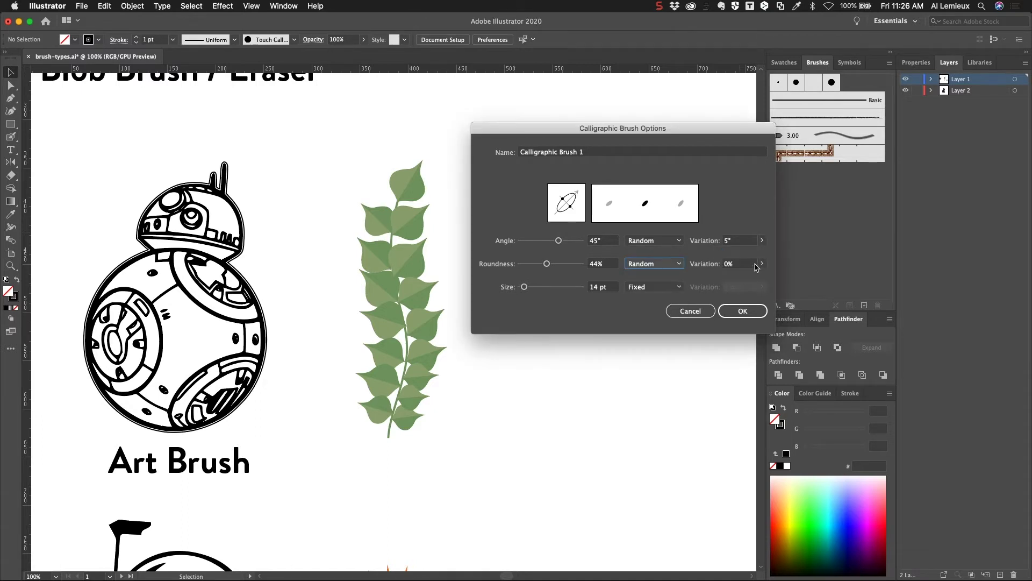
{"action": "left_click", "coordinate": [762, 264]}
{"action": "left_click_drag", "start_coordinate": [720, 277], "coordinate": [733, 278]}
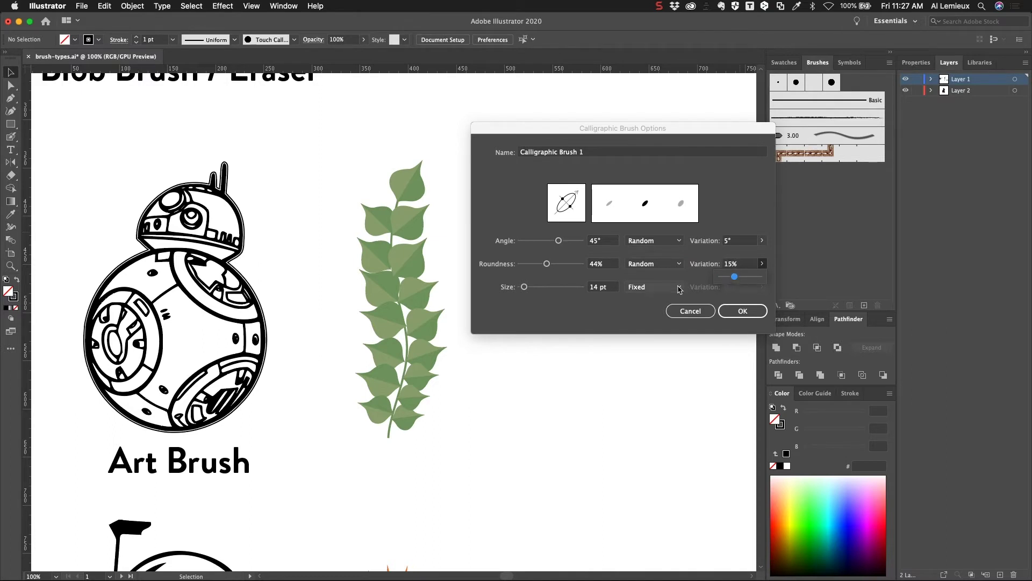
- Make the brush's size random with a 7 pt variation, and save the calligraphic brush
{"action": "left_click", "coordinate": [666, 291]}
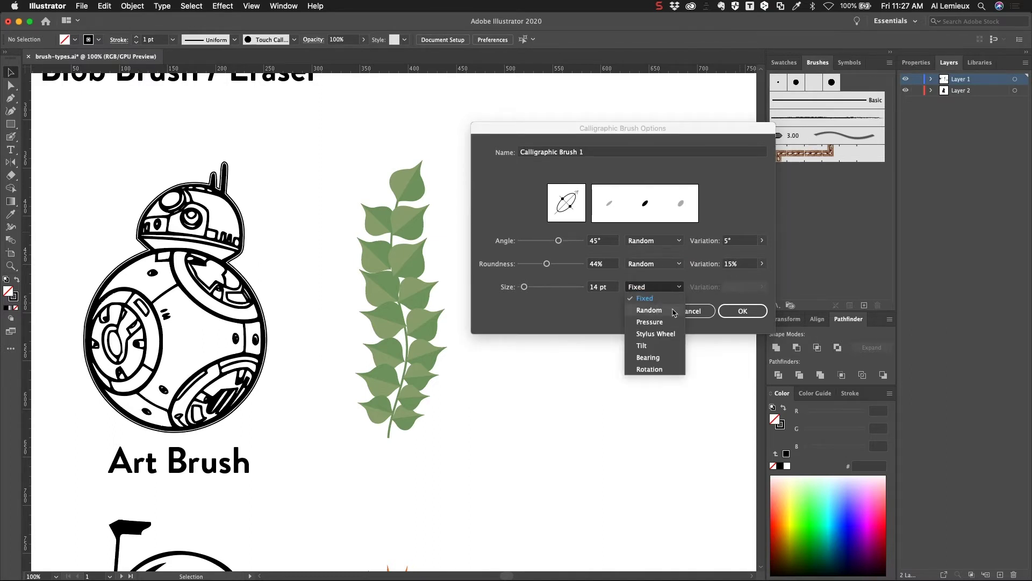
{"action": "left_click", "coordinate": [672, 311]}
{"action": "left_click", "coordinate": [666, 291]}
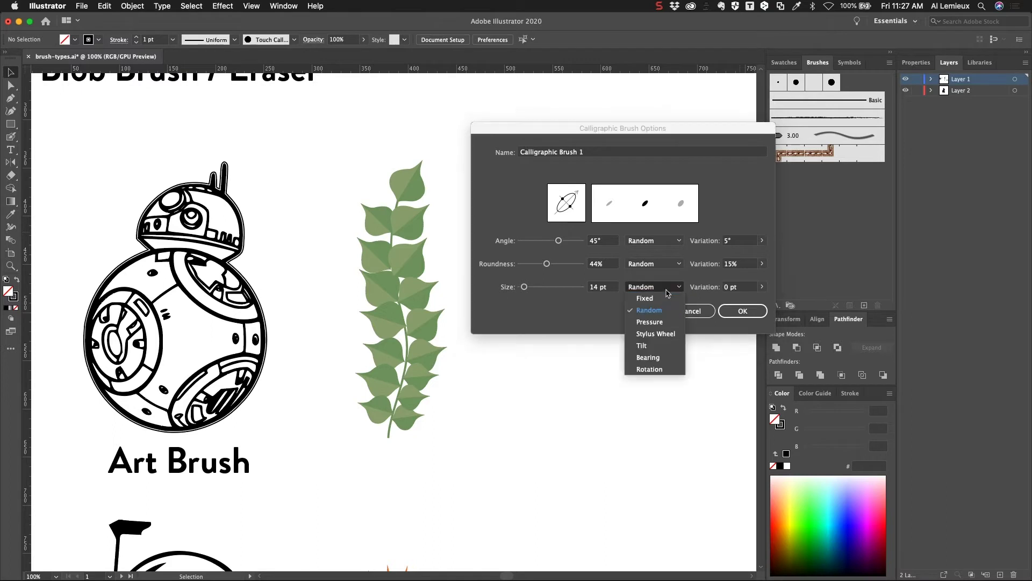
{"action": "left_click", "coordinate": [741, 289]}
{"action": "left_click", "coordinate": [762, 287]}
{"action": "left_click_drag", "start_coordinate": [726, 301], "coordinate": [744, 302]}
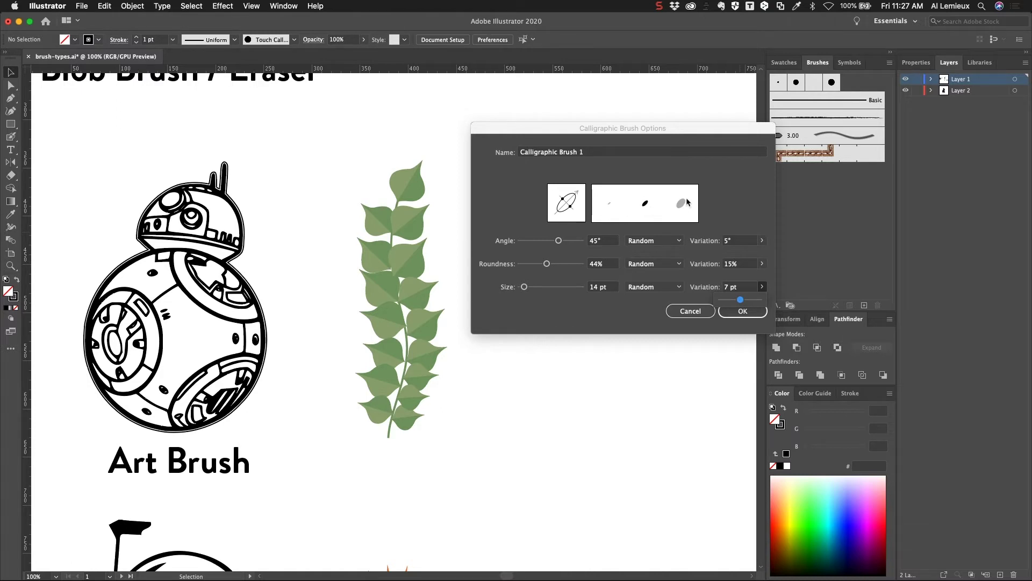
{"action": "left_click", "coordinate": [742, 312]}
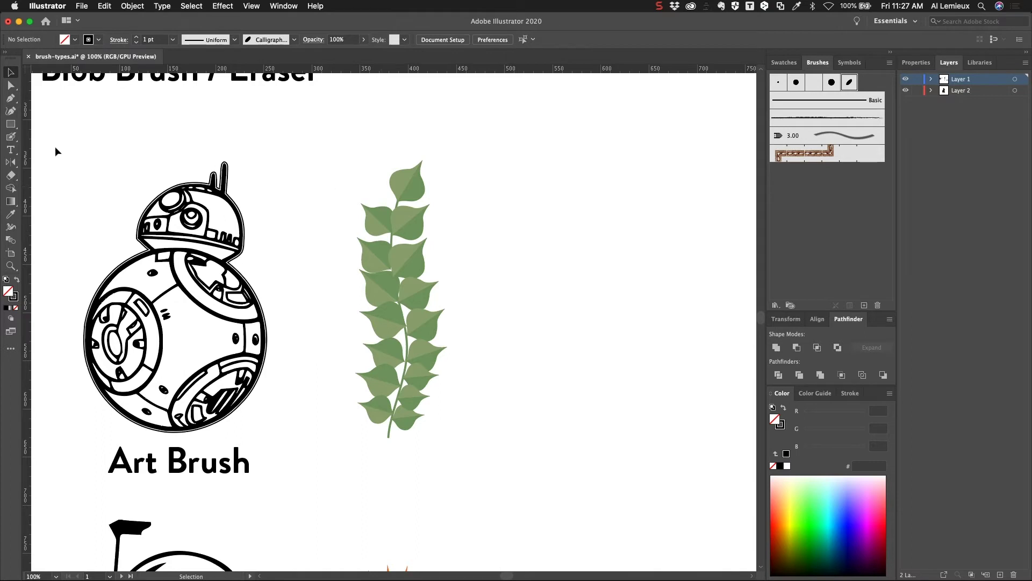
- Paint test zigzags beside the leafy vine with the Paintbrush and the new calligraphic brush, and delete them
{"action": "left_click", "coordinate": [12, 137]}
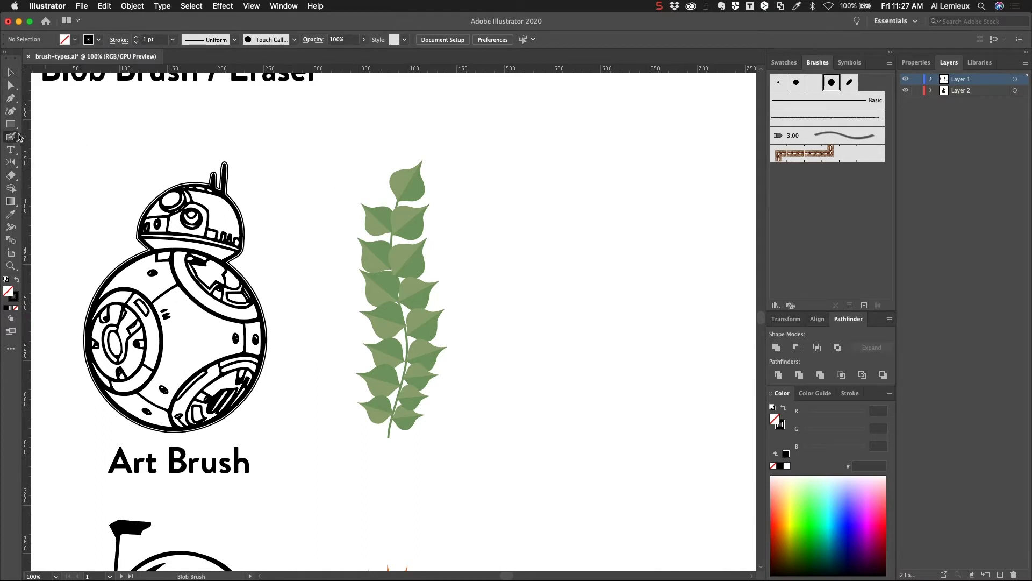
{"action": "left_click_drag", "start_coordinate": [19, 137], "coordinate": [67, 133]}
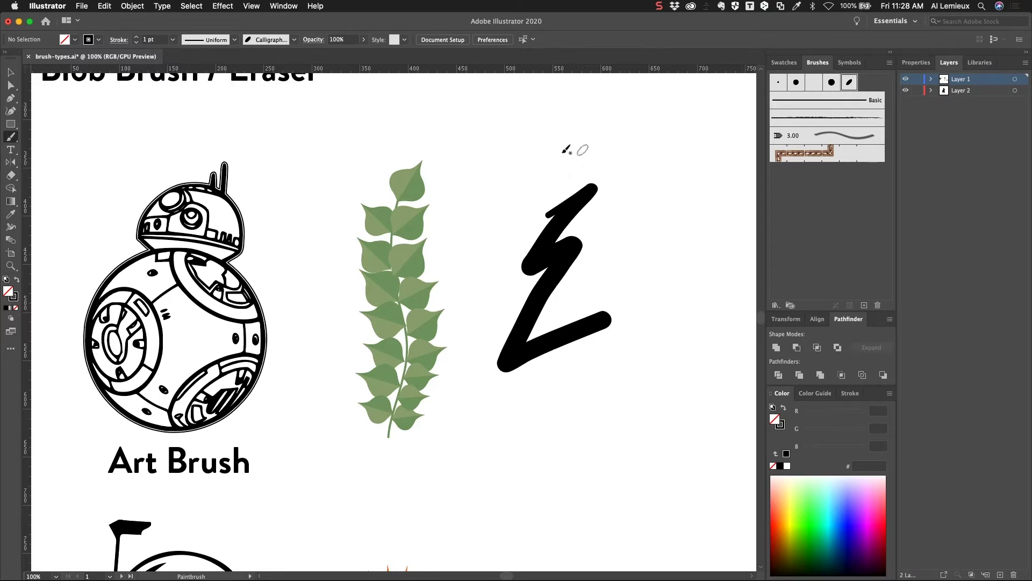
{"action": "mouse_move", "coordinate": [552, 157]}
{"action": "left_mouse_down"}
{"action": "mouse_move", "coordinate": [594, 131]}
{"action": "mouse_move", "coordinate": [564, 175]}
{"action": "mouse_move", "coordinate": [615, 157]}
{"action": "left_mouse_up"}
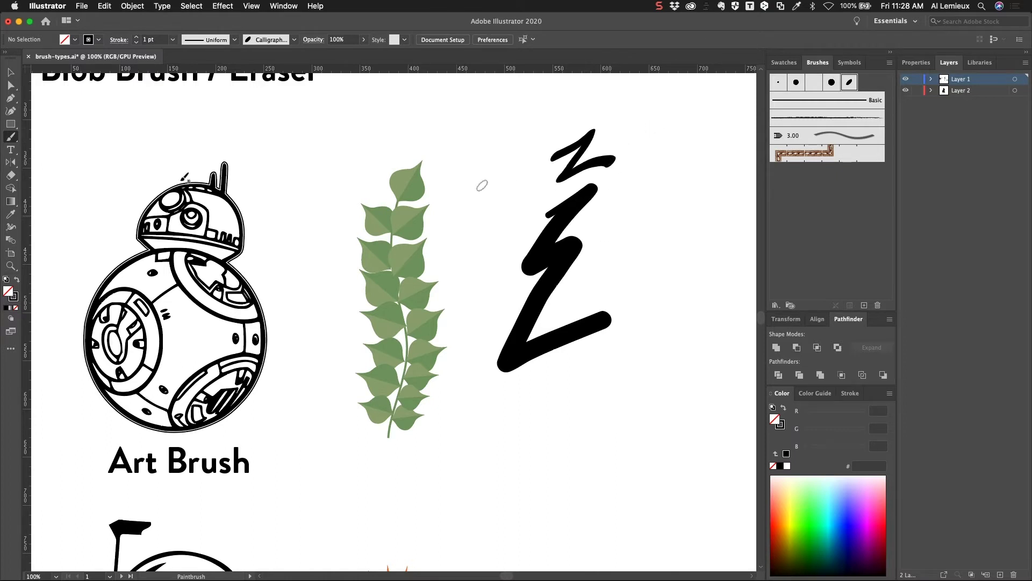
{"action": "left_click", "coordinate": [10, 74]}
{"action": "left_click_drag", "start_coordinate": [520, 118], "coordinate": [598, 249]}
{"action": "key", "text": "Delete"}
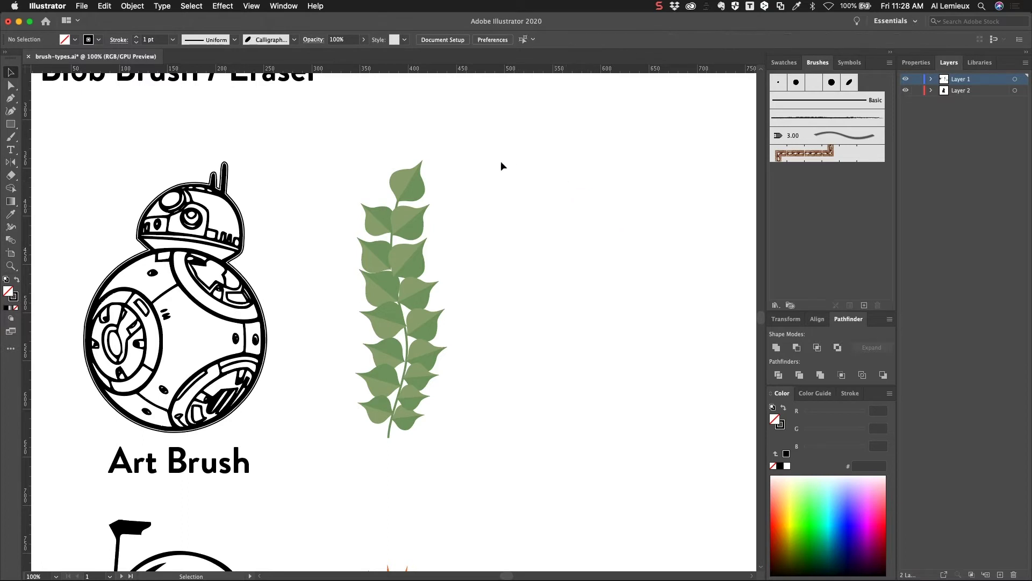
- Paint another large angular test stroke beside the vine with the calligraphic brush, and remove it
{"action": "left_click", "coordinate": [12, 138]}
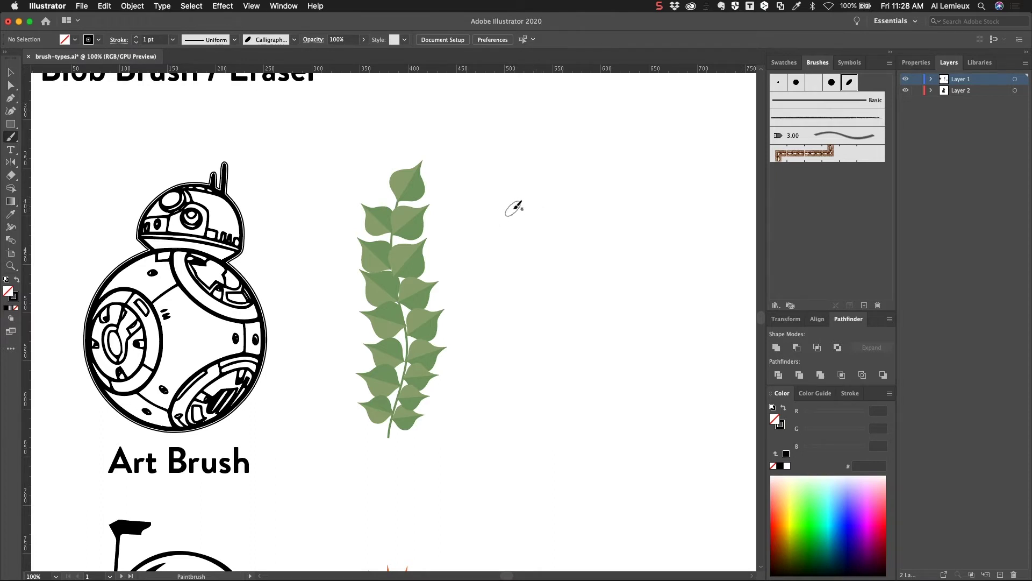
{"action": "mouse_move", "coordinate": [514, 210]}
{"action": "left_mouse_down"}
{"action": "mouse_move", "coordinate": [558, 172]}
{"action": "mouse_move", "coordinate": [493, 348]}
{"action": "mouse_move", "coordinate": [514, 323]}
{"action": "mouse_move", "coordinate": [597, 291]}
{"action": "mouse_move", "coordinate": [620, 251]}
{"action": "left_mouse_up"}
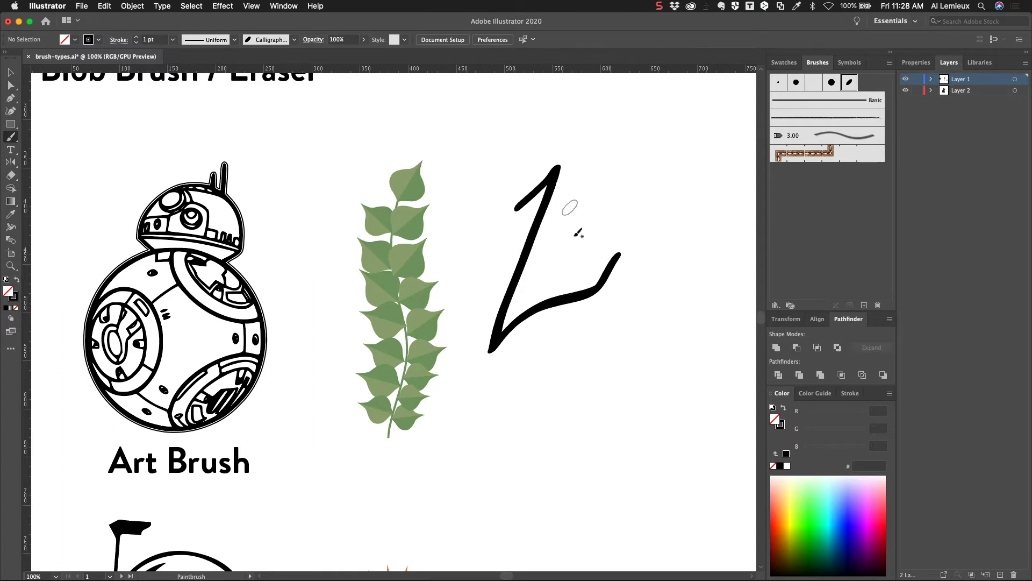
{"action": "mouse_move", "coordinate": [568, 231]}
{"action": "left_mouse_down"}
{"action": "mouse_move", "coordinate": [591, 201]}
{"action": "mouse_move", "coordinate": [568, 234]}
{"action": "mouse_move", "coordinate": [602, 219]}
{"action": "left_mouse_up"}
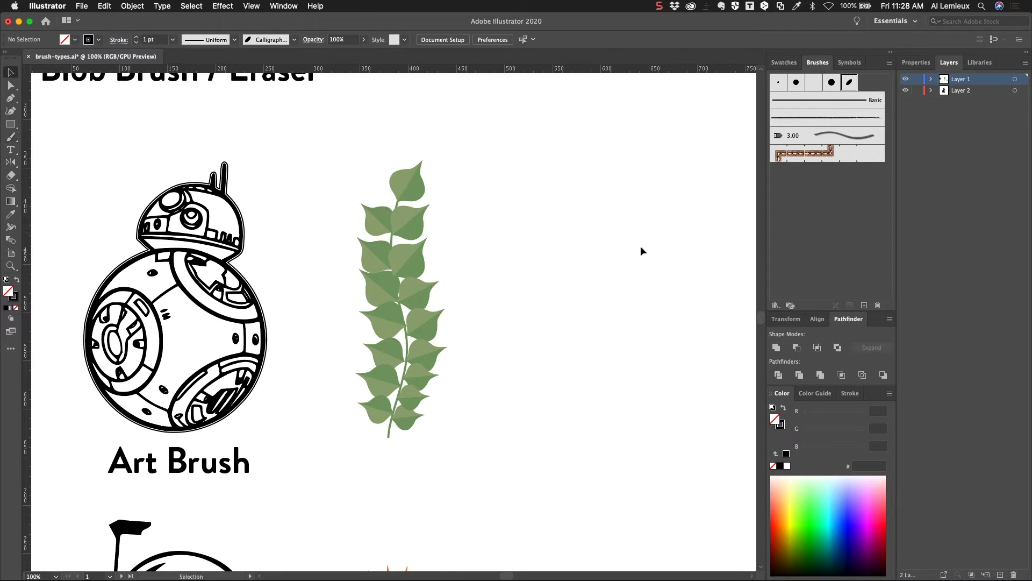
{"action": "left_click", "coordinate": [864, 305]}
{"action": "left_click", "coordinate": [590, 245]}
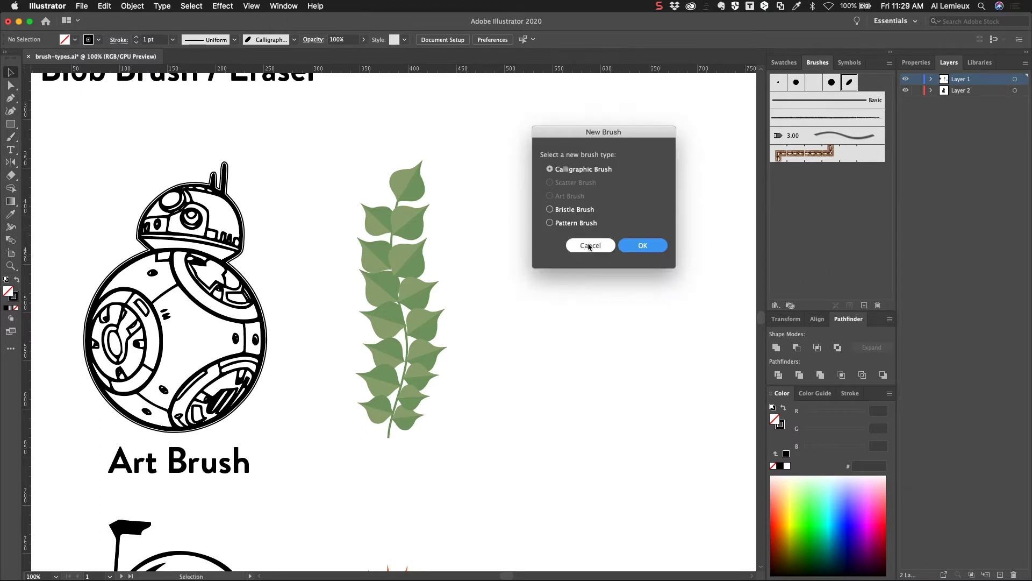
- Start a new scatter brush from the orange starburst in the Scatter Brush section and name it Star Brush
{"action": "left_click_drag", "start_coordinate": [489, 301], "coordinate": [486, 126]}
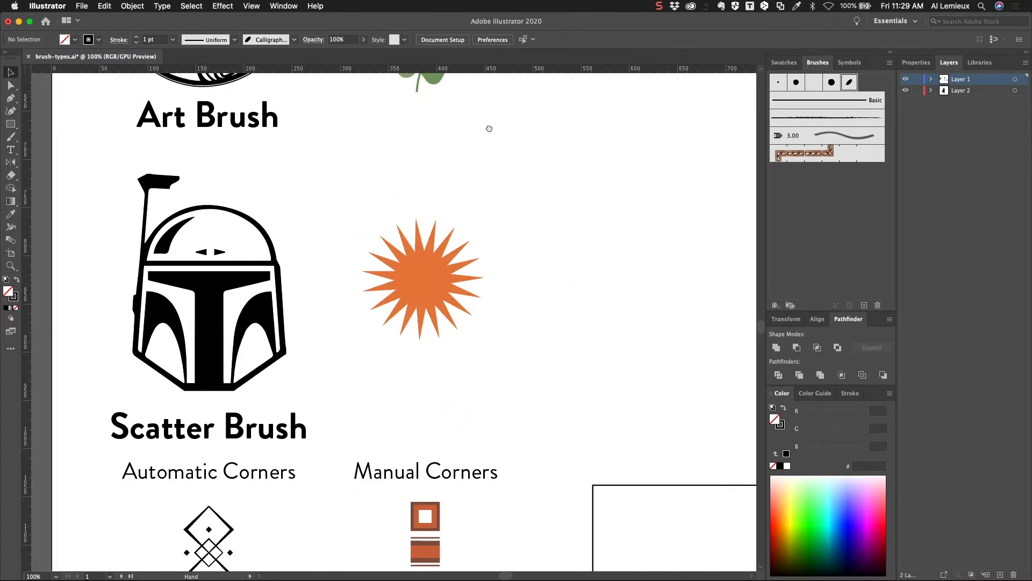
{"action": "mouse_move", "coordinate": [498, 304]}
{"action": "left_mouse_down"}
{"action": "mouse_move", "coordinate": [492, 164]}
{"action": "mouse_move", "coordinate": [482, 318]}
{"action": "left_mouse_up"}
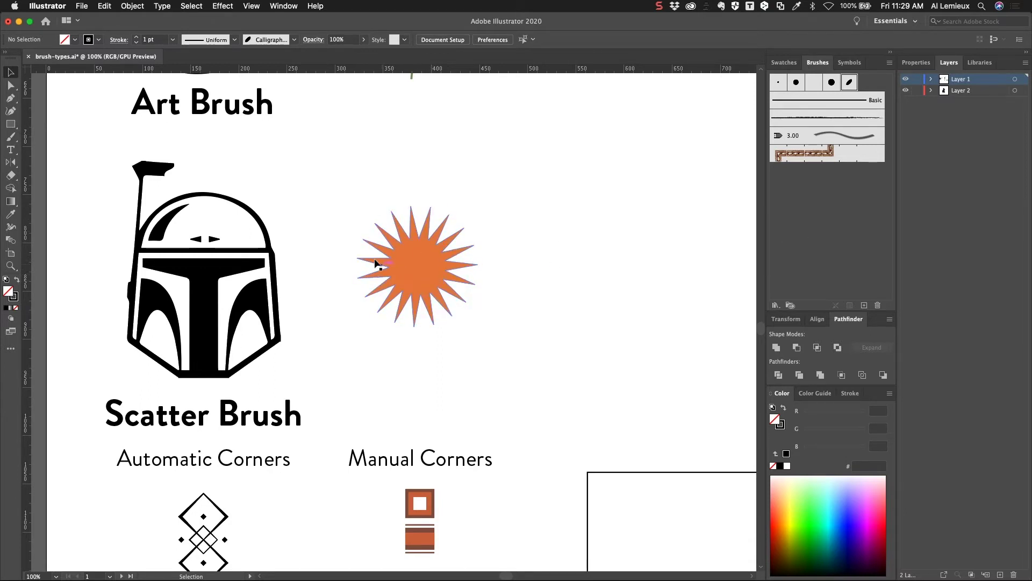
{"action": "mouse_move", "coordinate": [412, 265]}
{"action": "left_mouse_down"}
{"action": "mouse_move", "coordinate": [558, 224]}
{"action": "mouse_move", "coordinate": [829, 231]}
{"action": "left_mouse_up"}
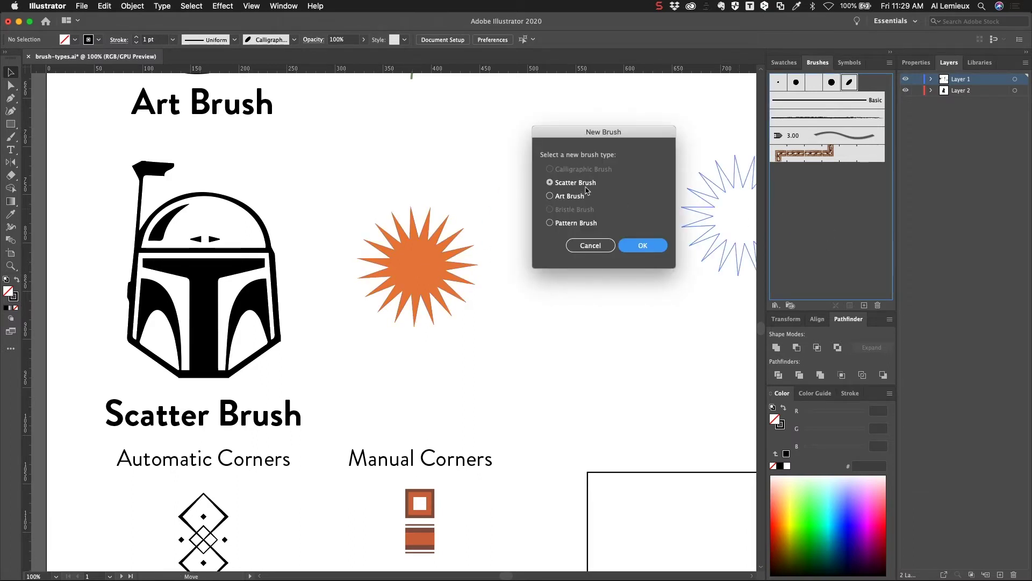
{"action": "left_click", "coordinate": [643, 246]}
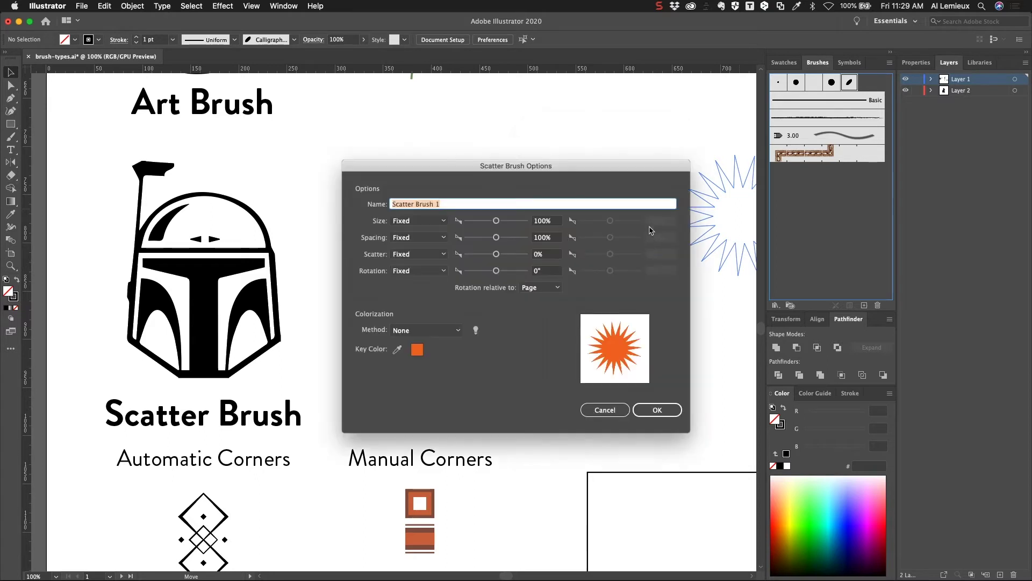
{"action": "left_click_drag", "start_coordinate": [571, 166], "coordinate": [644, 103]}
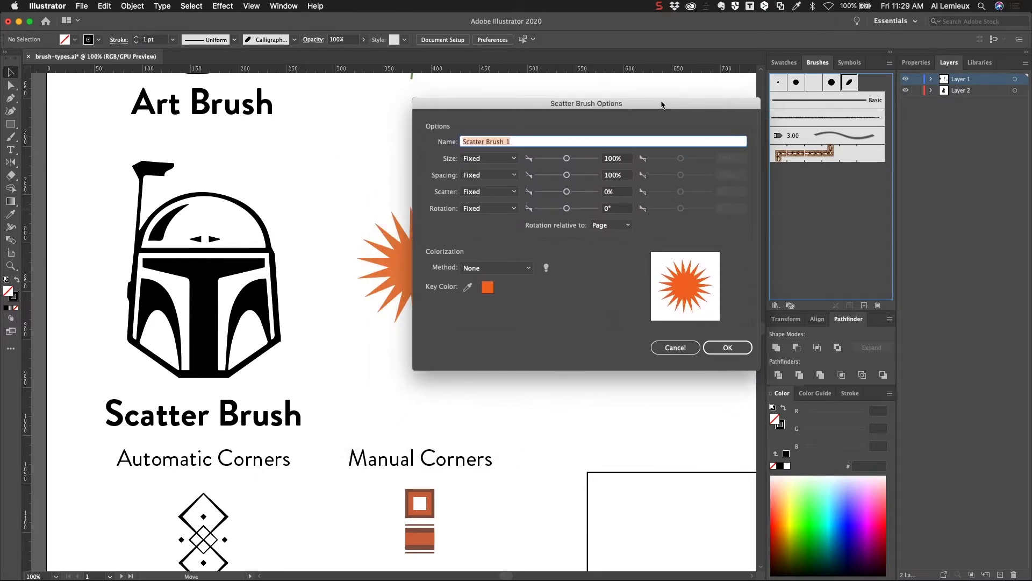
{"action": "type", "text": "S"}
- Make the scatter brush's size random, ranging from 64% to 190%
{"action": "left_click", "coordinate": [486, 161]}
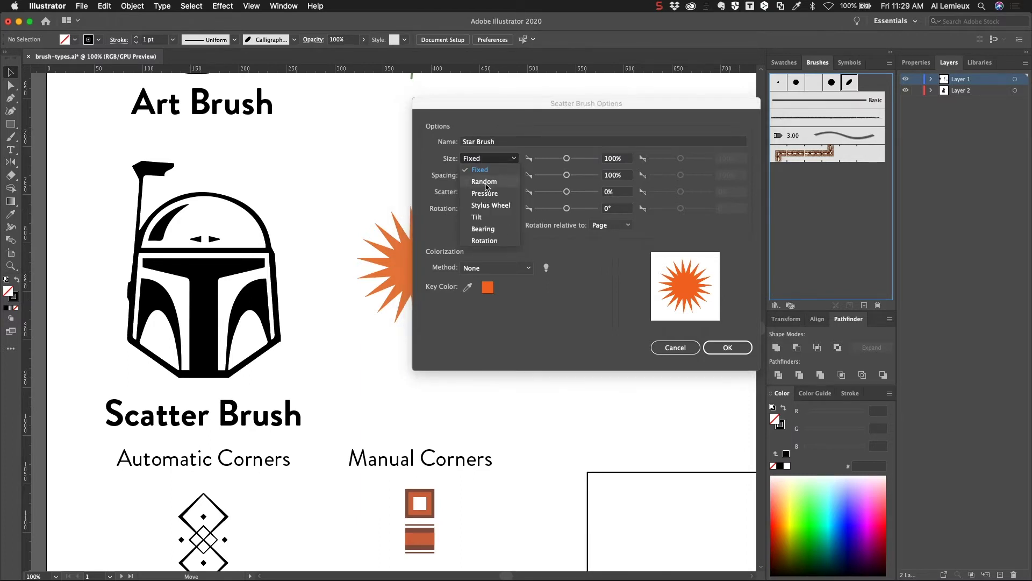
{"action": "left_click", "coordinate": [485, 182]}
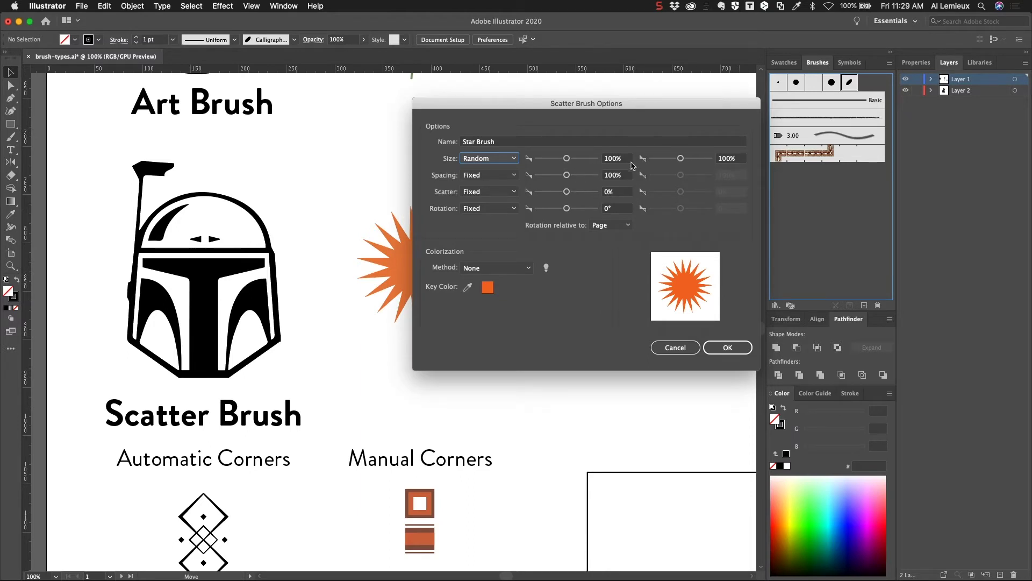
{"action": "left_click_drag", "start_coordinate": [566, 159], "coordinate": [555, 160]}
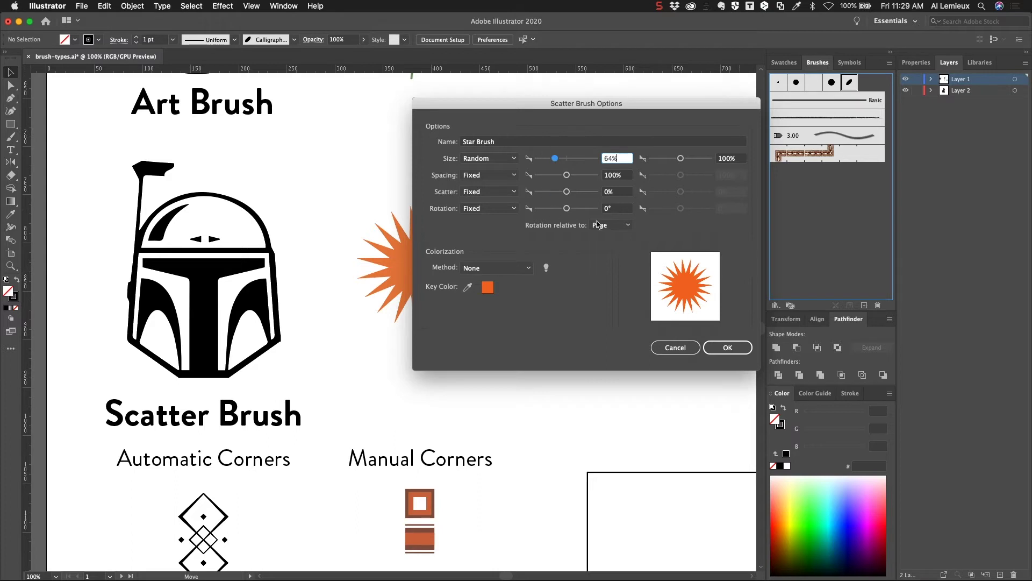
{"action": "mouse_move", "coordinate": [680, 157]}
{"action": "left_mouse_down"}
{"action": "mouse_move", "coordinate": [698, 159]}
{"action": "mouse_move", "coordinate": [687, 167]}
{"action": "left_mouse_up"}
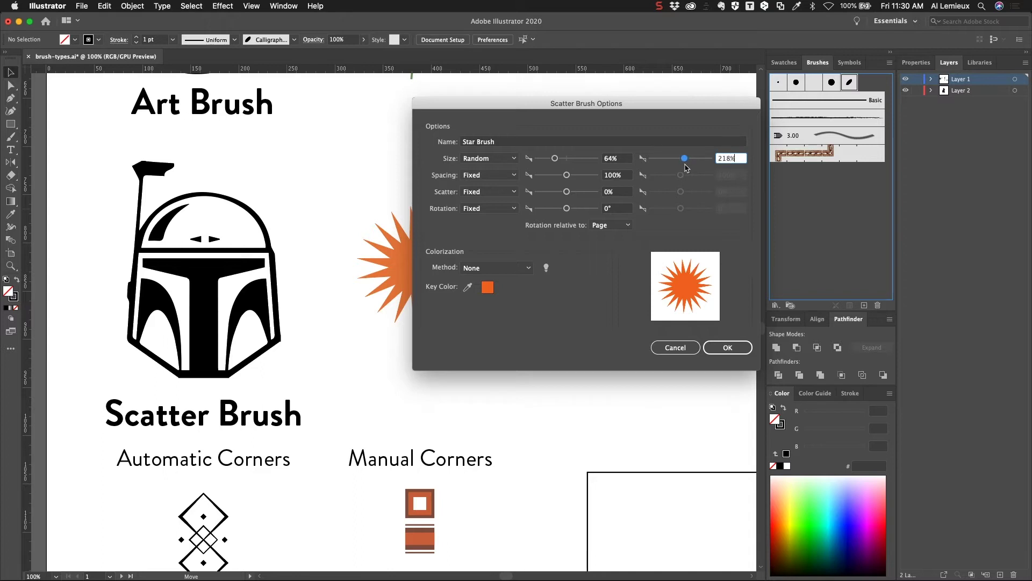
- Make the scatter brush's spacing random, ranging from 96% to 152%
{"action": "left_click", "coordinate": [477, 177]}
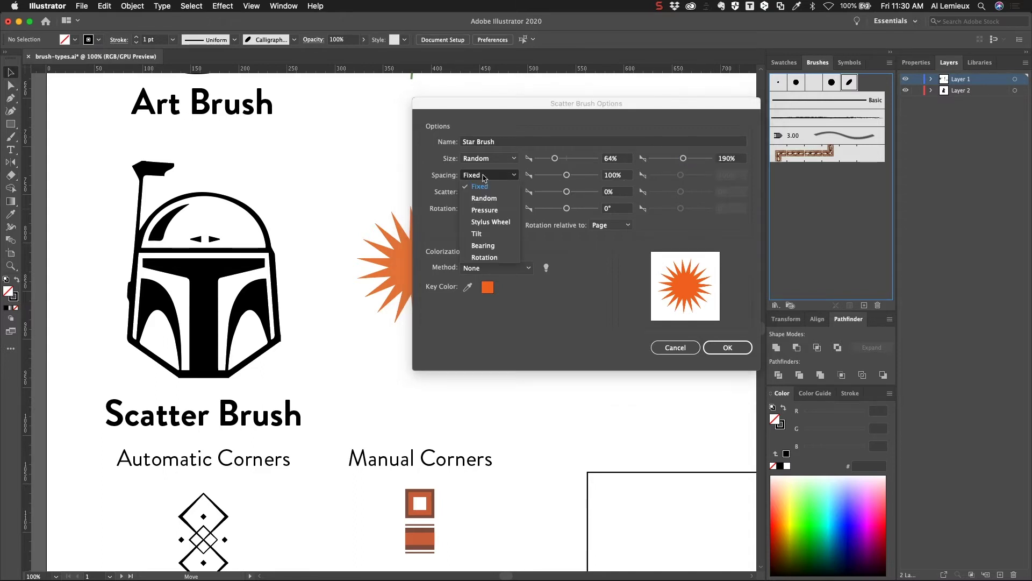
{"action": "left_click", "coordinate": [487, 199]}
{"action": "left_click_drag", "start_coordinate": [568, 176], "coordinate": [566, 177]}
{"action": "left_click_drag", "start_coordinate": [678, 177], "coordinate": [684, 176]}
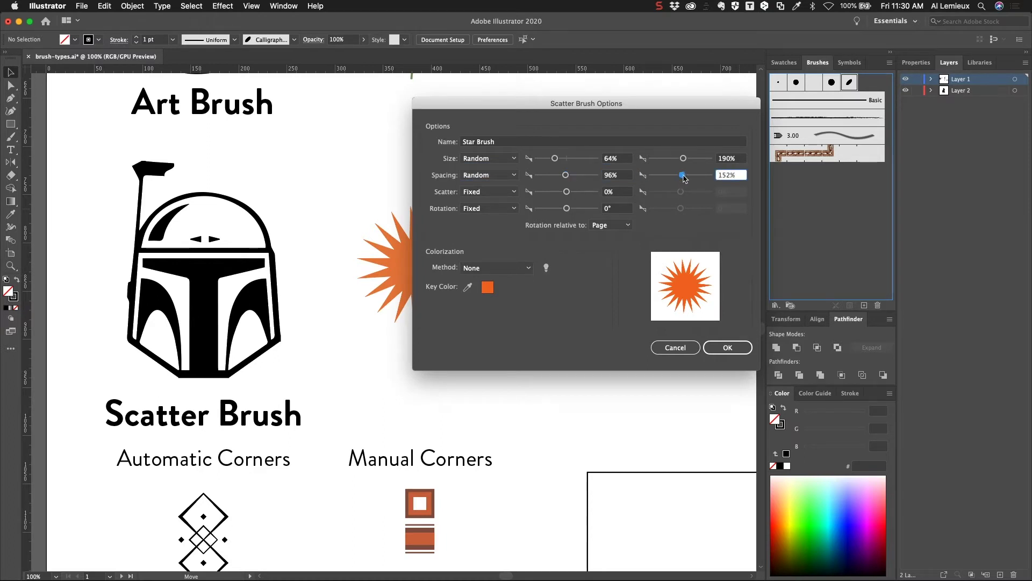
- Make the scatter brush's scatter random, ranging from -159% to 157%
{"action": "left_click", "coordinate": [498, 195]}
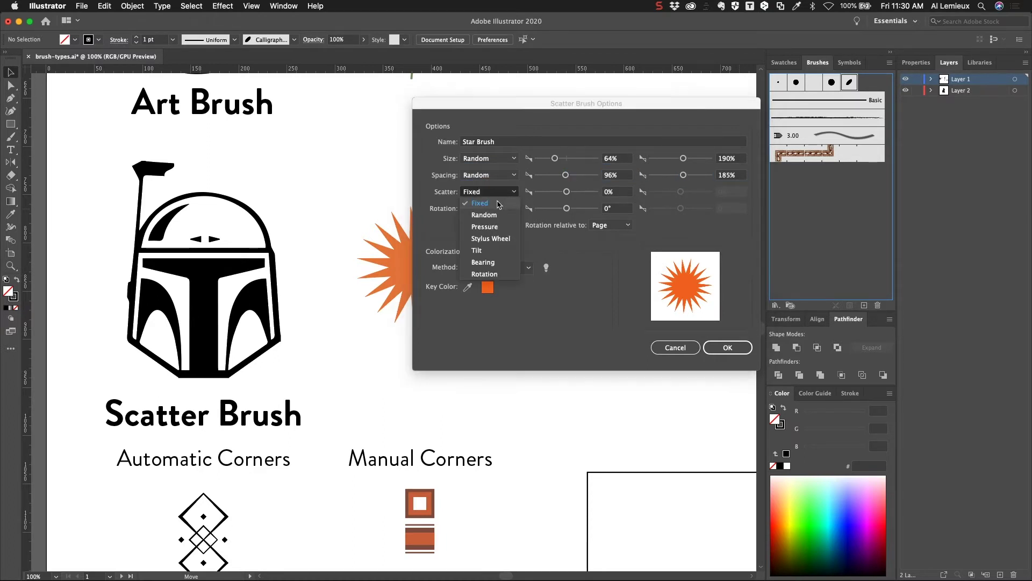
{"action": "left_click", "coordinate": [499, 217]}
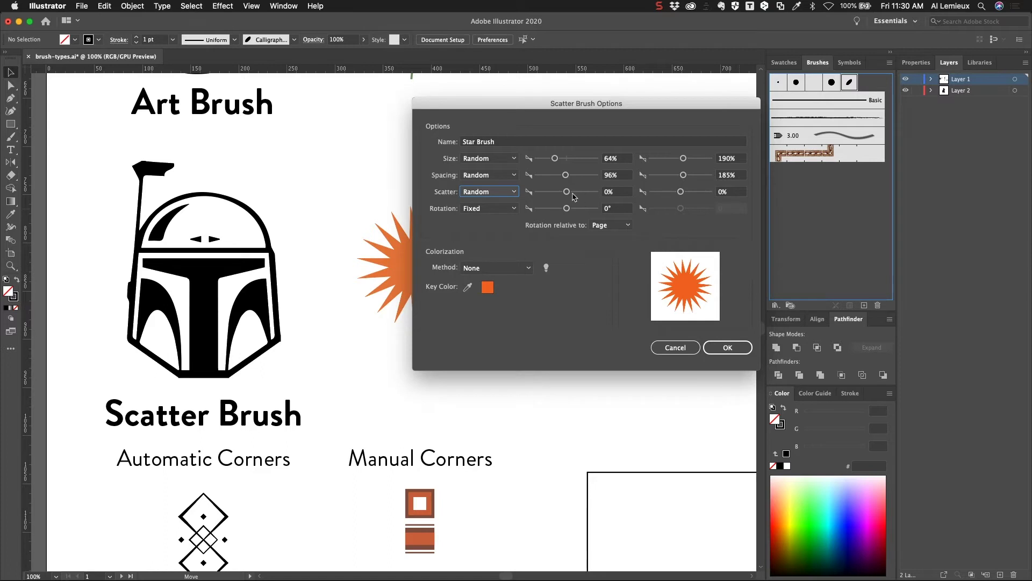
{"action": "left_click_drag", "start_coordinate": [569, 193], "coordinate": [565, 194]}
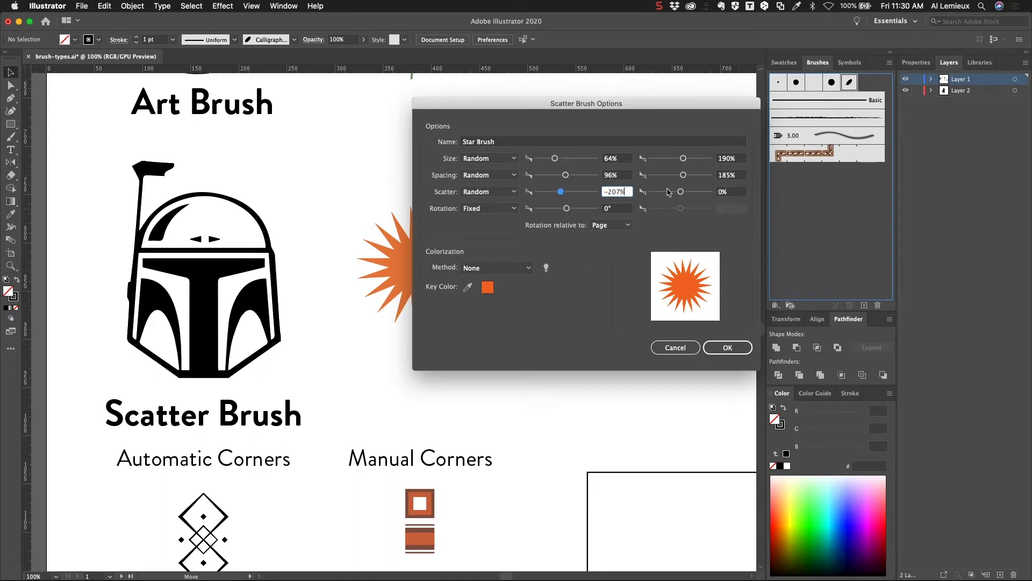
{"action": "left_click_drag", "start_coordinate": [681, 192], "coordinate": [685, 192]}
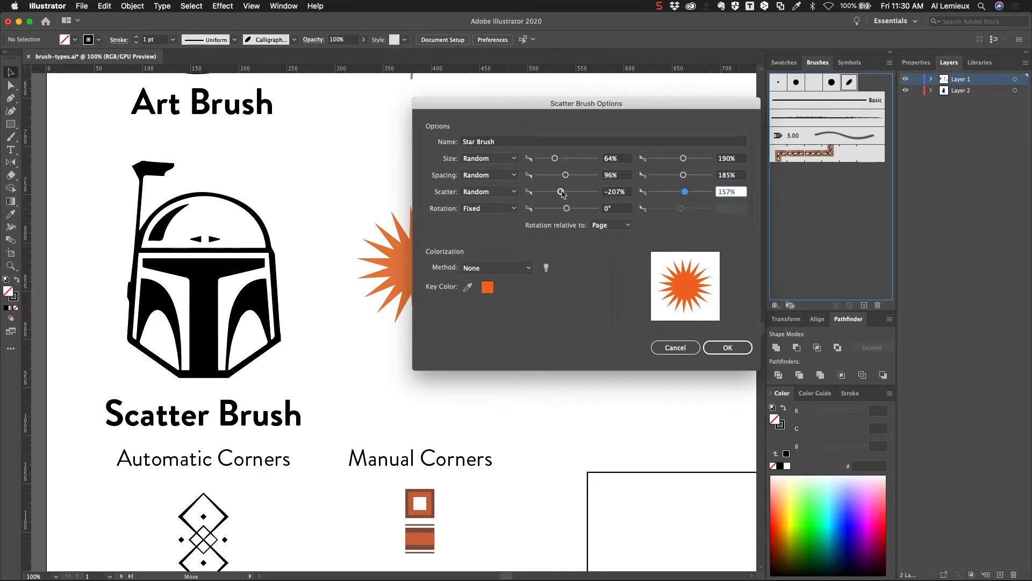
{"action": "left_click_drag", "start_coordinate": [562, 194], "coordinate": [563, 193]}
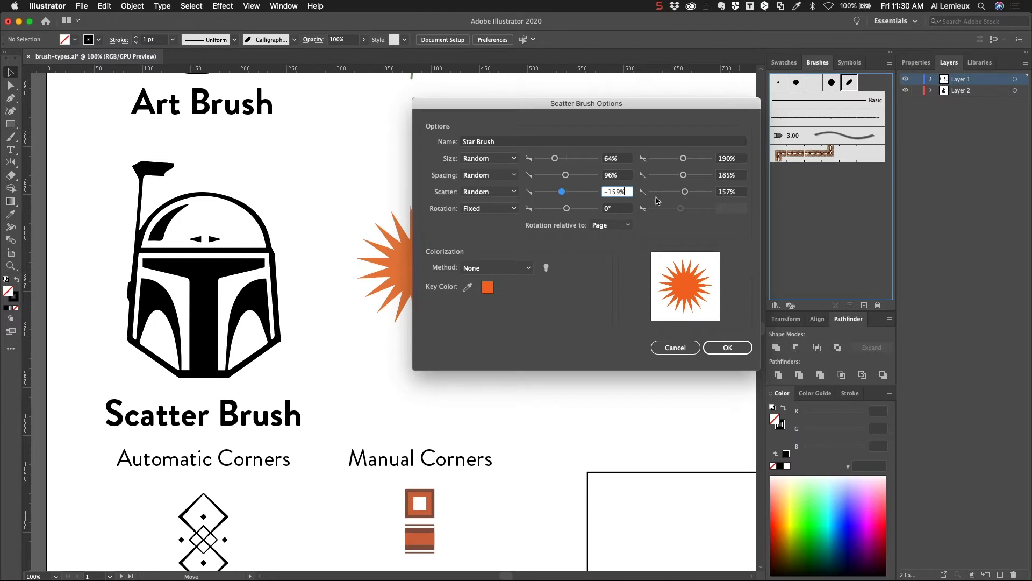
- Make the scatter brush's rotation random, ranging from -14° to 6°, and relative to the path
{"action": "left_click", "coordinate": [490, 208]}
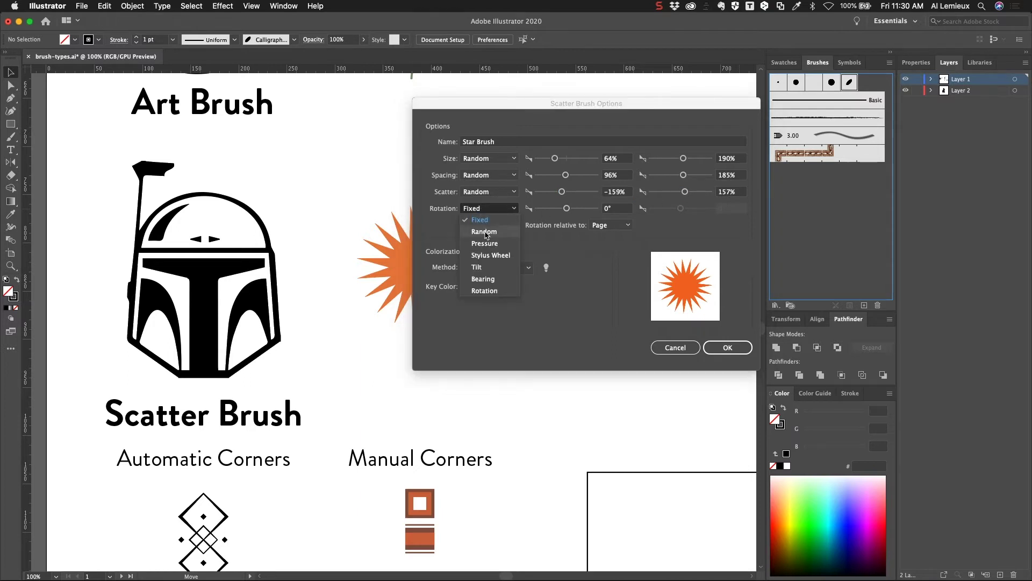
{"action": "left_click", "coordinate": [485, 231]}
{"action": "left_click_drag", "start_coordinate": [567, 208], "coordinate": [565, 208]}
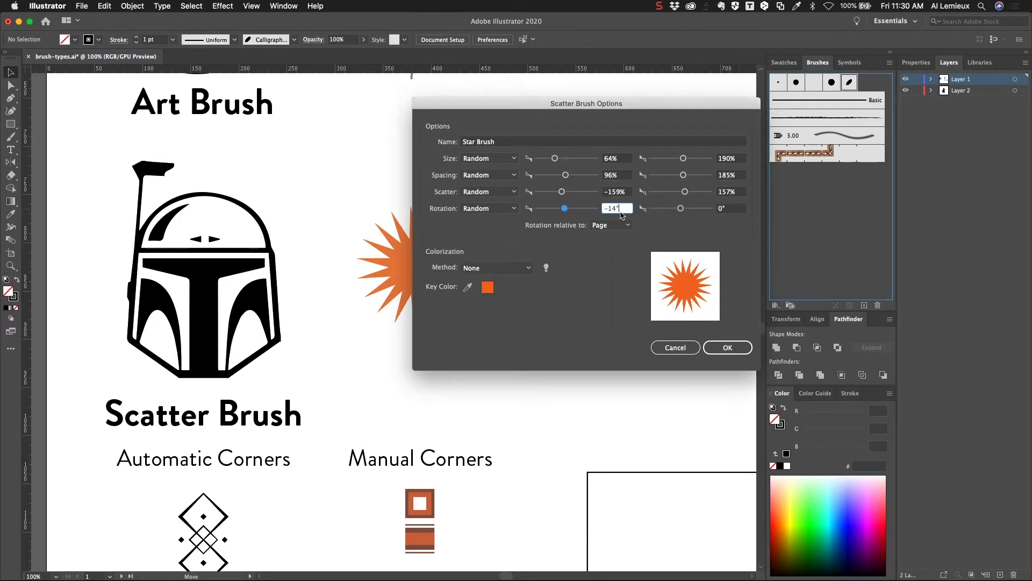
{"action": "left_click_drag", "start_coordinate": [681, 208], "coordinate": [682, 208]}
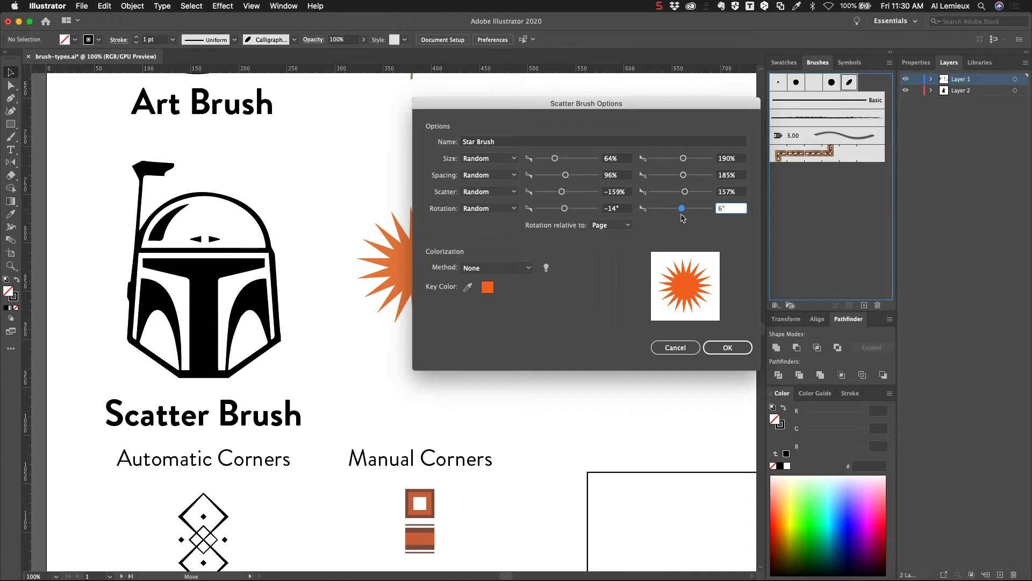
{"action": "left_click", "coordinate": [614, 228]}
{"action": "left_click", "coordinate": [605, 250]}
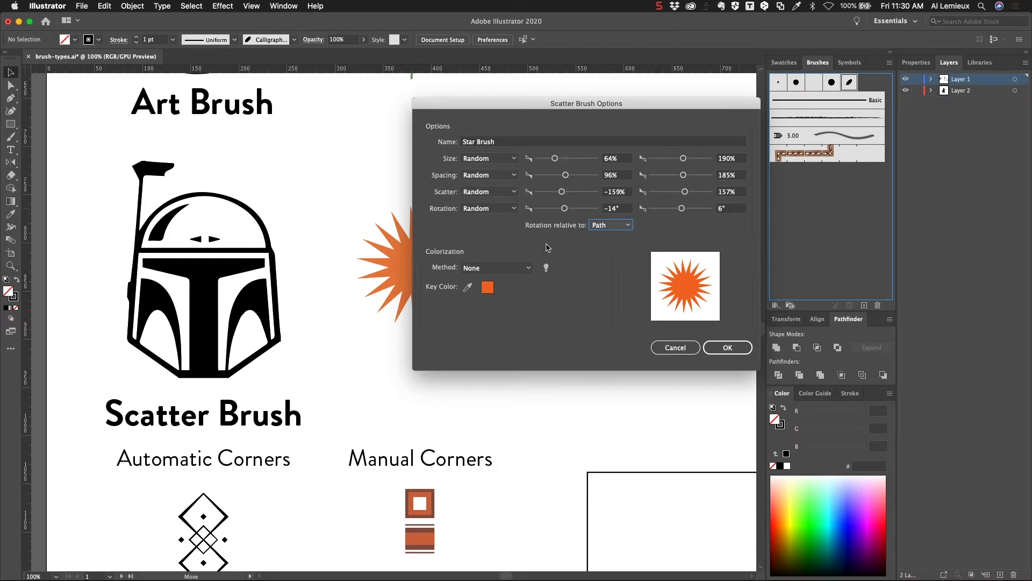
- Try the Hue Shift, Tints and Shades, and Tints colorization methods for the brush, and return to None
{"action": "left_click", "coordinate": [526, 270]}
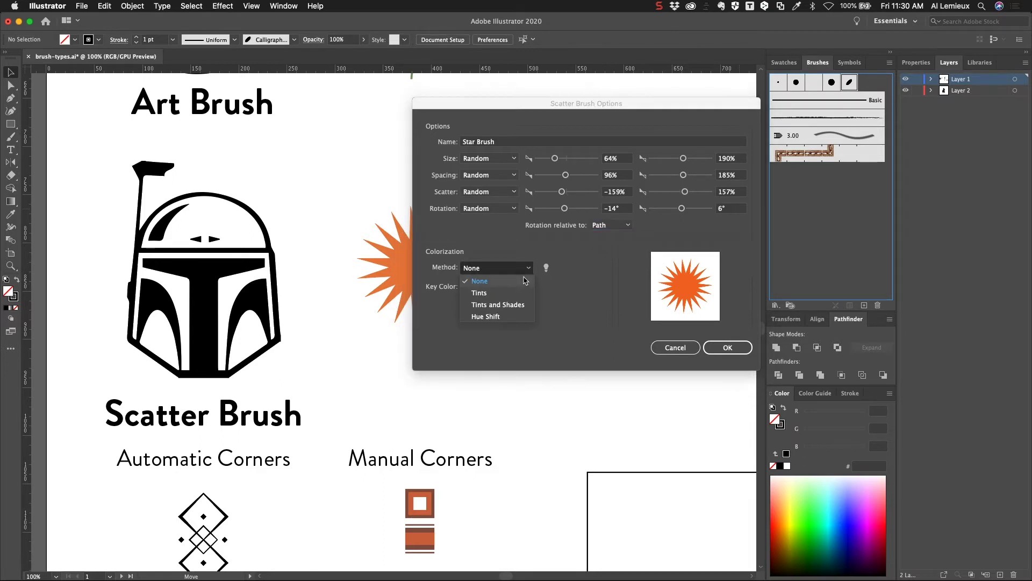
{"action": "left_click", "coordinate": [518, 318]}
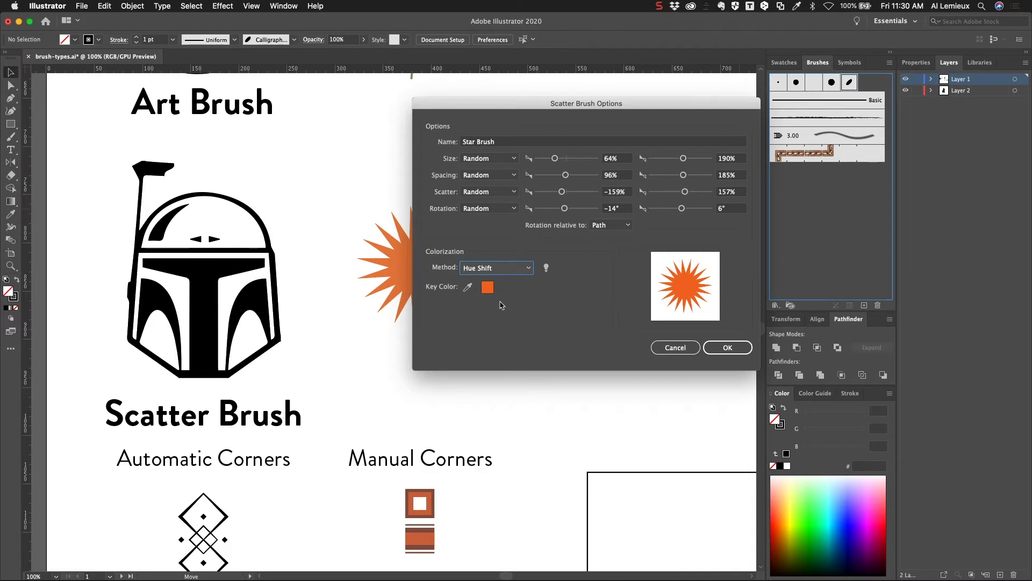
{"action": "left_click", "coordinate": [499, 271]}
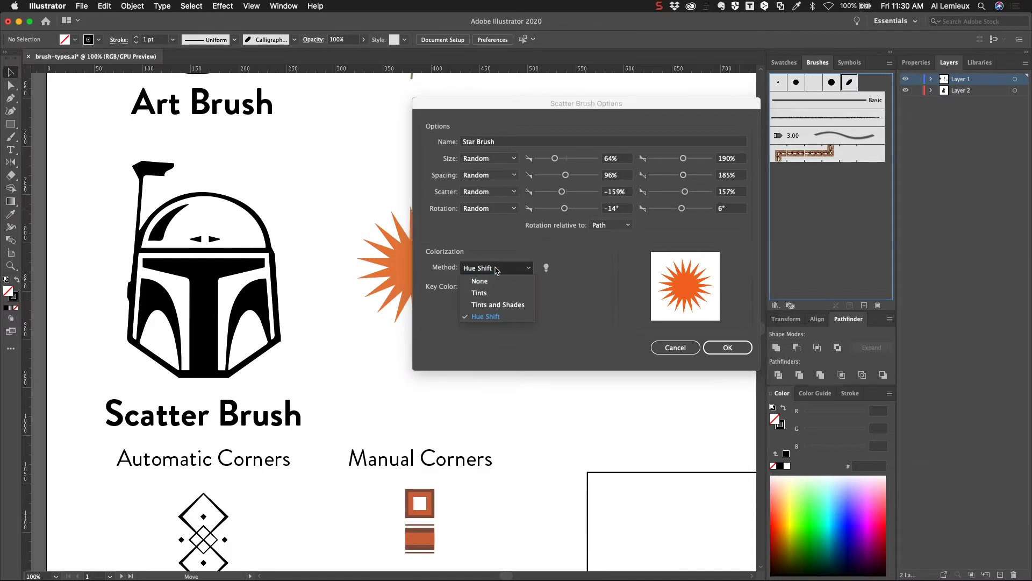
{"action": "left_click", "coordinate": [513, 311]}
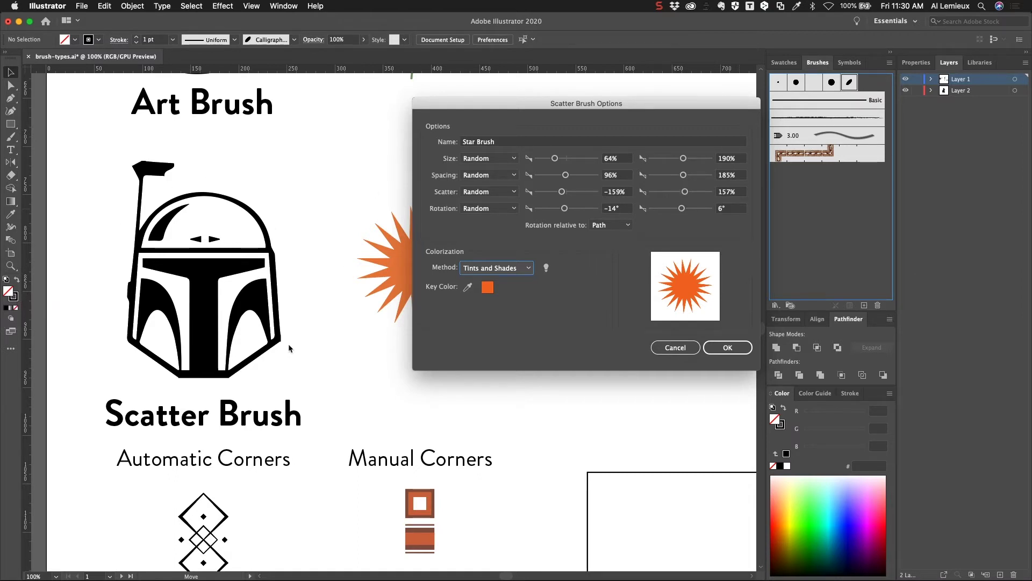
{"action": "left_click", "coordinate": [520, 269]}
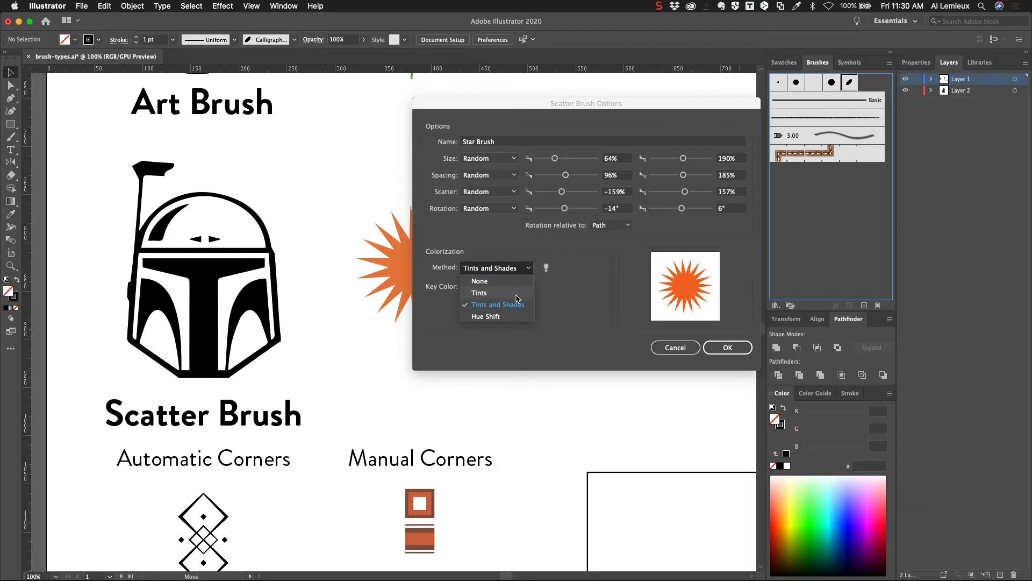
{"action": "left_click", "coordinate": [516, 293]}
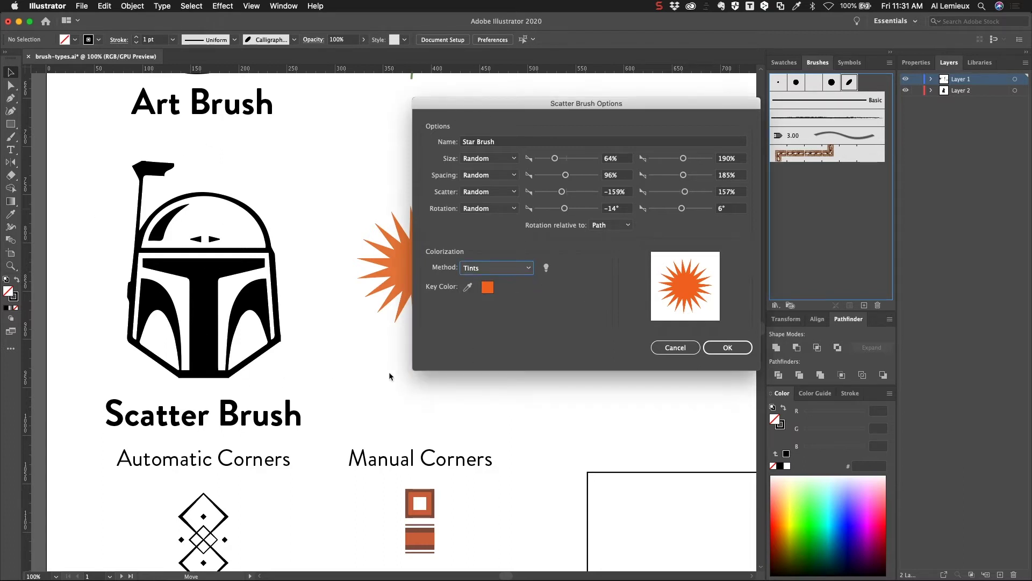
{"action": "left_click", "coordinate": [506, 268]}
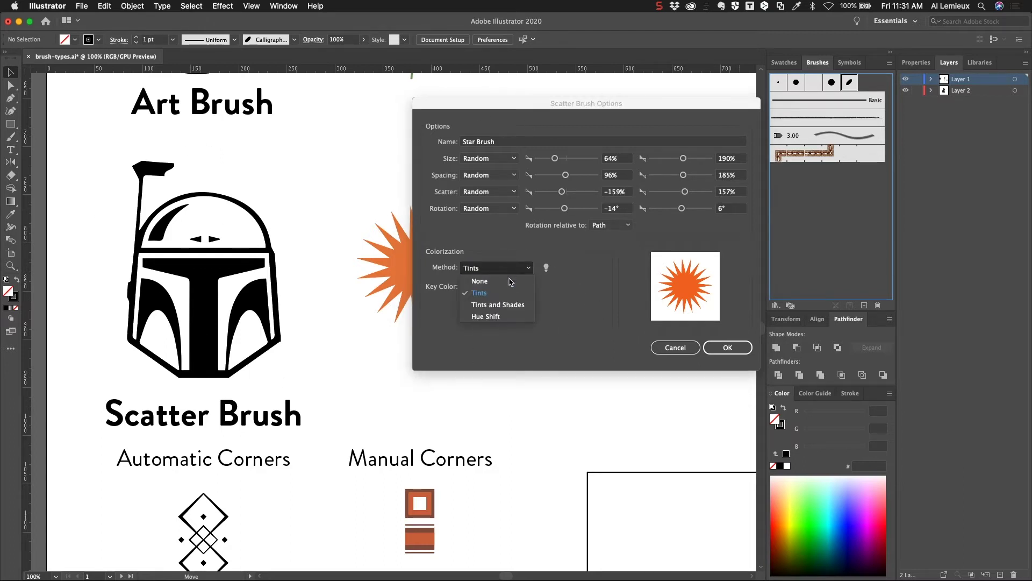
{"action": "left_click", "coordinate": [480, 281]}
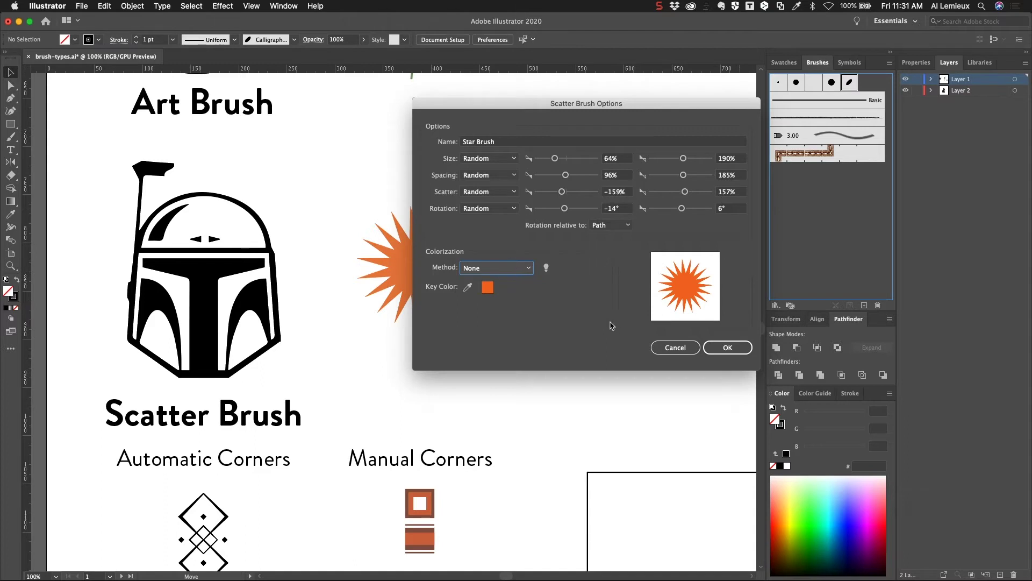
- Consult the colorization tips, and save the Star Brush with its current options
{"action": "left_click", "coordinate": [546, 269]}
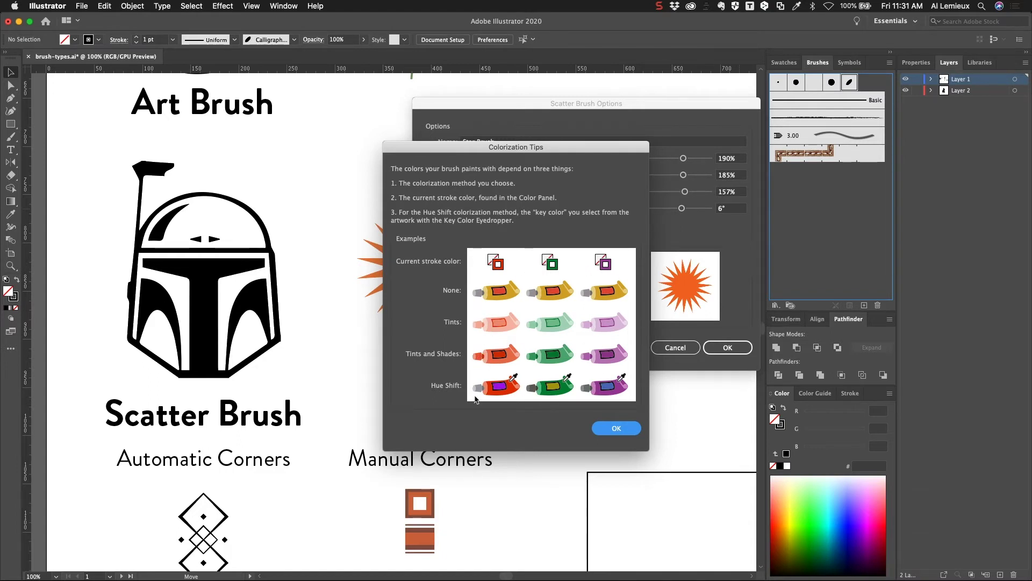
{"action": "left_click", "coordinate": [611, 427]}
{"action": "left_click", "coordinate": [731, 349]}
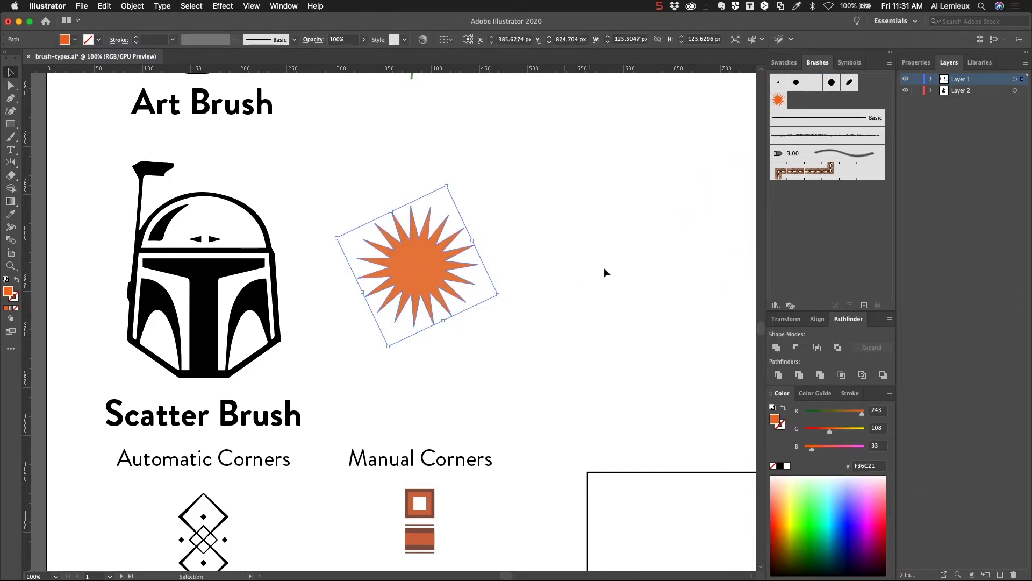
- Paint a rising diagonal test stroke about 862 by 645 px with the Star Brush on the empty artboard area, and delete it
{"action": "key", "text": "super+minus"}
{"action": "key", "text": "super+minus"}
{"action": "key", "text": "super+minus"}
{"action": "left_click_drag", "start_coordinate": [584, 221], "coordinate": [473, 283]}
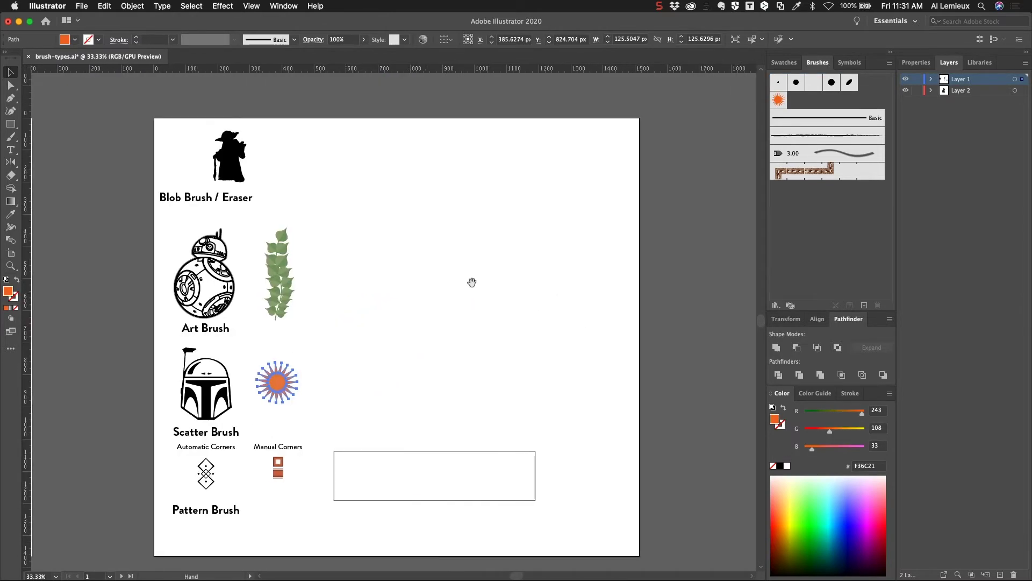
{"action": "left_click", "coordinate": [11, 137]}
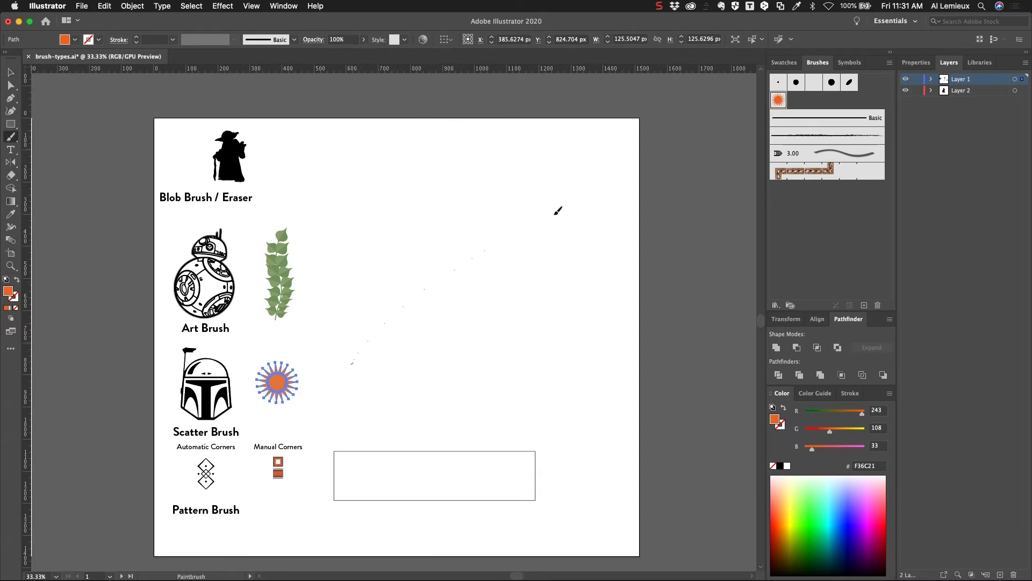
{"action": "left_click_drag", "start_coordinate": [558, 211], "coordinate": [618, 179]}
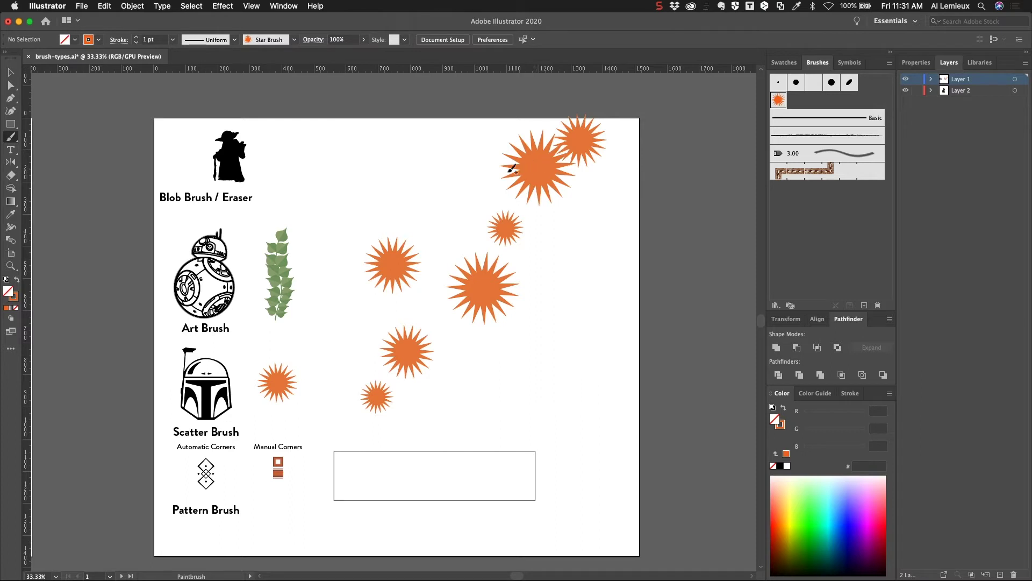
{"action": "left_click", "coordinate": [8, 72]}
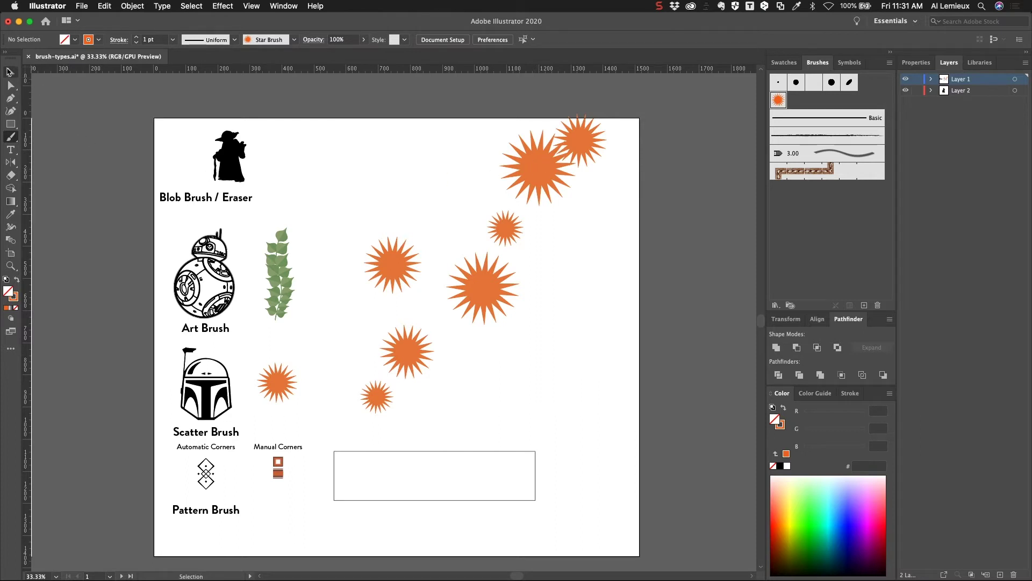
{"action": "left_click", "coordinate": [537, 175]}
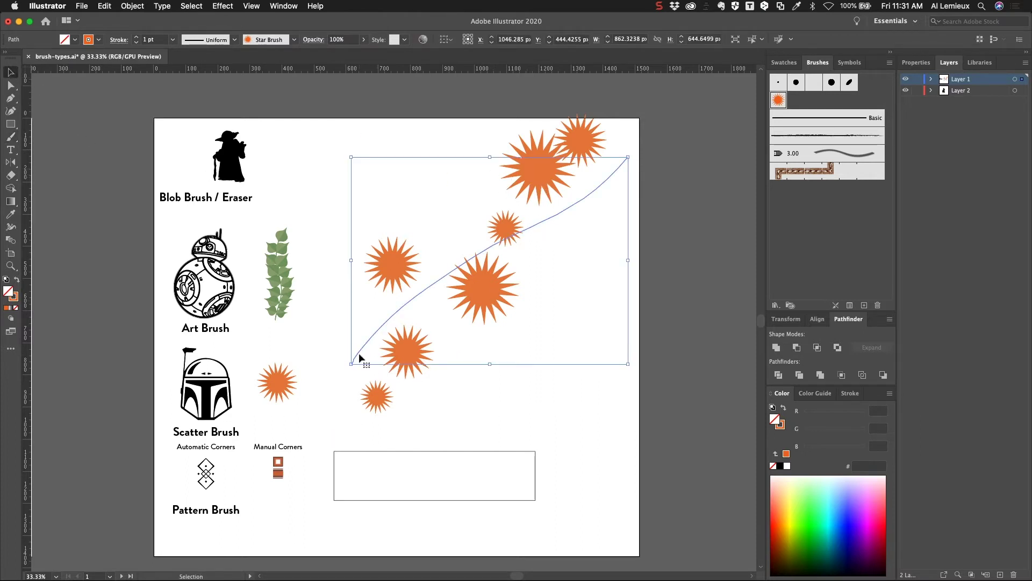
{"action": "key", "text": "Delete"}
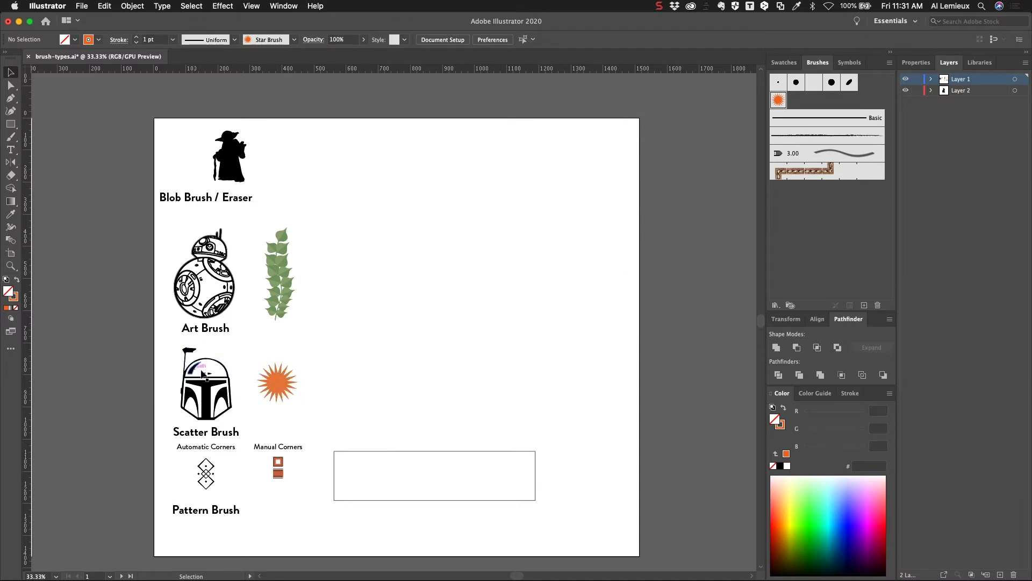
- Create a scatter brush from the helmet artwork in the Scatter Brush section, name it Boba and keep its default options
{"action": "left_click", "coordinate": [215, 412]}
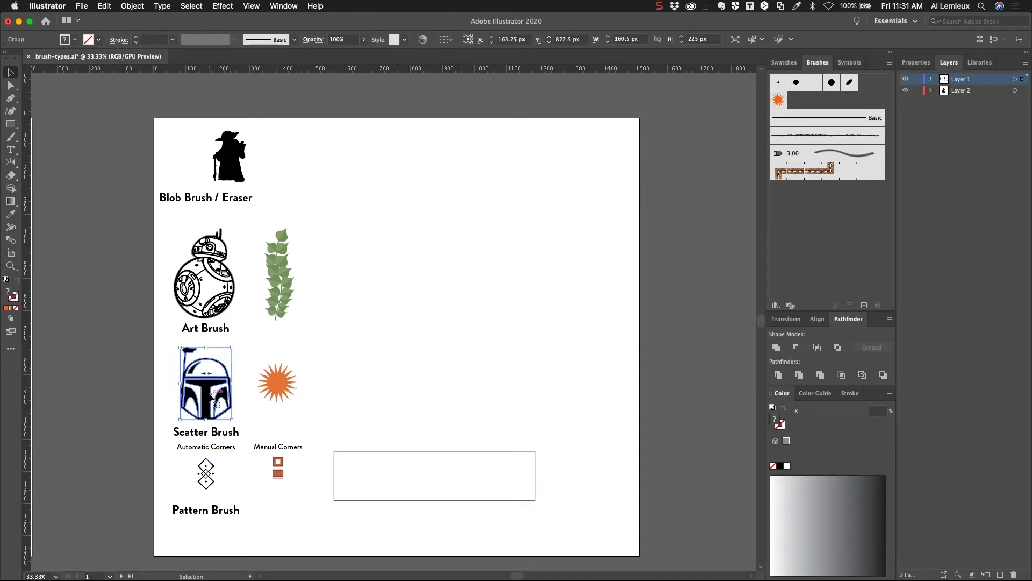
{"action": "mouse_move", "coordinate": [215, 398]}
{"action": "left_mouse_down"}
{"action": "mouse_move", "coordinate": [387, 335]}
{"action": "mouse_move", "coordinate": [848, 236]}
{"action": "left_mouse_up"}
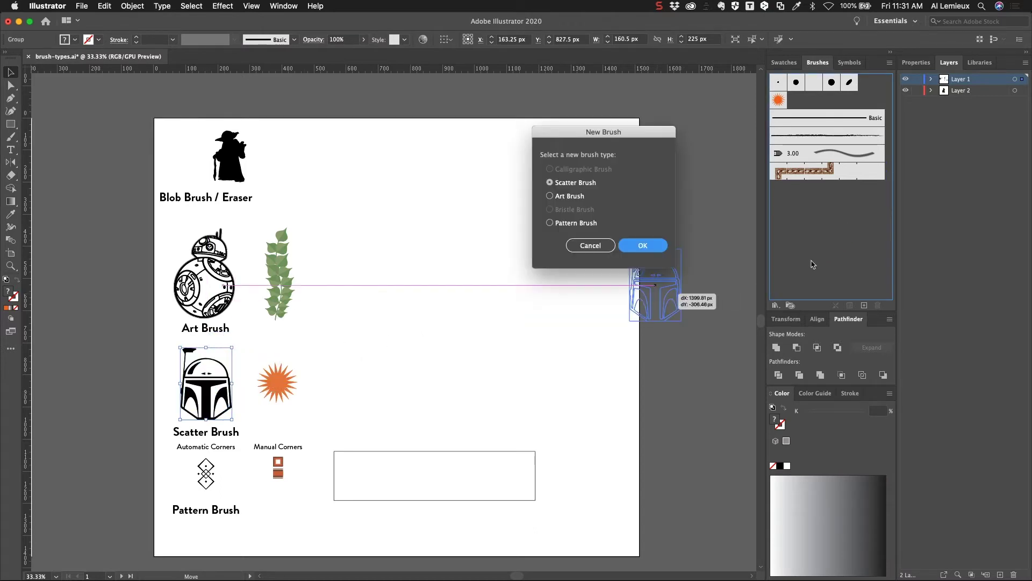
{"action": "left_click", "coordinate": [564, 184]}
{"action": "left_click", "coordinate": [661, 245]}
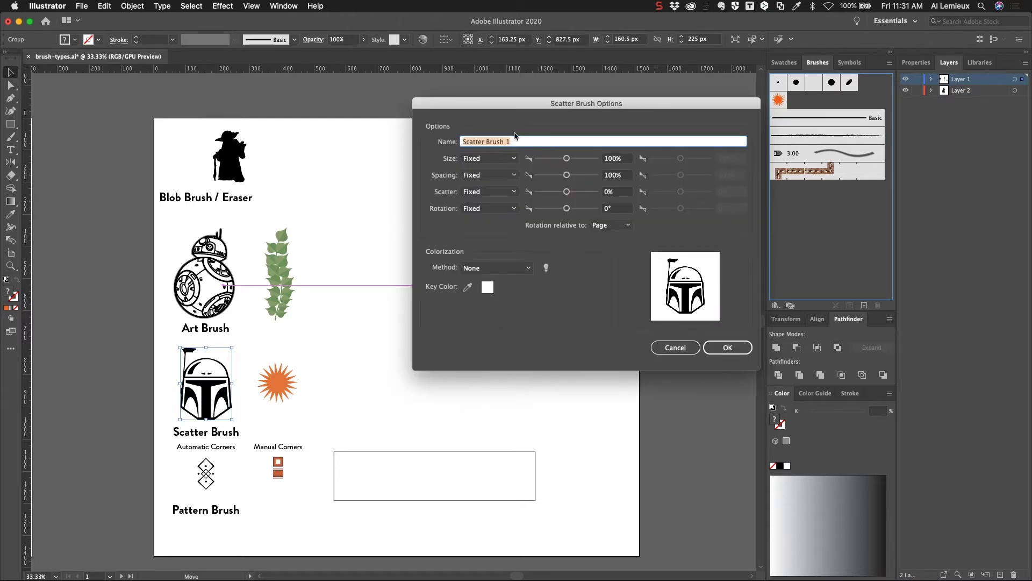
{"action": "type", "text": "Boba"}
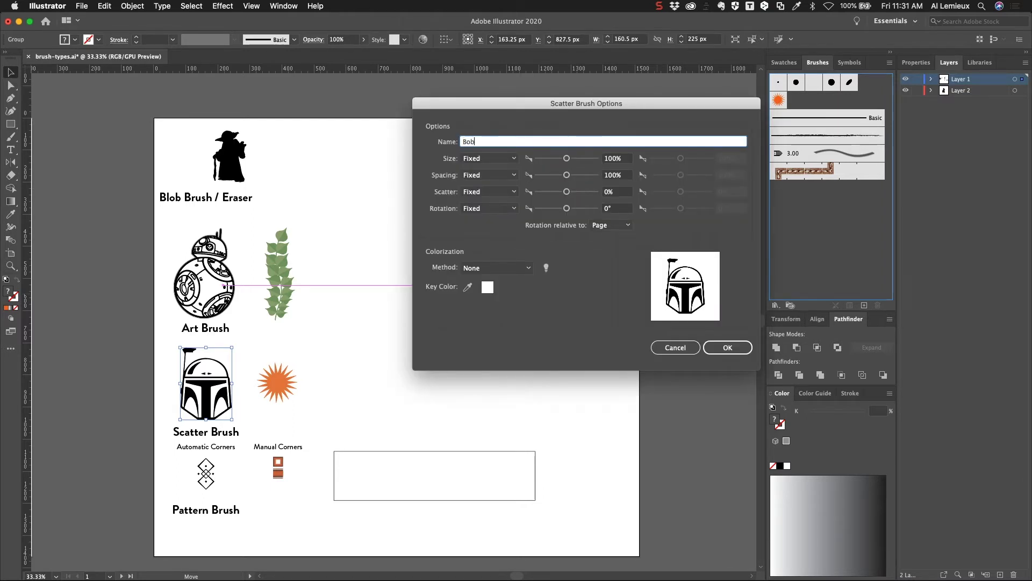
{"action": "key", "text": "Return"}
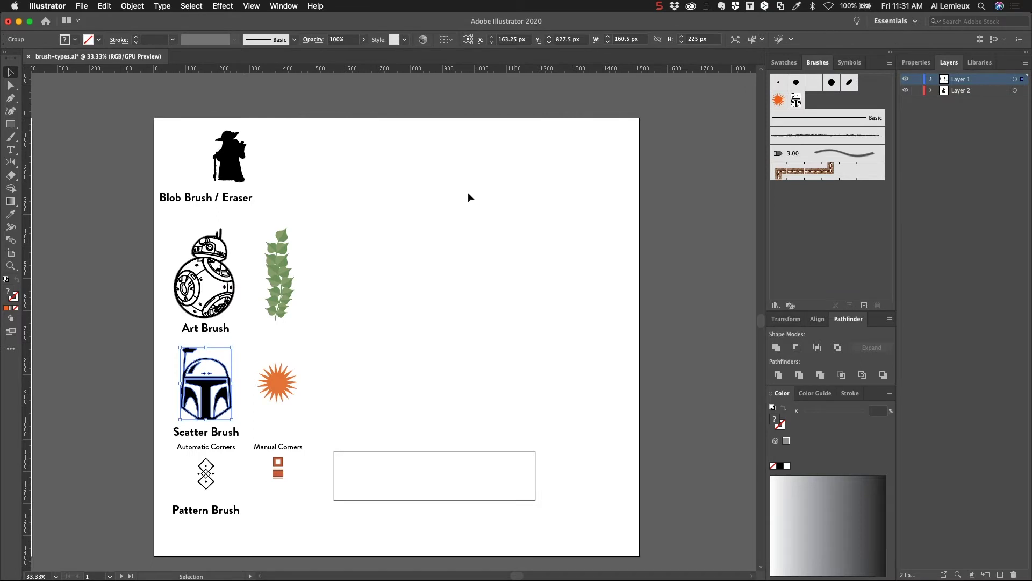
- Paint a rising diagonal stroke about 753 by 774 px with the Boba brush on the empty artboard area
{"action": "left_click", "coordinate": [10, 137]}
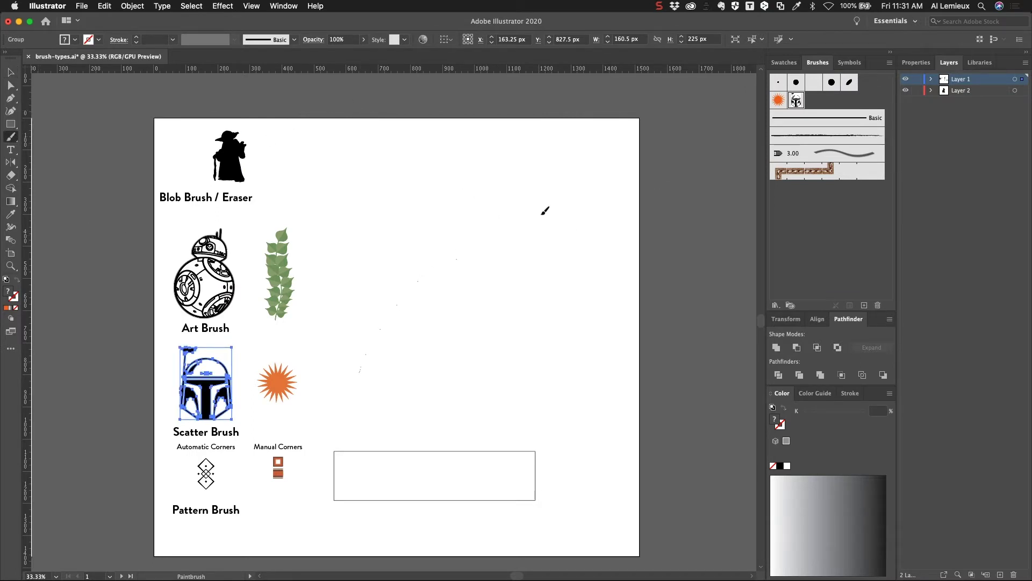
{"action": "left_click_drag", "start_coordinate": [545, 211], "coordinate": [570, 166]}
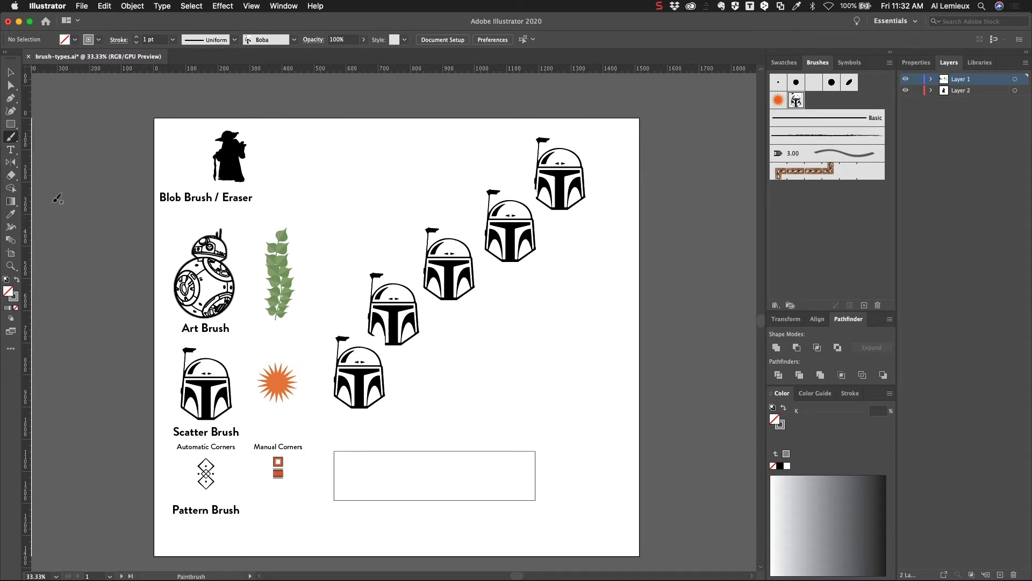
- Select the helmet stroke and reopen the Boba brush's options beside it with the preview enabled
{"action": "left_click", "coordinate": [11, 72]}
{"action": "left_click_drag", "start_coordinate": [426, 201], "coordinate": [507, 344]}
{"action": "double_click", "coordinate": [796, 101]}
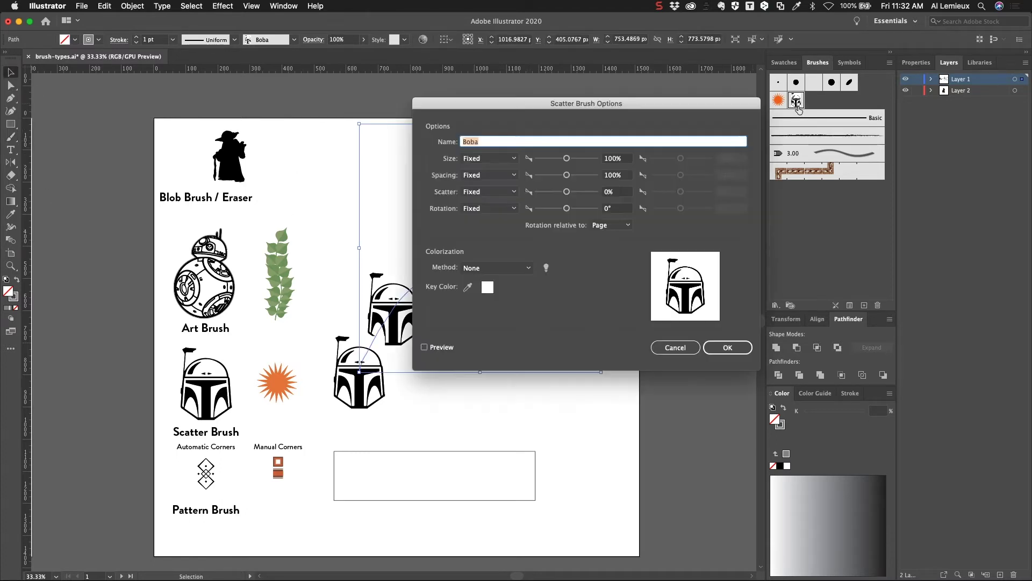
{"action": "mouse_move", "coordinate": [609, 107]}
{"action": "left_mouse_down"}
{"action": "mouse_move", "coordinate": [756, 111]}
{"action": "mouse_move", "coordinate": [775, 132]}
{"action": "left_mouse_up"}
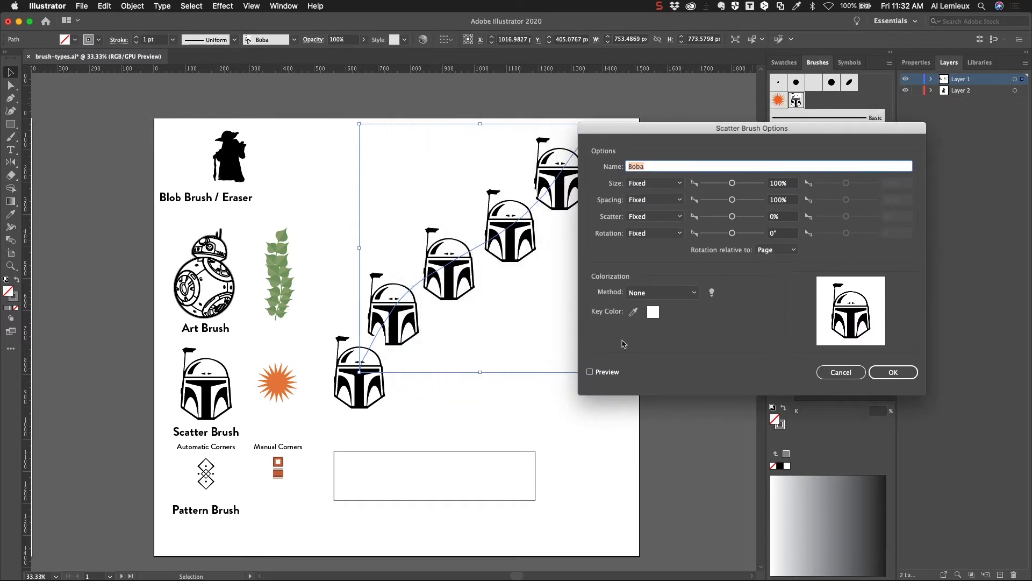
{"action": "left_click", "coordinate": [591, 373]}
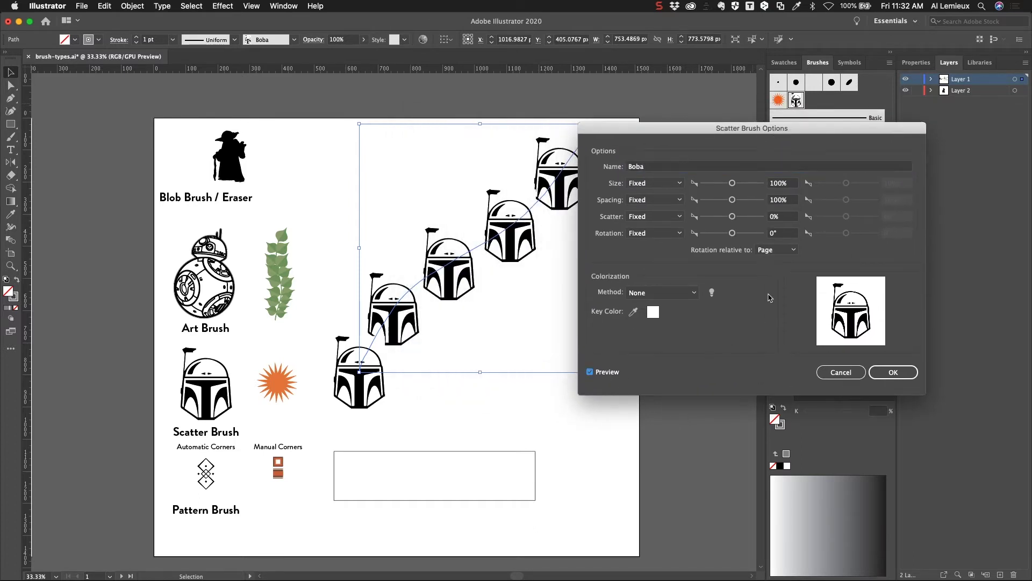
- Set the Boba brush's size to Random from 89% to 191% and its spacing to Random from 73% to 245%
{"action": "left_click", "coordinate": [669, 184]}
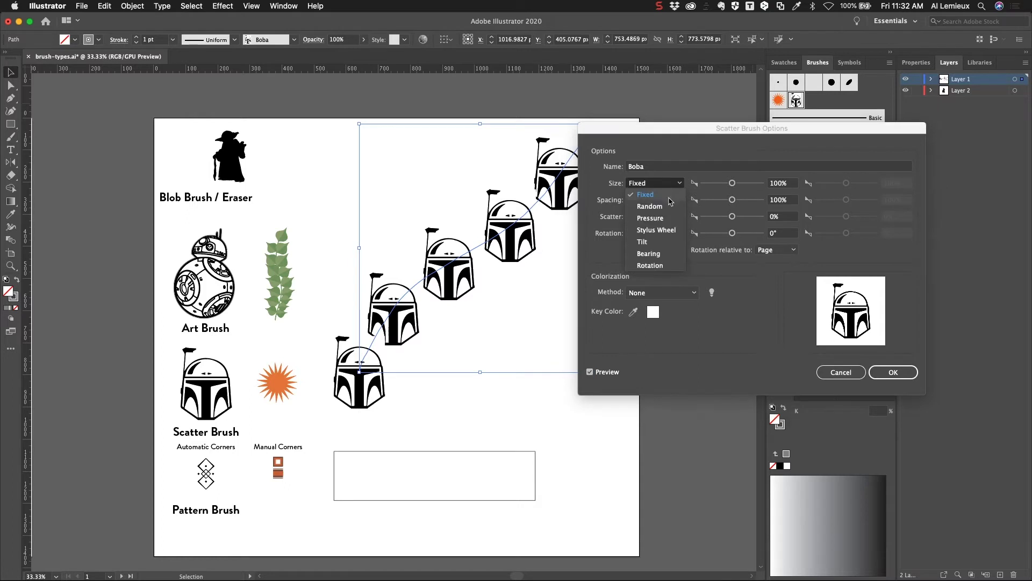
{"action": "left_click", "coordinate": [669, 208]}
{"action": "left_click_drag", "start_coordinate": [736, 183], "coordinate": [730, 183]}
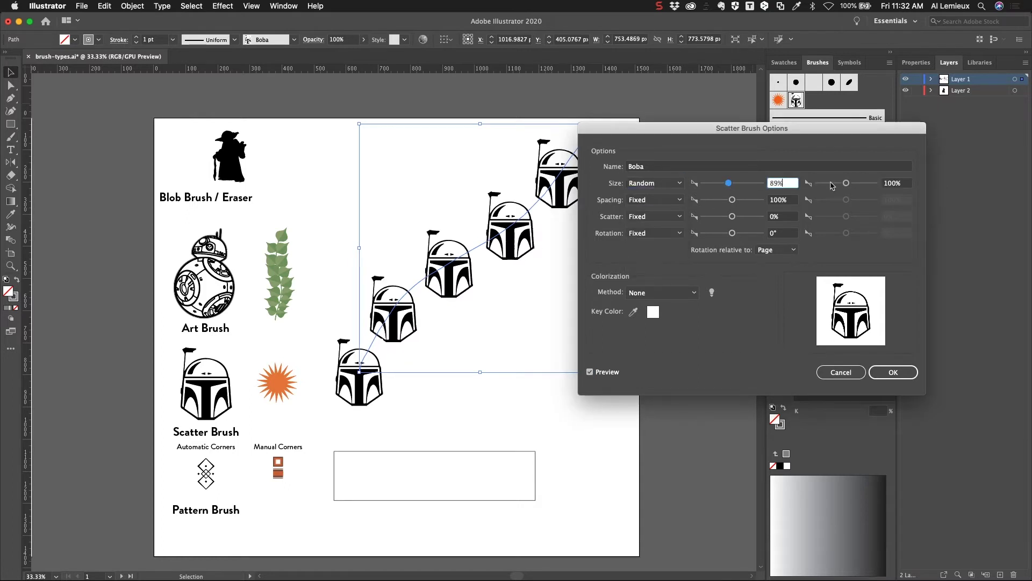
{"action": "left_click_drag", "start_coordinate": [847, 184], "coordinate": [855, 183]}
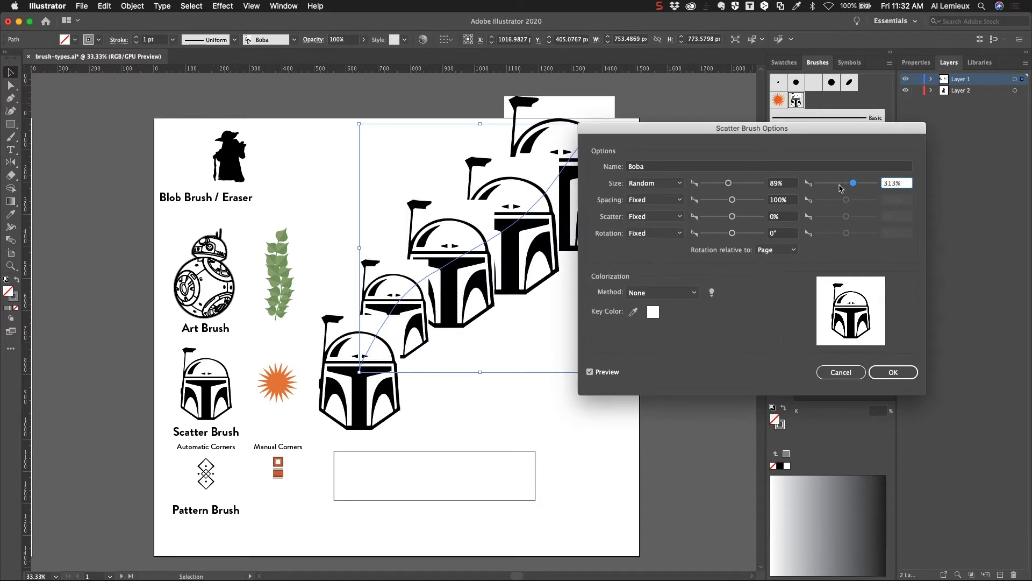
{"action": "left_click", "coordinate": [653, 200]}
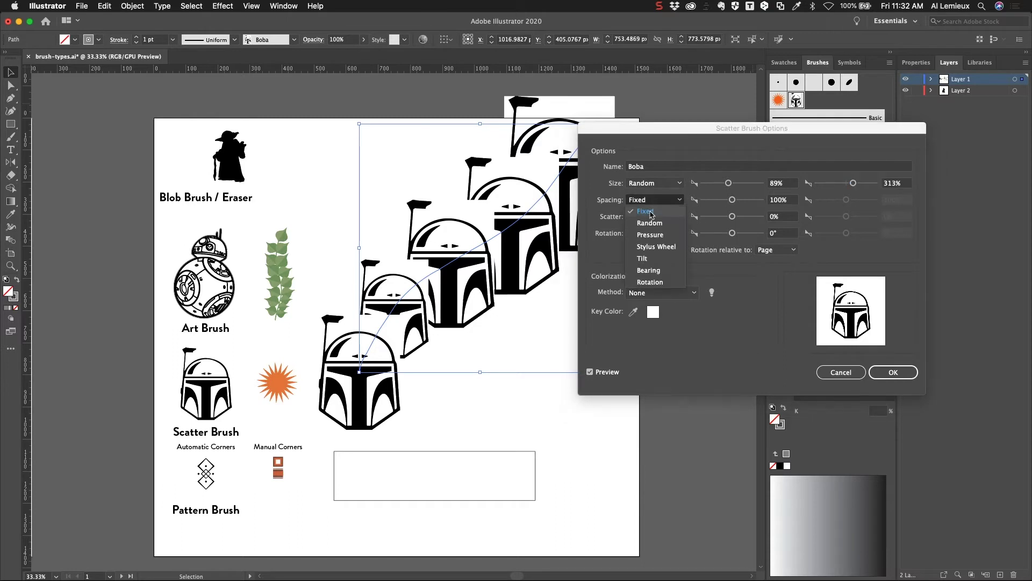
{"action": "left_click", "coordinate": [651, 223]}
{"action": "left_click_drag", "start_coordinate": [854, 184], "coordinate": [849, 185]}
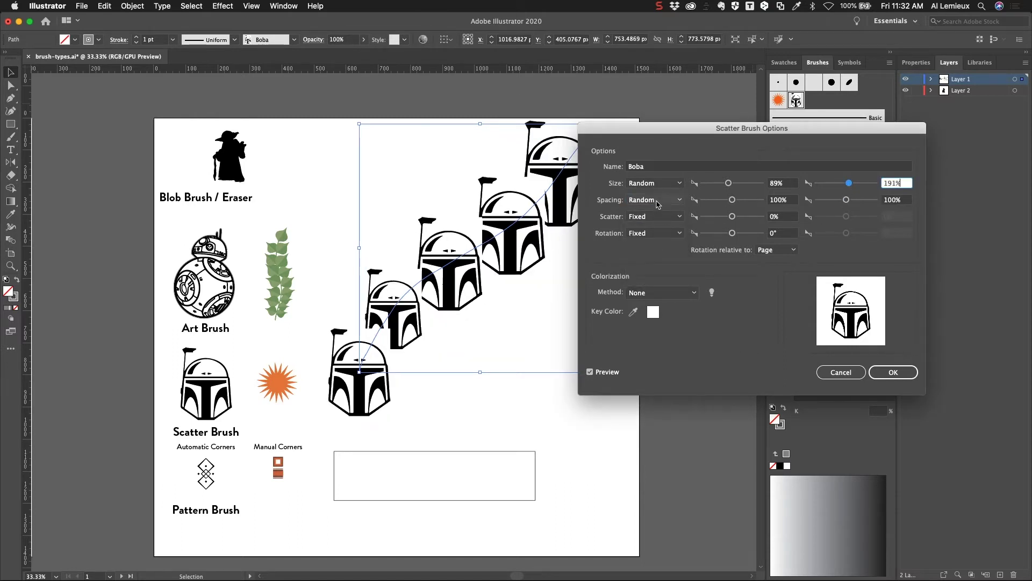
{"action": "left_click_drag", "start_coordinate": [732, 200], "coordinate": [724, 201]}
{"action": "left_click_drag", "start_coordinate": [847, 200], "coordinate": [852, 201]}
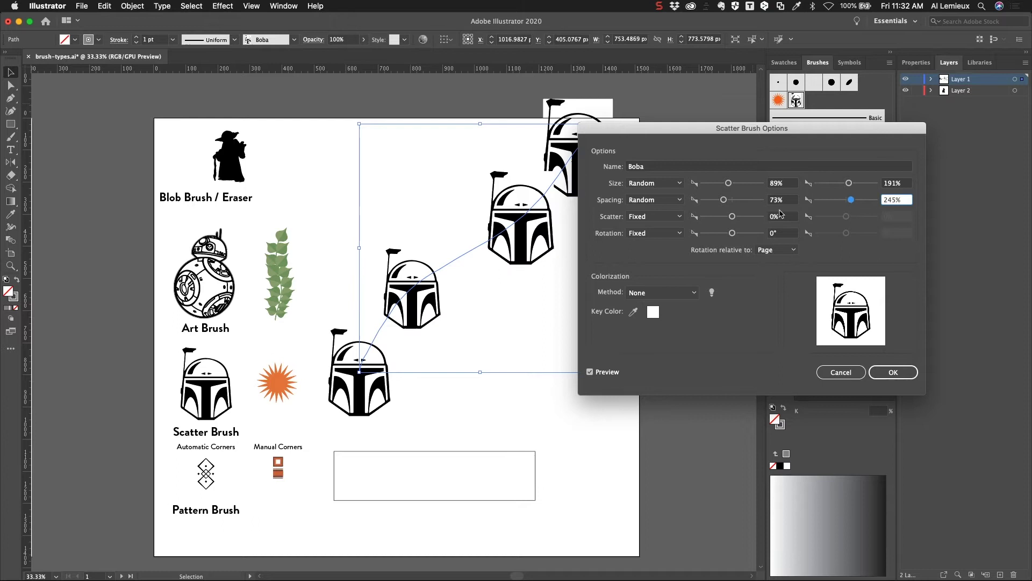
- Set the Boba brush's scatter to Random from -154% to 130% and its rotation to Random from -30° to 48°
{"action": "left_click", "coordinate": [659, 217]}
{"action": "left_click", "coordinate": [649, 239]}
{"action": "left_click_drag", "start_coordinate": [732, 217], "coordinate": [726, 221]}
{"action": "left_click_drag", "start_coordinate": [842, 218], "coordinate": [852, 226]}
{"action": "left_click", "coordinate": [663, 235]}
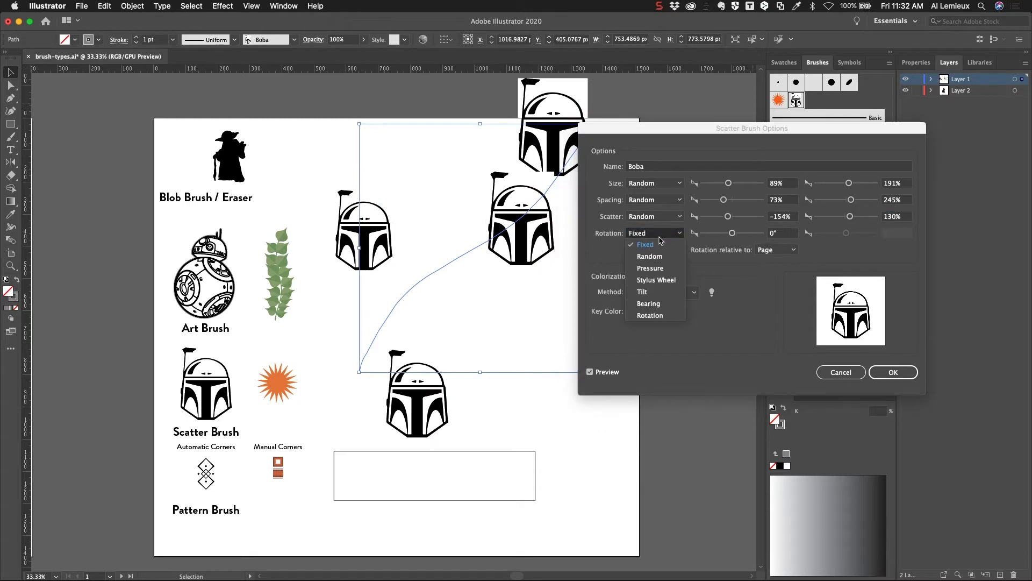
{"action": "left_click", "coordinate": [650, 256]}
{"action": "left_click_drag", "start_coordinate": [732, 233], "coordinate": [727, 232]}
{"action": "left_click_drag", "start_coordinate": [846, 233], "coordinate": [852, 238]}
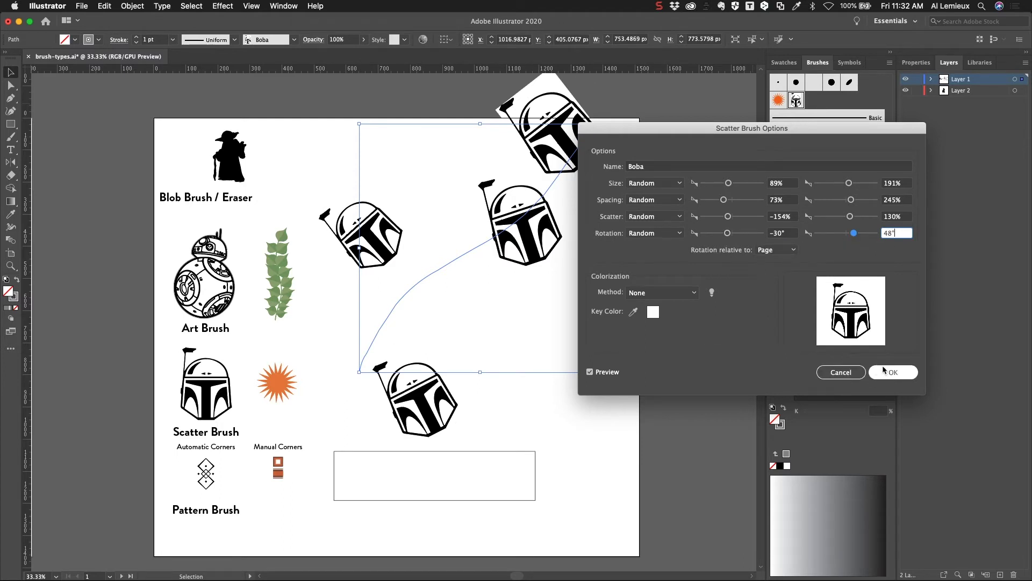
- Set the Boba brush's colorization method to Tints and apply the option changes to the existing strokes
{"action": "left_click", "coordinate": [671, 290]}
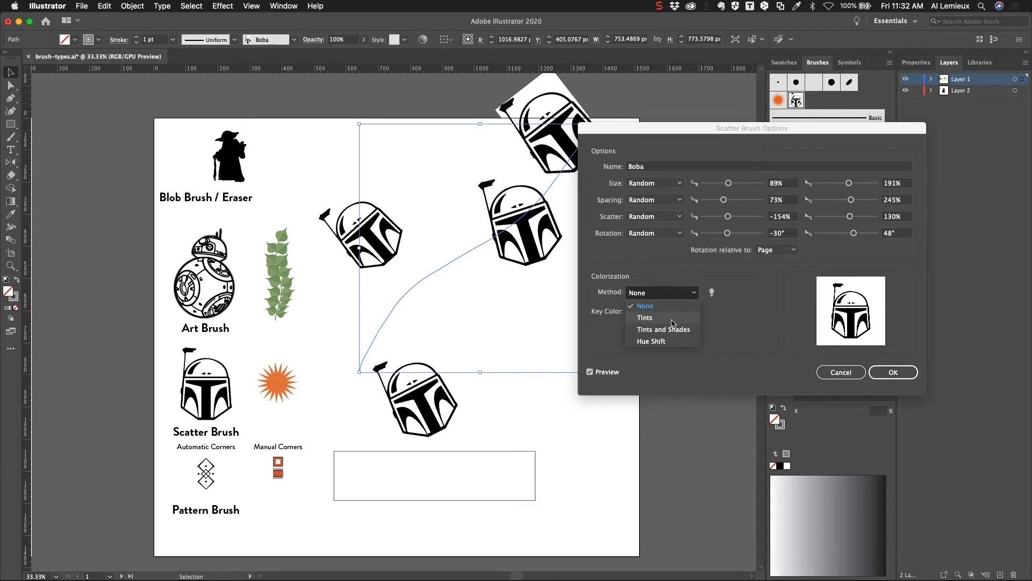
{"action": "left_click", "coordinate": [692, 318]}
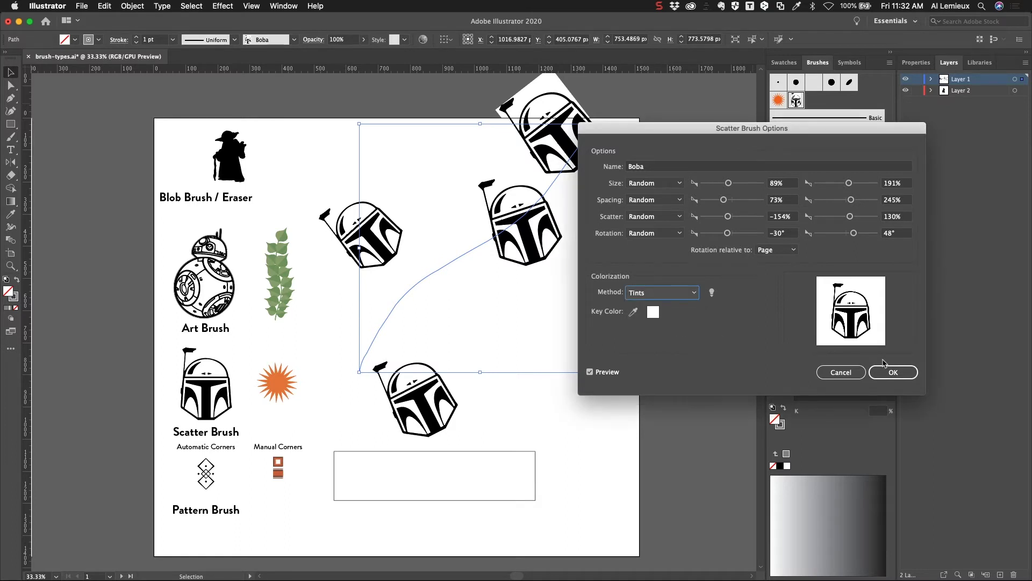
{"action": "left_click", "coordinate": [890, 372]}
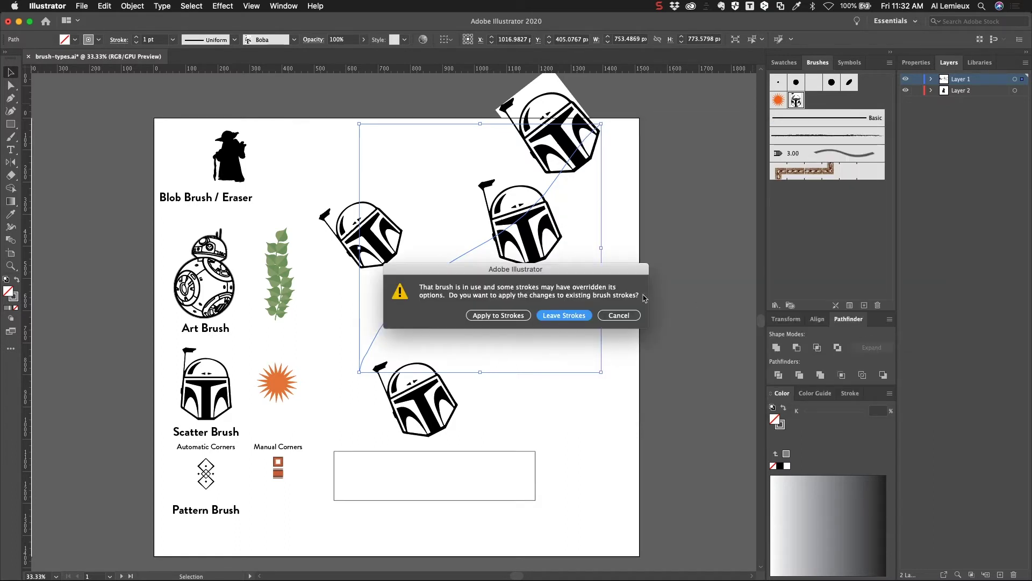
{"action": "left_click", "coordinate": [498, 315]}
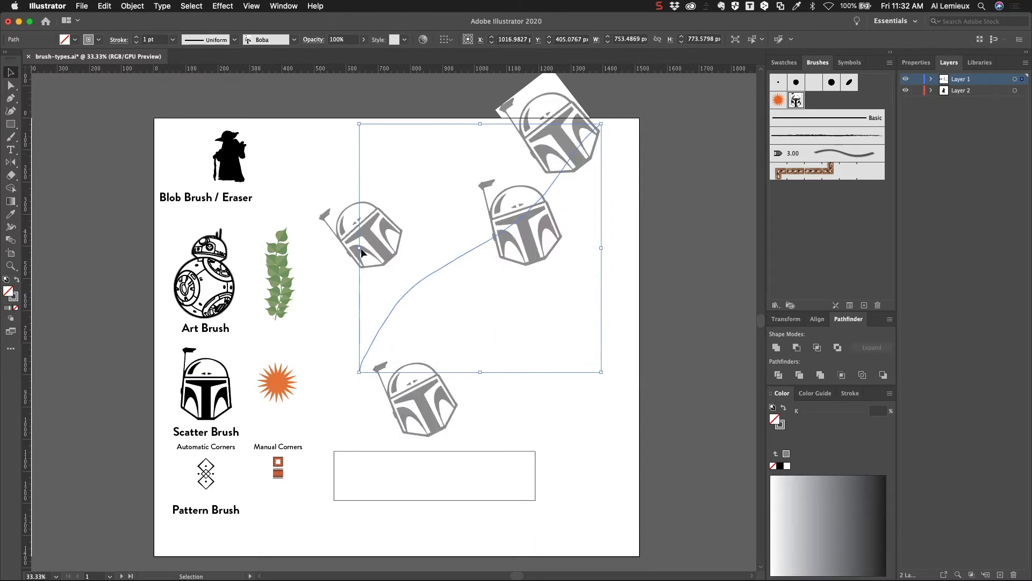
- Try red, tan and dark blue (2E3192) stroke colors on the selected helmet stroke, and delete it
{"action": "left_click", "coordinate": [17, 298]}
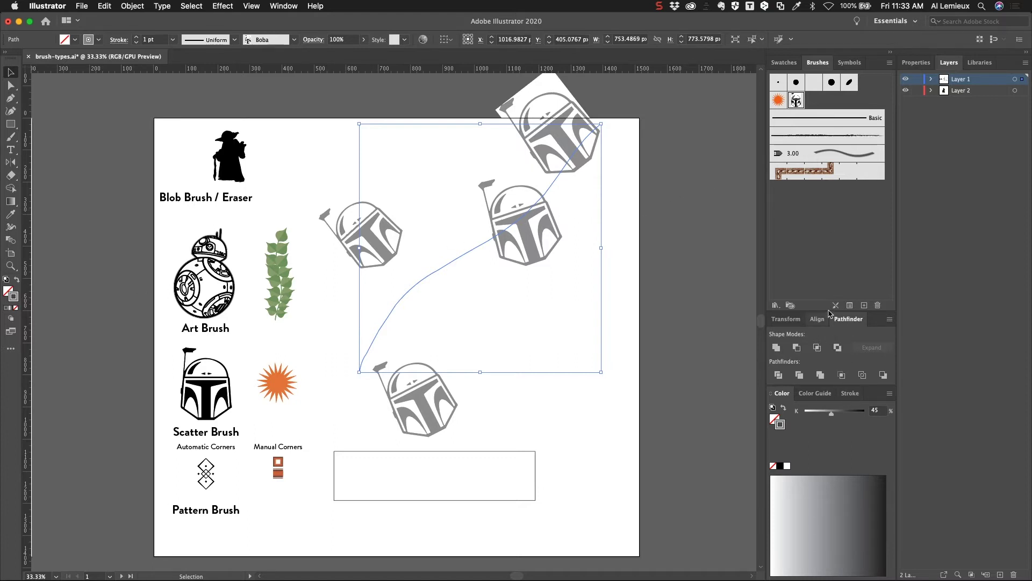
{"action": "left_click", "coordinate": [784, 63]}
{"action": "left_click", "coordinate": [802, 98]}
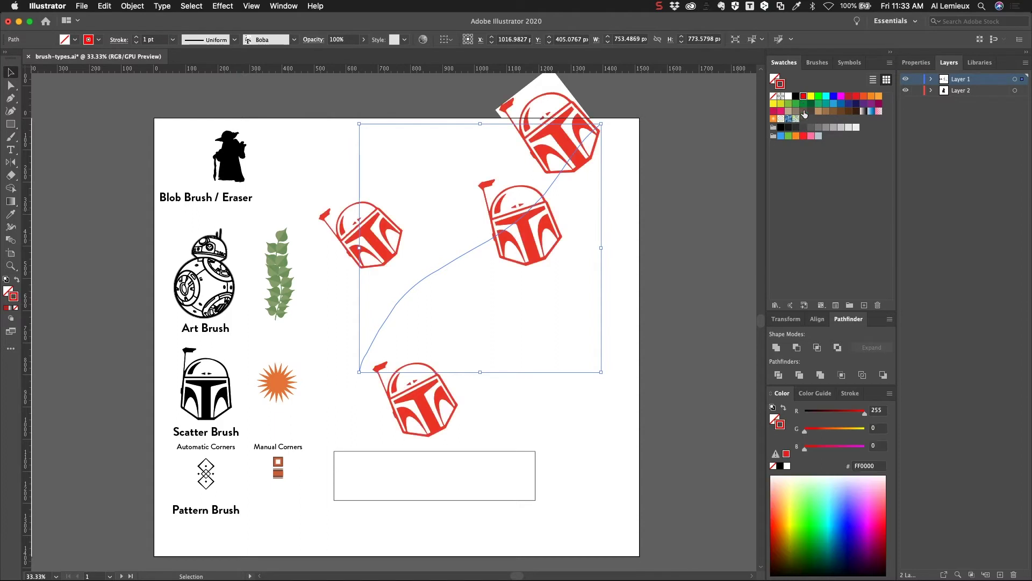
{"action": "left_click", "coordinate": [788, 112]}
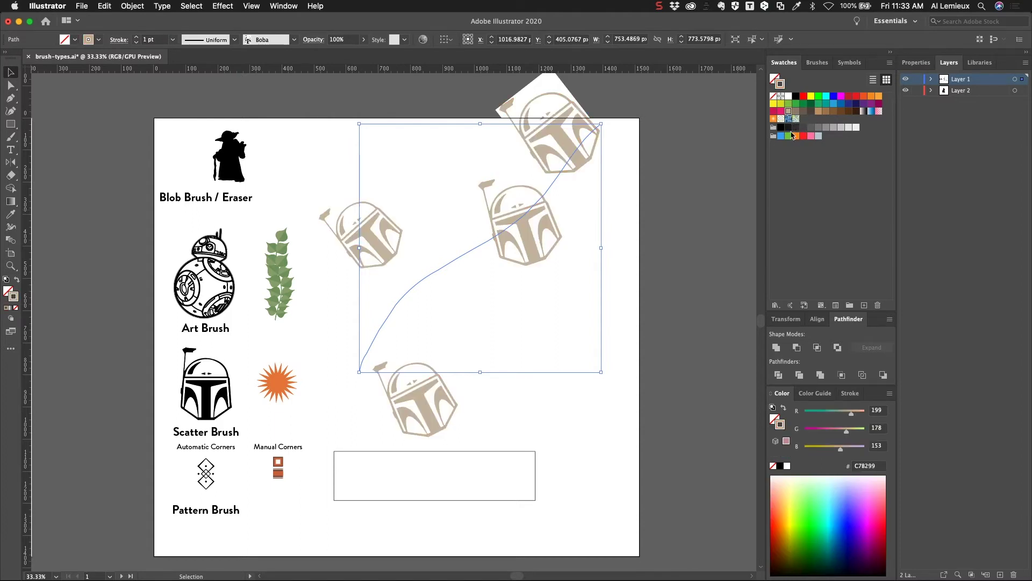
{"action": "left_click", "coordinate": [811, 112]}
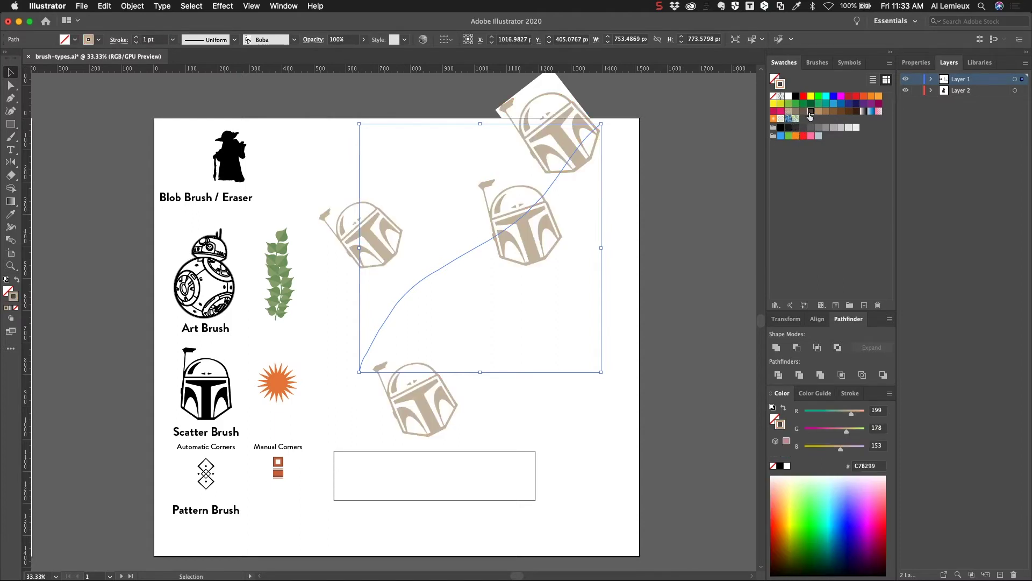
{"action": "left_click", "coordinate": [848, 104]}
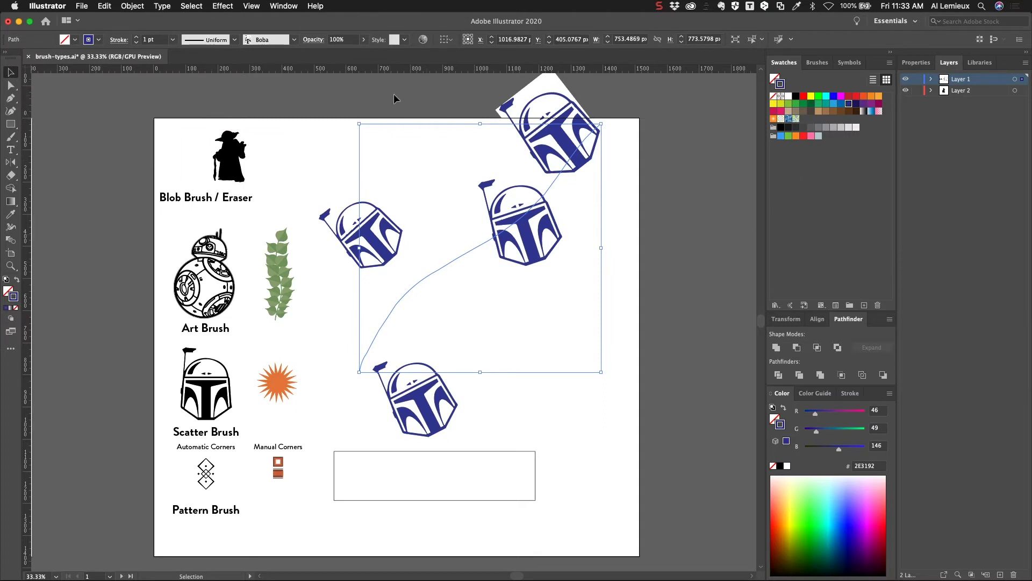
{"action": "mouse_move", "coordinate": [394, 93]}
{"action": "left_mouse_down"}
{"action": "mouse_move", "coordinate": [479, 207]}
{"action": "mouse_move", "coordinate": [620, 235]}
{"action": "left_mouse_up"}
{"action": "key", "text": "Delete"}
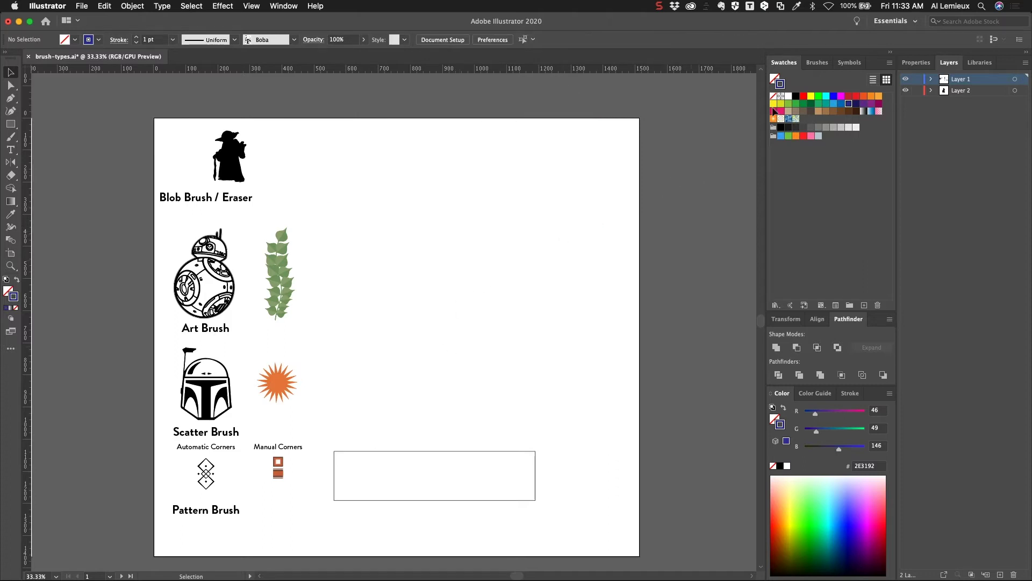
- Start a new art brush from the whole leafy vine artwork in the Art Brush section
{"action": "left_click", "coordinate": [817, 63]}
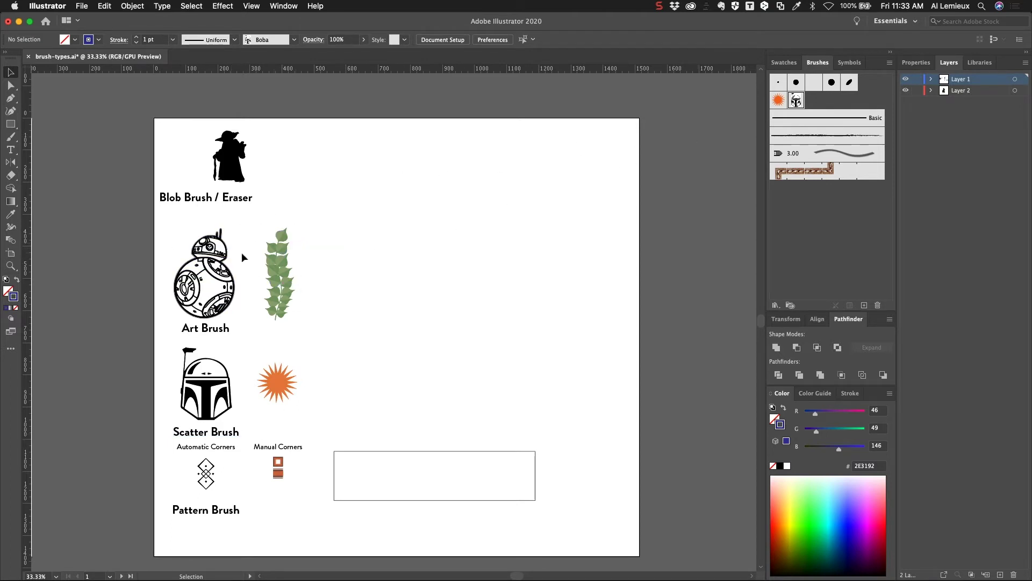
{"action": "key", "text": "super+space"}
{"action": "left_click_drag", "start_coordinate": [251, 266], "coordinate": [379, 151]}
{"action": "key", "text": "space"}
{"action": "left_click_drag", "start_coordinate": [189, 275], "coordinate": [261, 265]}
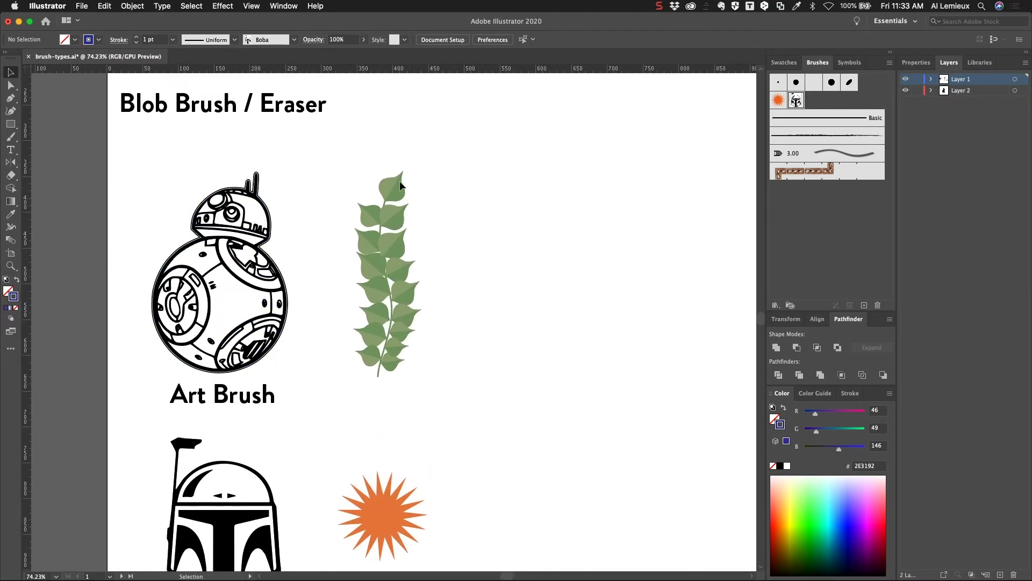
{"action": "scroll", "coordinate": [401, 159], "scroll_direction": "right", "scroll_amount": 3}
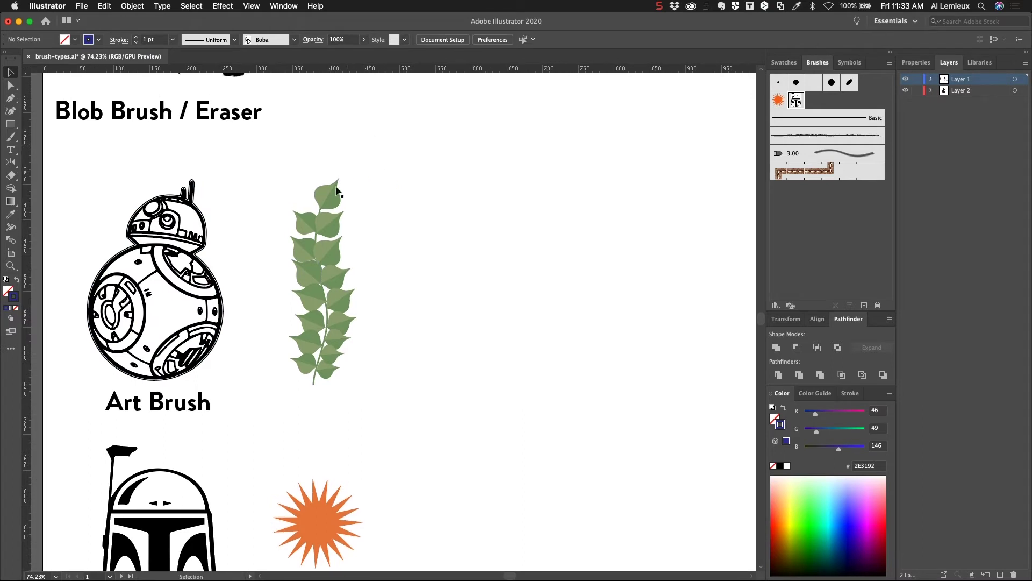
{"action": "mouse_move", "coordinate": [267, 163]}
{"action": "left_mouse_down"}
{"action": "mouse_move", "coordinate": [347, 367]}
{"action": "mouse_move", "coordinate": [381, 418]}
{"action": "left_mouse_up"}
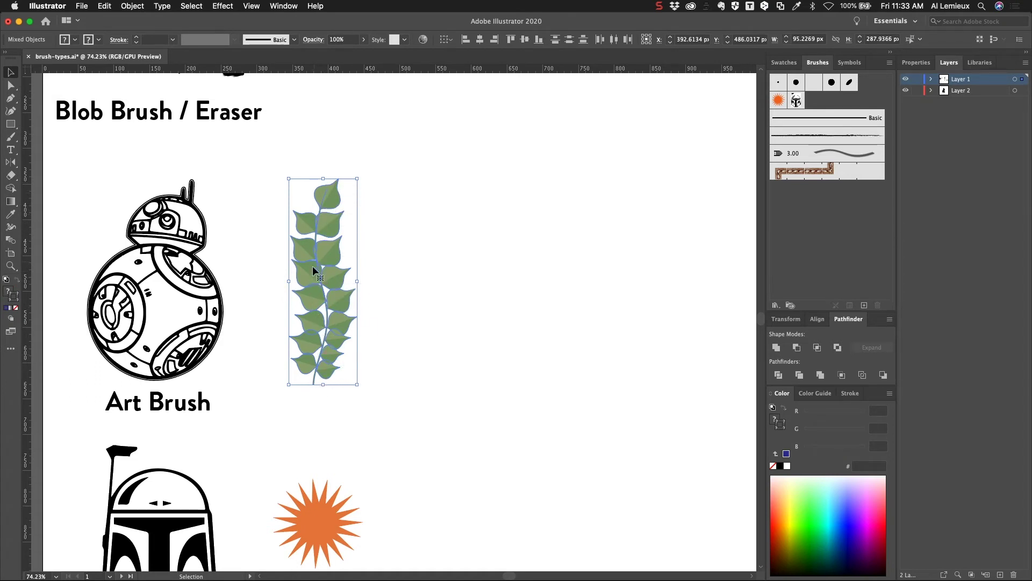
{"action": "left_click_drag", "start_coordinate": [312, 269], "coordinate": [813, 241]}
{"action": "left_click", "coordinate": [550, 195]}
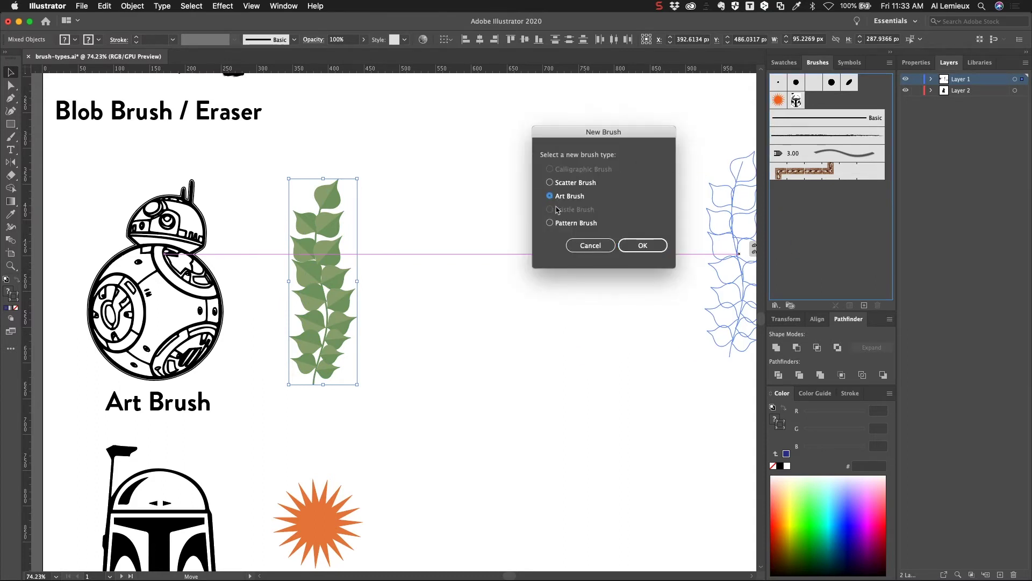
{"action": "left_click", "coordinate": [644, 246]}
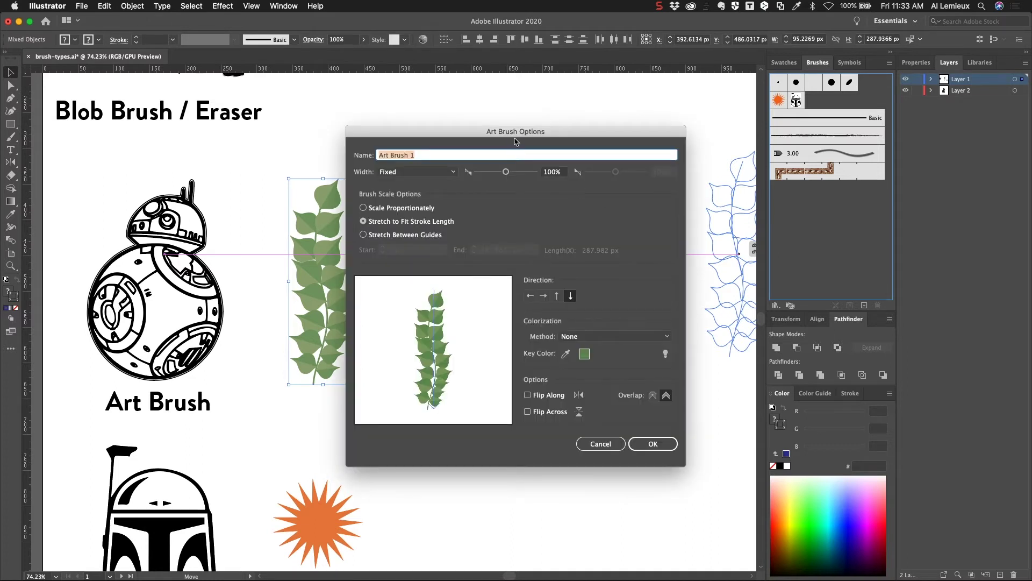
- Create the art brush named Vine with an upward direction, stretched between guides with the start guide at 45.1584 px
{"action": "left_click_drag", "start_coordinate": [519, 113], "coordinate": [568, 121]}
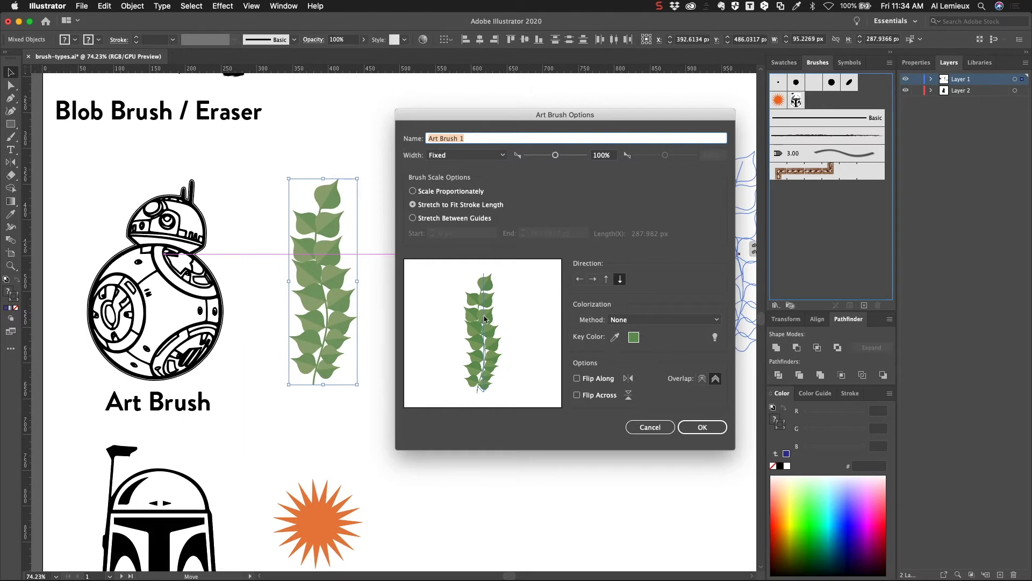
{"action": "left_click", "coordinate": [606, 281]}
{"action": "left_click", "coordinate": [424, 193]}
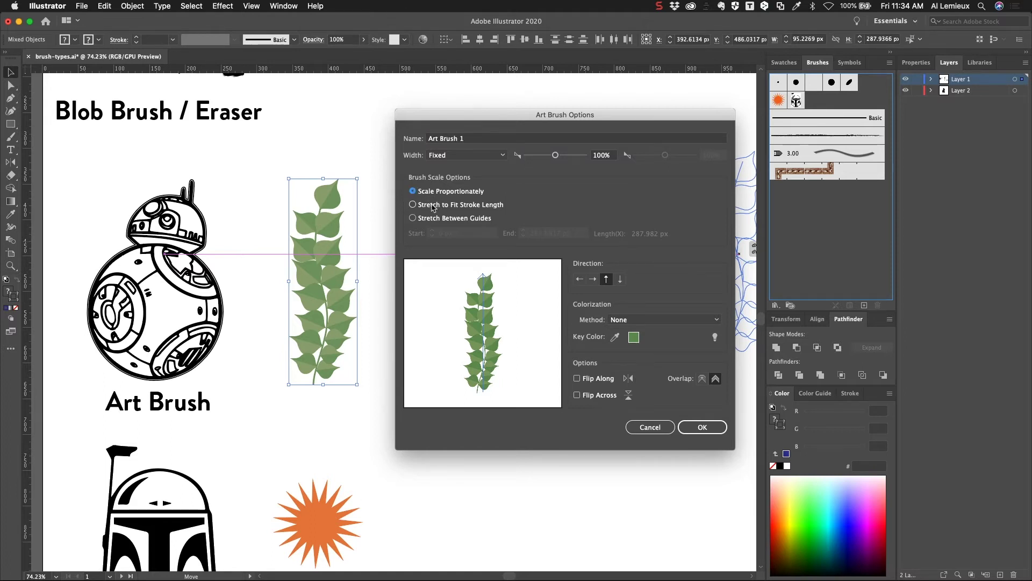
{"action": "left_click", "coordinate": [422, 205]}
{"action": "left_click", "coordinate": [415, 218]}
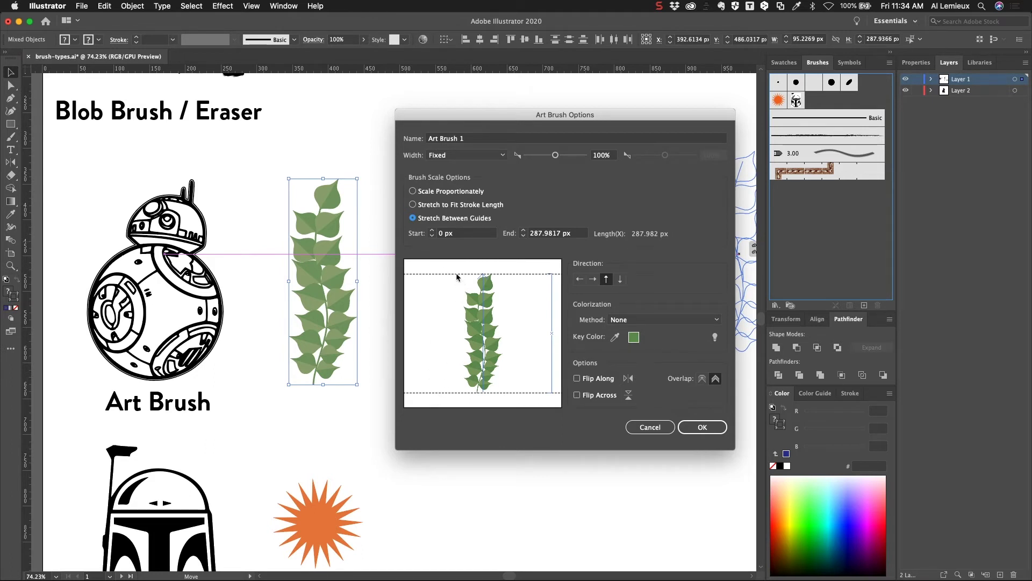
{"action": "left_click_drag", "start_coordinate": [457, 274], "coordinate": [457, 294]}
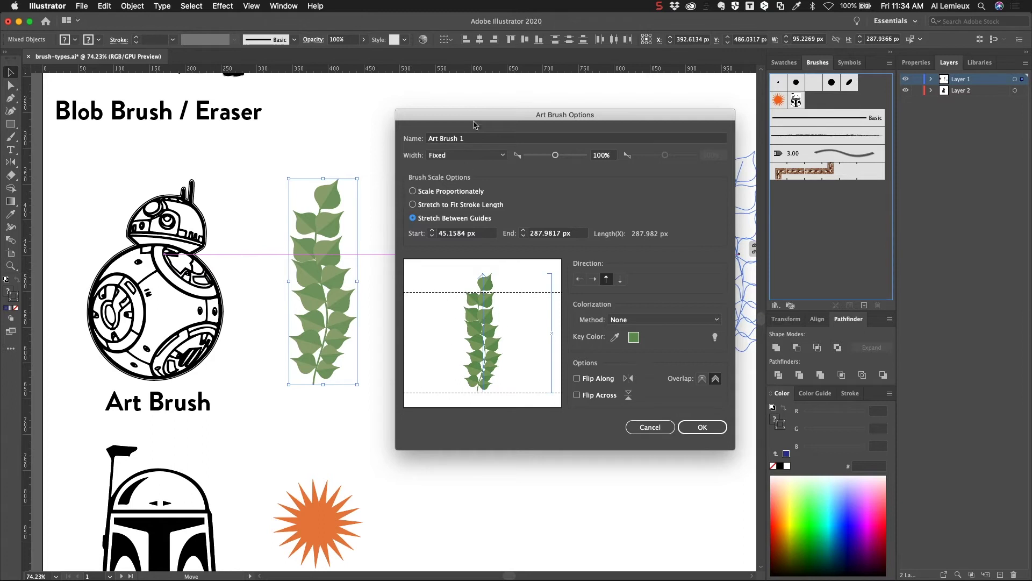
{"action": "left_click", "coordinate": [476, 138]}
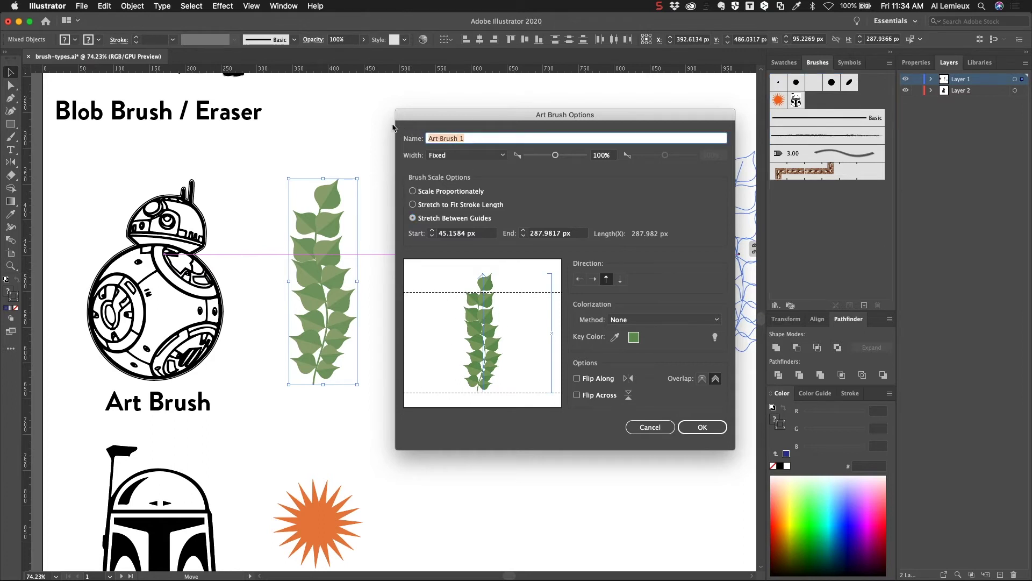
{"action": "type", "text": "Vine"}
{"action": "key", "text": "Return"}
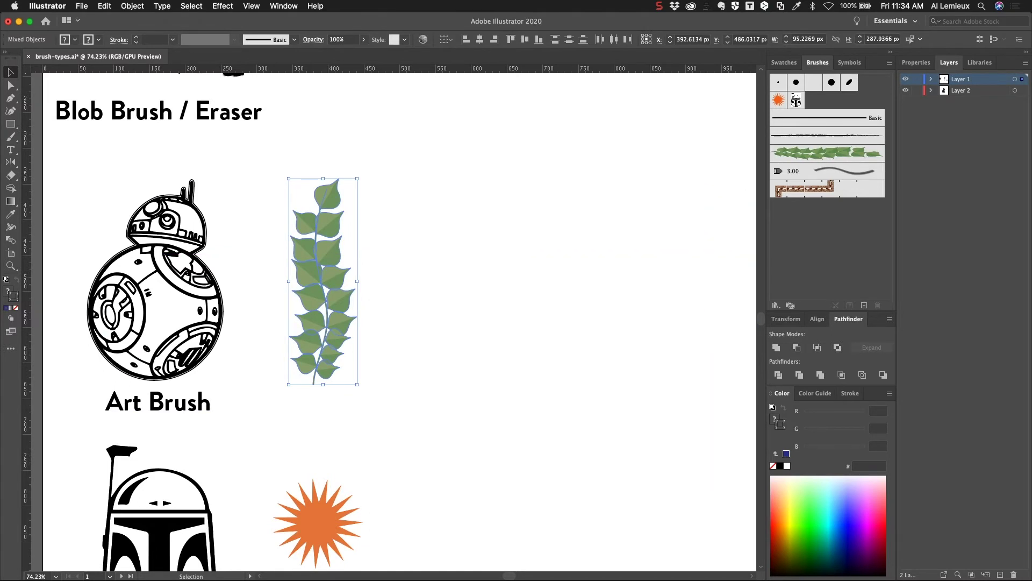
- Paint a rising curved stroke about 562 by 353 px with the Vine brush on the empty area beside the vine artwork
{"action": "left_click", "coordinate": [11, 137]}
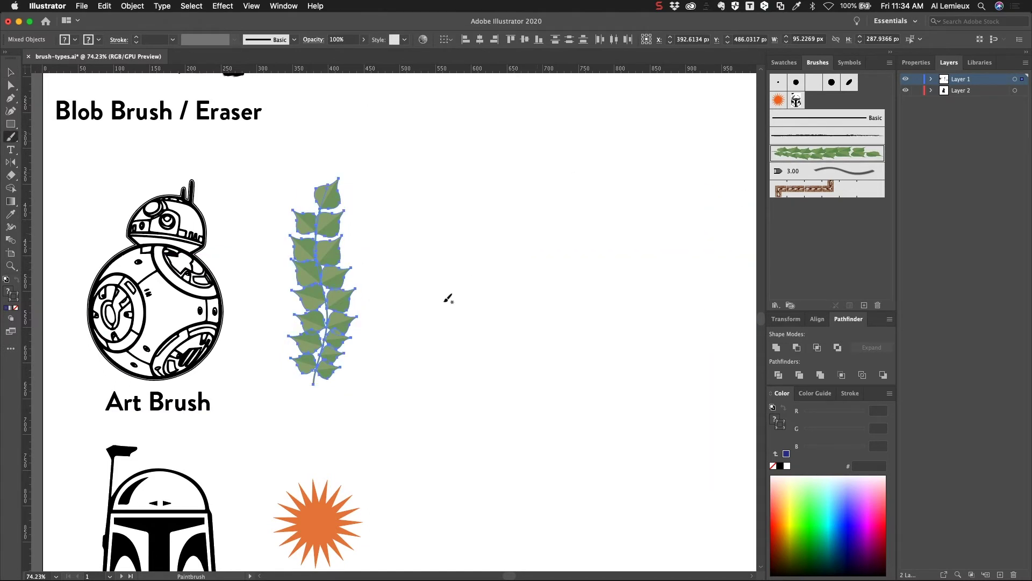
{"action": "key", "text": "space"}
{"action": "mouse_move", "coordinate": [463, 260]}
{"action": "left_mouse_down"}
{"action": "mouse_move", "coordinate": [330, 273]}
{"action": "mouse_move", "coordinate": [344, 273]}
{"action": "left_mouse_up"}
{"action": "left_click_drag", "start_coordinate": [278, 408], "coordinate": [279, 400]}
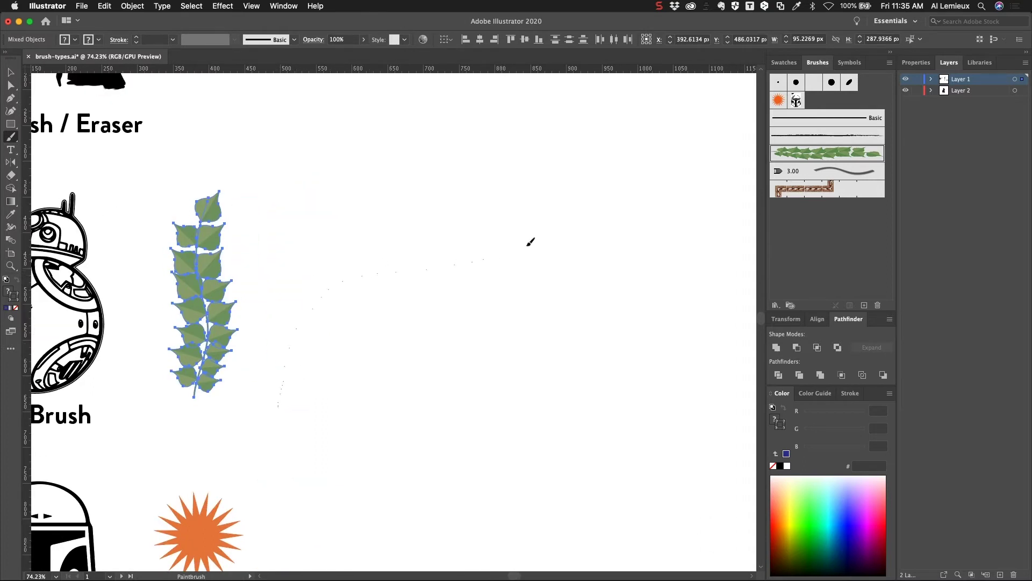
{"action": "left_click_drag", "start_coordinate": [658, 148], "coordinate": [669, 156]}
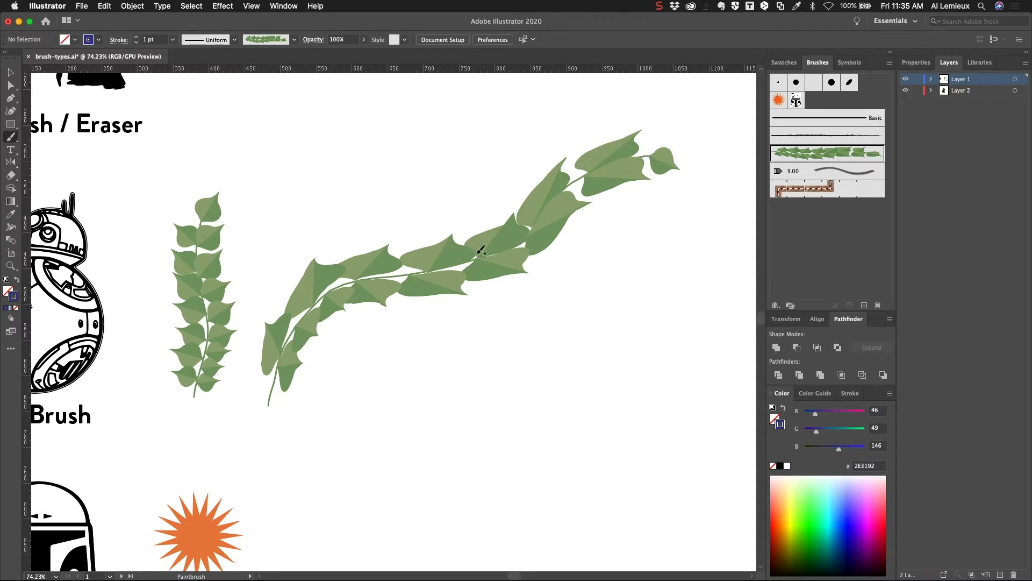
- Select the painted vine stroke and reopen the Vine brush's options
{"action": "key", "text": "v"}
{"action": "left_click", "coordinate": [512, 266]}
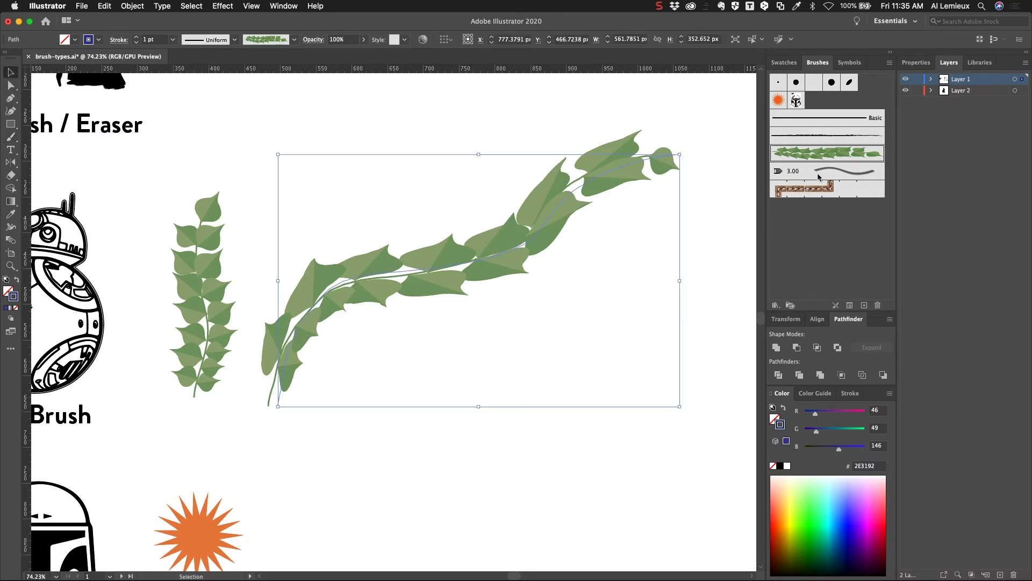
{"action": "double_click", "coordinate": [816, 156]}
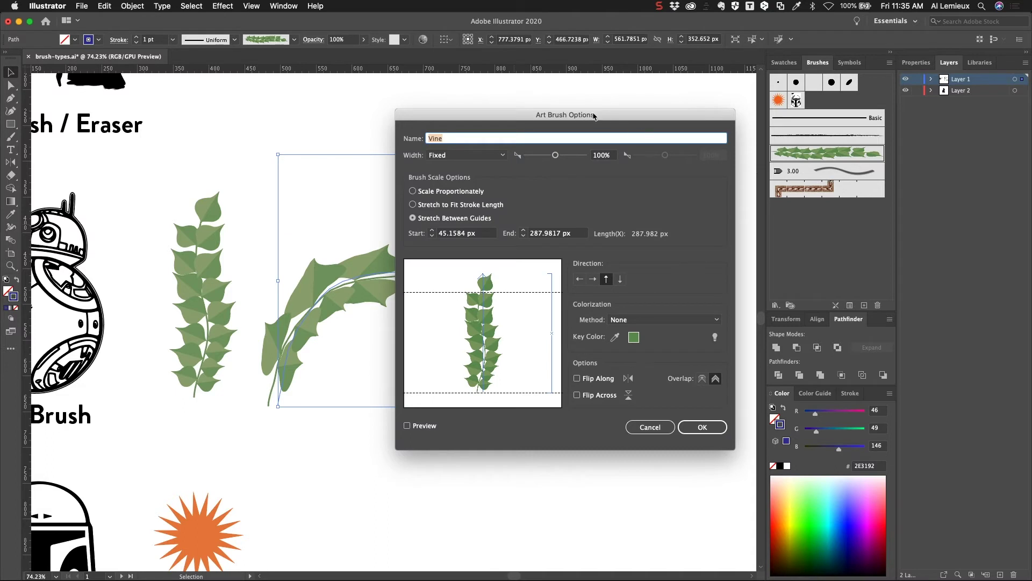
- Preview the Vine brush with Stretch to Fit Stroke Length and Scale Proportionately, and return it to Stretch Between Guides
{"action": "left_click_drag", "start_coordinate": [428, 118], "coordinate": [654, 121]}
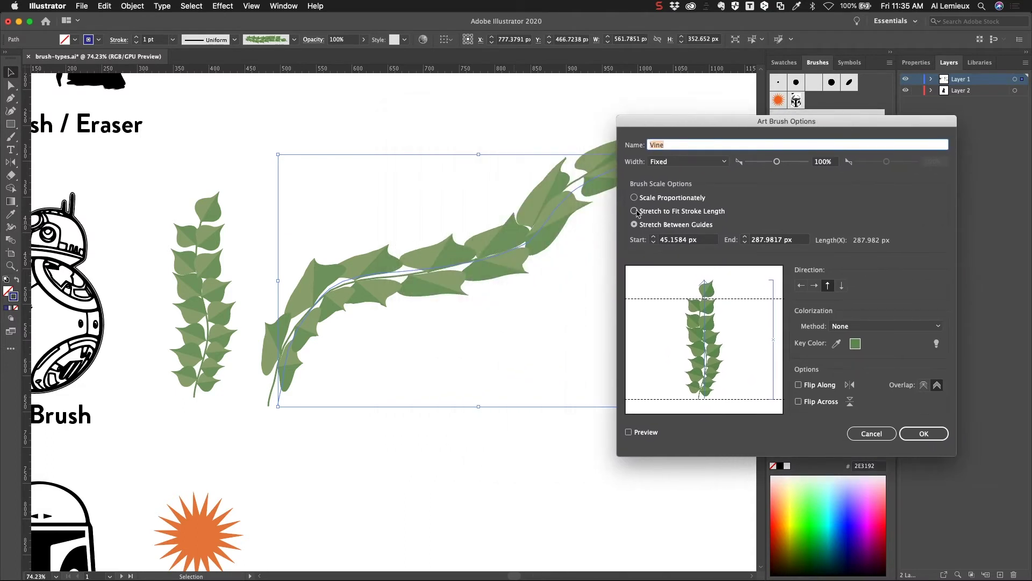
{"action": "left_click", "coordinate": [635, 211]}
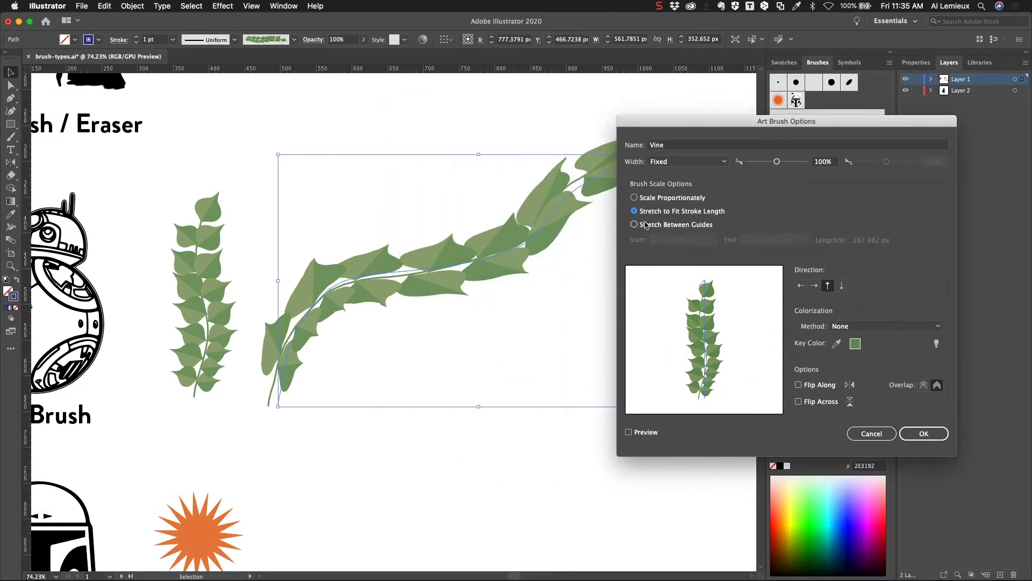
{"action": "left_click", "coordinate": [628, 433]}
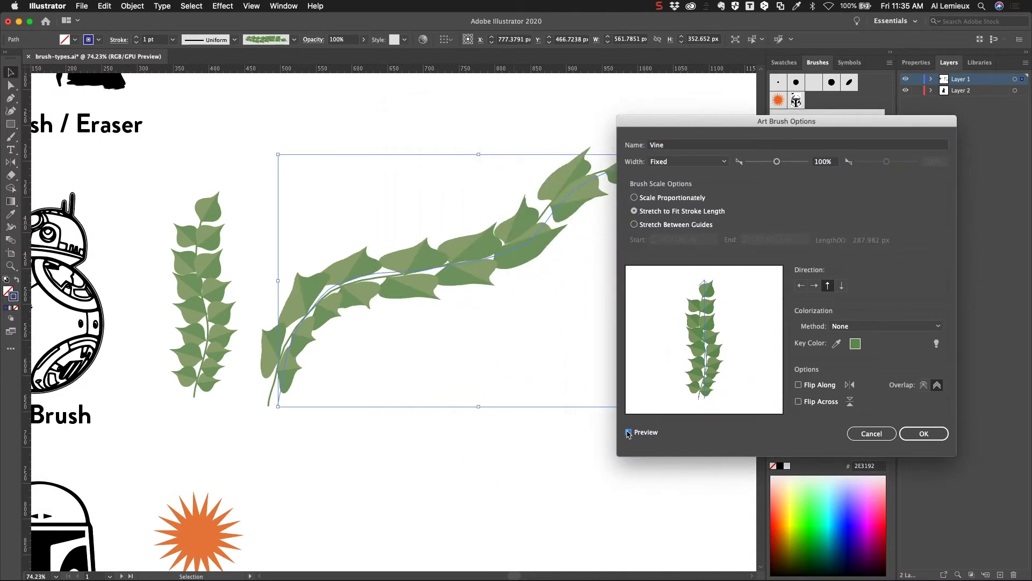
{"action": "left_click", "coordinate": [634, 197]}
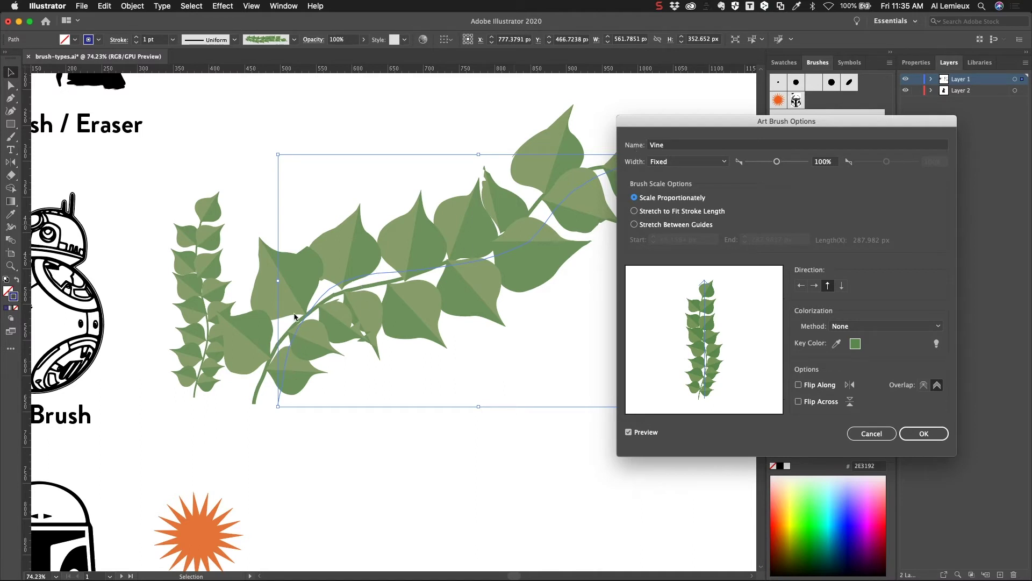
{"action": "left_click", "coordinate": [635, 225]}
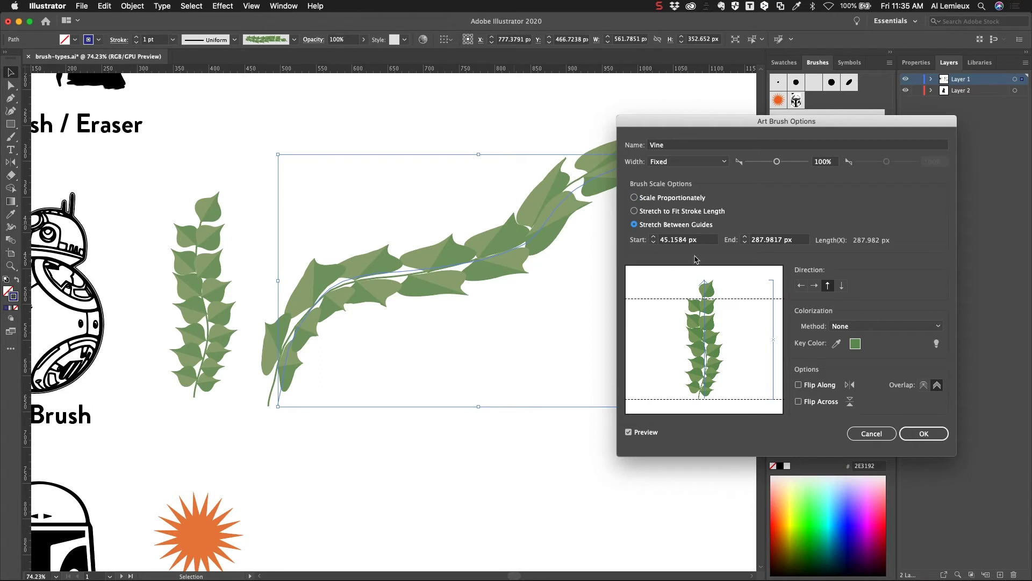
{"action": "left_click_drag", "start_coordinate": [812, 119], "coordinate": [789, 115]}
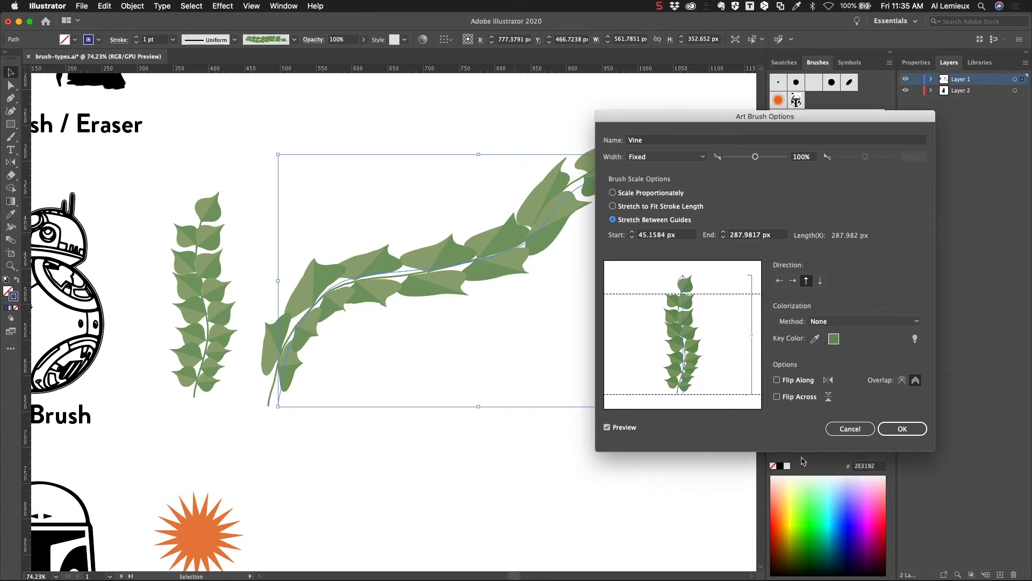
{"action": "left_click", "coordinate": [902, 428]}
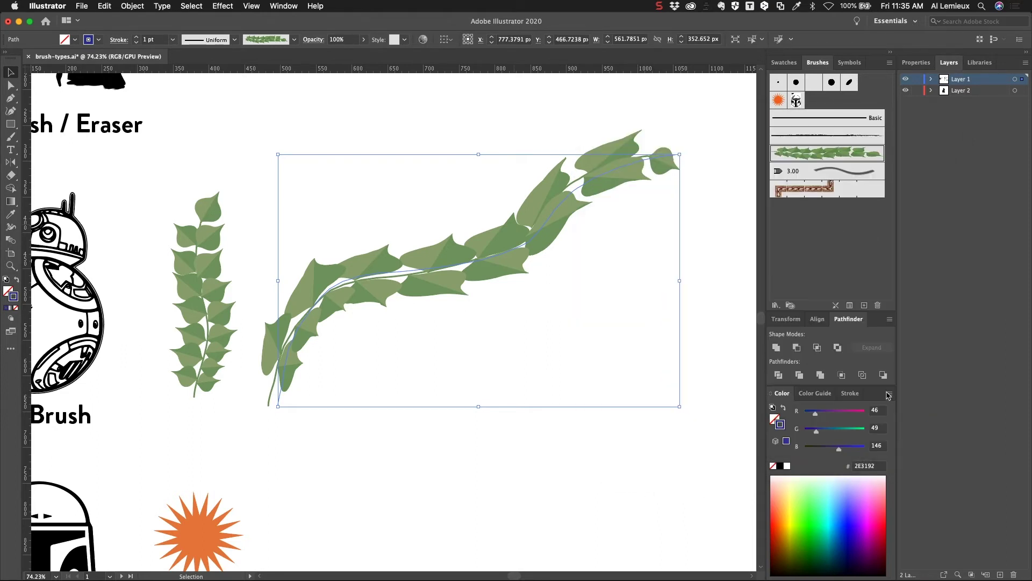
- Delete the painted vine stroke beside the vine artwork
{"action": "left_click_drag", "start_coordinate": [368, 127], "coordinate": [480, 304]}
{"action": "key", "text": "Delete"}
{"action": "left_click_drag", "start_coordinate": [314, 304], "coordinate": [589, 286]}
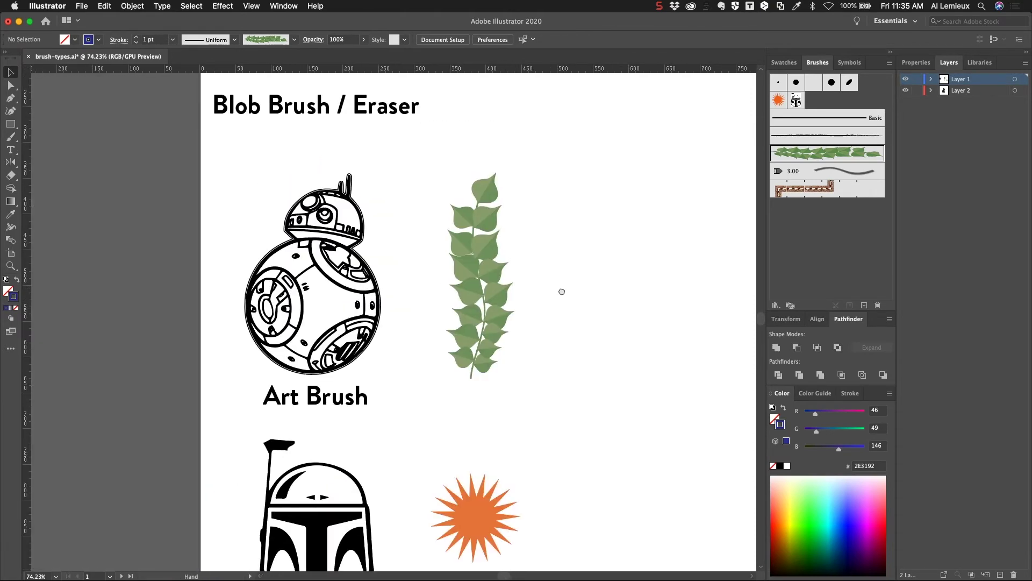
- Create an art brush from the round droid artwork above the Art Brush label, keeping the default options
{"action": "left_click_drag", "start_coordinate": [232, 164], "coordinate": [418, 379]}
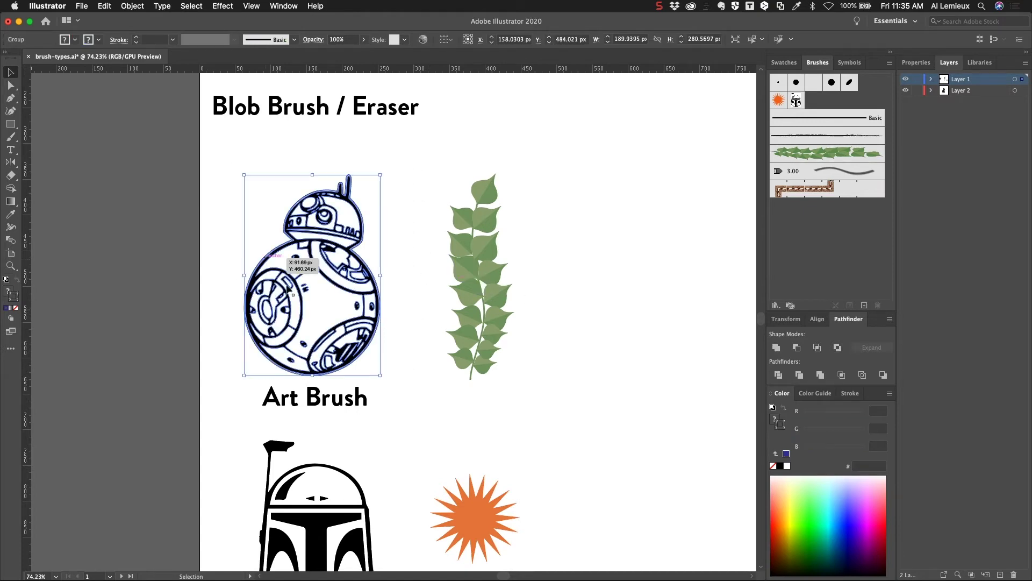
{"action": "mouse_move", "coordinate": [276, 284]}
{"action": "left_mouse_down"}
{"action": "mouse_move", "coordinate": [536, 286]}
{"action": "mouse_move", "coordinate": [877, 268]}
{"action": "mouse_move", "coordinate": [834, 261]}
{"action": "left_mouse_up"}
{"action": "left_click", "coordinate": [550, 197]}
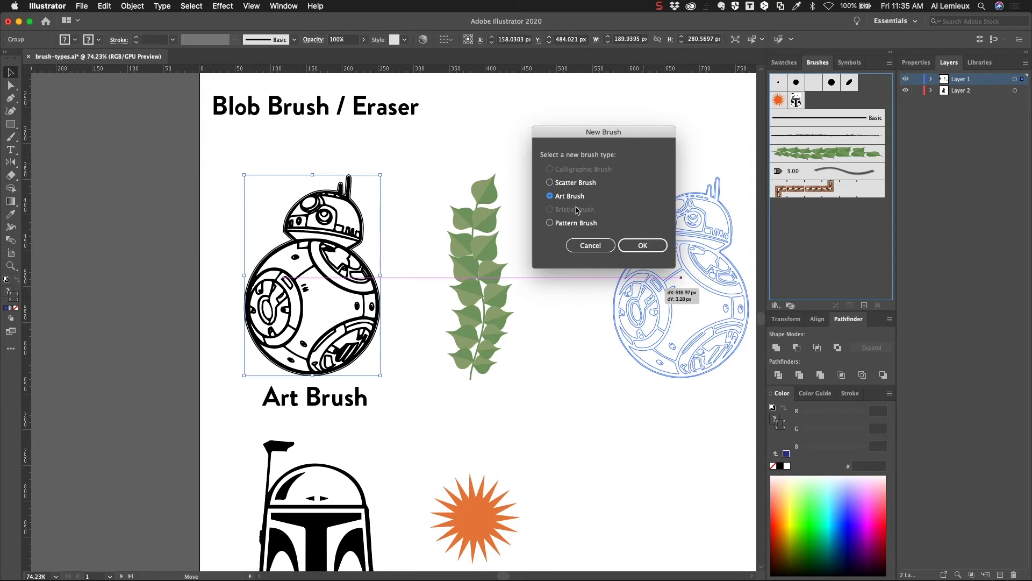
{"action": "left_click", "coordinate": [645, 246]}
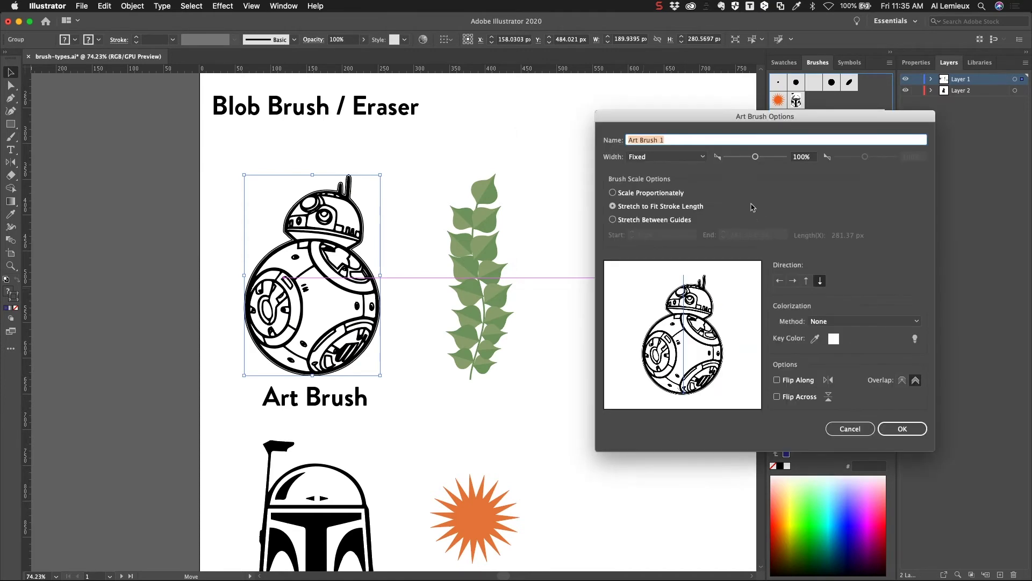
{"action": "left_click", "coordinate": [902, 429]}
- Paint a rising stroke about 482 by 468 px with the droid art brush on the empty area beside the vine artwork
{"action": "key", "text": "space"}
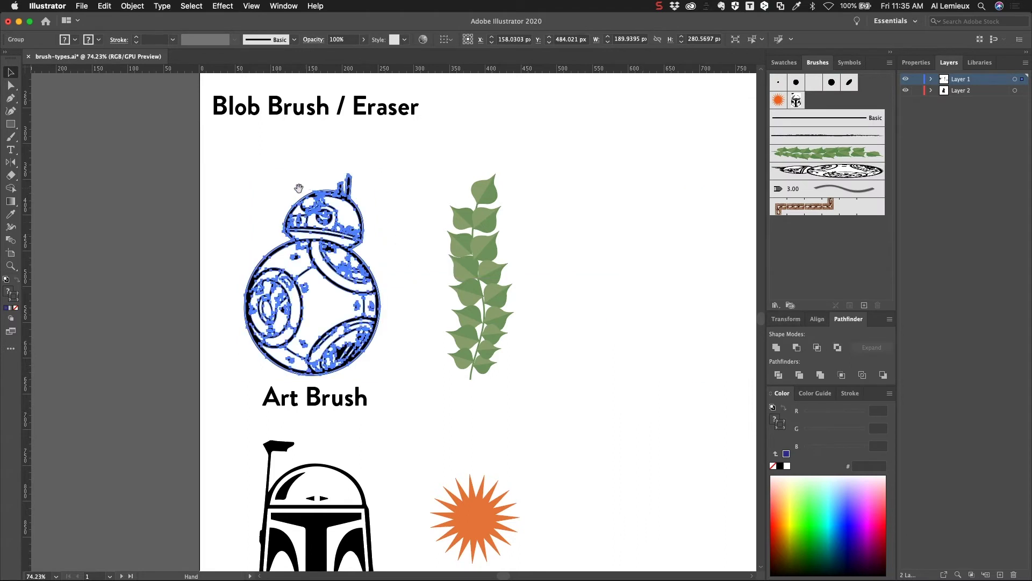
{"action": "left_click_drag", "start_coordinate": [306, 185], "coordinate": [179, 201]}
{"action": "left_click", "coordinate": [11, 137]}
{"action": "key", "text": "space"}
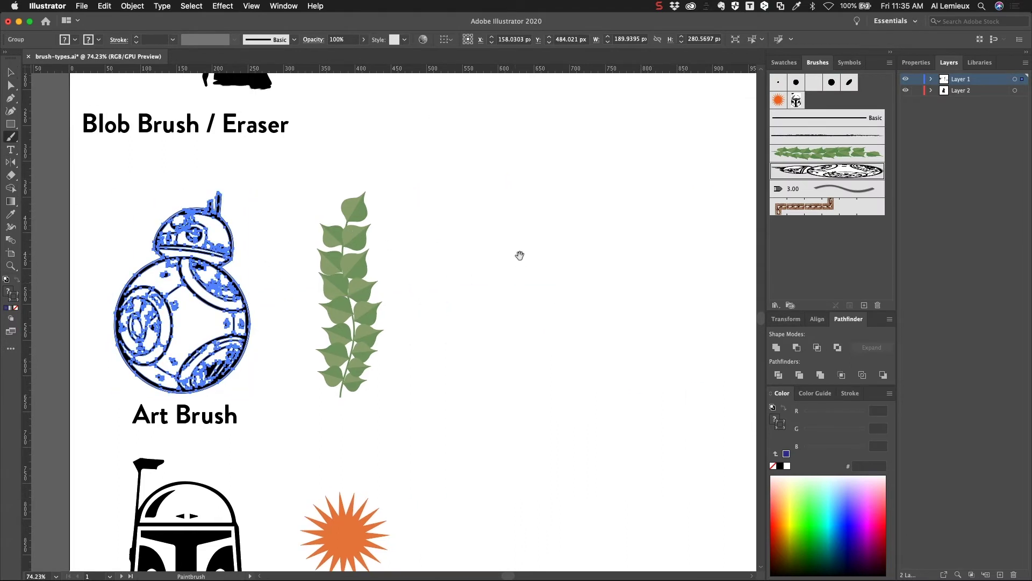
{"action": "left_click_drag", "start_coordinate": [499, 252], "coordinate": [406, 271]}
{"action": "left_click_drag", "start_coordinate": [352, 426], "coordinate": [488, 276]}
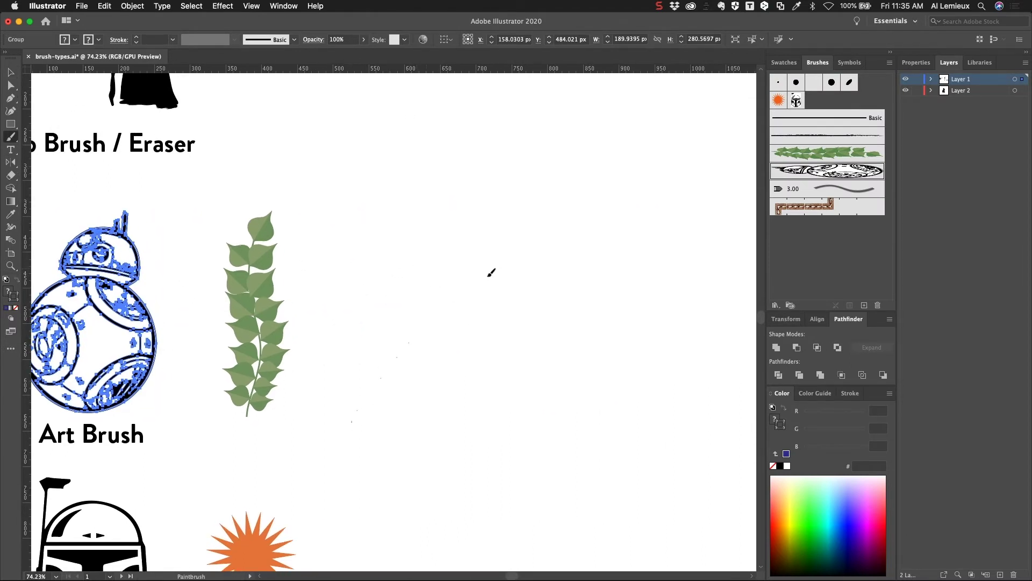
{"action": "left_click_drag", "start_coordinate": [672, 124], "coordinate": [693, 79]}
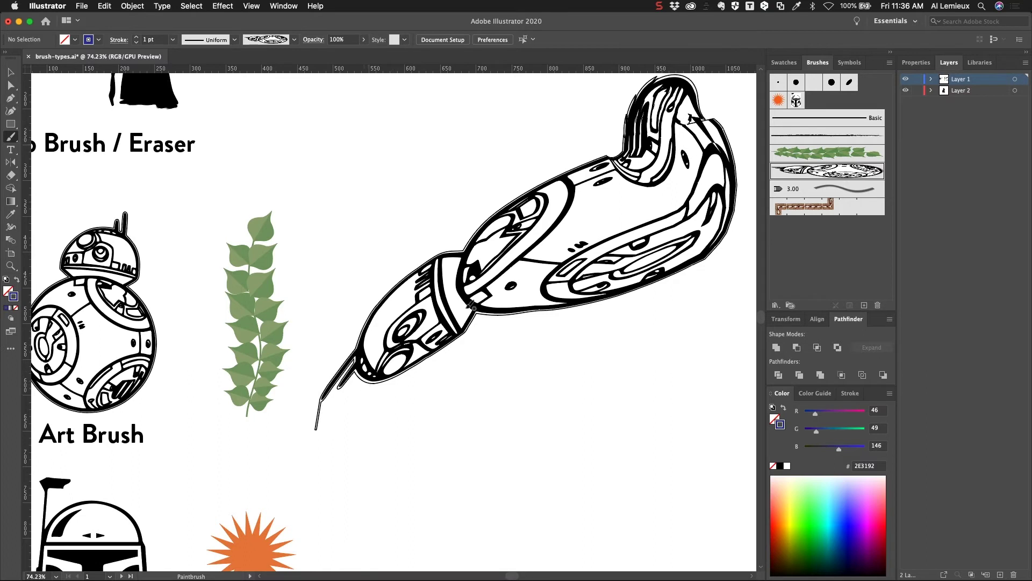
- Select the painted droid stroke and set its art brush to Tints colorization with an upward direction
{"action": "left_click", "coordinate": [11, 73]}
{"action": "left_click_drag", "start_coordinate": [440, 168], "coordinate": [632, 411]}
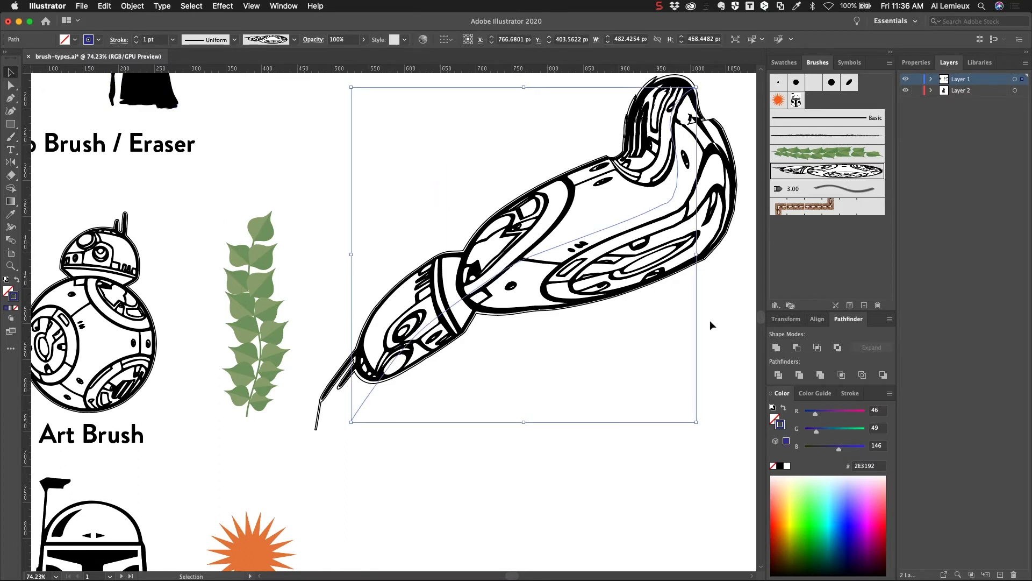
{"action": "double_click", "coordinate": [801, 182]}
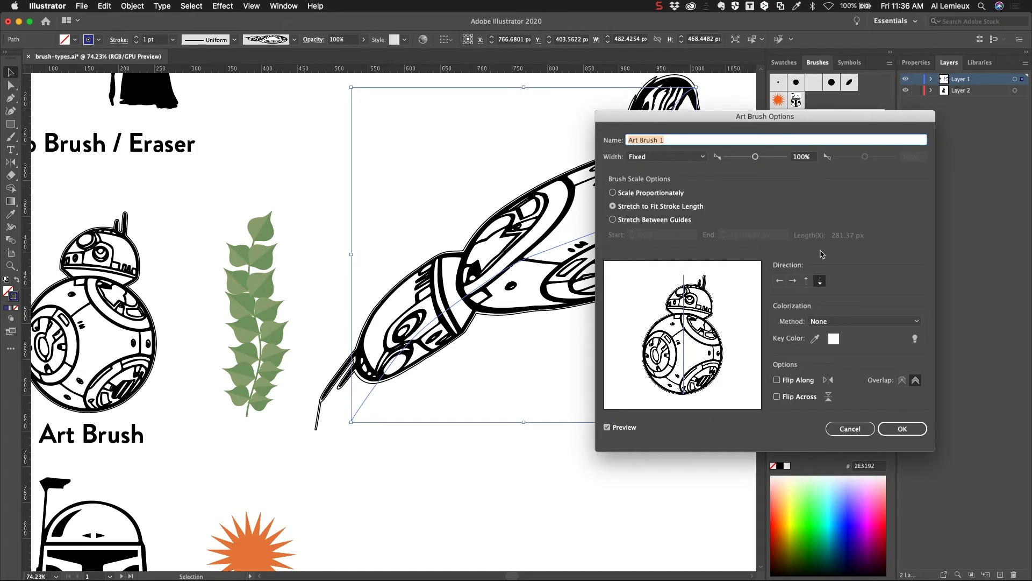
{"action": "left_click", "coordinate": [847, 321]}
{"action": "left_click", "coordinate": [859, 345]}
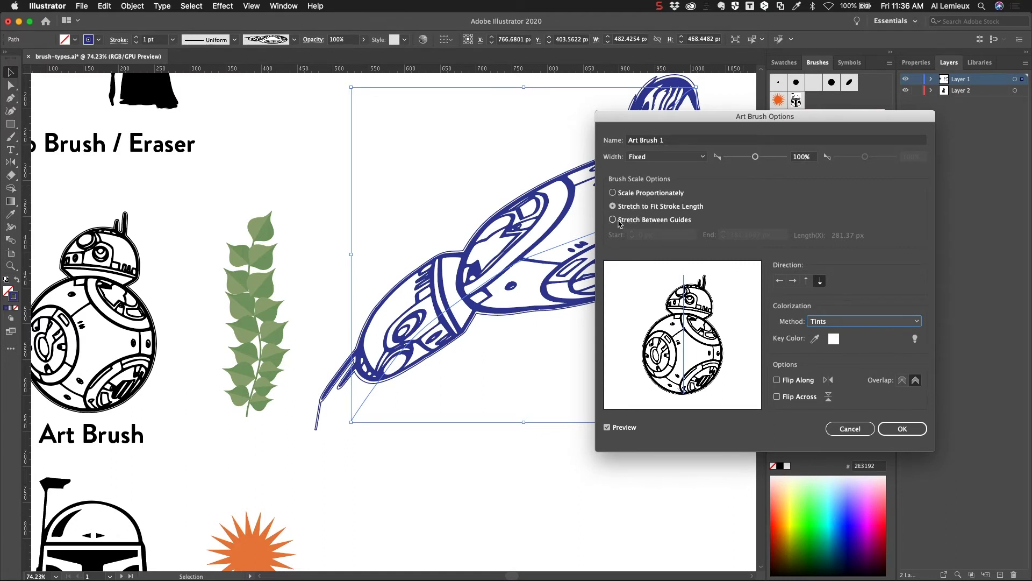
{"action": "left_click", "coordinate": [806, 285]}
- Set the droid brush to stretch between guides with the start at 85.722 px, and apply the changes to existing strokes
{"action": "left_click", "coordinate": [634, 194]}
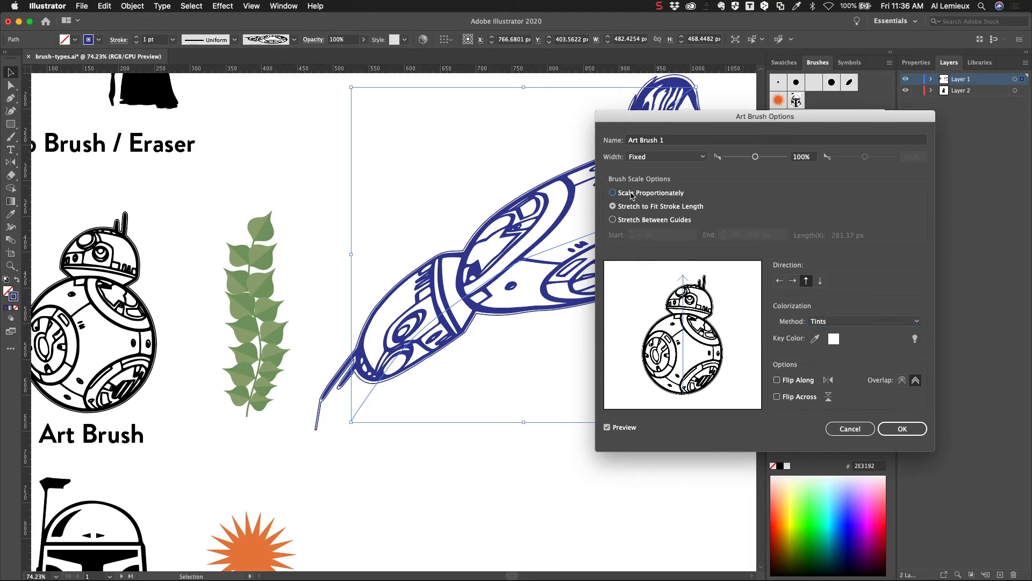
{"action": "left_click", "coordinate": [628, 208]}
{"action": "left_click", "coordinate": [626, 223]}
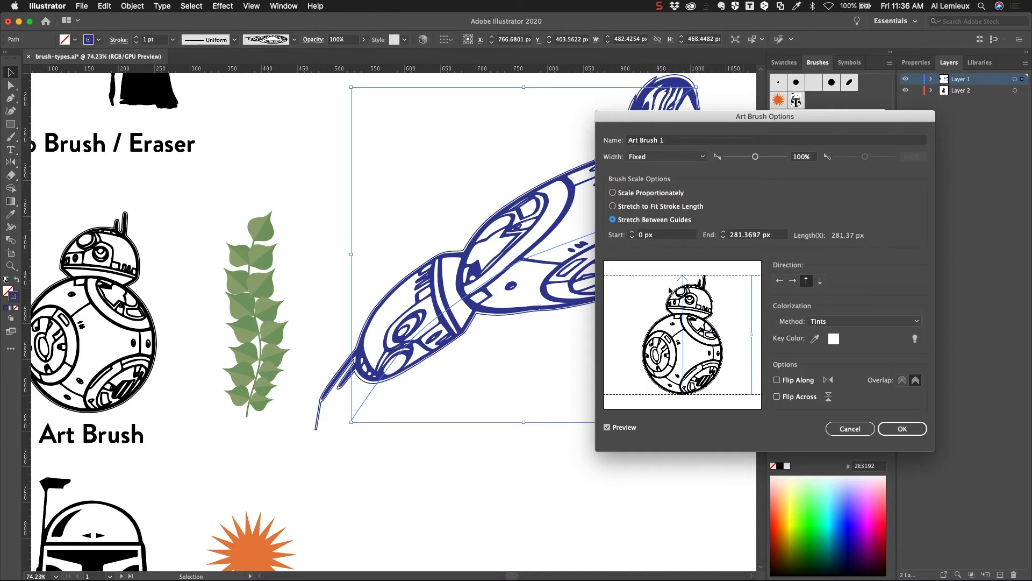
{"action": "left_click_drag", "start_coordinate": [681, 276], "coordinate": [676, 313]}
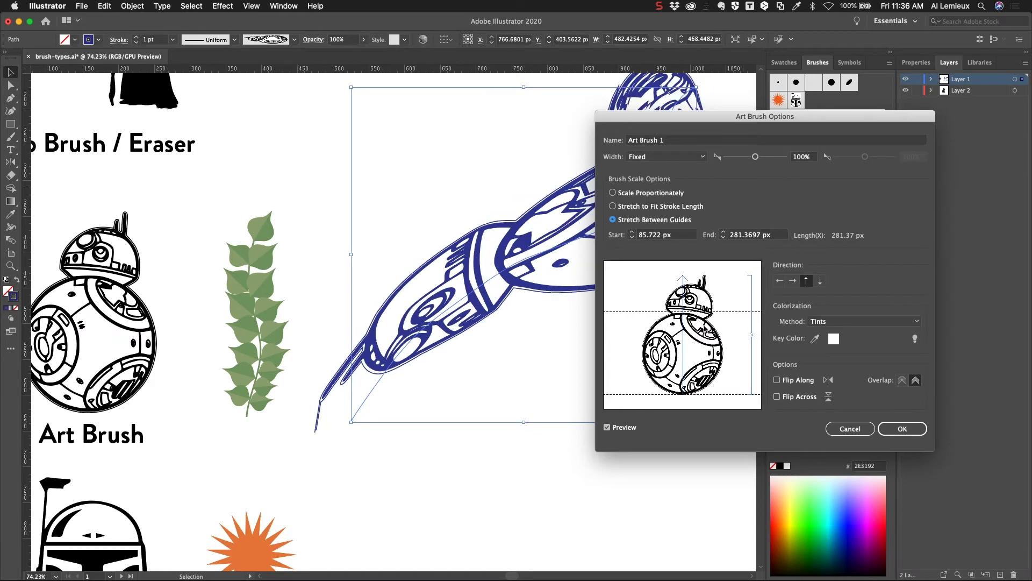
{"action": "left_click", "coordinate": [895, 427]}
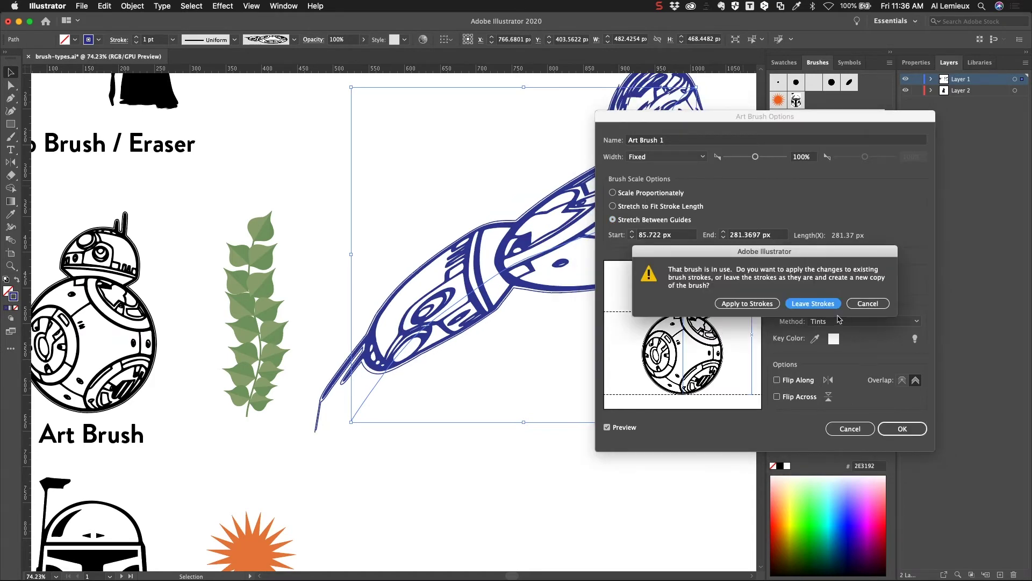
{"action": "left_click", "coordinate": [747, 303]}
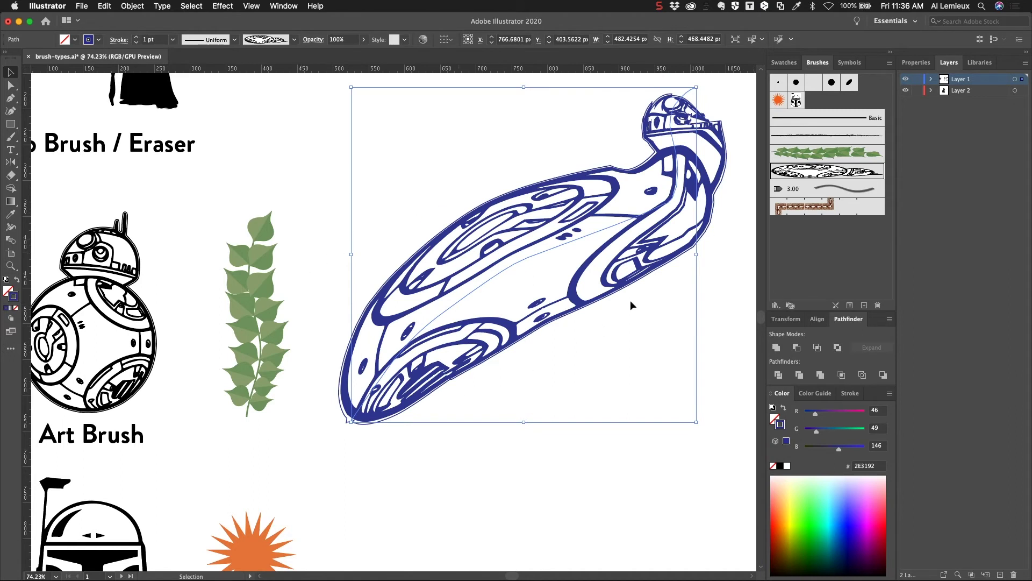
- Delete the stretched droid stroke and paint four separate droid strokes of varying lengths and angles on the empty area
{"action": "key", "text": "Delete"}
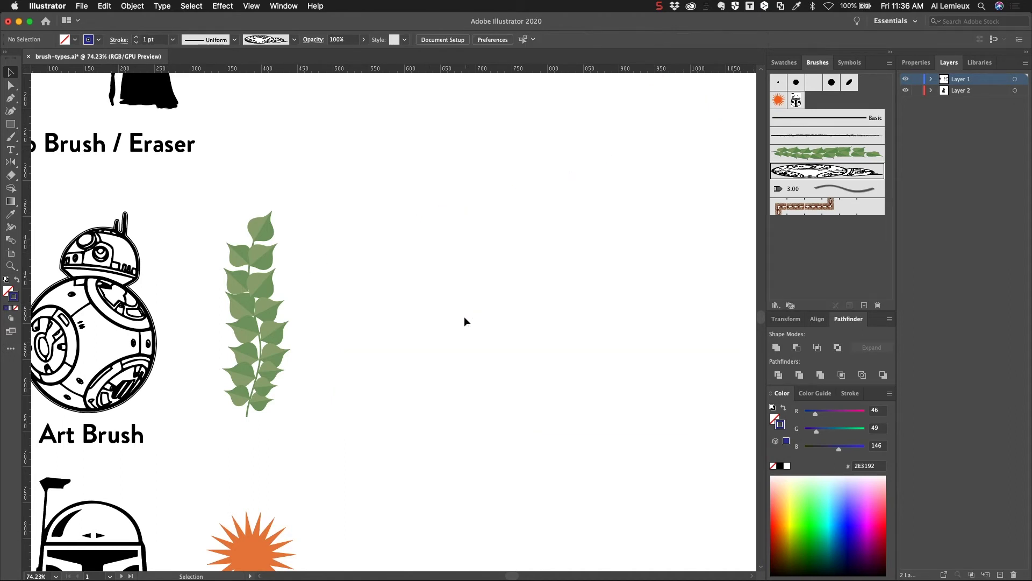
{"action": "left_click", "coordinate": [11, 136]}
{"action": "left_click_drag", "start_coordinate": [452, 324], "coordinate": [456, 252]}
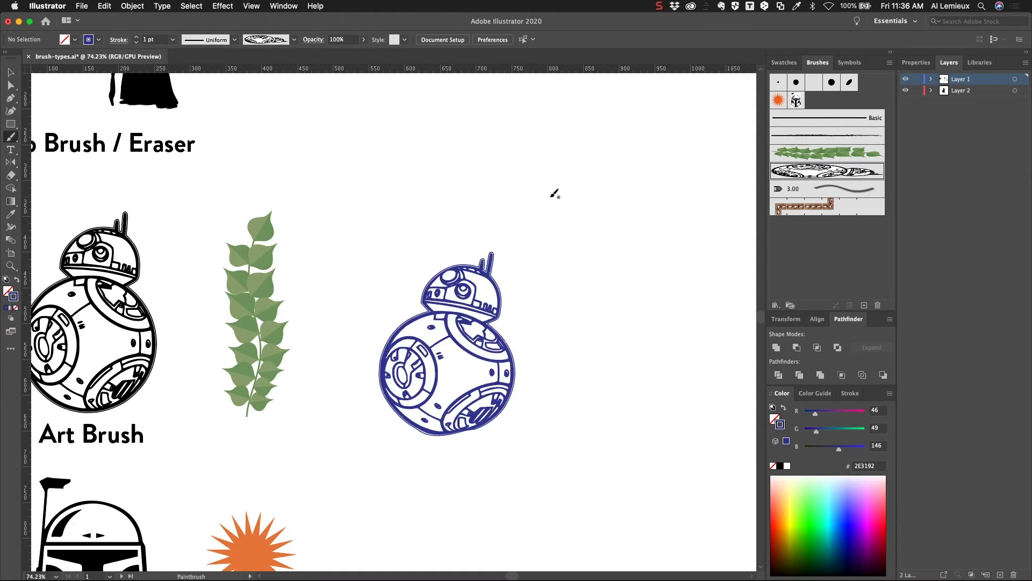
{"action": "mouse_move", "coordinate": [554, 465]}
{"action": "left_mouse_down"}
{"action": "mouse_move", "coordinate": [692, 335]}
{"action": "mouse_move", "coordinate": [670, 164]}
{"action": "left_mouse_up"}
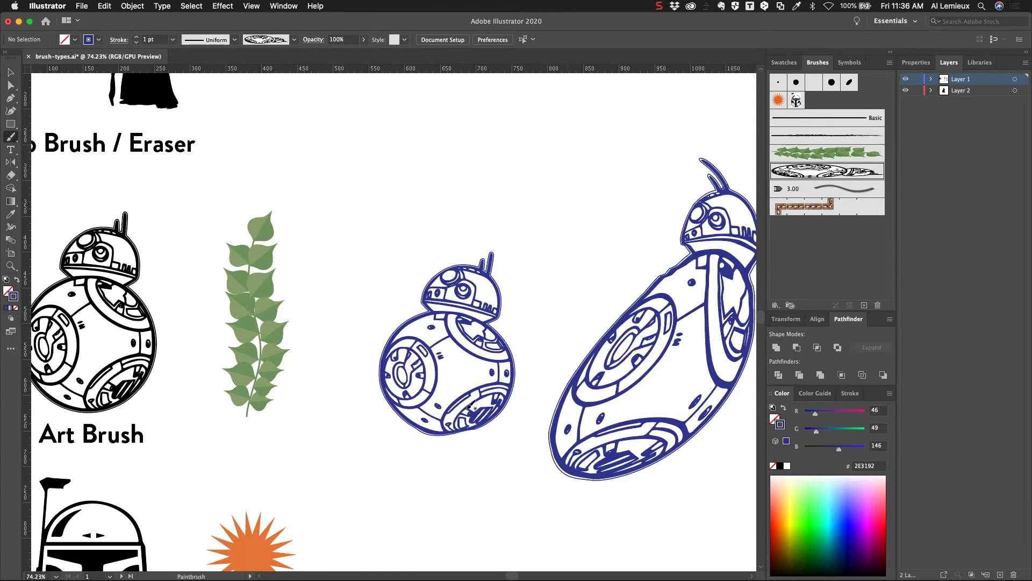
{"action": "mouse_move", "coordinate": [528, 299]}
{"action": "left_mouse_down"}
{"action": "mouse_move", "coordinate": [546, 277]}
{"action": "mouse_move", "coordinate": [538, 156]}
{"action": "left_mouse_up"}
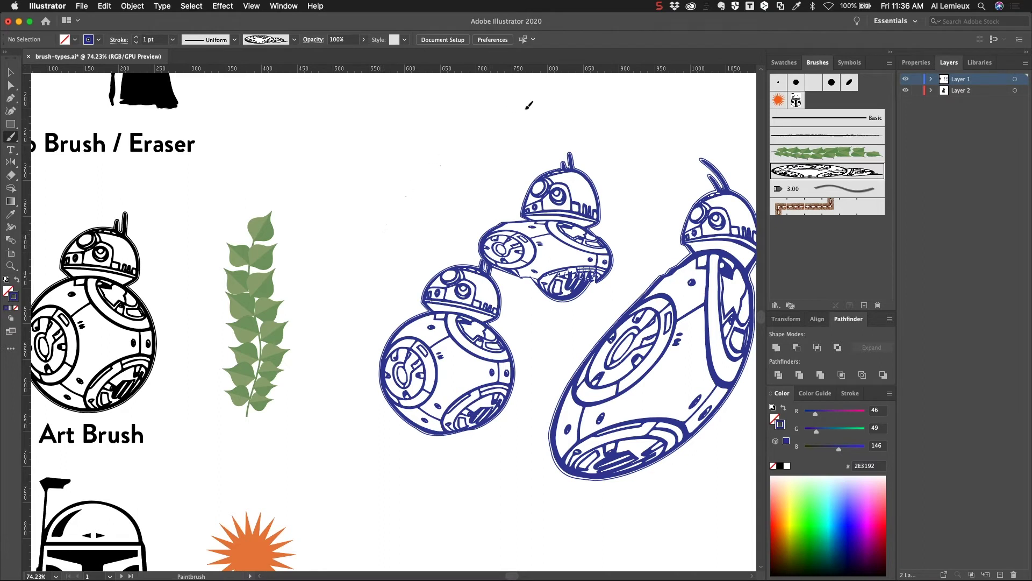
{"action": "left_click_drag", "start_coordinate": [529, 106], "coordinate": [526, 107]}
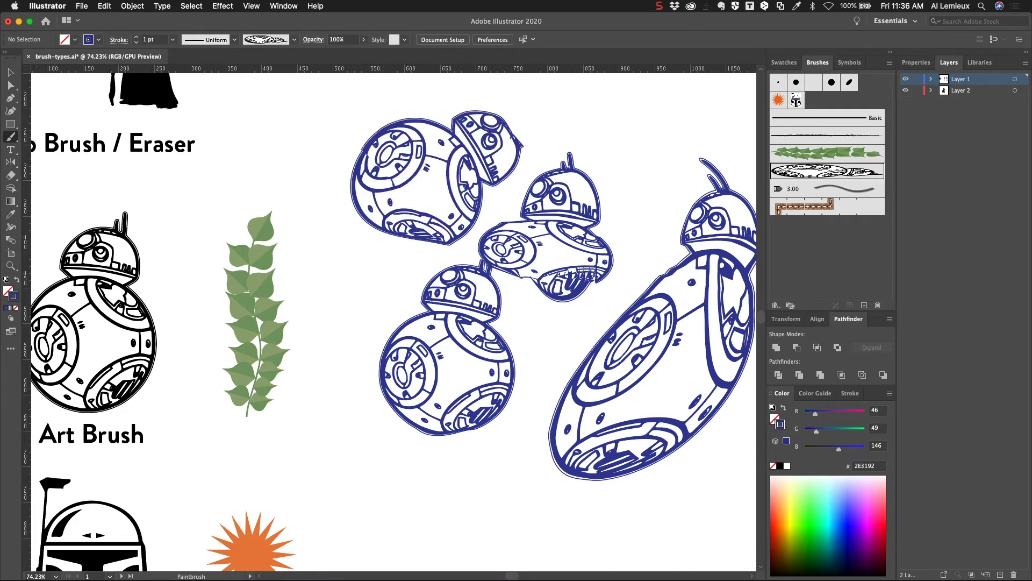
- Select and delete all four painted droid strokes
{"action": "left_click", "coordinate": [13, 74]}
{"action": "left_click_drag", "start_coordinate": [340, 103], "coordinate": [752, 463]}
{"action": "key", "text": "Delete"}
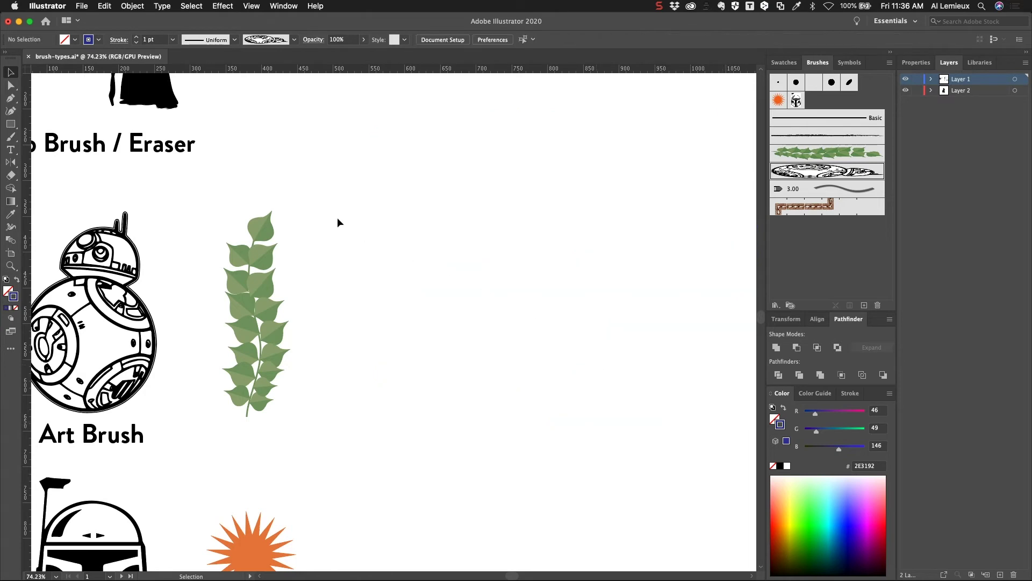
{"action": "left_click_drag", "start_coordinate": [329, 180], "coordinate": [417, 170]}
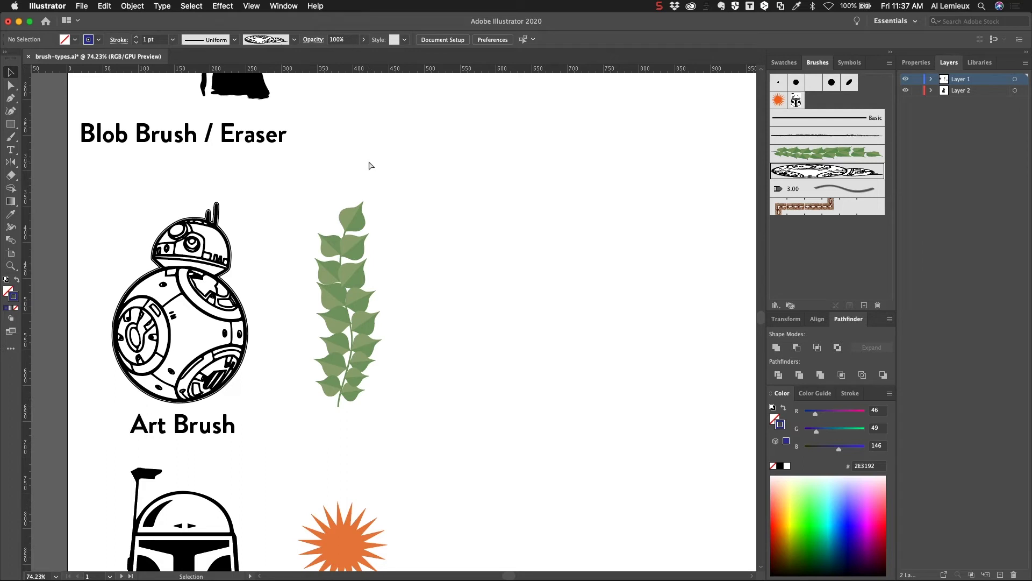
- Switch to Photoshop and open the recent file charcoal-strokes-test.psd
{"action": "key", "text": "a"}
{"action": "key", "text": "super+Tab"}
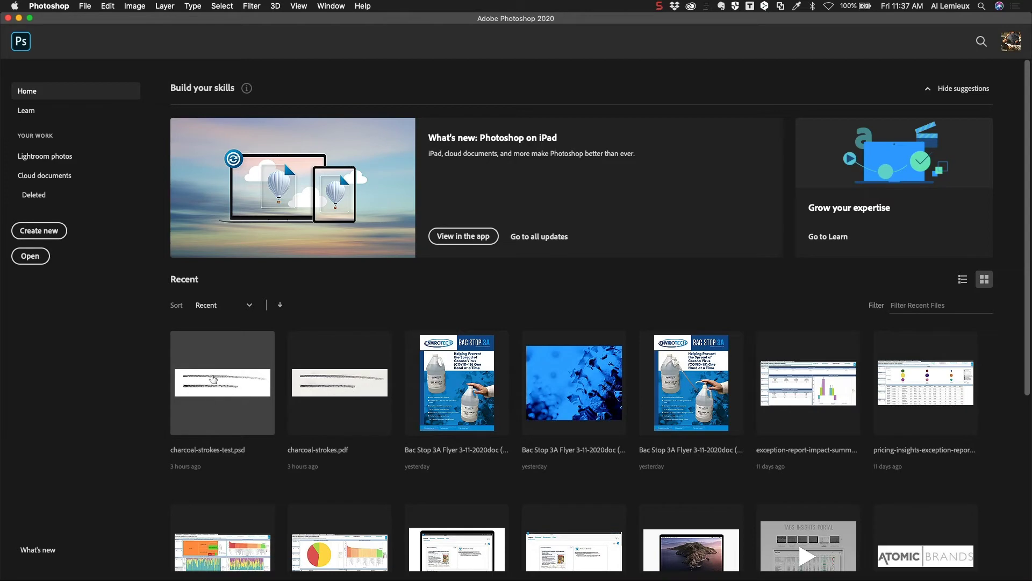
{"action": "left_click", "coordinate": [228, 395]}
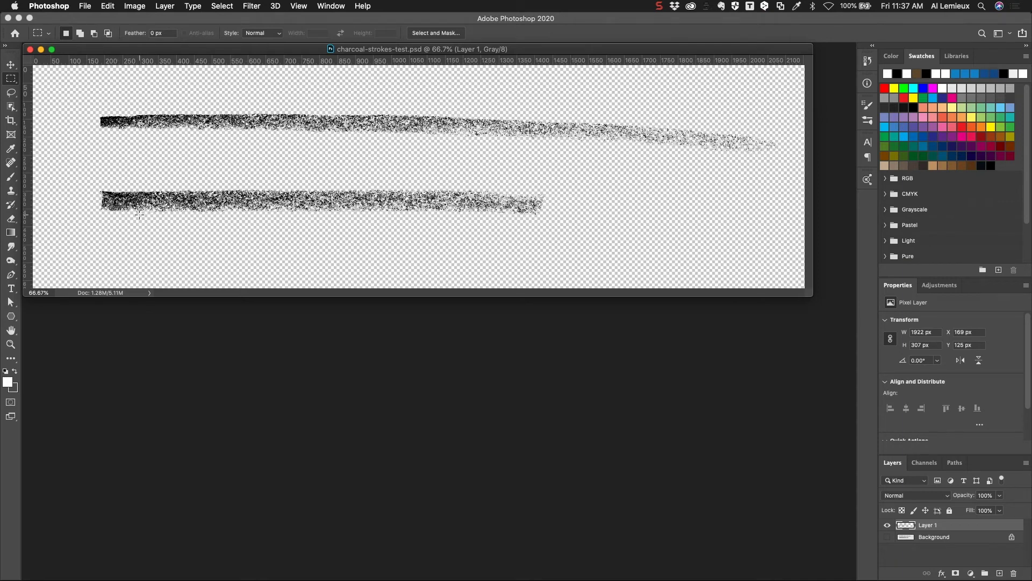
- Open the recent file charcoal-strokes.pdf and move its window slightly down over the test document
{"action": "left_click", "coordinate": [86, 6]}
{"action": "mouse_move", "coordinate": [96, 61]}
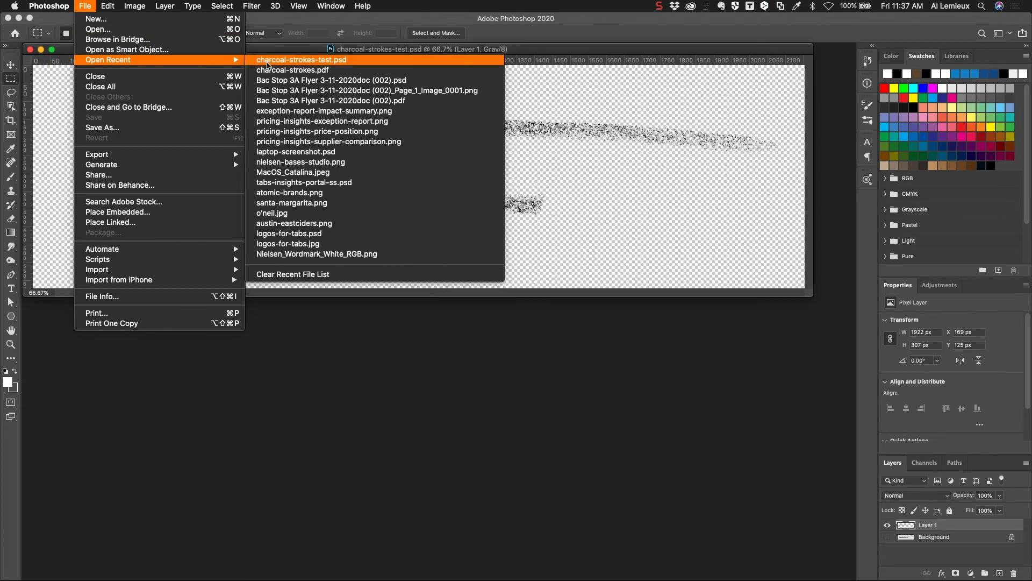
{"action": "left_click", "coordinate": [273, 70]}
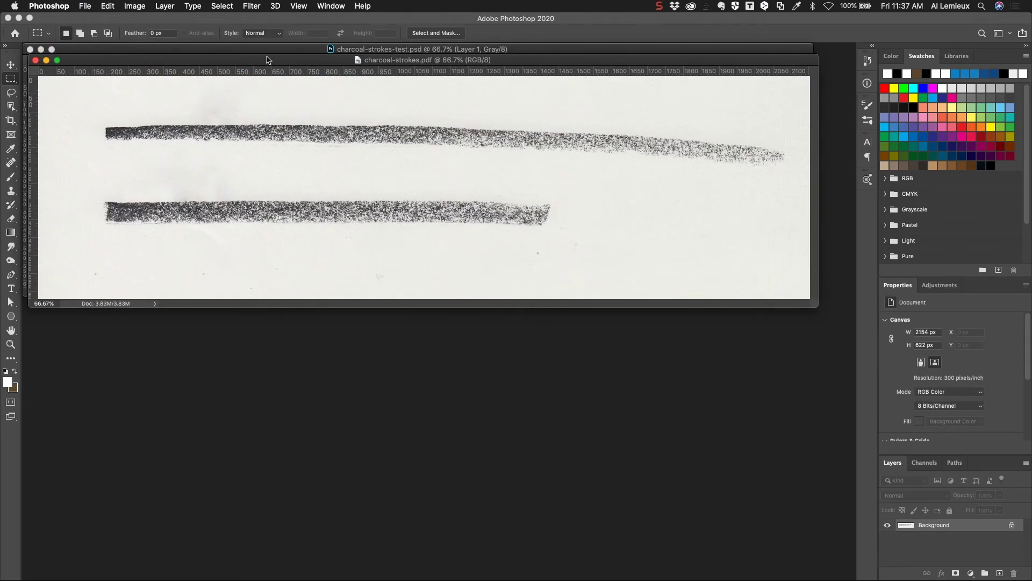
{"action": "left_click_drag", "start_coordinate": [267, 59], "coordinate": [274, 88]}
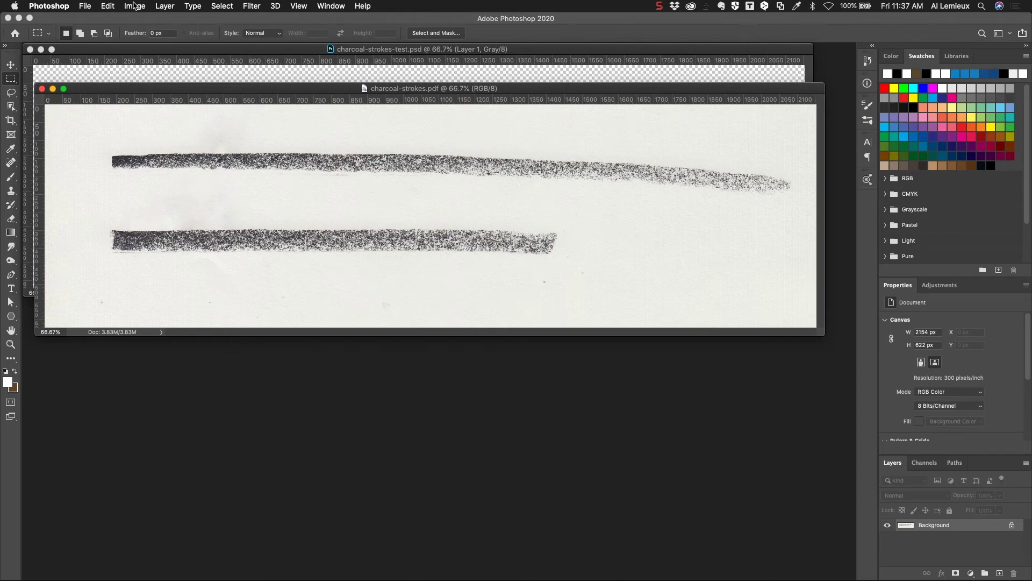
- Convert charcoal-strokes.pdf to Grayscale, discarding its color information, and enlarge the document window slightly
{"action": "left_click", "coordinate": [134, 5]}
{"action": "mouse_move", "coordinate": [162, 22]}
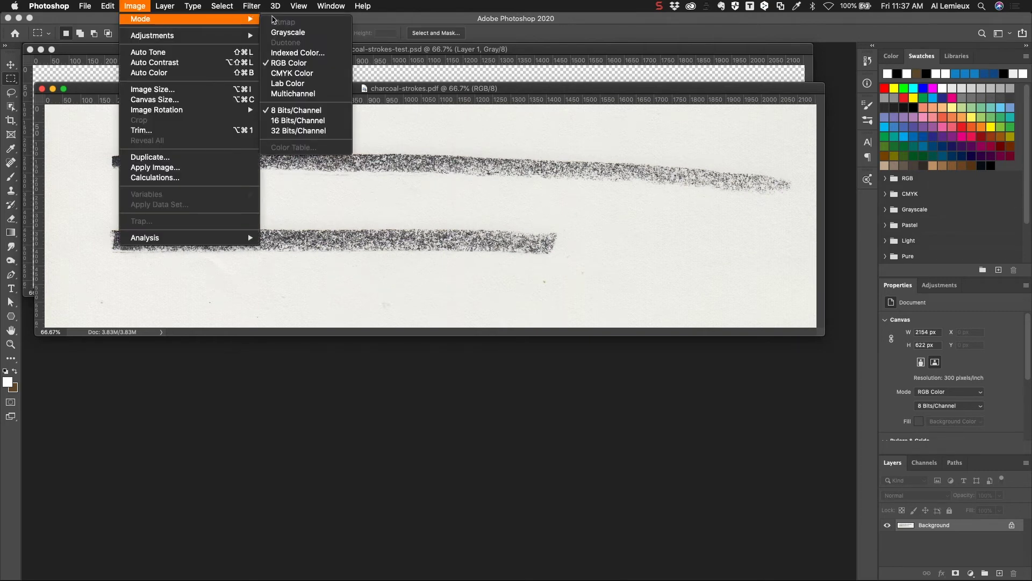
{"action": "left_click", "coordinate": [279, 34]}
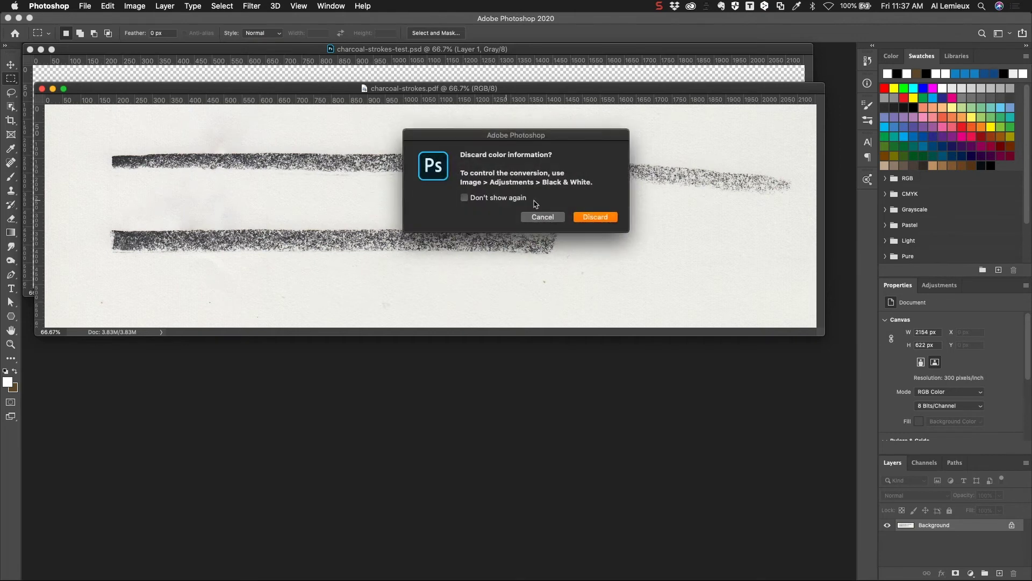
{"action": "left_click", "coordinate": [596, 217]}
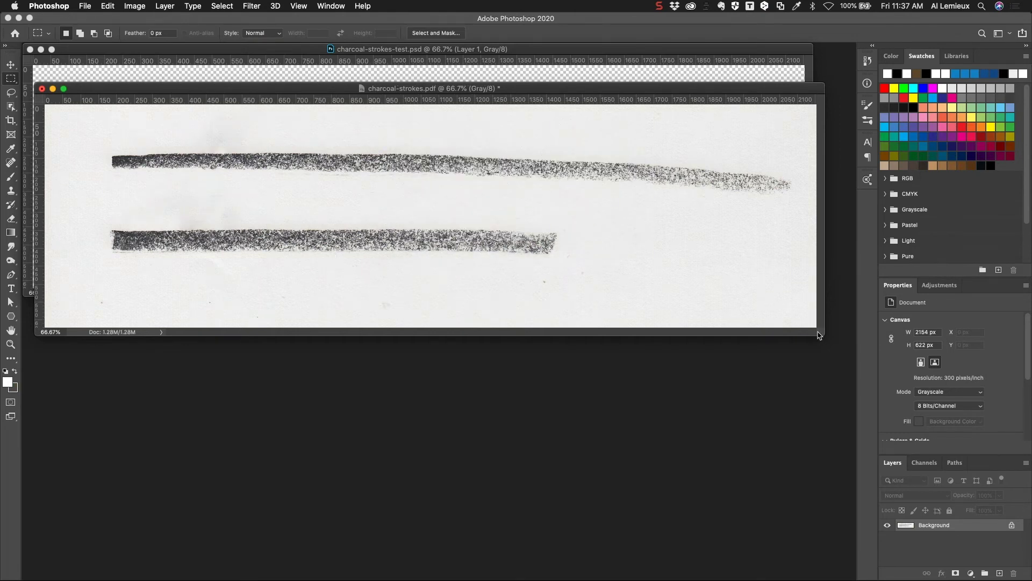
{"action": "left_click_drag", "start_coordinate": [820, 335], "coordinate": [830, 359]}
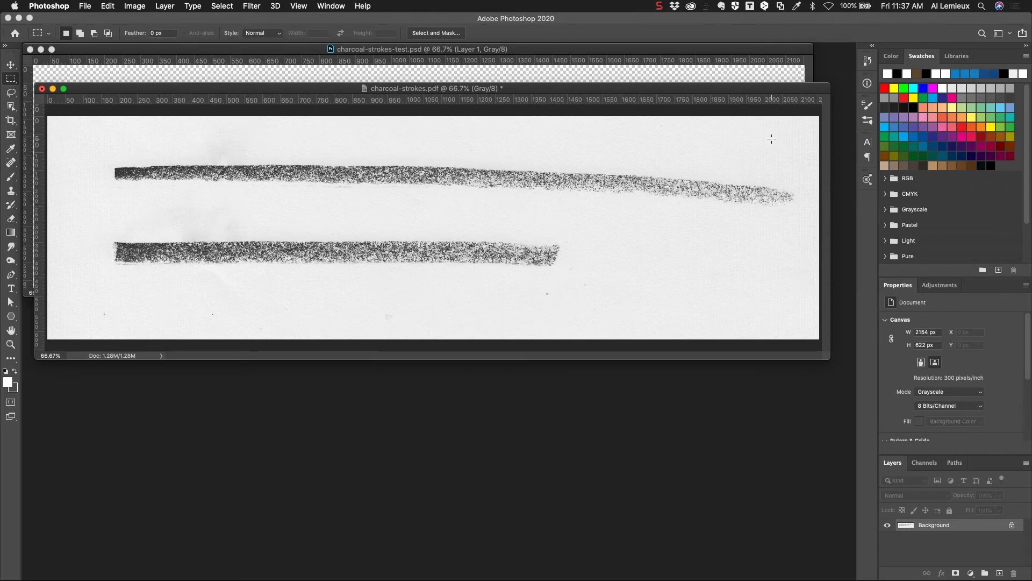
- Duplicate the Gray channel and enlarge the document window further around the canvas
{"action": "left_click", "coordinate": [925, 464]}
{"action": "left_click_drag", "start_coordinate": [903, 481], "coordinate": [989, 570]}
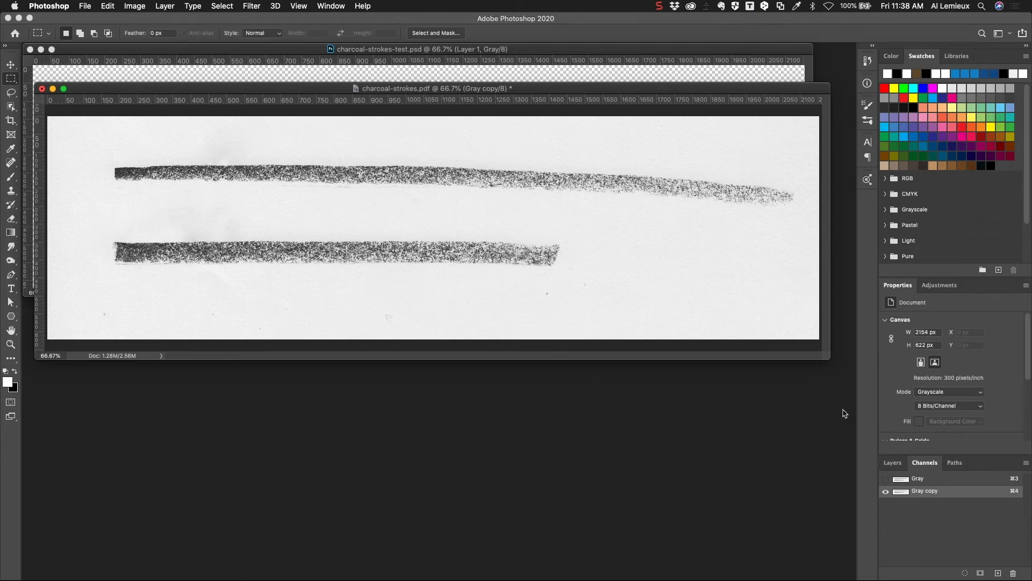
{"action": "left_click_drag", "start_coordinate": [830, 359], "coordinate": [840, 396]}
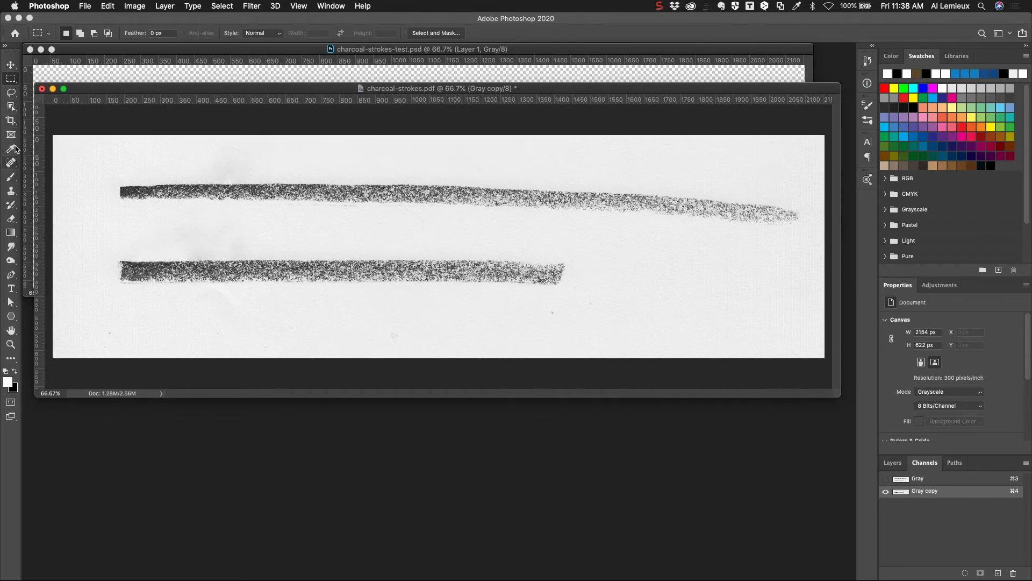
- Paint white with the Brush in Overlay mode around both charcoal strokes to clear the gray paper background in the channel copy
{"action": "left_click", "coordinate": [10, 177]}
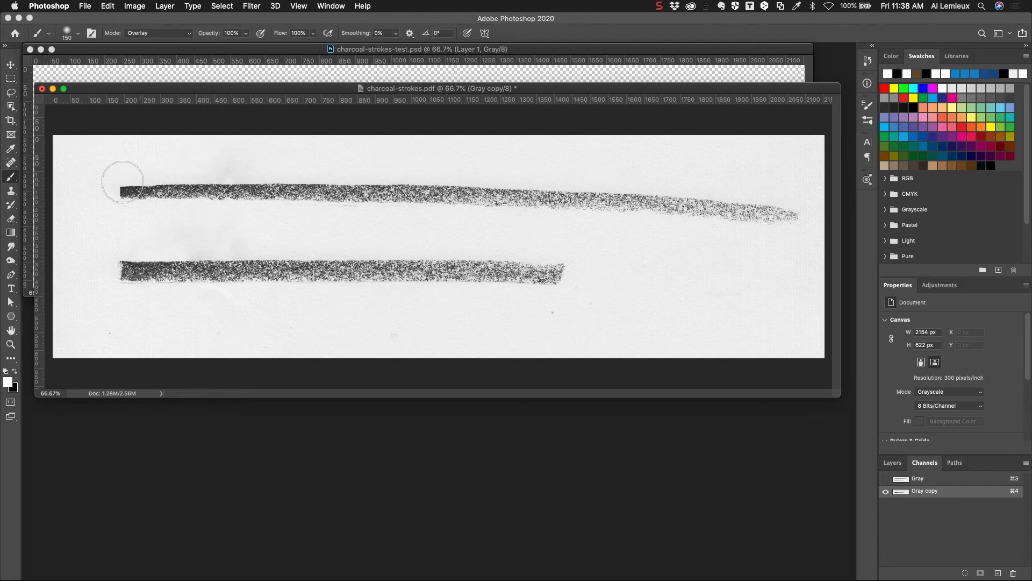
{"action": "mouse_move", "coordinate": [88, 221]}
{"action": "left_mouse_down"}
{"action": "mouse_move", "coordinate": [79, 184]}
{"action": "mouse_move", "coordinate": [49, 189]}
{"action": "mouse_move", "coordinate": [38, 177]}
{"action": "mouse_move", "coordinate": [95, 128]}
{"action": "mouse_move", "coordinate": [213, 138]}
{"action": "mouse_move", "coordinate": [397, 126]}
{"action": "mouse_move", "coordinate": [231, 159]}
{"action": "mouse_move", "coordinate": [292, 167]}
{"action": "mouse_move", "coordinate": [602, 156]}
{"action": "mouse_move", "coordinate": [866, 163]}
{"action": "mouse_move", "coordinate": [763, 146]}
{"action": "mouse_move", "coordinate": [748, 155]}
{"action": "mouse_move", "coordinate": [755, 168]}
{"action": "mouse_move", "coordinate": [409, 153]}
{"action": "mouse_move", "coordinate": [180, 159]}
{"action": "mouse_move", "coordinate": [118, 169]}
{"action": "mouse_move", "coordinate": [67, 215]}
{"action": "mouse_move", "coordinate": [57, 253]}
{"action": "mouse_move", "coordinate": [162, 221]}
{"action": "mouse_move", "coordinate": [473, 214]}
{"action": "mouse_move", "coordinate": [549, 226]}
{"action": "mouse_move", "coordinate": [561, 240]}
{"action": "mouse_move", "coordinate": [712, 249]}
{"action": "mouse_move", "coordinate": [699, 237]}
{"action": "mouse_move", "coordinate": [841, 260]}
{"action": "mouse_move", "coordinate": [763, 247]}
{"action": "mouse_move", "coordinate": [843, 236]}
{"action": "mouse_move", "coordinate": [850, 220]}
{"action": "mouse_move", "coordinate": [819, 197]}
{"action": "mouse_move", "coordinate": [765, 188]}
{"action": "mouse_move", "coordinate": [764, 284]}
{"action": "left_mouse_up"}
{"action": "mouse_move", "coordinate": [805, 282]}
{"action": "left_mouse_down"}
{"action": "mouse_move", "coordinate": [789, 324]}
{"action": "mouse_move", "coordinate": [833, 345]}
{"action": "mouse_move", "coordinate": [807, 359]}
{"action": "mouse_move", "coordinate": [645, 358]}
{"action": "mouse_move", "coordinate": [636, 343]}
{"action": "mouse_move", "coordinate": [651, 312]}
{"action": "mouse_move", "coordinate": [694, 274]}
{"action": "mouse_move", "coordinate": [635, 273]}
{"action": "mouse_move", "coordinate": [583, 295]}
{"action": "mouse_move", "coordinate": [595, 275]}
{"action": "mouse_move", "coordinate": [582, 302]}
{"action": "mouse_move", "coordinate": [445, 360]}
{"action": "mouse_move", "coordinate": [456, 348]}
{"action": "mouse_move", "coordinate": [298, 347]}
{"action": "mouse_move", "coordinate": [281, 330]}
{"action": "mouse_move", "coordinate": [495, 315]}
{"action": "mouse_move", "coordinate": [48, 327]}
{"action": "mouse_move", "coordinate": [75, 269]}
{"action": "left_mouse_up"}
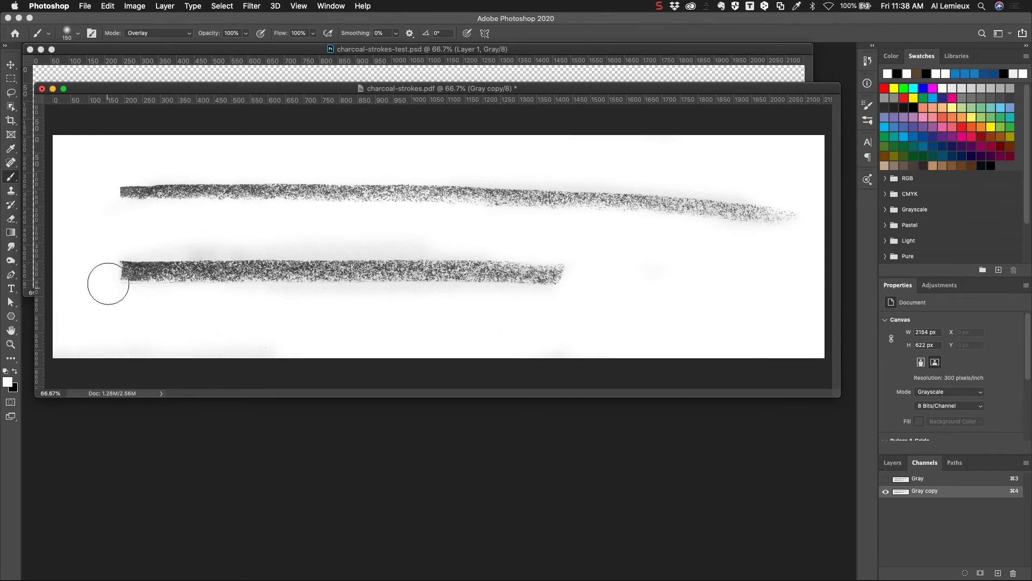
{"action": "right_click", "coordinate": [205, 225]}
{"action": "key", "text": "Escape"}
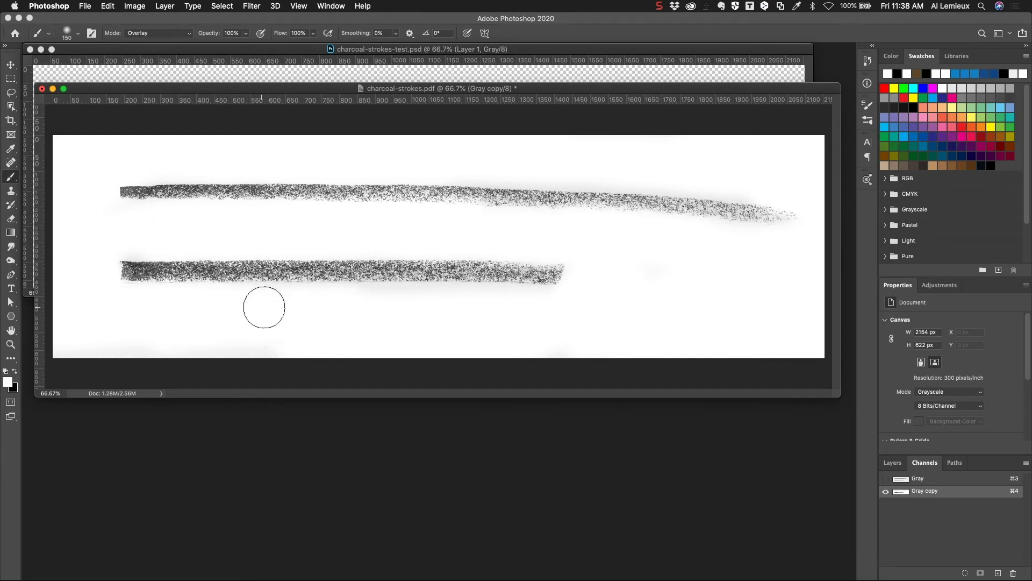
{"action": "mouse_move", "coordinate": [508, 303]}
{"action": "left_mouse_down"}
{"action": "mouse_move", "coordinate": [542, 304]}
{"action": "mouse_move", "coordinate": [611, 274]}
{"action": "mouse_move", "coordinate": [590, 266]}
{"action": "mouse_move", "coordinate": [584, 273]}
{"action": "left_mouse_up"}
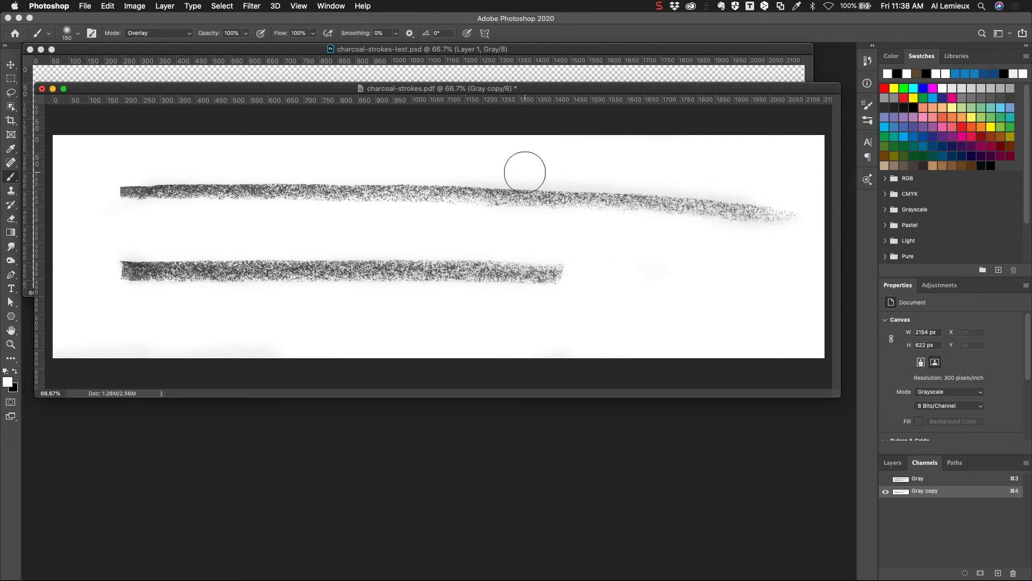
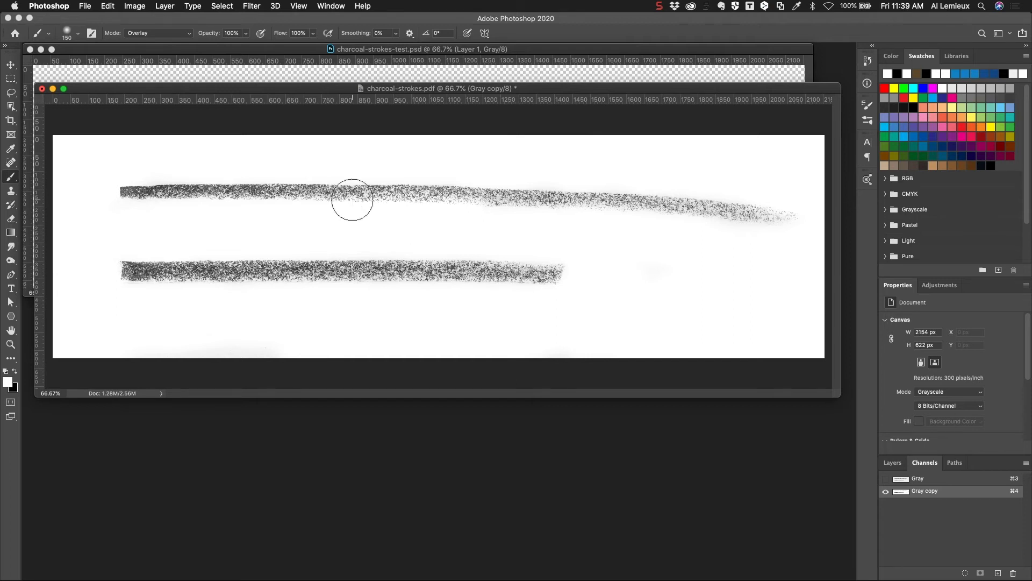
- Invert the Gray copy channel and paint out the leftover background smudges with black
{"action": "key", "text": "super+i"}
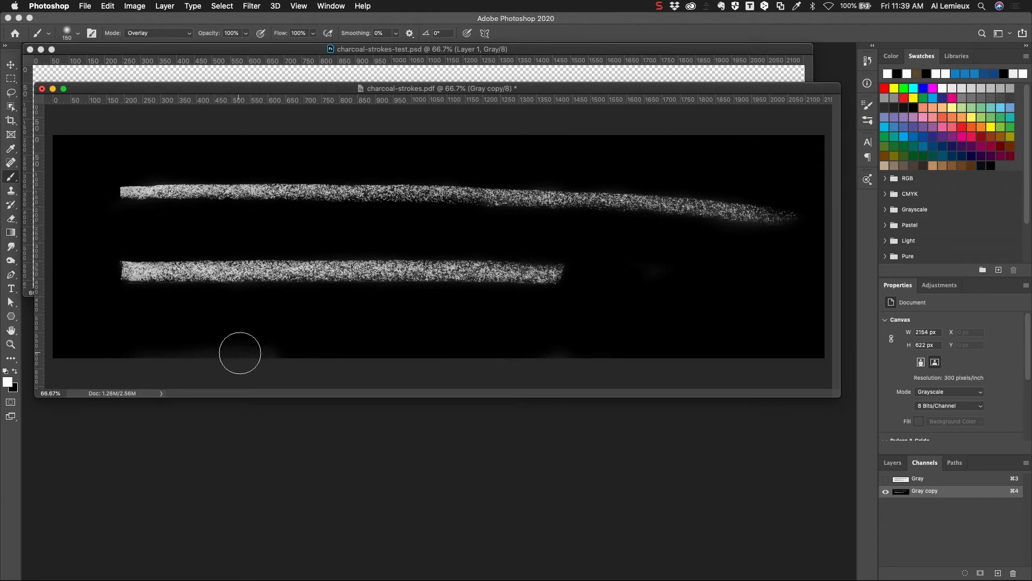
{"action": "key", "text": "x"}
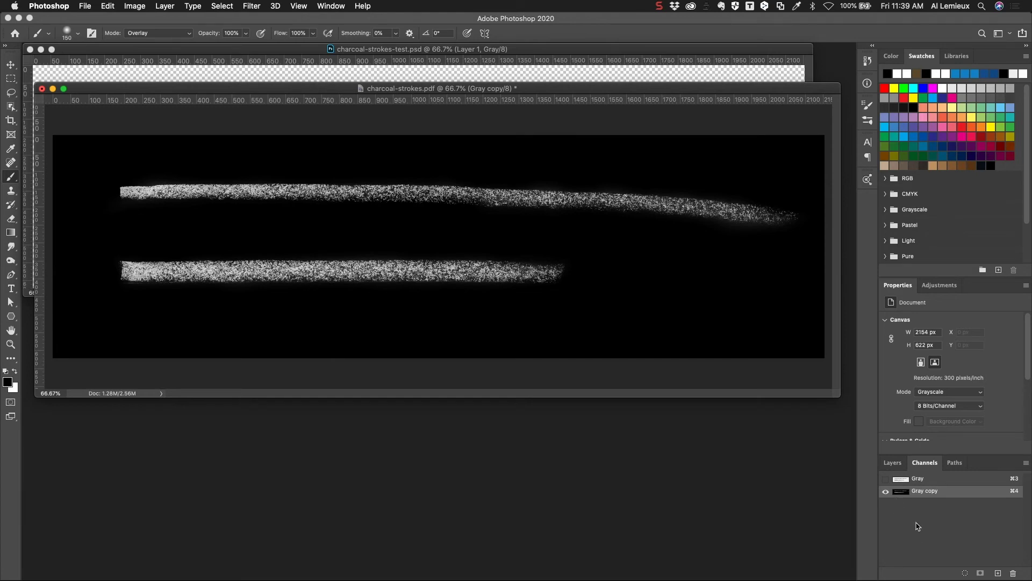
- Load the Gray copy channel as a selection, hide that channel, and add a layer mask to the Background layer from the selection
{"action": "left_click", "coordinate": [901, 493], "text": "super"}
{"action": "left_click", "coordinate": [893, 463]}
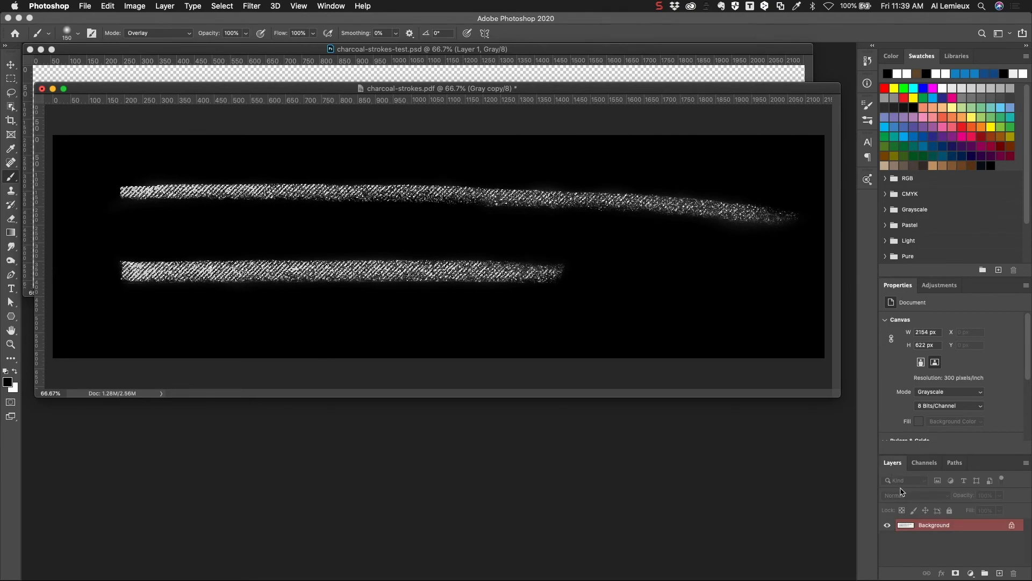
{"action": "left_click", "coordinate": [925, 462]}
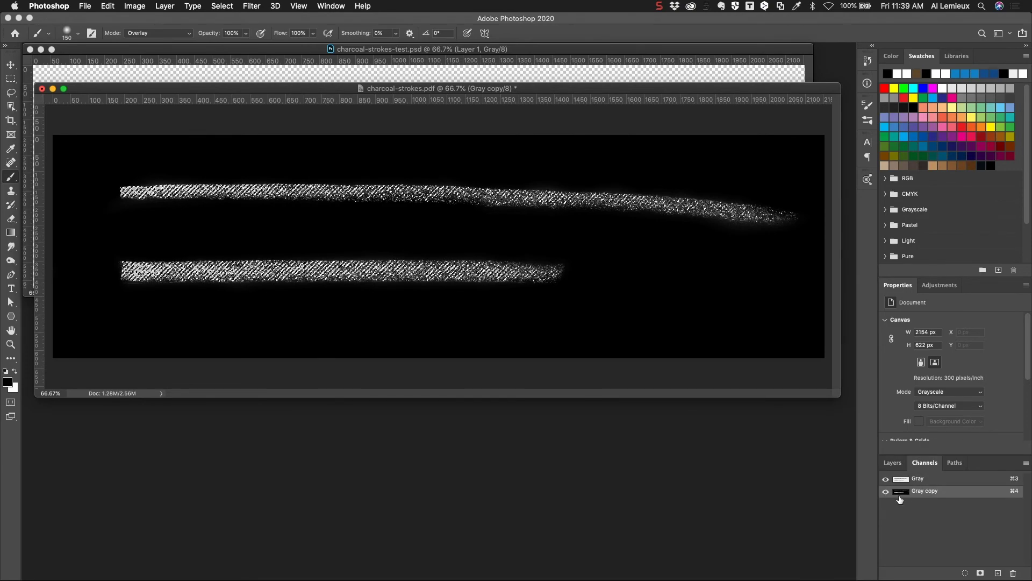
{"action": "left_click", "coordinate": [886, 492]}
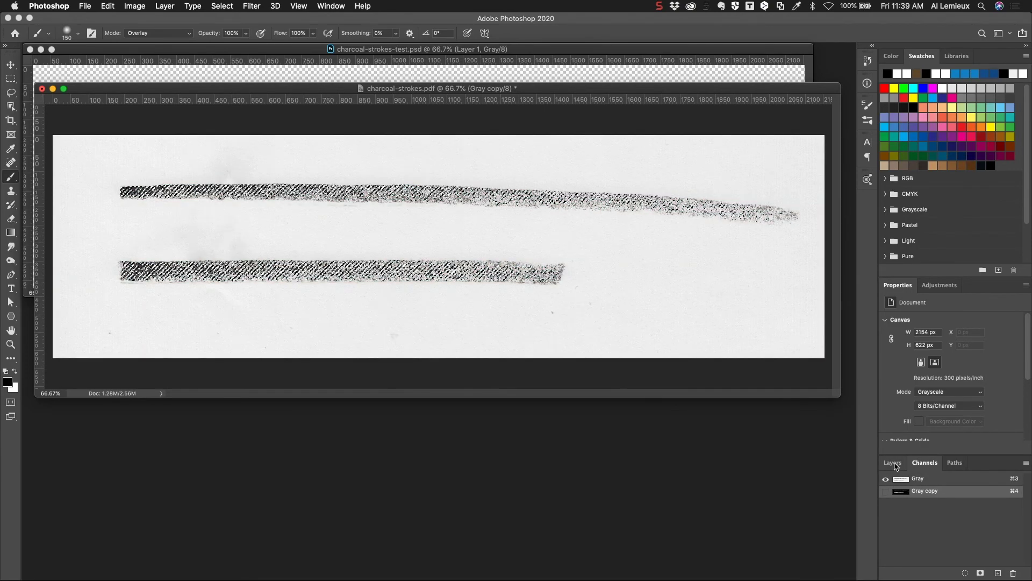
{"action": "left_click", "coordinate": [895, 464]}
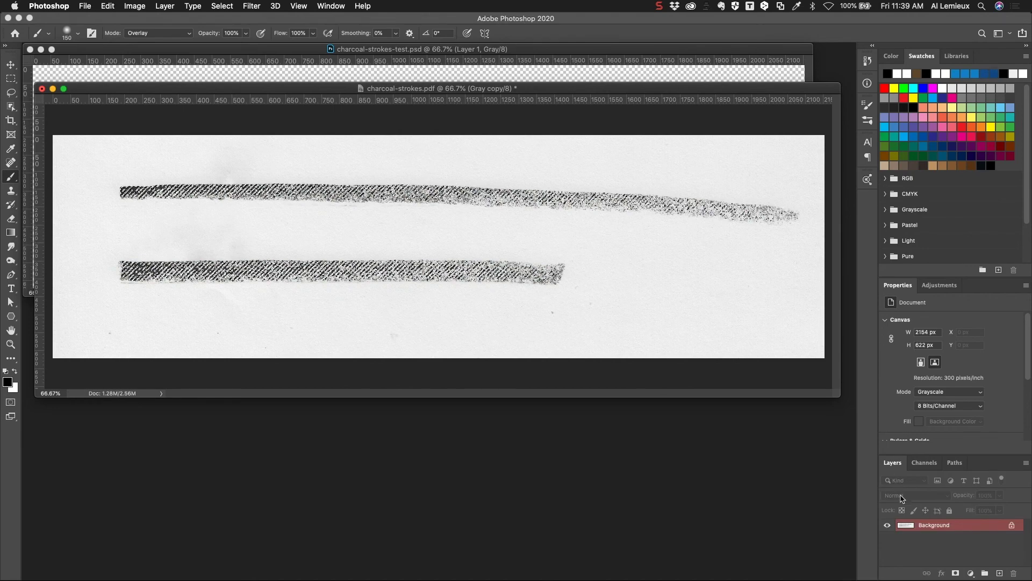
{"action": "left_click", "coordinate": [956, 574]}
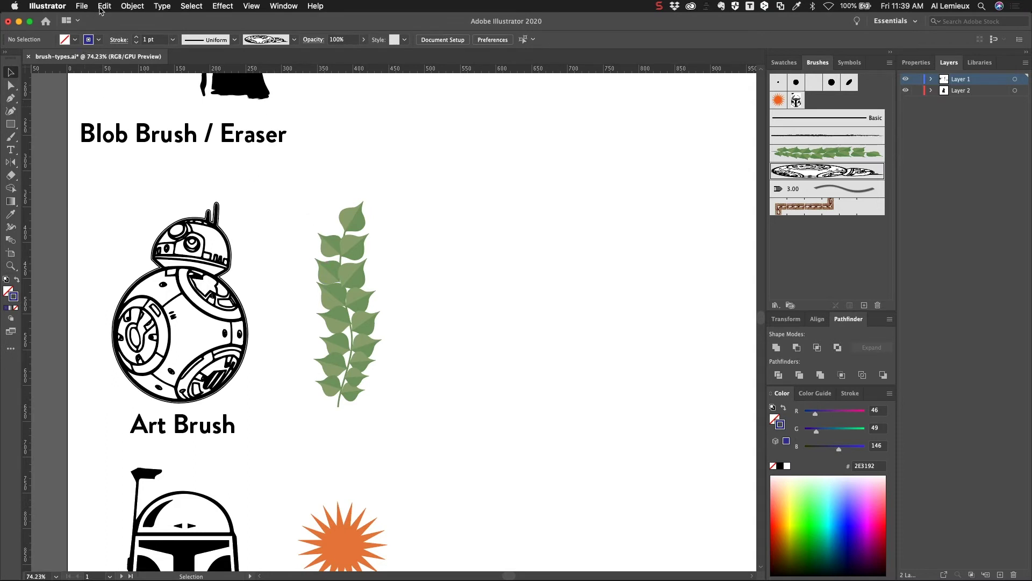
- Switch to Illustrator and place stroke1.png from the Desktop on the empty area beside the leaf stem
{"action": "key", "text": "super+shift+p"}
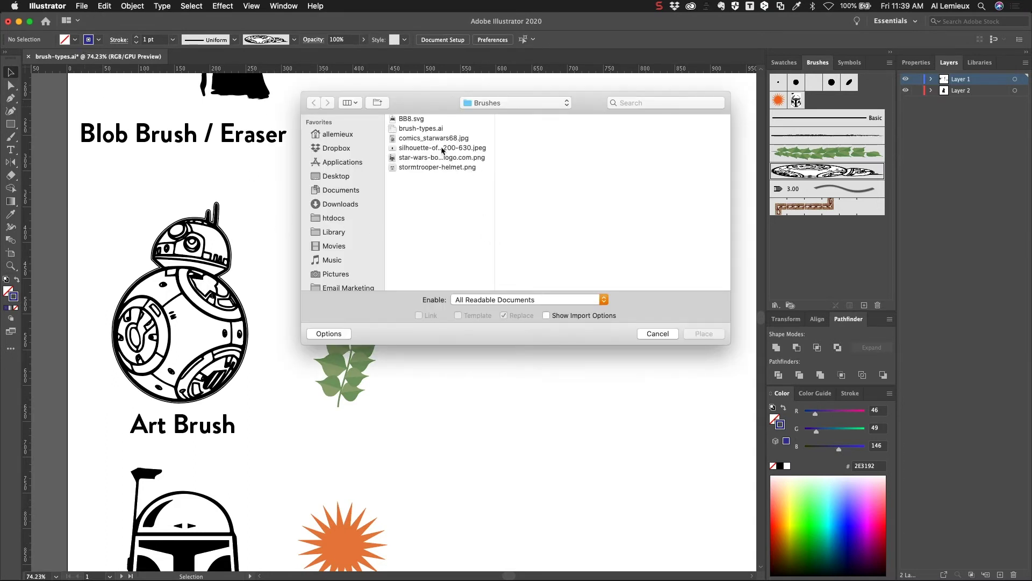
{"action": "left_click", "coordinate": [341, 205]}
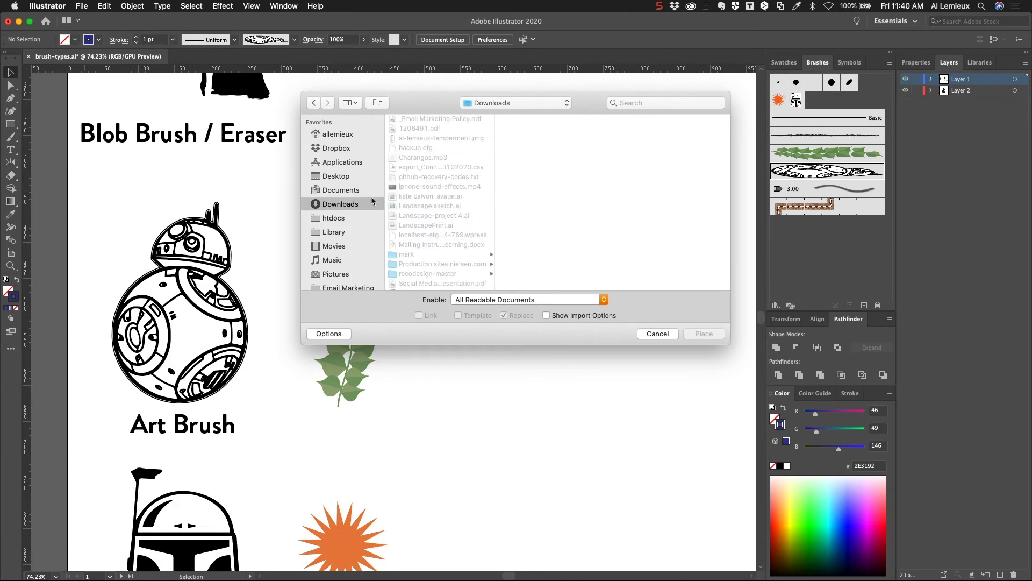
{"action": "left_click", "coordinate": [348, 192]}
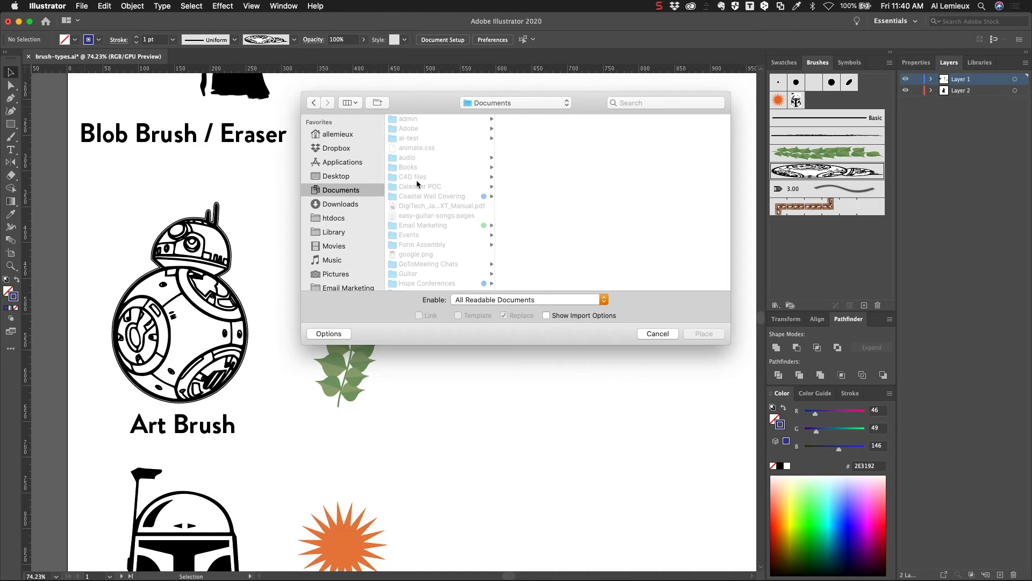
{"action": "left_click", "coordinate": [347, 176]}
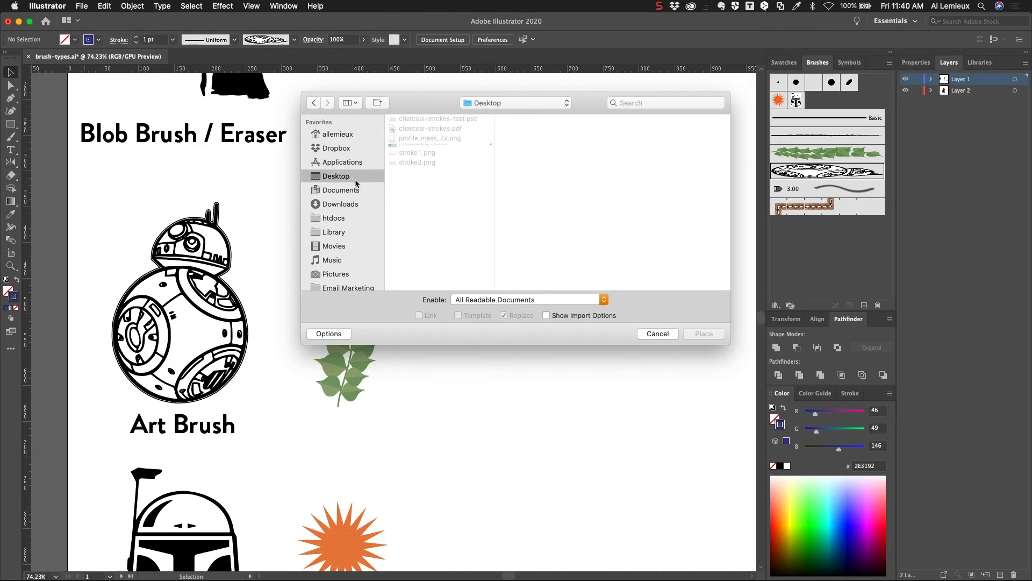
{"action": "left_click", "coordinate": [428, 158]}
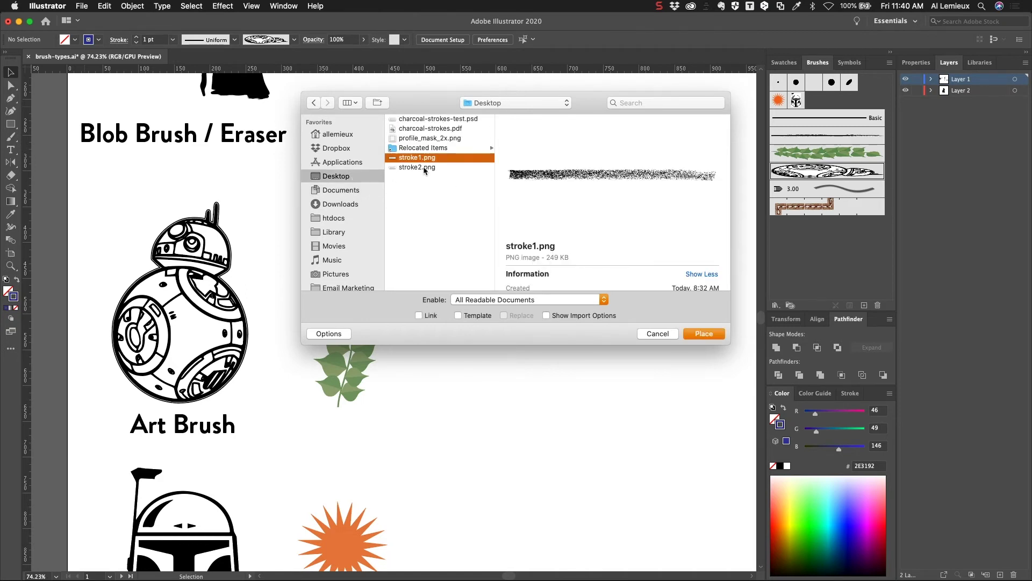
{"action": "left_click", "coordinate": [702, 333]}
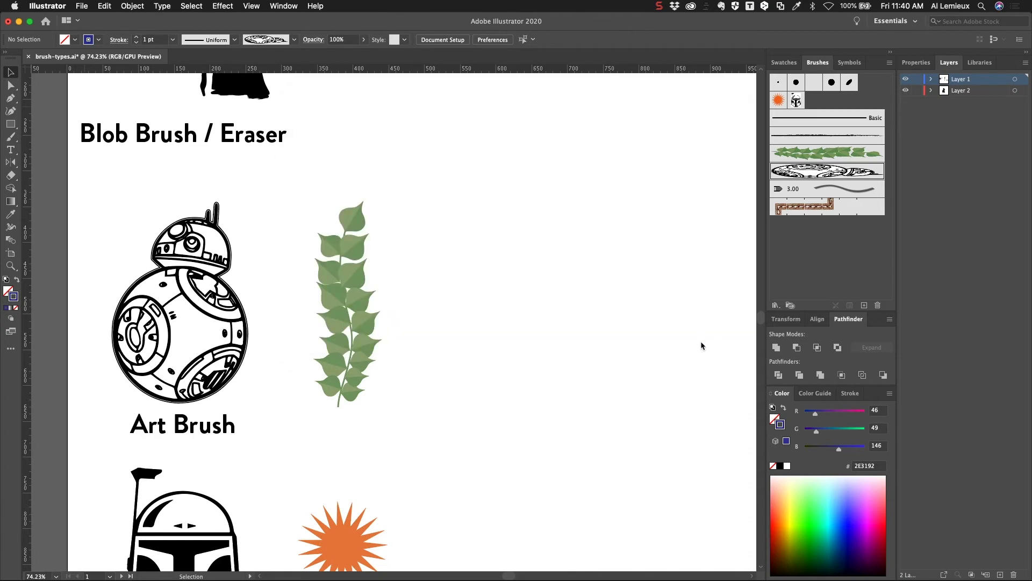
{"action": "left_click_drag", "start_coordinate": [456, 215], "coordinate": [187, 256]}
{"action": "left_click", "coordinate": [173, 263]}
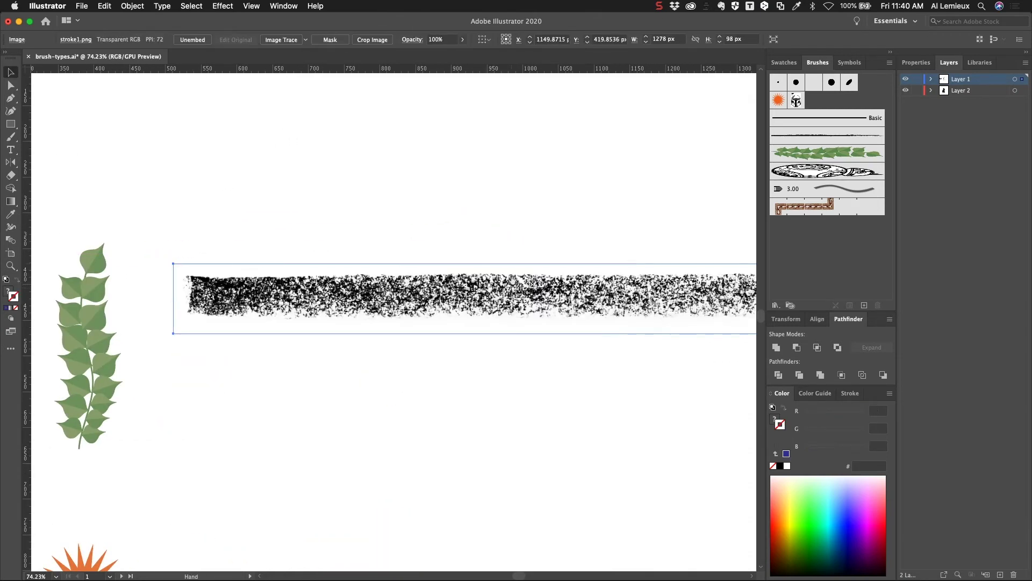
- Move the placed charcoal image slightly and scale it down proportionally to about 919 px wide so it fits on the artboard, and deselect it
{"action": "mouse_move", "coordinate": [513, 279]}
{"action": "left_mouse_down"}
{"action": "mouse_move", "coordinate": [316, 307]}
{"action": "mouse_move", "coordinate": [388, 290]}
{"action": "left_mouse_up"}
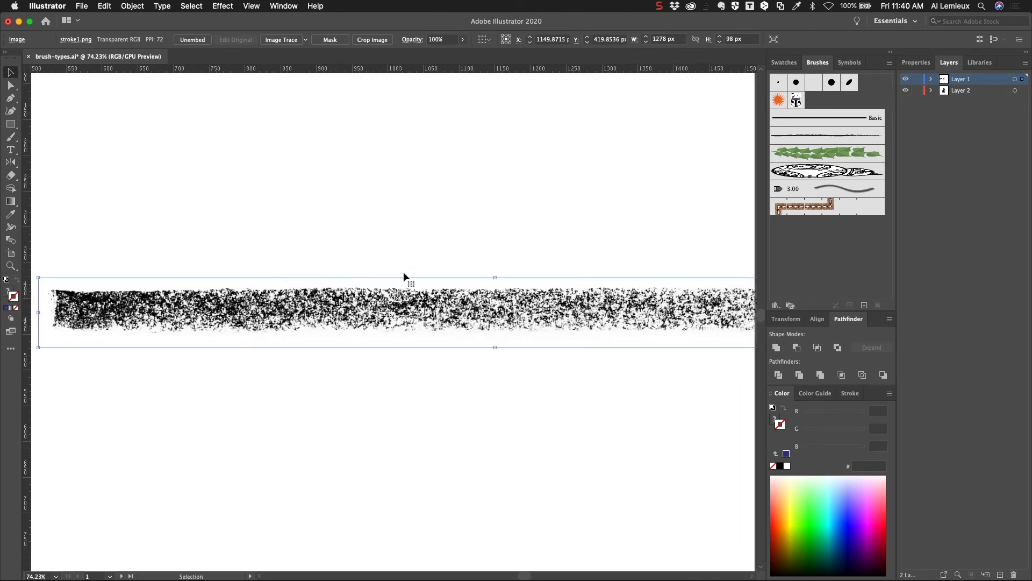
{"action": "key", "text": "super+minus"}
{"action": "key", "text": "super+minus"}
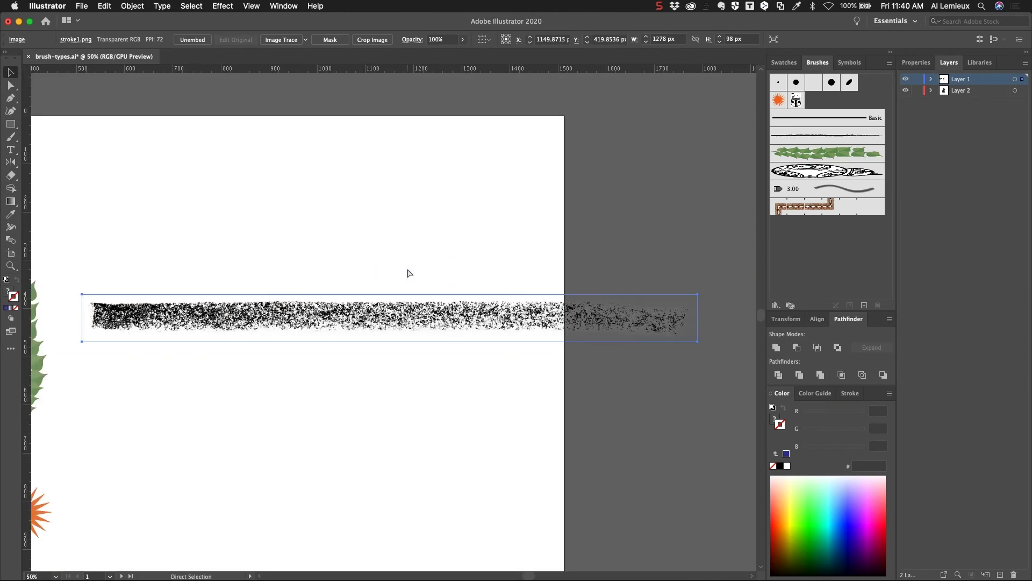
{"action": "left_click_drag", "start_coordinate": [375, 316], "coordinate": [362, 317]}
{"action": "left_click_drag", "start_coordinate": [686, 344], "coordinate": [584, 334]}
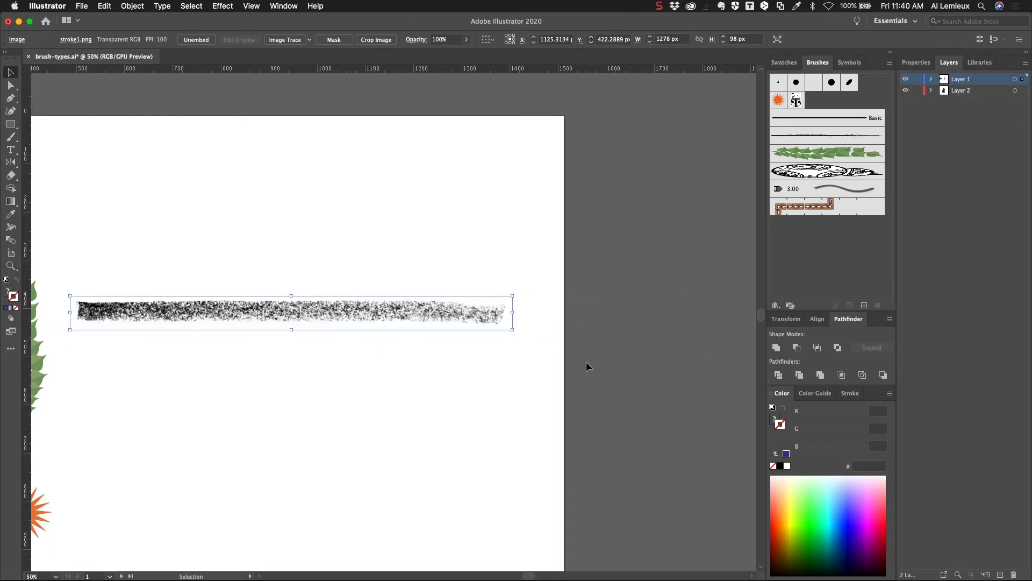
{"action": "left_click", "coordinate": [327, 353]}
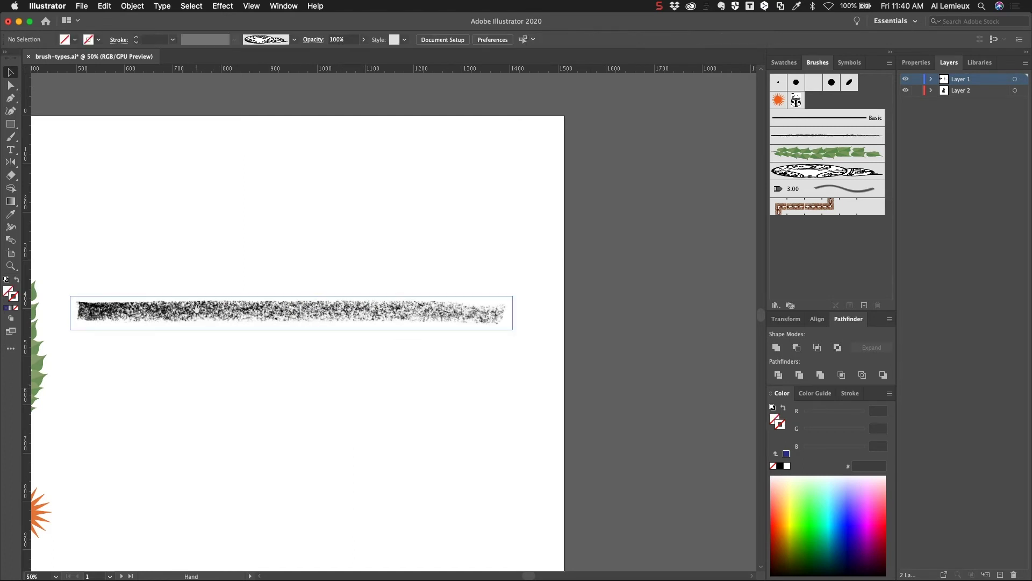
- Start a new Art Brush from the placed charcoal stroke image
{"action": "left_click_drag", "start_coordinate": [197, 307], "coordinate": [263, 275]}
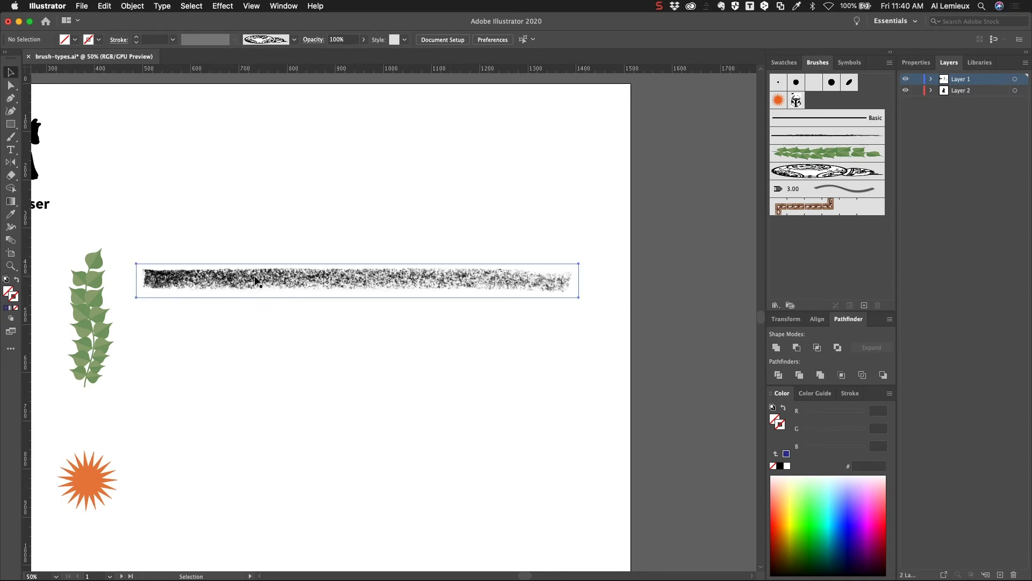
{"action": "mouse_move", "coordinate": [256, 280]}
{"action": "left_mouse_down"}
{"action": "mouse_move", "coordinate": [870, 254]}
{"action": "mouse_move", "coordinate": [840, 254]}
{"action": "left_mouse_up"}
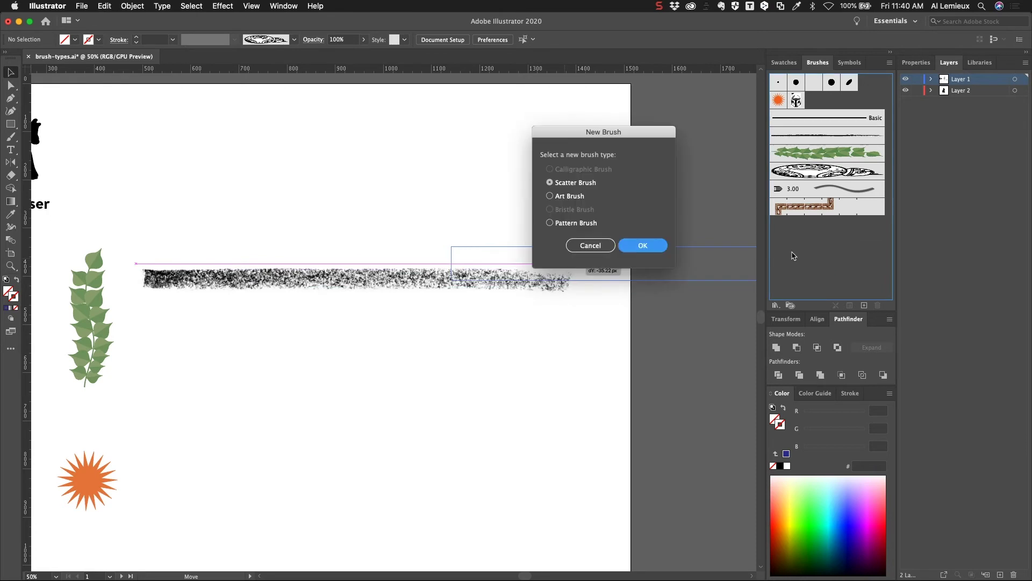
{"action": "left_click", "coordinate": [550, 196]}
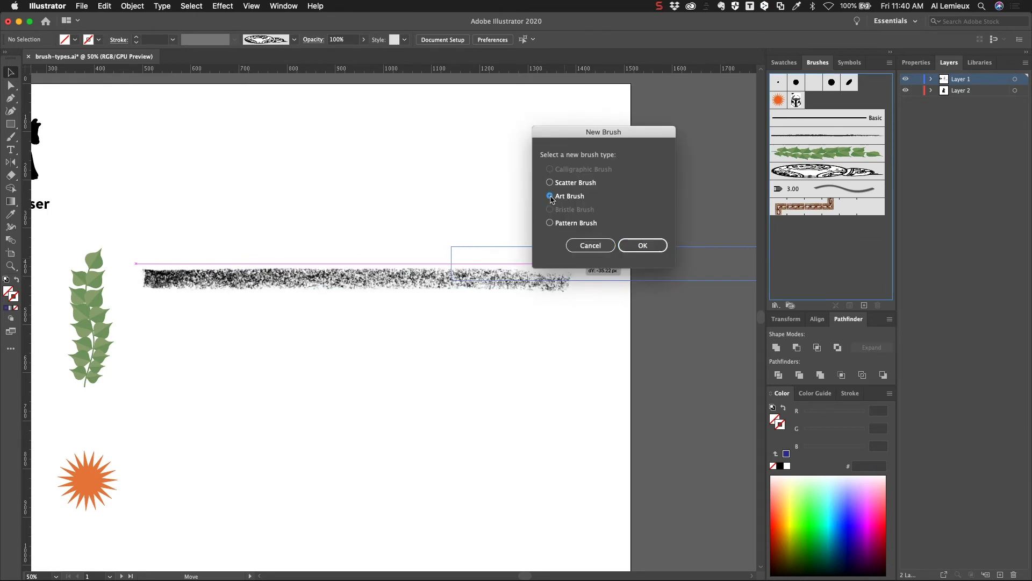
{"action": "left_click", "coordinate": [652, 246]}
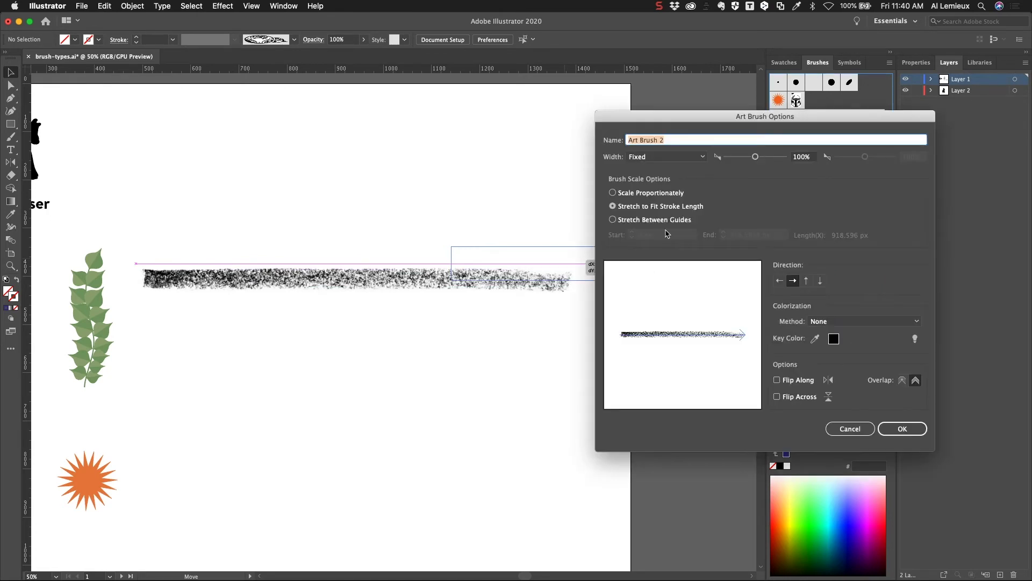
- Create the art brush as Charcoal with its direction pointing left and colorization None, and delete the placed charcoal image from the artboard
{"action": "left_click_drag", "start_coordinate": [706, 117], "coordinate": [635, 113]}
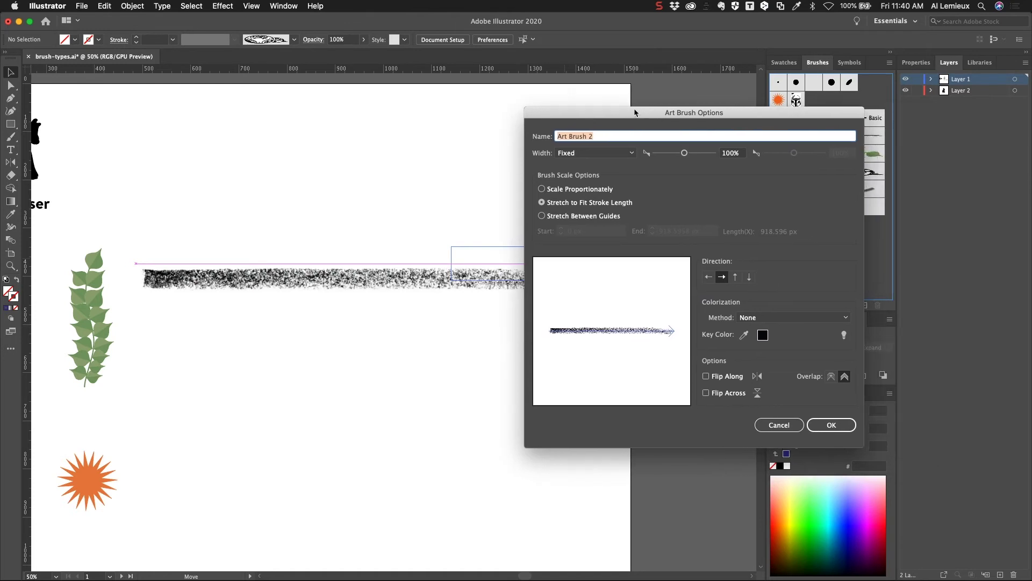
{"action": "type", "text": "Charcoal"}
{"action": "left_click", "coordinate": [709, 278]}
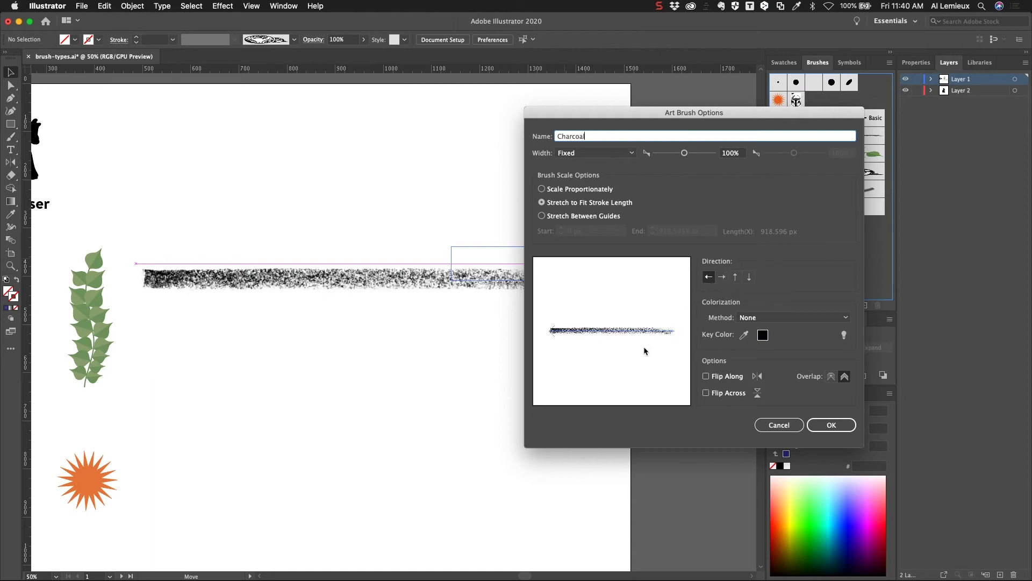
{"action": "left_click", "coordinate": [784, 317]}
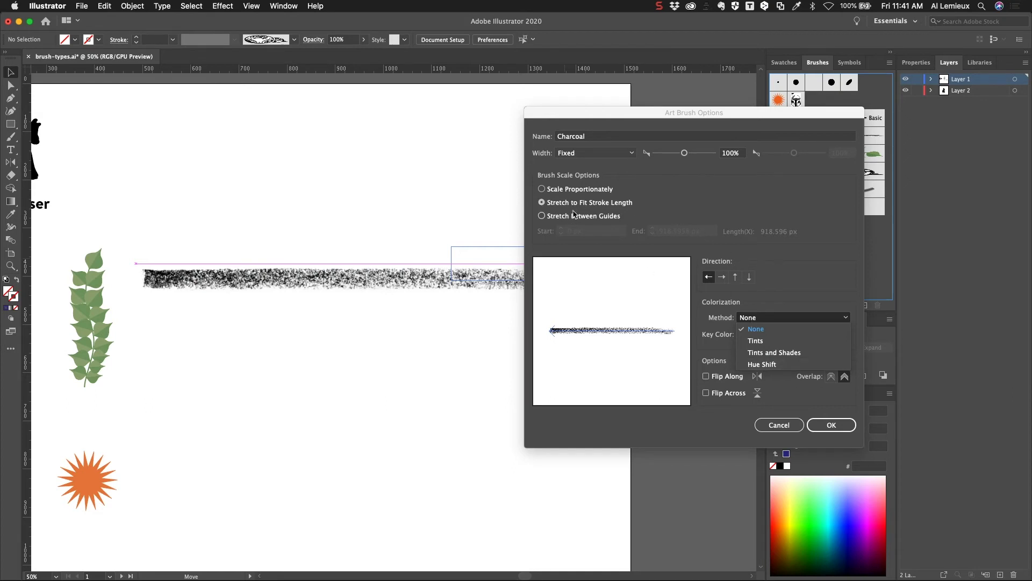
{"action": "left_click", "coordinate": [810, 403]}
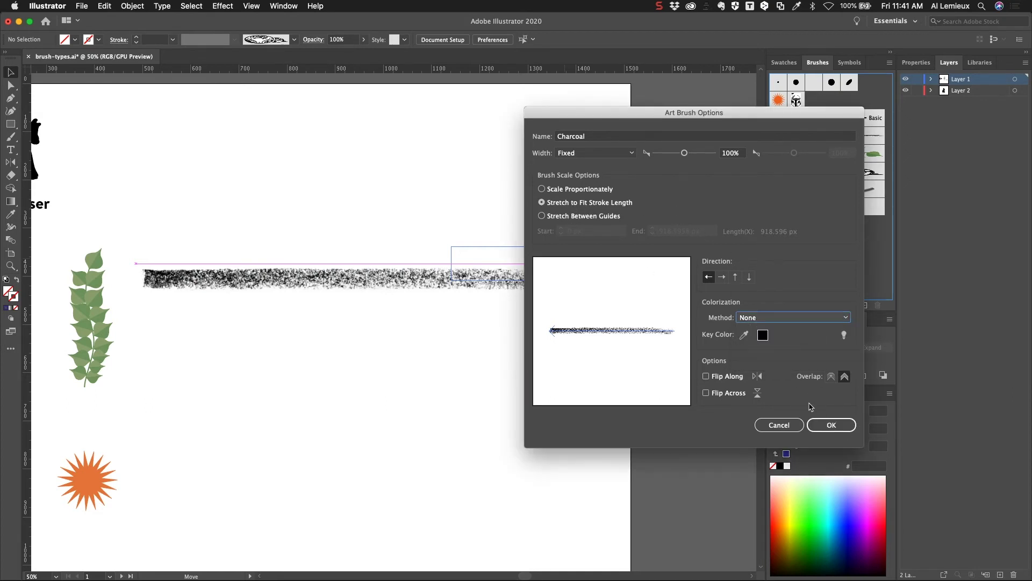
{"action": "left_click", "coordinate": [832, 425]}
{"action": "left_click", "coordinate": [215, 268]}
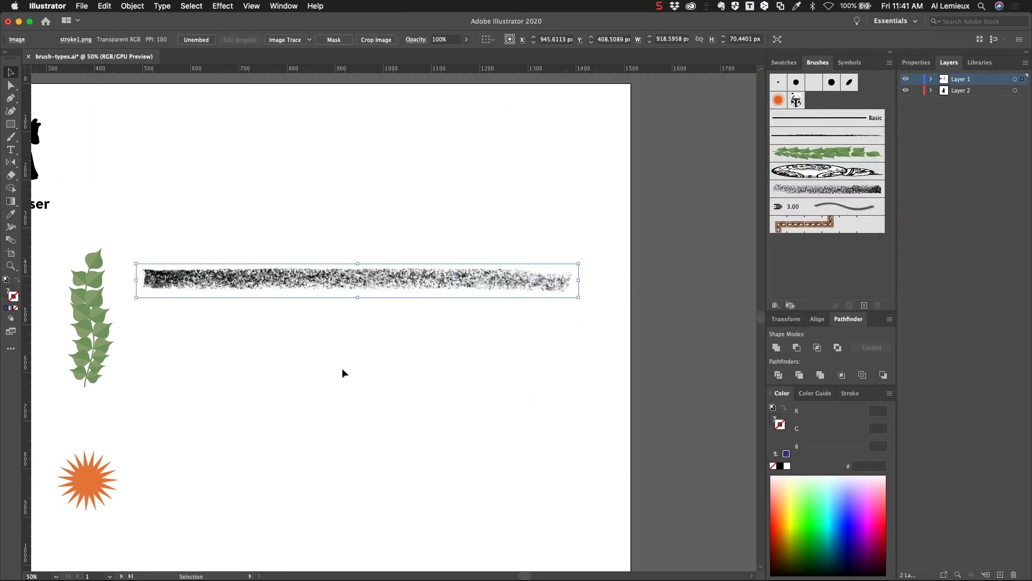
{"action": "key", "text": "Delete"}
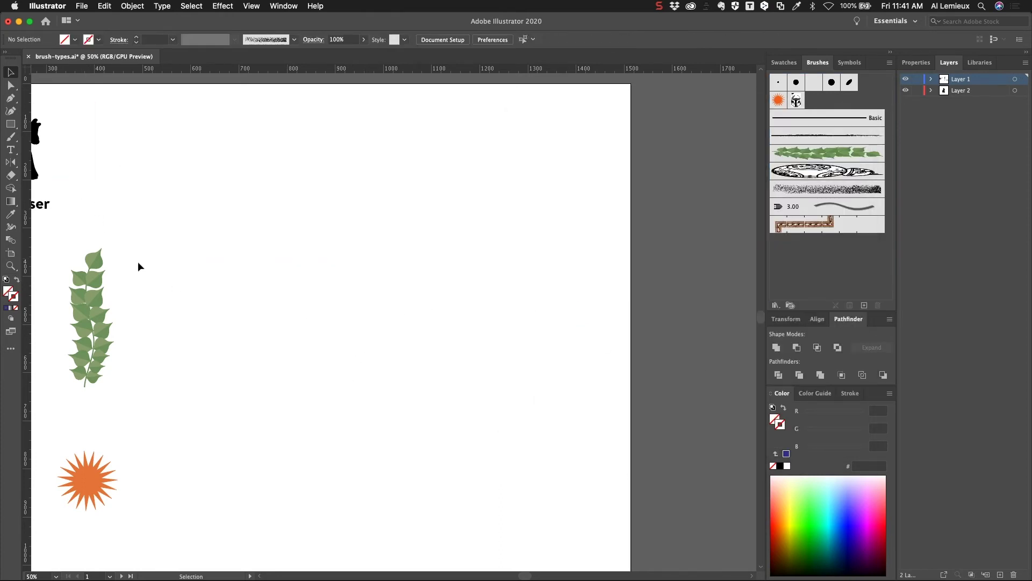
- Paint a long wavy test stroke across the artboard with the Charcoal brush and delete the stroke
{"action": "left_click", "coordinate": [11, 138]}
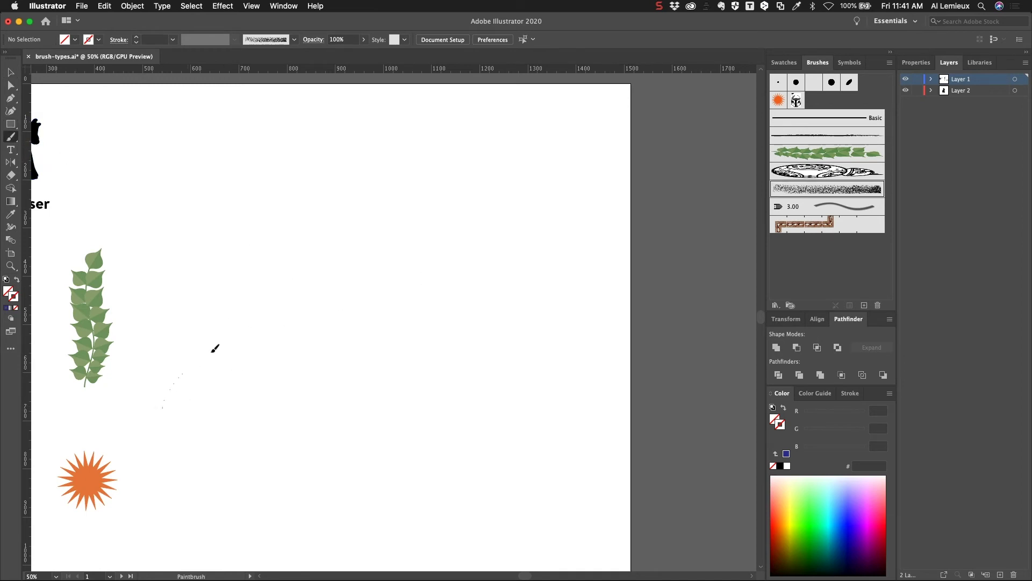
{"action": "left_click_drag", "start_coordinate": [538, 163], "coordinate": [562, 144]}
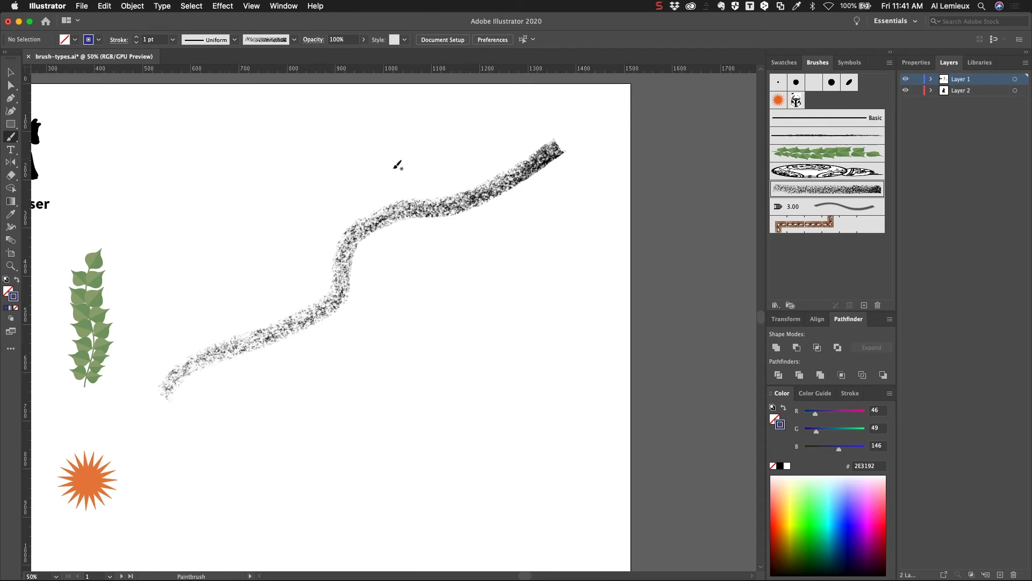
{"action": "left_click", "coordinate": [12, 72]}
{"action": "left_click_drag", "start_coordinate": [403, 121], "coordinate": [619, 263]}
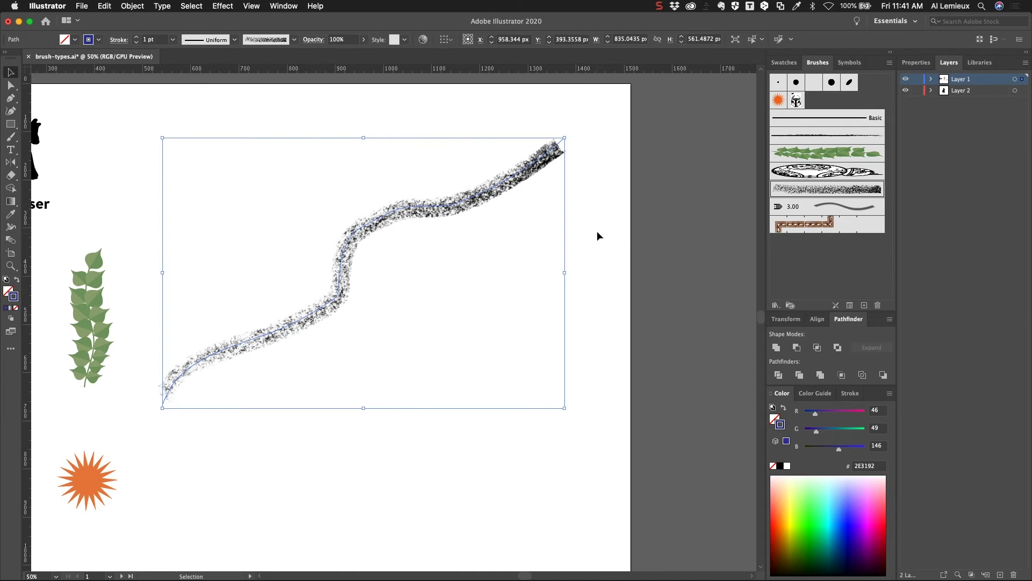
{"action": "key", "text": "Delete"}
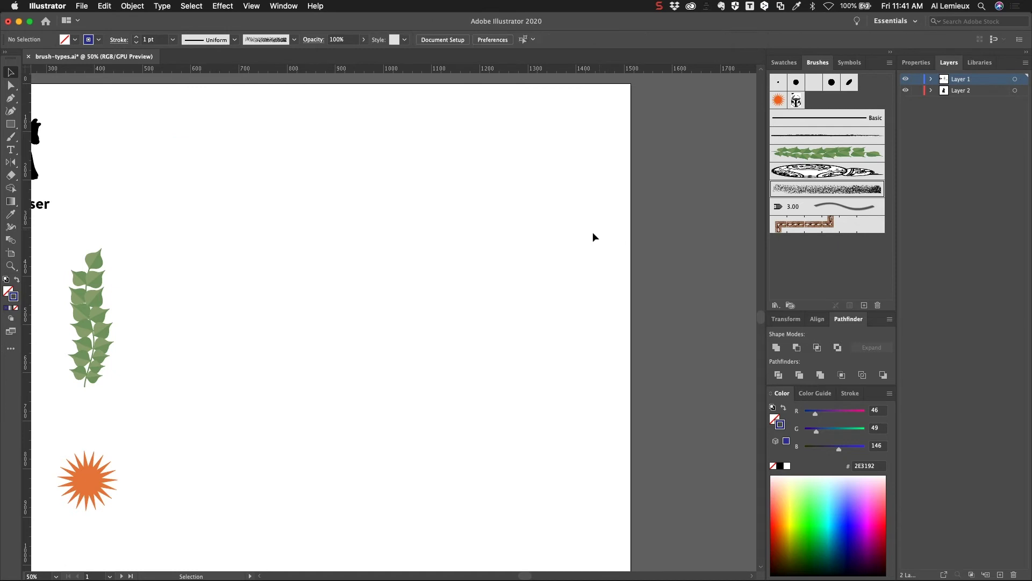
- Place stroke2.png from the Desktop beside the leaf stem at a size of about 944 px wide
{"action": "left_click", "coordinate": [83, 6]}
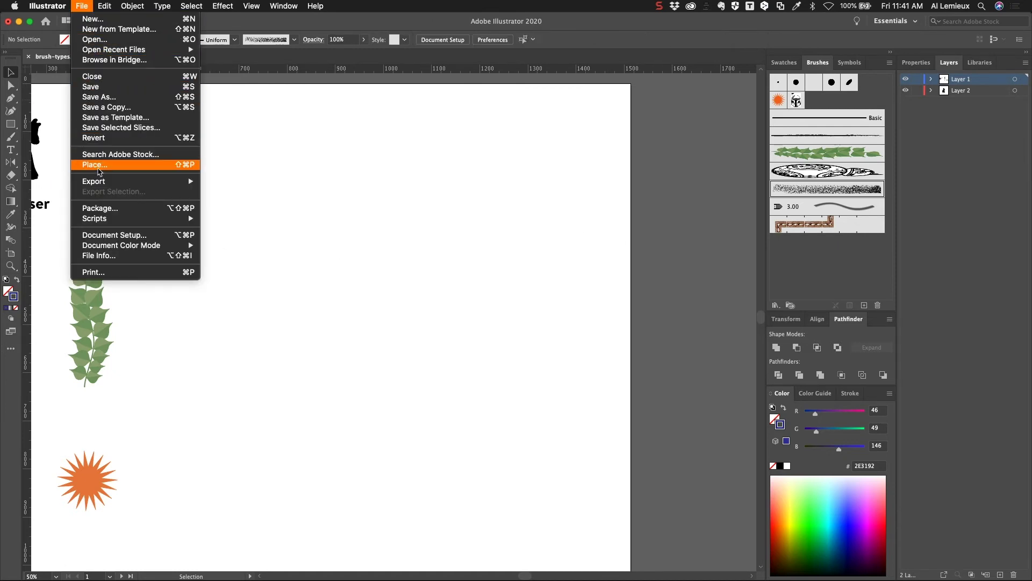
{"action": "left_click", "coordinate": [94, 165]}
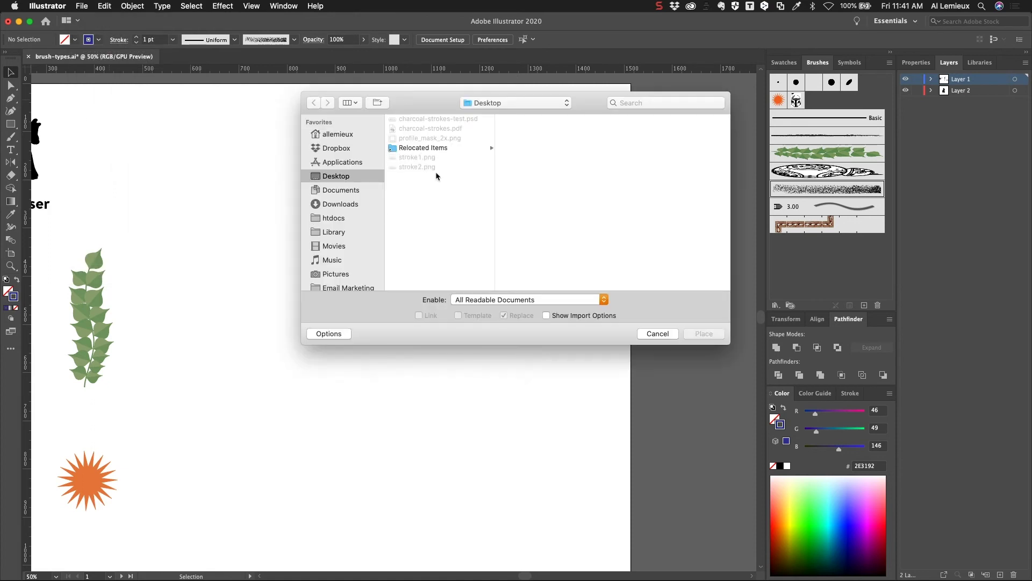
{"action": "left_click", "coordinate": [424, 168]}
{"action": "left_click", "coordinate": [703, 334]}
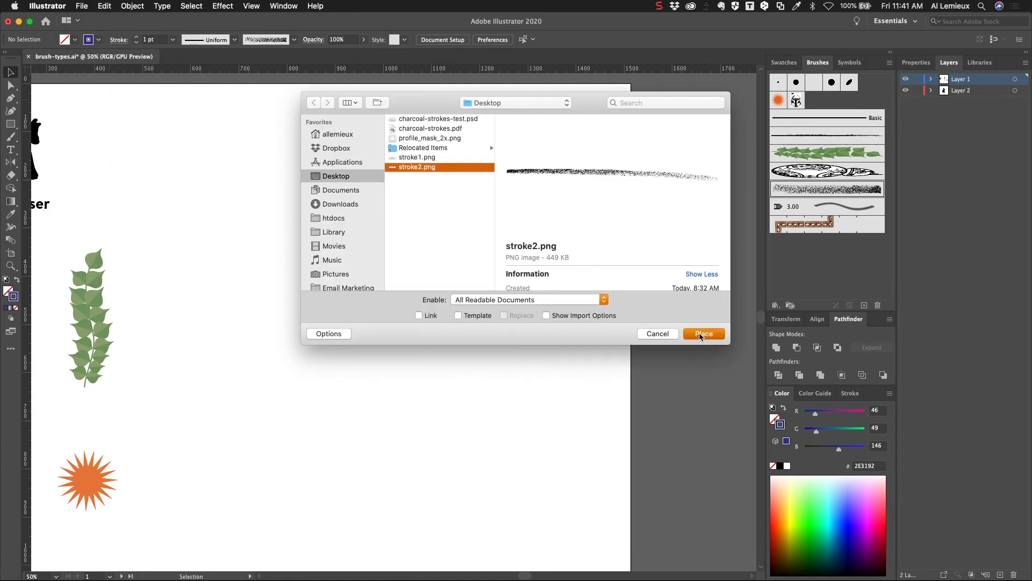
{"action": "left_click_drag", "start_coordinate": [150, 269], "coordinate": [613, 370]}
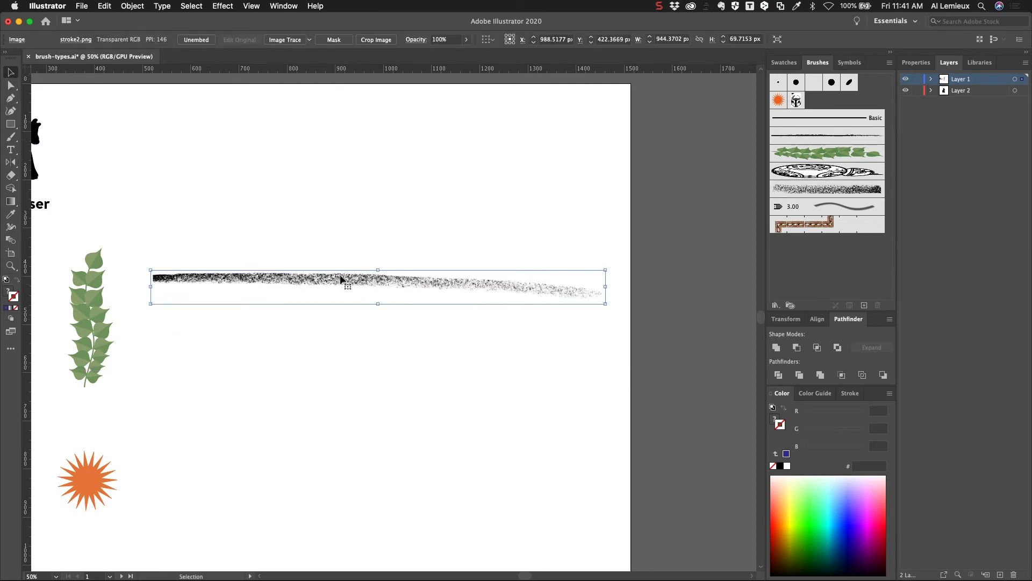
- Try tracing the placed stroke with the Black and White Logo preset and with the default preset, undoing each trace
{"action": "left_click", "coordinate": [310, 40]}
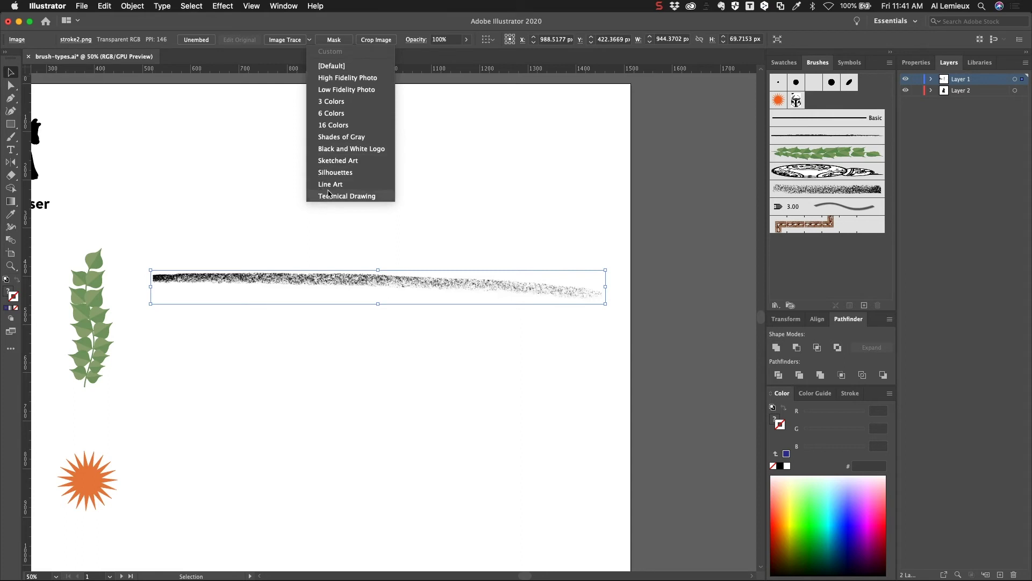
{"action": "left_click", "coordinate": [343, 153]}
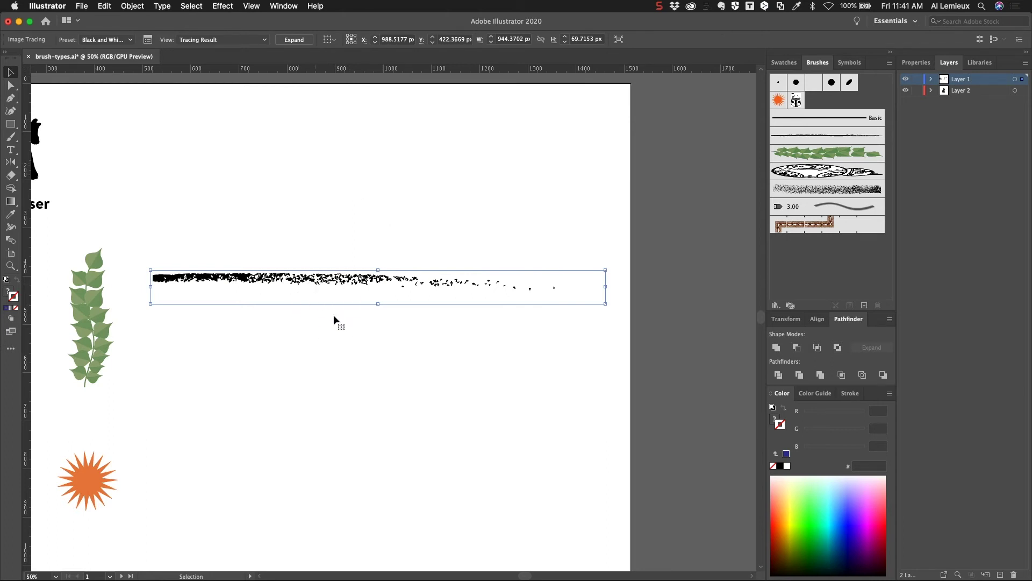
{"action": "key", "text": "a"}
{"action": "key", "text": "ctrl+z"}
{"action": "key", "text": "v"}
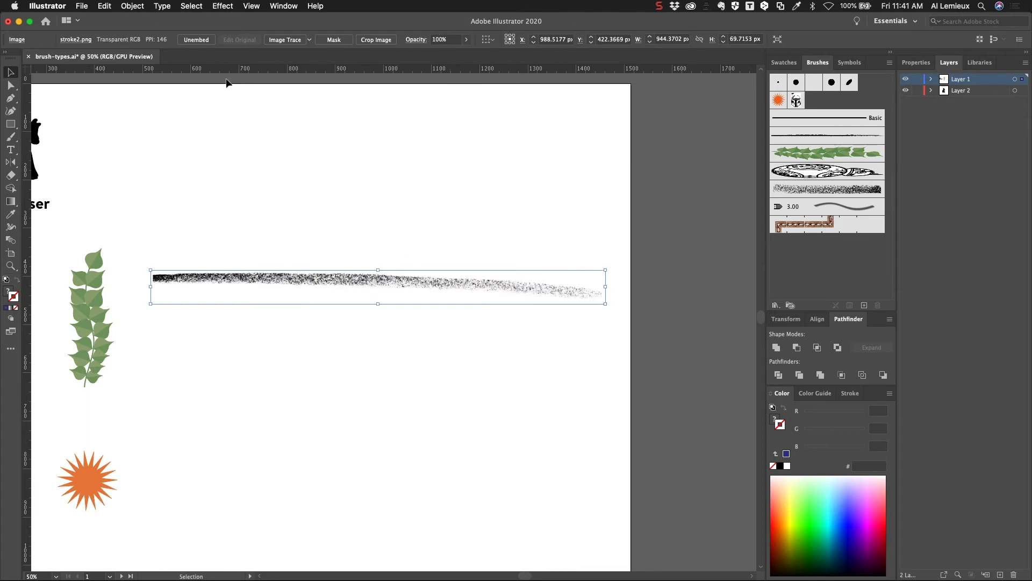
{"action": "left_click", "coordinate": [285, 39]}
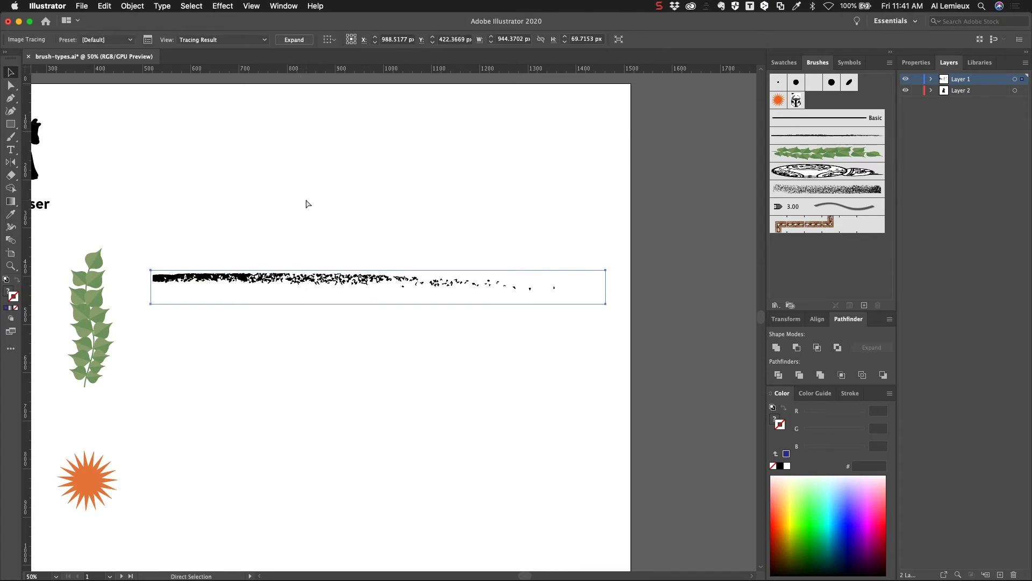
{"action": "key", "text": "ctrl+z"}
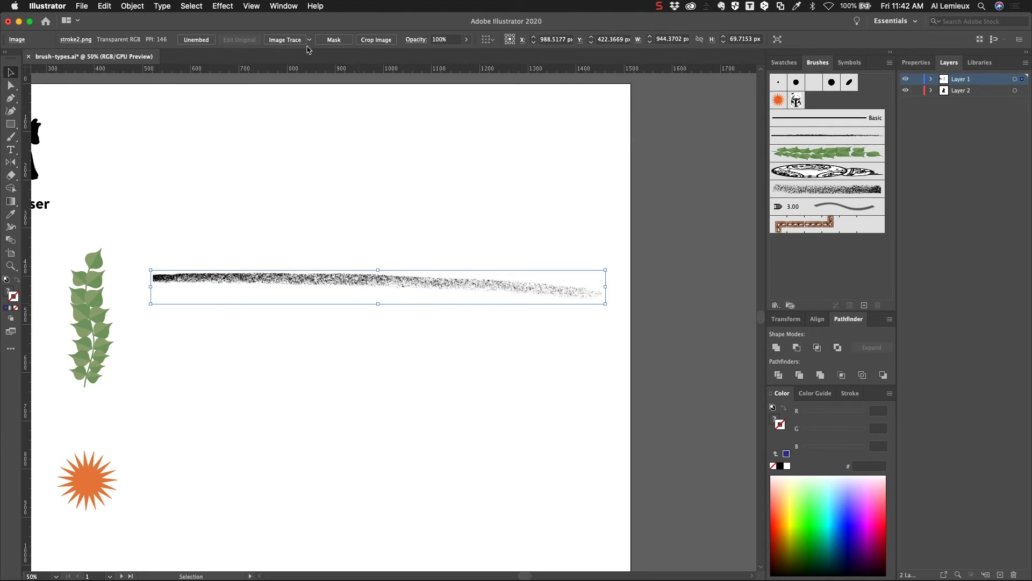
- Show the Image Trace settings, turn on the preview, and trace the placed stroke with the Shades of Gray preset
{"action": "left_click", "coordinate": [286, 6]}
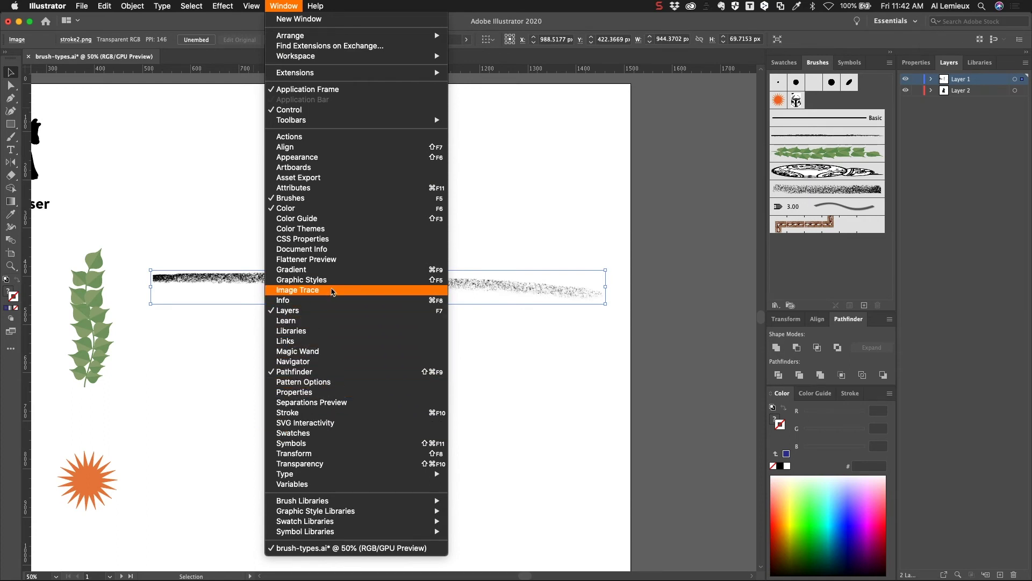
{"action": "left_click", "coordinate": [343, 292]}
{"action": "double_click", "coordinate": [165, 143]}
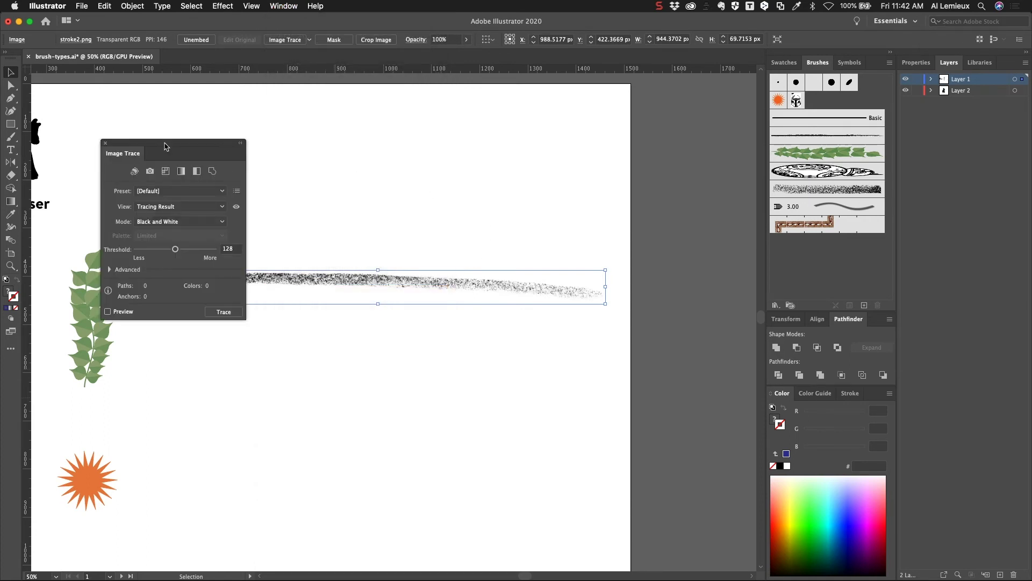
{"action": "mouse_move", "coordinate": [215, 145]}
{"action": "left_mouse_down"}
{"action": "mouse_move", "coordinate": [661, 137]}
{"action": "mouse_move", "coordinate": [690, 152]}
{"action": "left_mouse_up"}
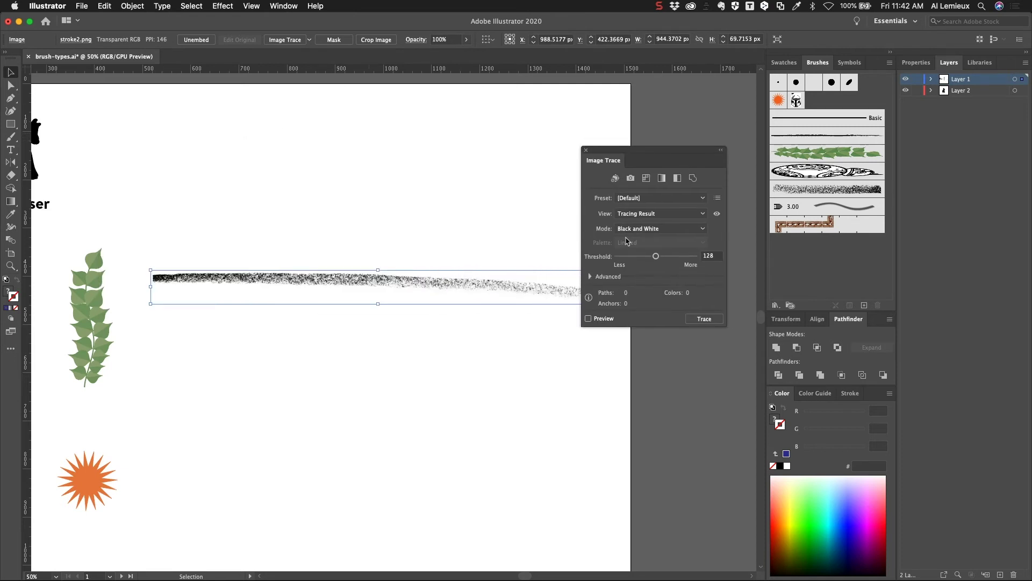
{"action": "left_click", "coordinate": [589, 318]}
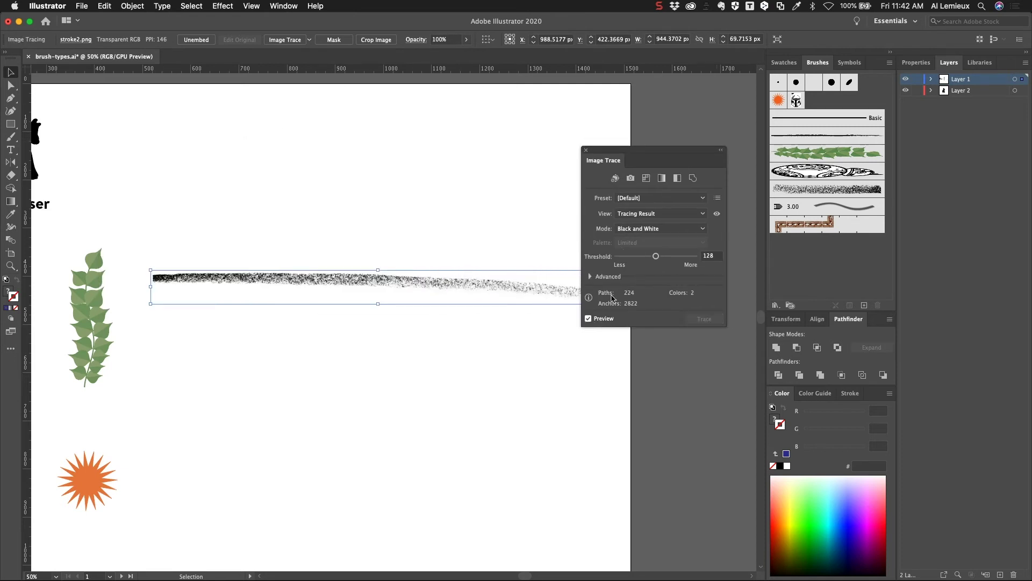
{"action": "left_click", "coordinate": [658, 200]}
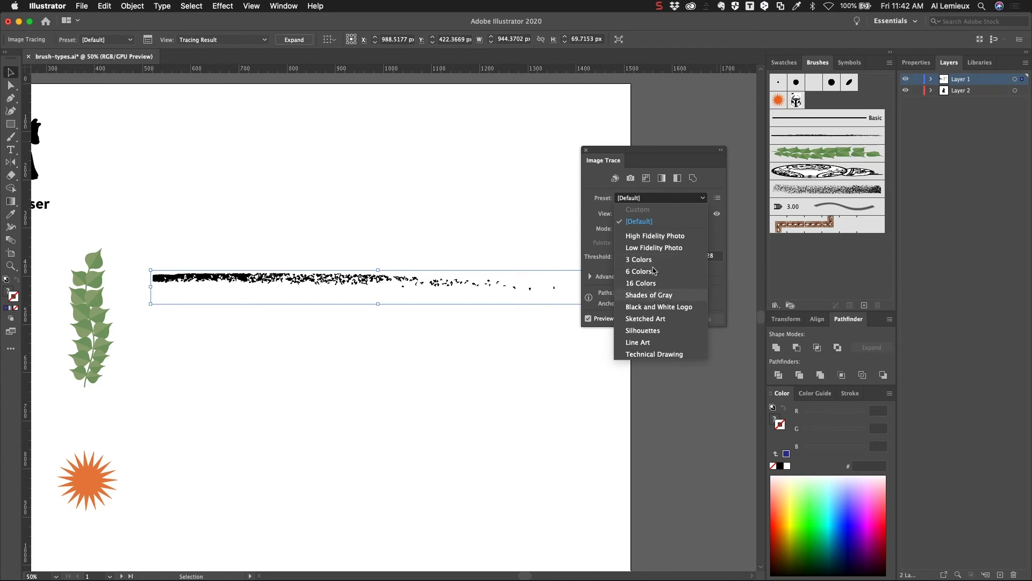
{"action": "key", "text": "Return"}
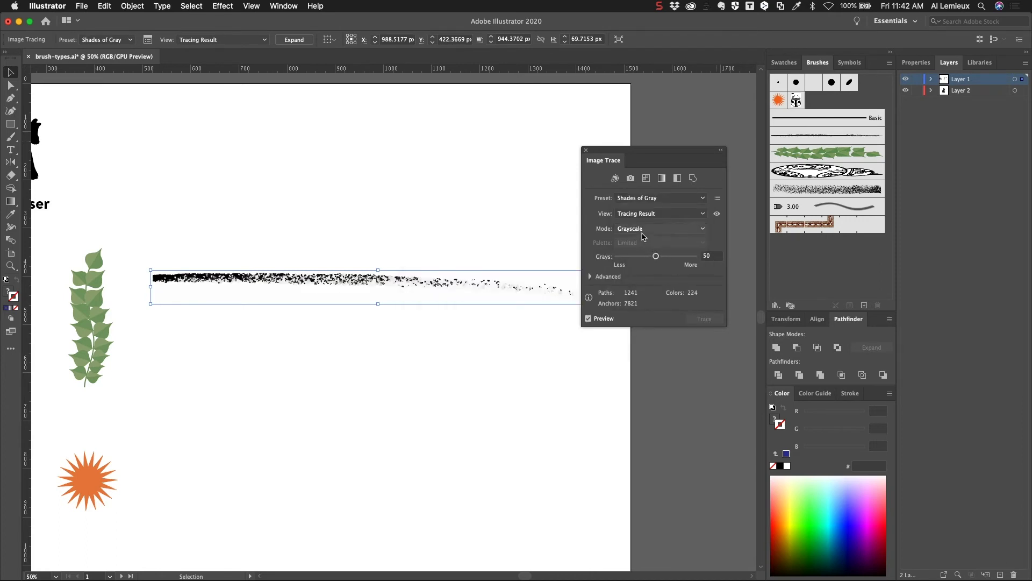
{"action": "left_click_drag", "start_coordinate": [647, 150], "coordinate": [670, 156]}
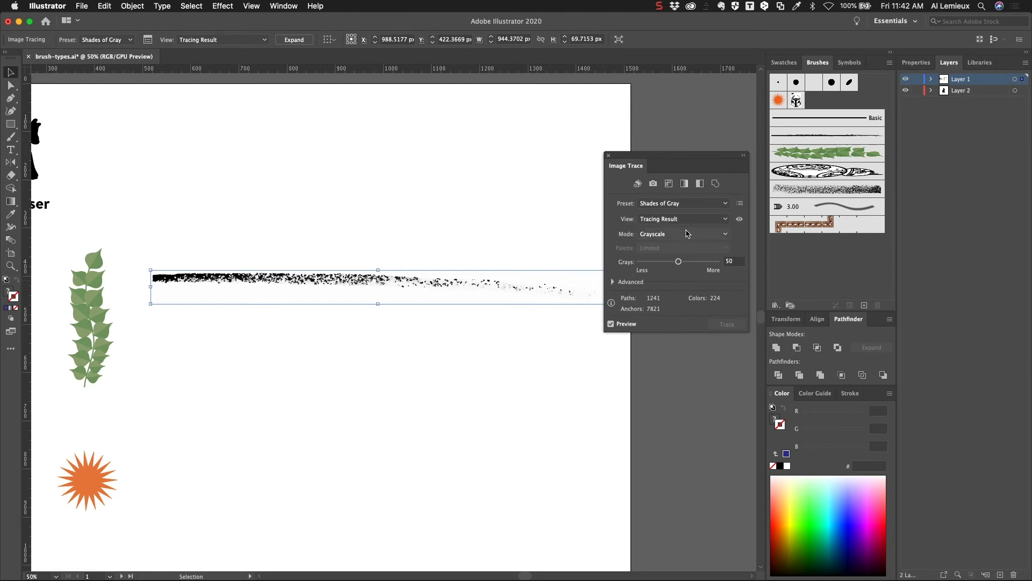
- Set the tracing's Grays to 57, and in the advanced settings set Paths to 56% and Noise to 9 px
{"action": "left_click_drag", "start_coordinate": [679, 262], "coordinate": [693, 262]}
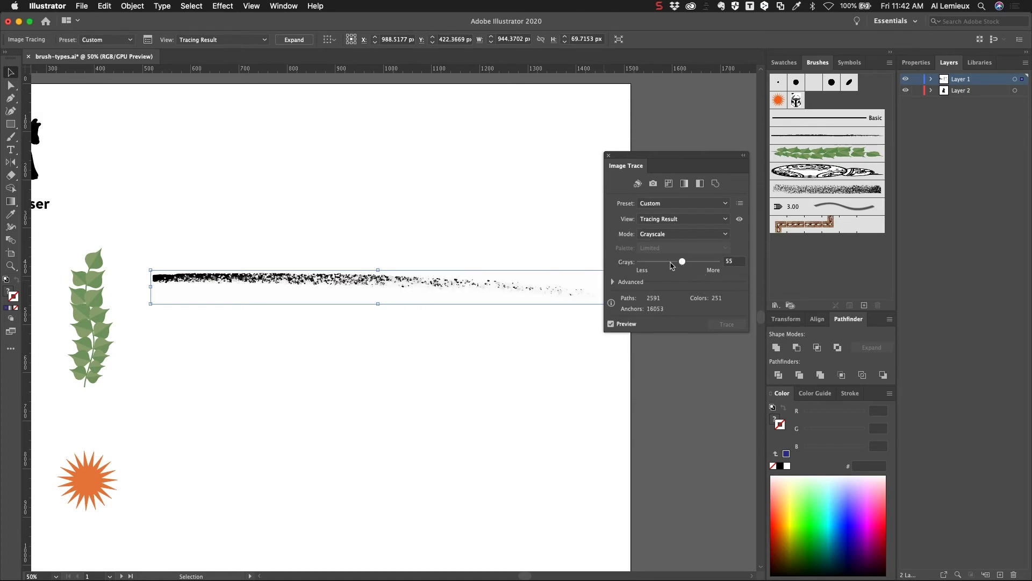
{"action": "left_click_drag", "start_coordinate": [692, 262], "coordinate": [656, 268]}
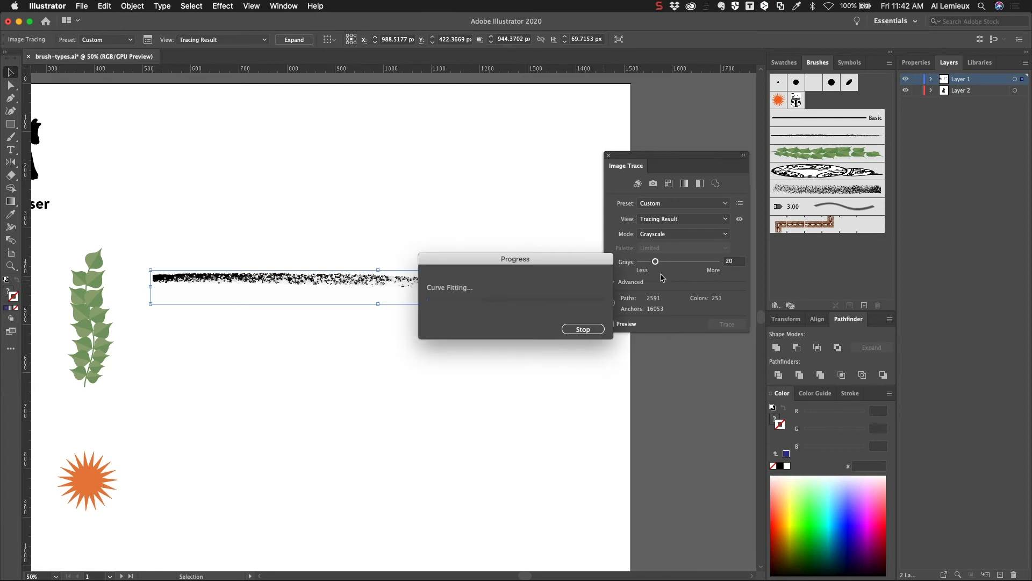
{"action": "left_click_drag", "start_coordinate": [655, 262], "coordinate": [684, 262]}
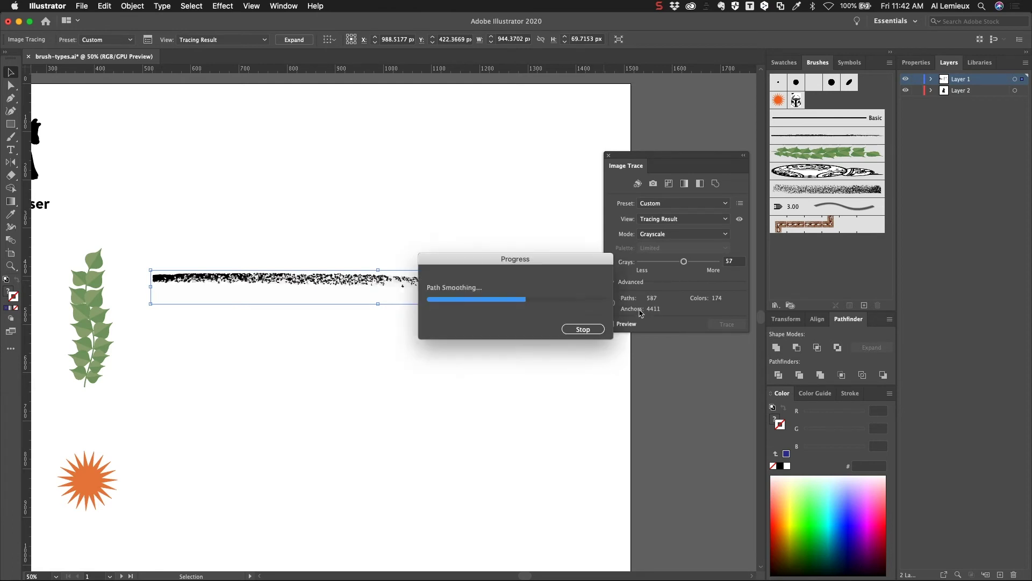
{"action": "left_click", "coordinate": [613, 282]}
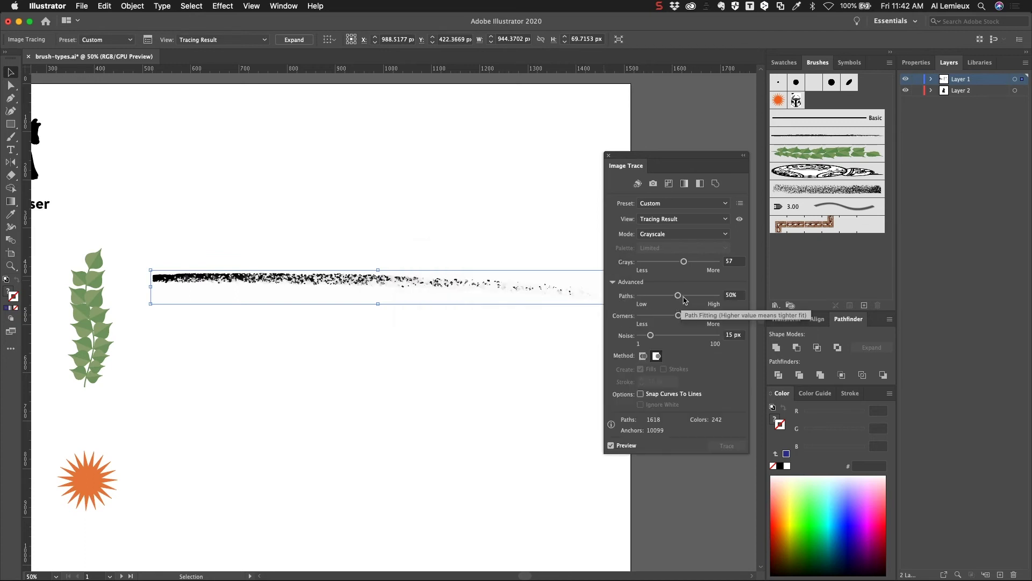
{"action": "left_click_drag", "start_coordinate": [678, 295], "coordinate": [683, 296]}
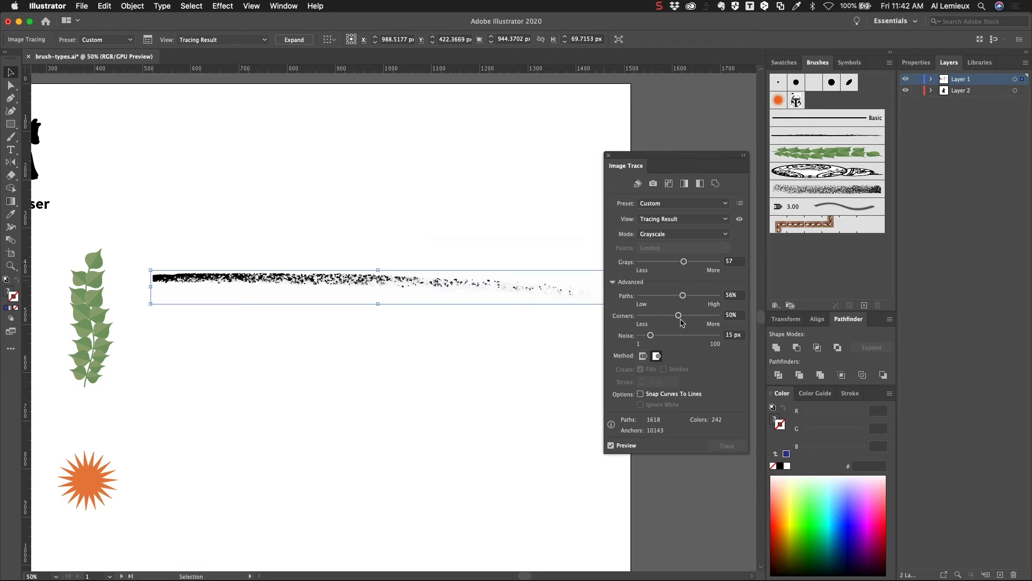
{"action": "left_click_drag", "start_coordinate": [651, 337], "coordinate": [648, 338]}
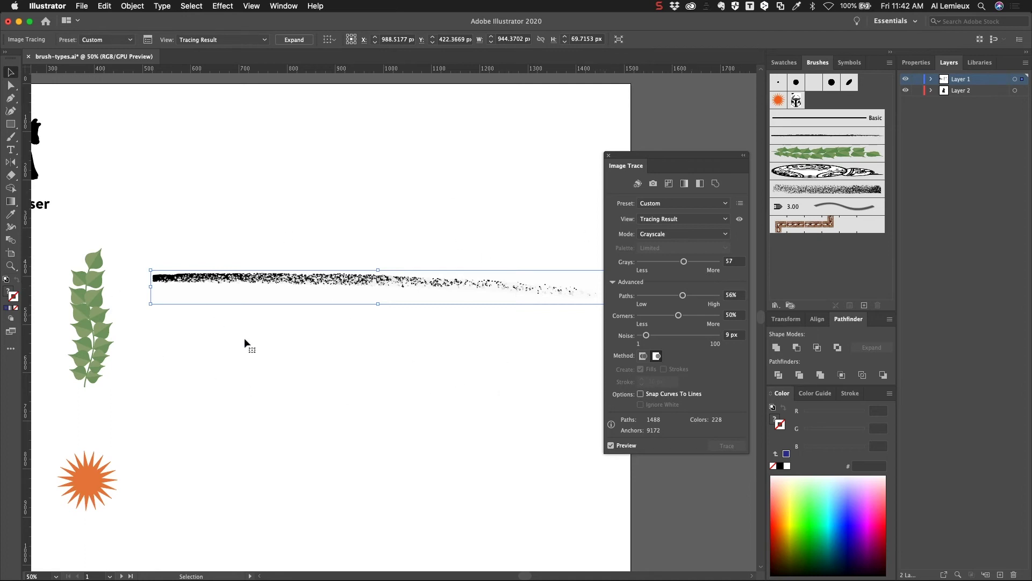
- Close the Image Trace settings, expand the traced stroke into vector paths, and deselect it
{"action": "left_click", "coordinate": [609, 155]}
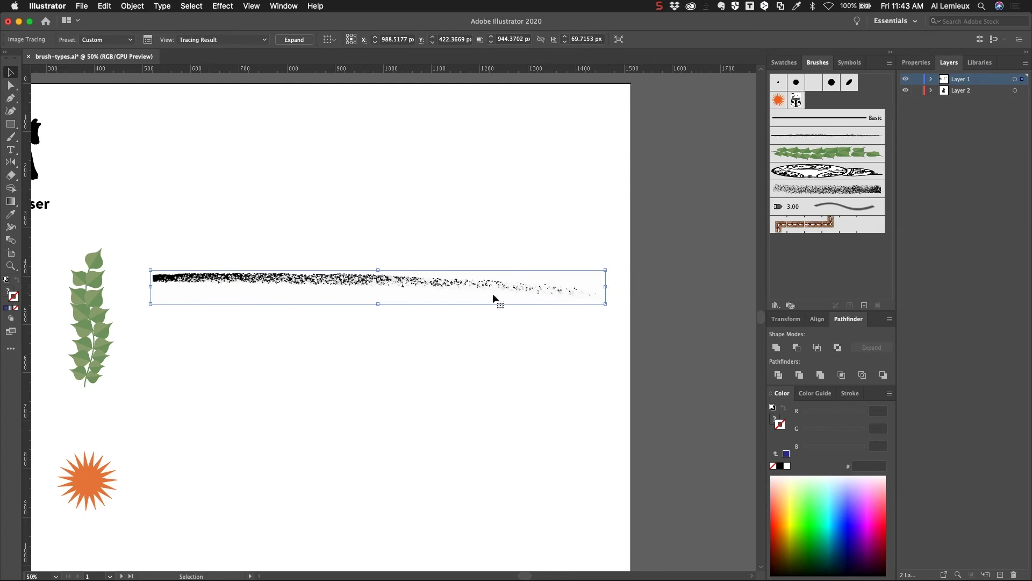
{"action": "left_click", "coordinate": [294, 40]}
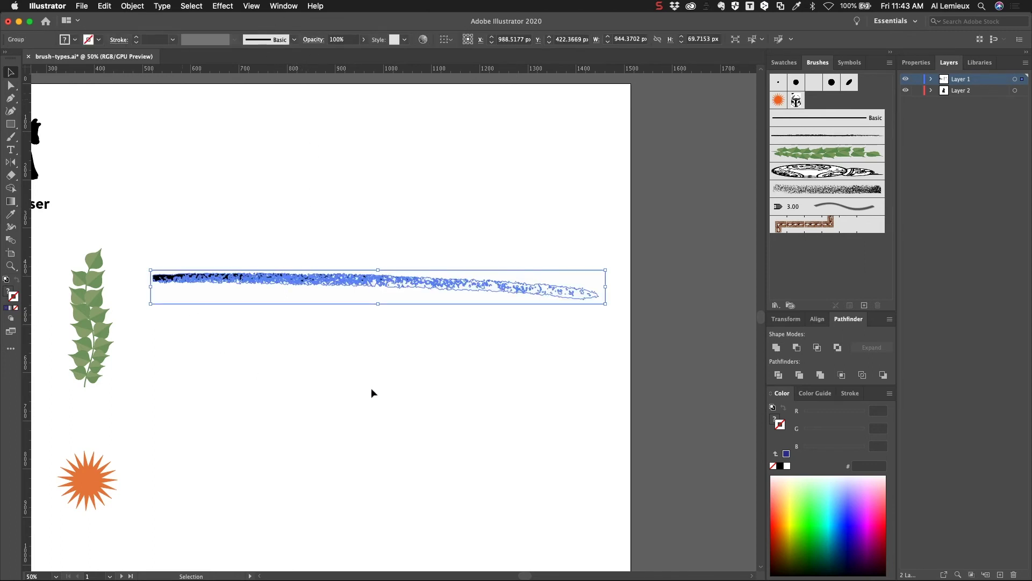
{"action": "left_click", "coordinate": [219, 231]}
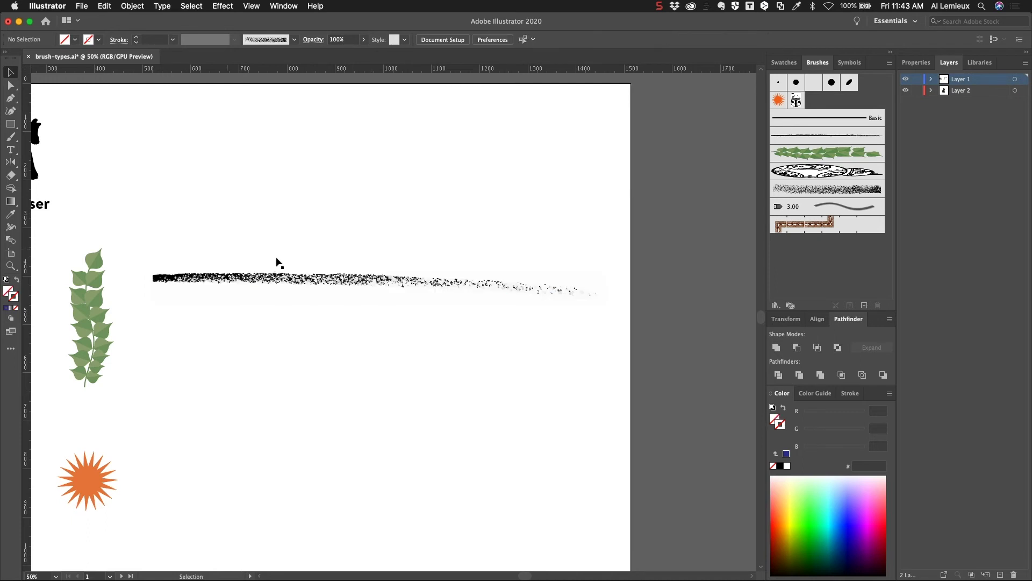
- Select the whole expanded charcoal stroke and start a new art brush from it
{"action": "left_click_drag", "start_coordinate": [136, 225], "coordinate": [613, 361]}
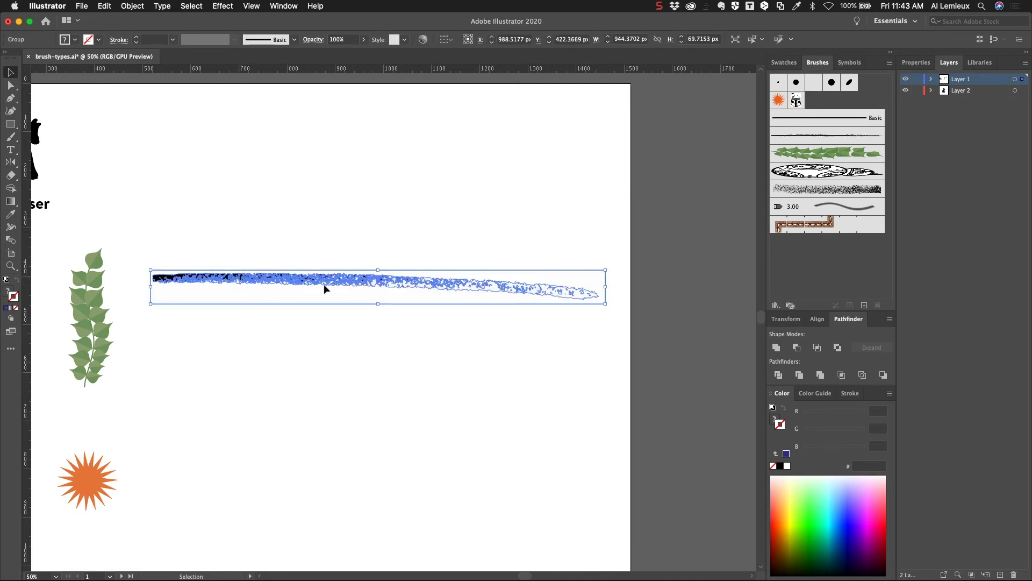
{"action": "mouse_move", "coordinate": [325, 288]}
{"action": "left_mouse_down"}
{"action": "mouse_move", "coordinate": [683, 283]}
{"action": "mouse_move", "coordinate": [798, 269]}
{"action": "left_mouse_up"}
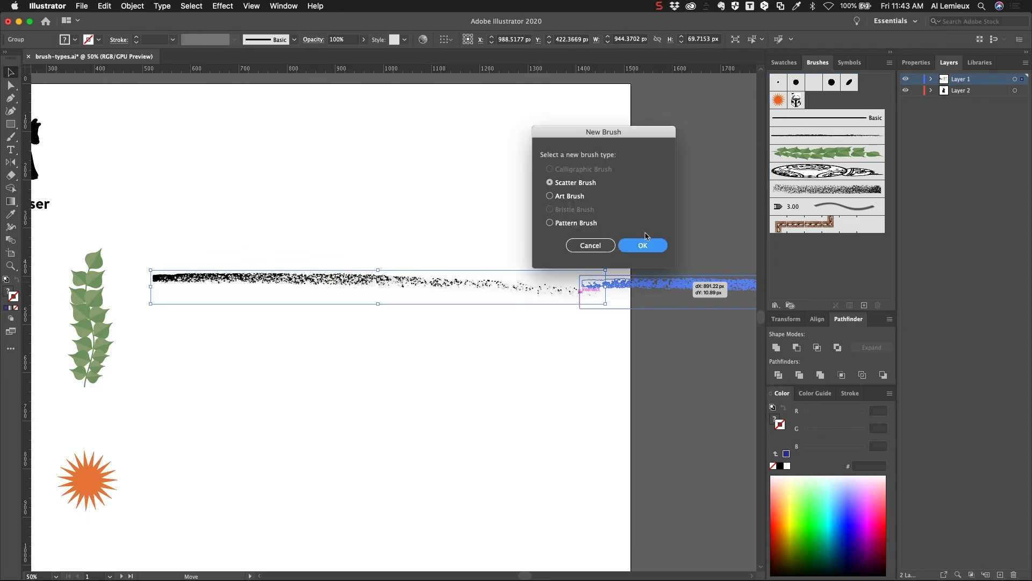
{"action": "left_click", "coordinate": [568, 197]}
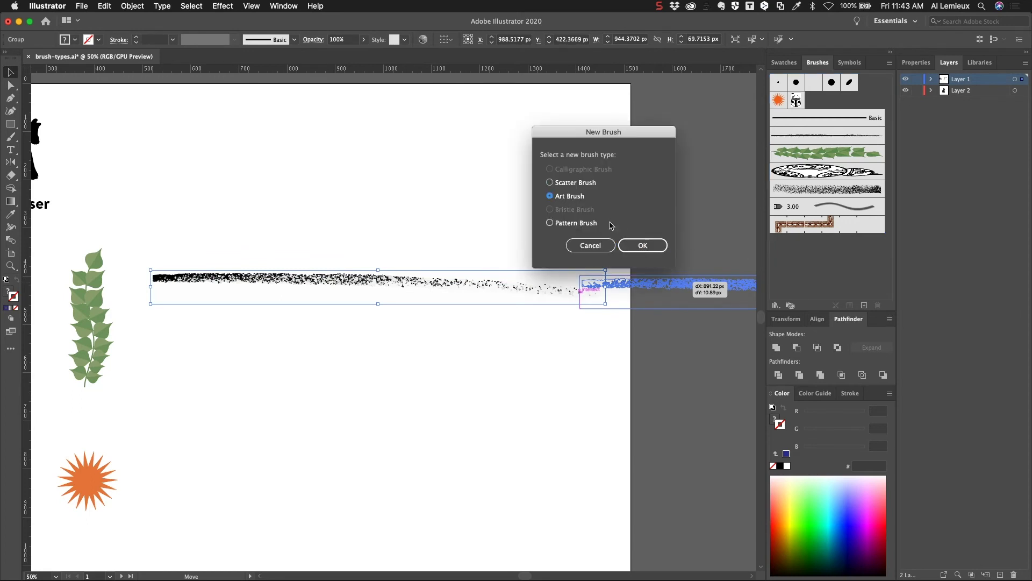
{"action": "left_click", "coordinate": [650, 246]}
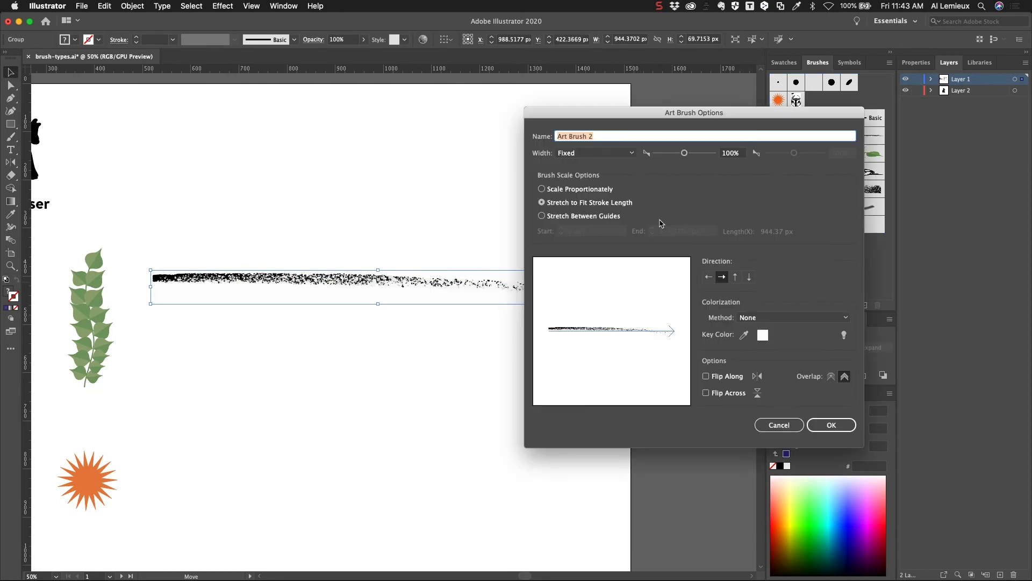
- Name the art brush Charcoal 2, set its direction from right to left and its colorization method to Tints, and save it
{"action": "type", "text": "Charcoal"}
{"action": "left_click", "coordinate": [705, 280]}
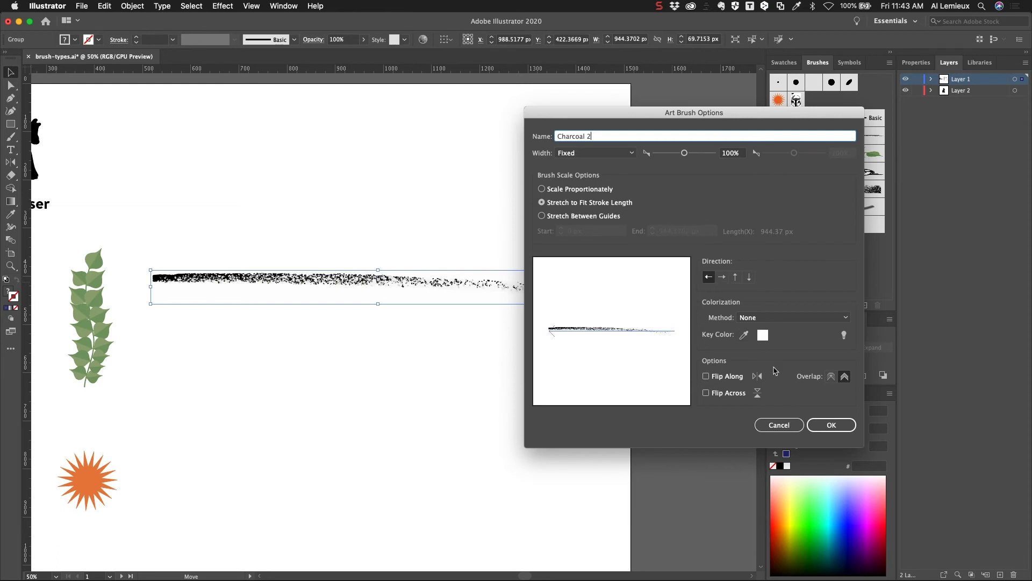
{"action": "left_click", "coordinate": [775, 319]}
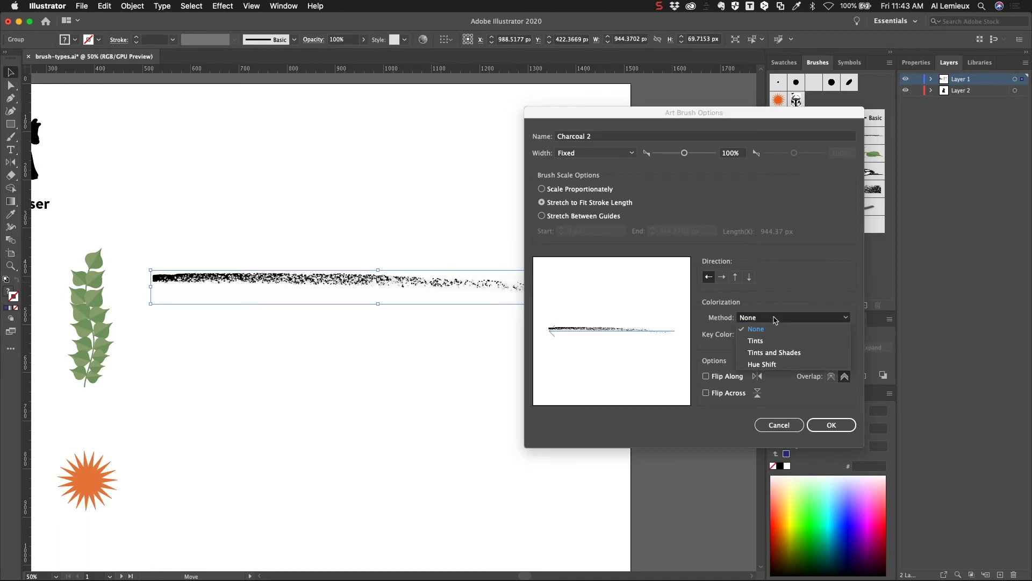
{"action": "left_click", "coordinate": [773, 346]}
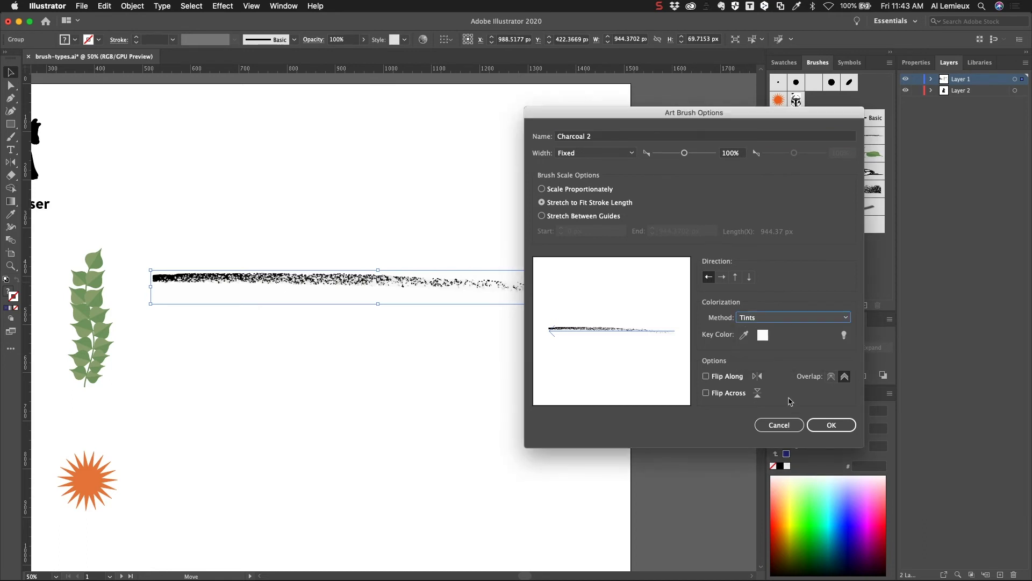
{"action": "left_click", "coordinate": [831, 426]}
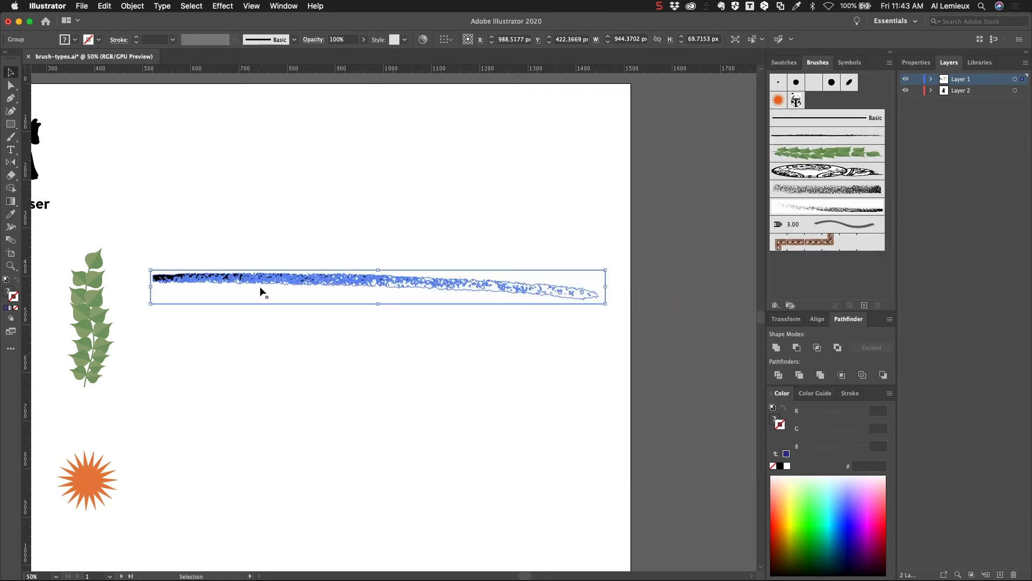
- Delete the source stroke and paint a rising S-shaped Paintbrush stroke about 825 by 488 px with the Charcoal 2 brush
{"action": "key", "text": "Delete"}
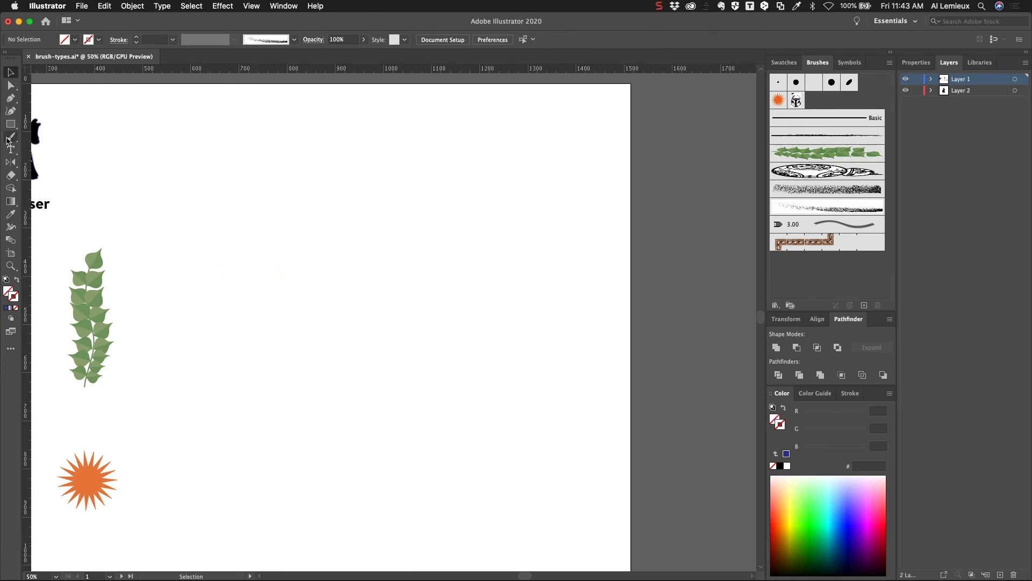
{"action": "left_click", "coordinate": [10, 137]}
{"action": "mouse_move", "coordinate": [166, 414]}
{"action": "left_mouse_down"}
{"action": "mouse_move", "coordinate": [194, 385]}
{"action": "mouse_move", "coordinate": [327, 332]}
{"action": "left_mouse_up"}
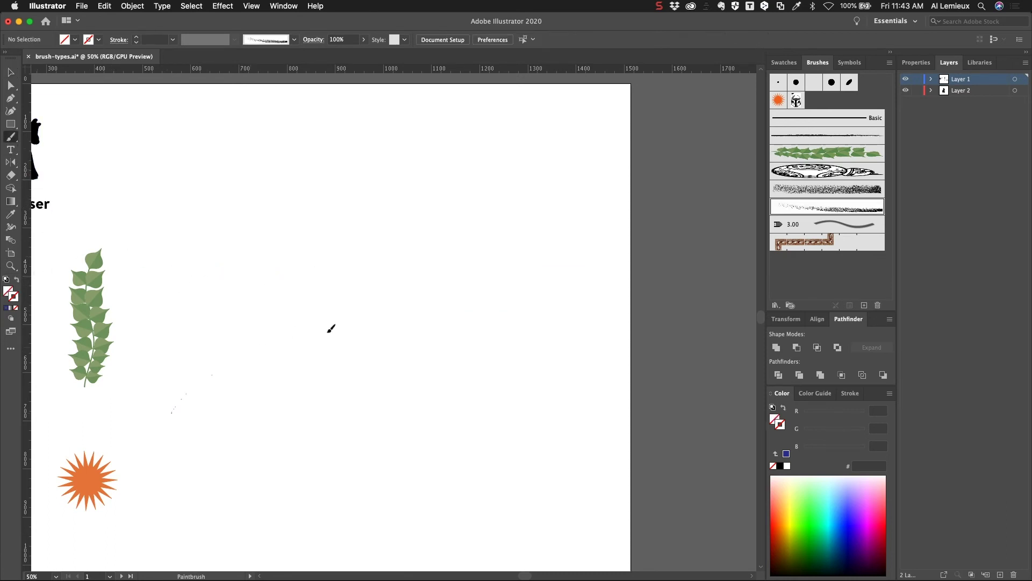
{"action": "left_click_drag", "start_coordinate": [582, 177], "coordinate": [582, 177]}
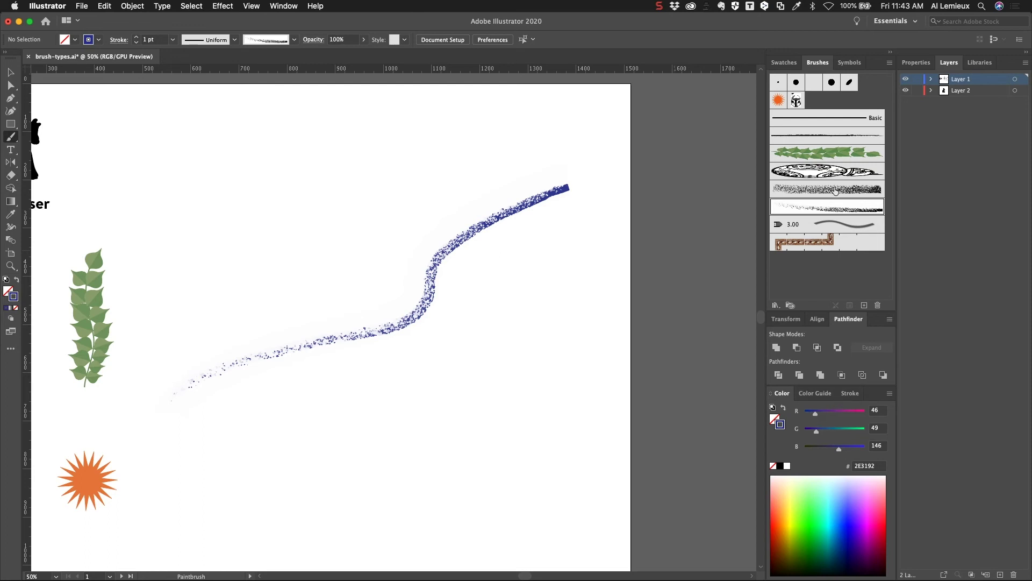
- Try a red and a brown swatch as stroke color with nothing selected, and undo the short test stroke
{"action": "left_click", "coordinate": [786, 63]}
{"action": "left_click", "coordinate": [802, 136]}
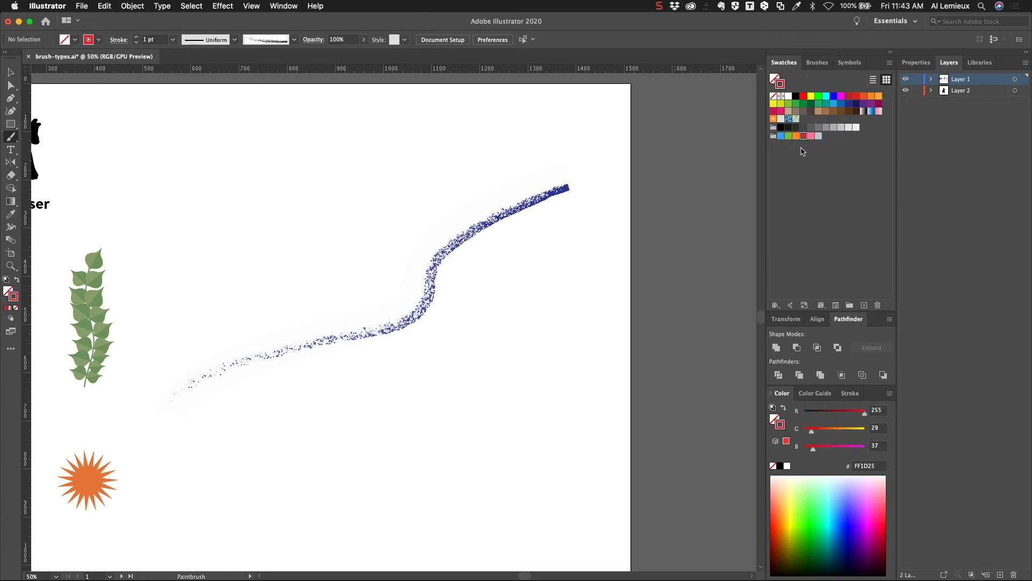
{"action": "left_click", "coordinate": [842, 111]}
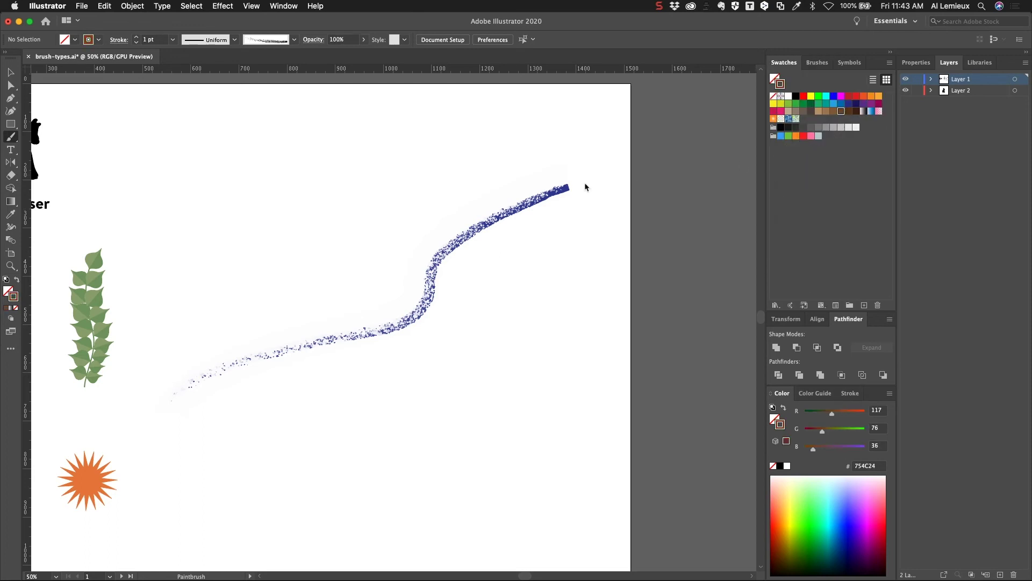
{"action": "left_click_drag", "start_coordinate": [518, 253], "coordinate": [534, 275]}
{"action": "key", "text": "ctrl+z"}
- Select the painted charcoal stroke and recolor it with the dark blue swatch 1B1464, then with the light blue swatch 29ABE2
{"action": "key", "text": "v"}
{"action": "left_click_drag", "start_coordinate": [309, 234], "coordinate": [501, 367]}
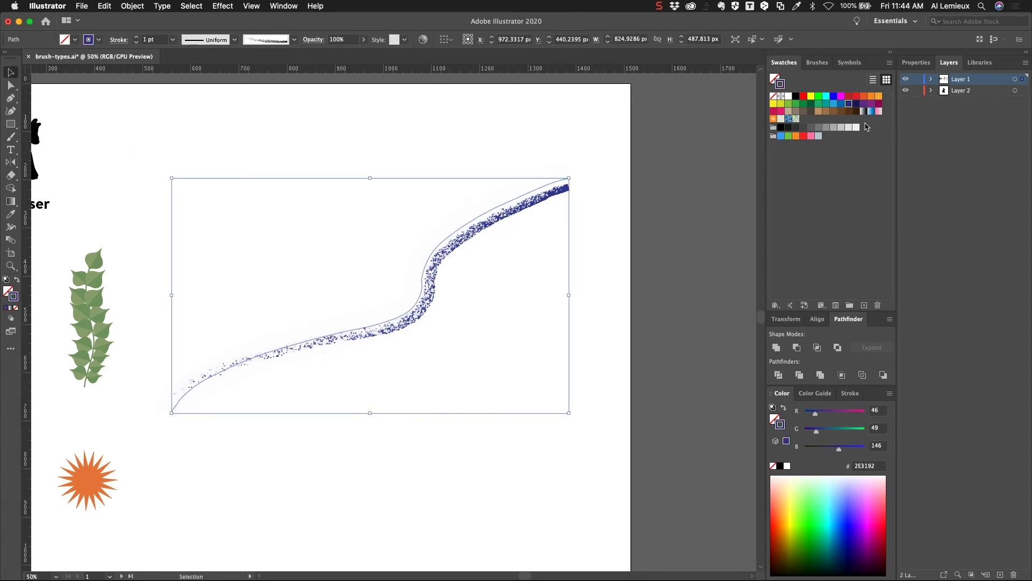
{"action": "left_click", "coordinate": [856, 104]}
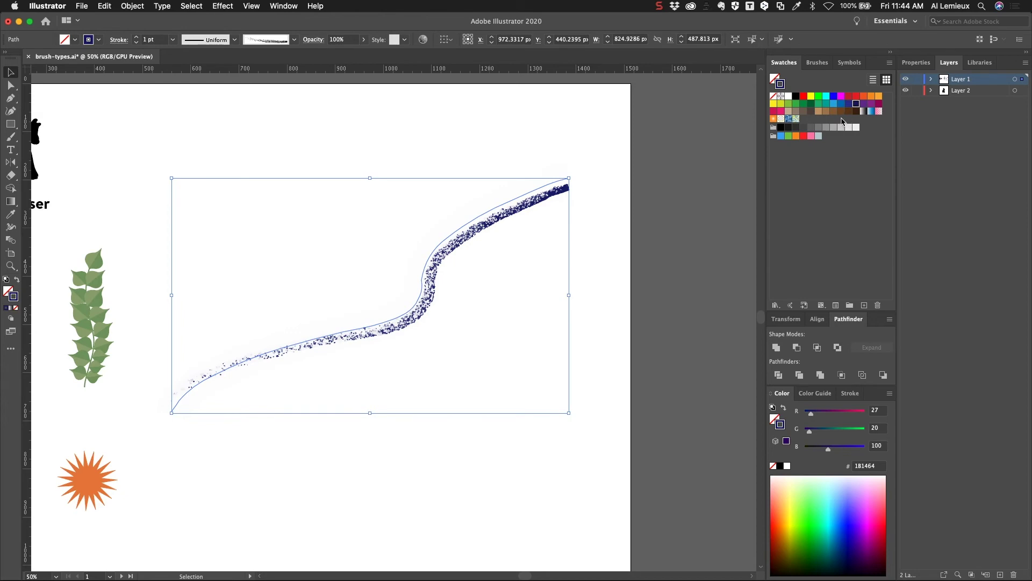
{"action": "left_click", "coordinate": [834, 104]}
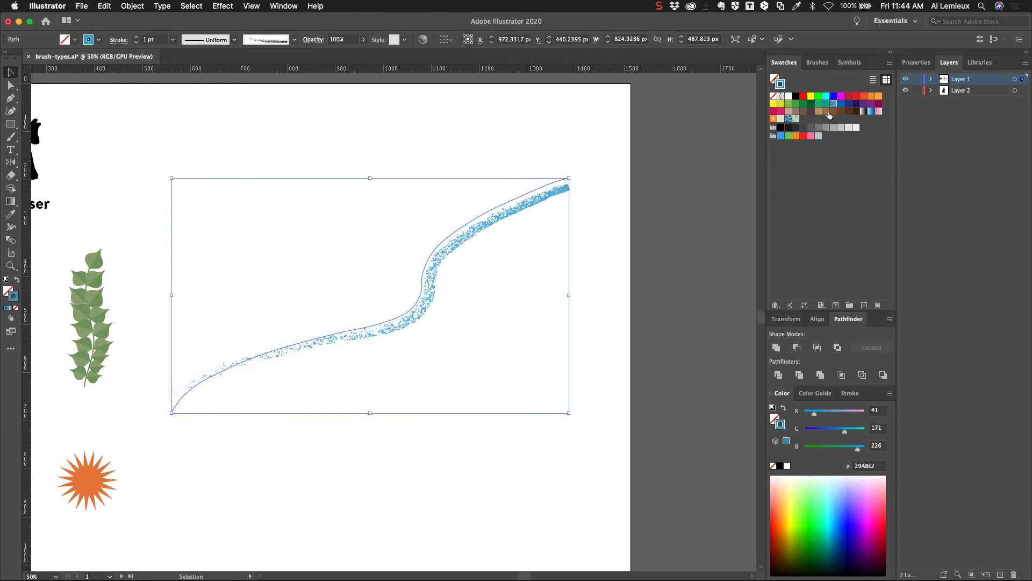
- Delete the light blue charcoal stroke from the artboard
{"action": "left_click", "coordinate": [288, 140]}
{"action": "mouse_move", "coordinate": [212, 311]}
{"action": "left_mouse_down"}
{"action": "mouse_move", "coordinate": [478, 224]}
{"action": "mouse_move", "coordinate": [392, 244]}
{"action": "left_mouse_up"}
{"action": "left_click", "coordinate": [486, 321]}
{"action": "key", "text": "Delete"}
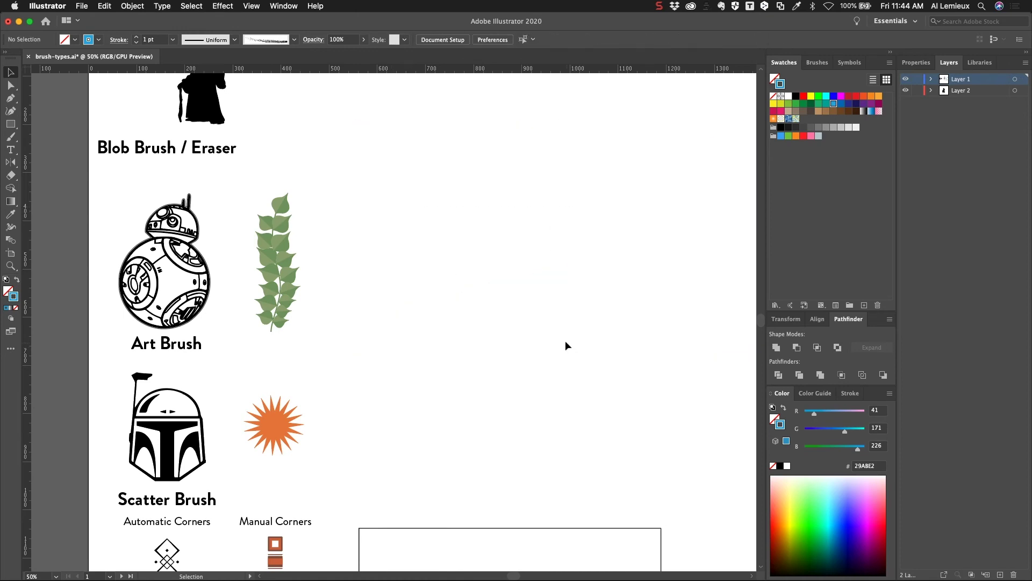
{"action": "left_click_drag", "start_coordinate": [411, 369], "coordinate": [401, 224]}
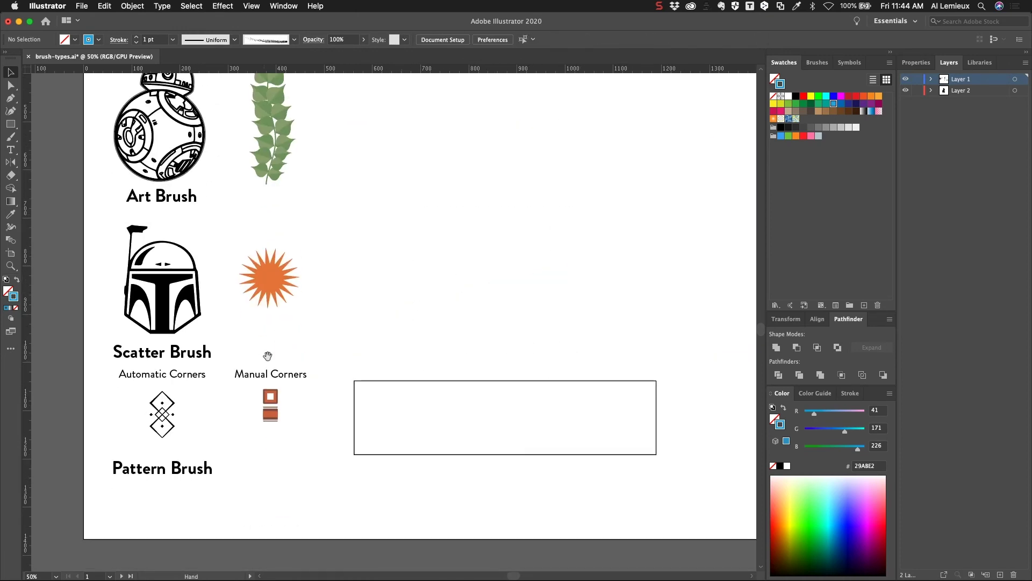
{"action": "mouse_move", "coordinate": [268, 355]}
{"action": "left_mouse_down"}
{"action": "mouse_move", "coordinate": [335, 255]}
{"action": "mouse_move", "coordinate": [369, 430]}
{"action": "mouse_move", "coordinate": [325, 263]}
{"action": "left_mouse_up"}
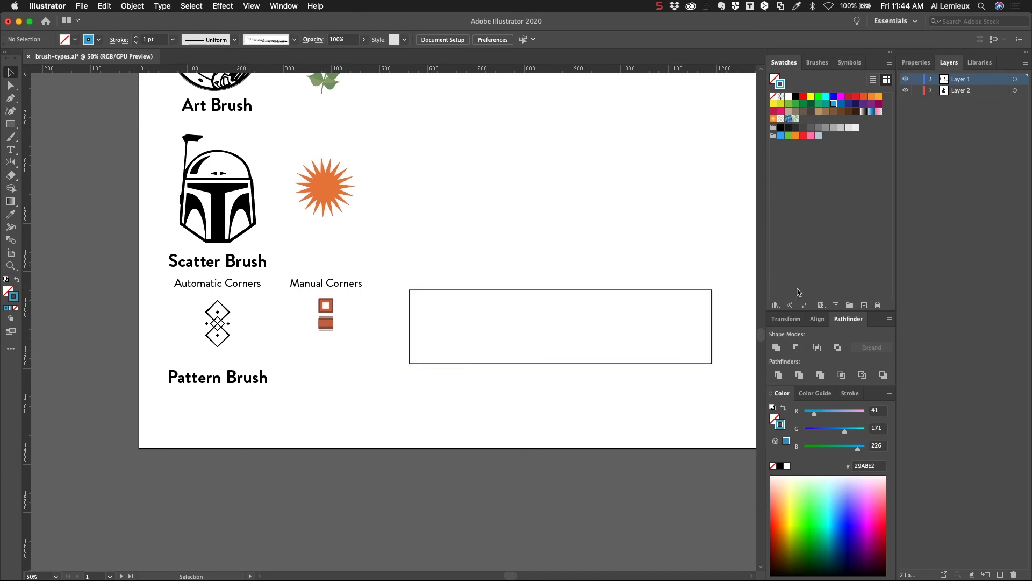
{"action": "left_click", "coordinate": [864, 305]}
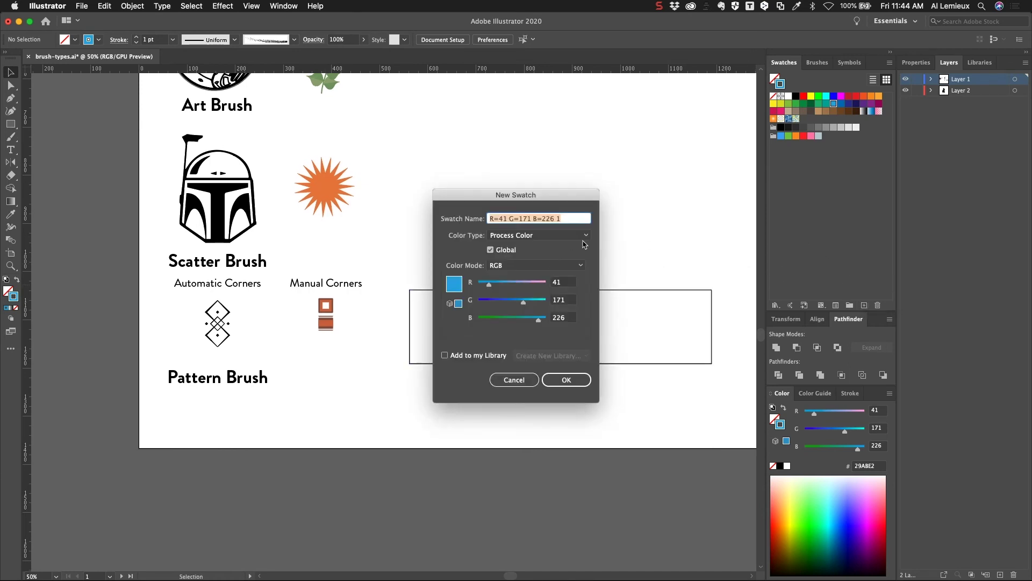
{"action": "left_click", "coordinate": [520, 382]}
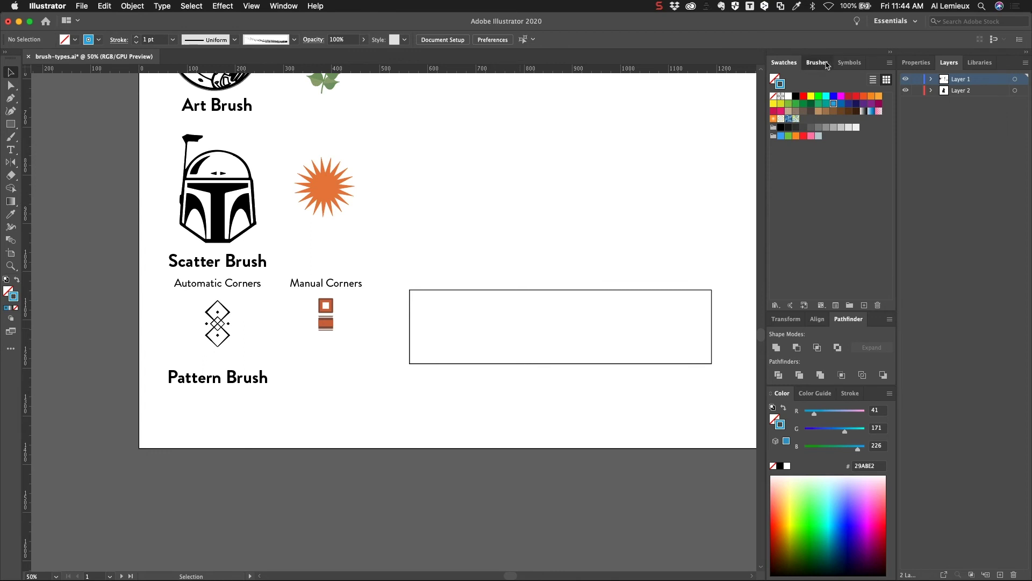
- Show the brushes and check which new brush types are available with nothing selected, without creating one
{"action": "left_click", "coordinate": [817, 62]}
{"action": "left_click", "coordinate": [864, 304]}
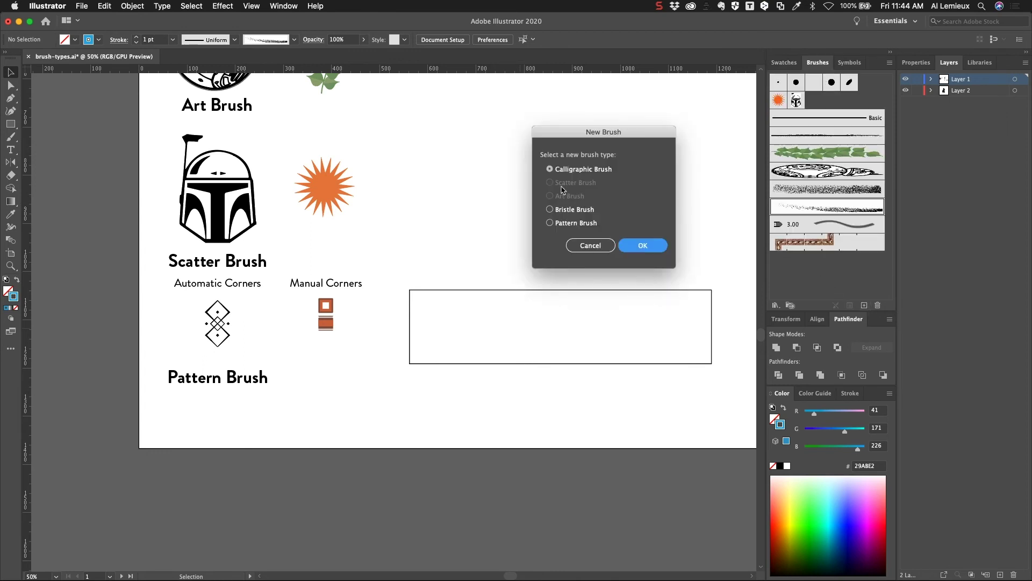
{"action": "left_click", "coordinate": [581, 249]}
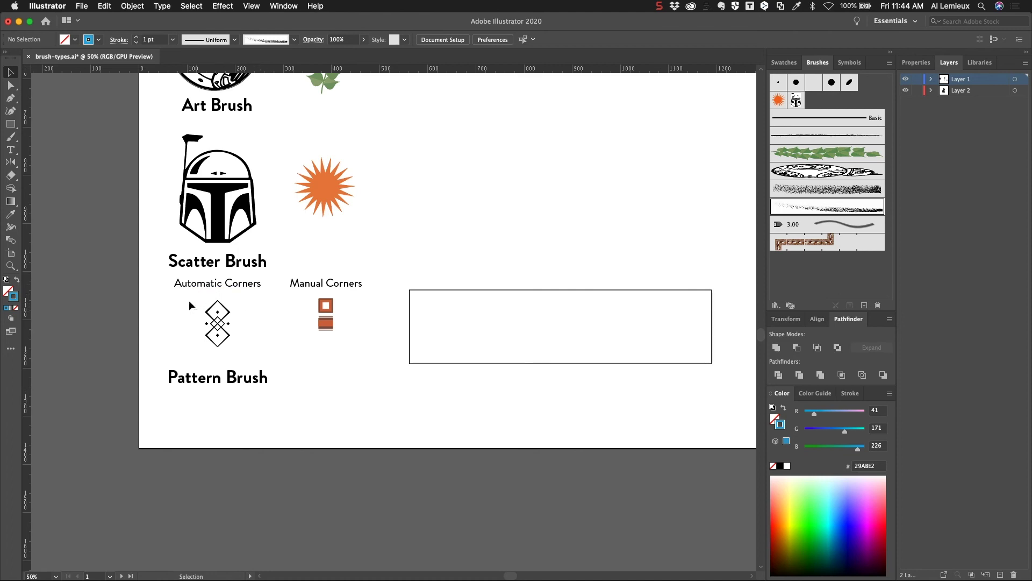
- Select the diamond artwork under Automatic Corners and start a new pattern brush from it
{"action": "left_click_drag", "start_coordinate": [222, 311], "coordinate": [437, 149]}
{"action": "left_click_drag", "start_coordinate": [341, 279], "coordinate": [380, 249]}
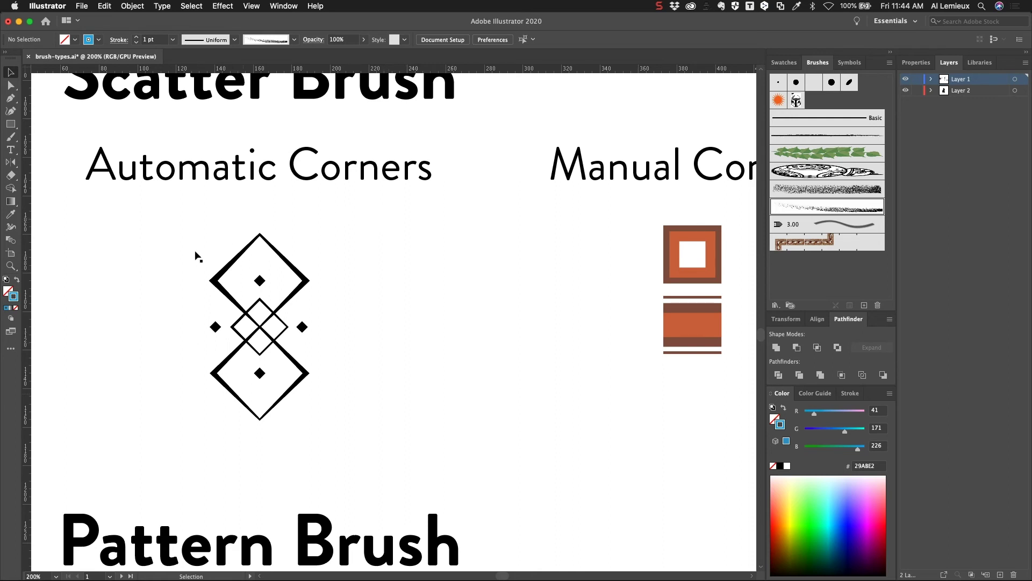
{"action": "left_click_drag", "start_coordinate": [170, 212], "coordinate": [353, 457]}
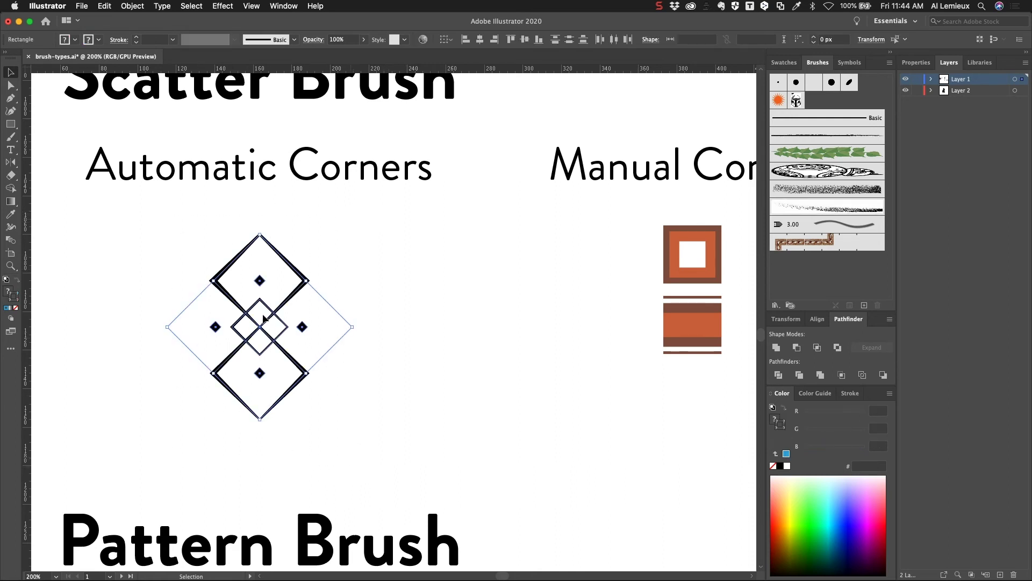
{"action": "mouse_move", "coordinate": [293, 302]}
{"action": "left_mouse_down"}
{"action": "mouse_move", "coordinate": [369, 288]}
{"action": "mouse_move", "coordinate": [753, 274]}
{"action": "mouse_move", "coordinate": [825, 287]}
{"action": "left_mouse_up"}
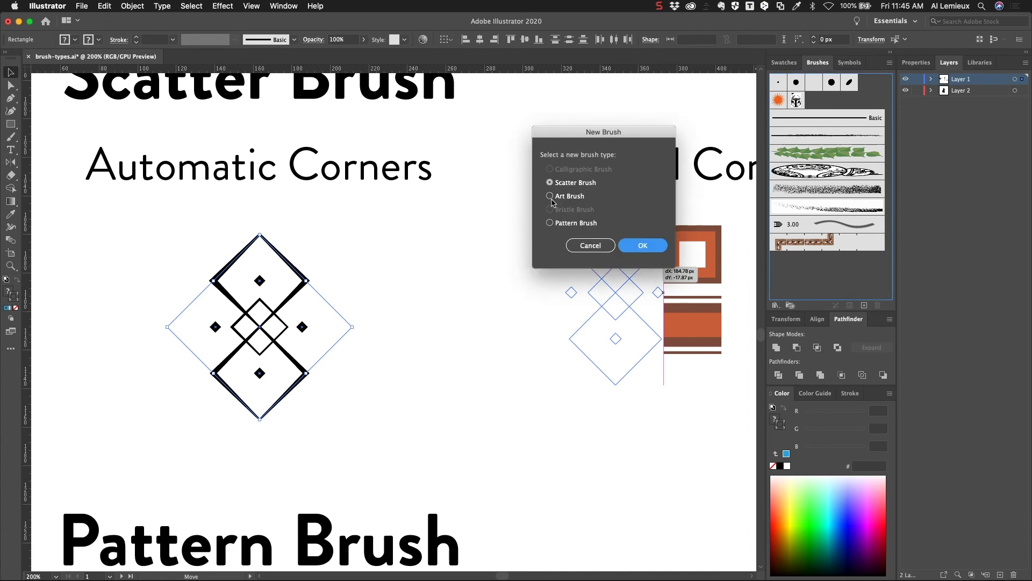
{"action": "left_click", "coordinate": [550, 222]}
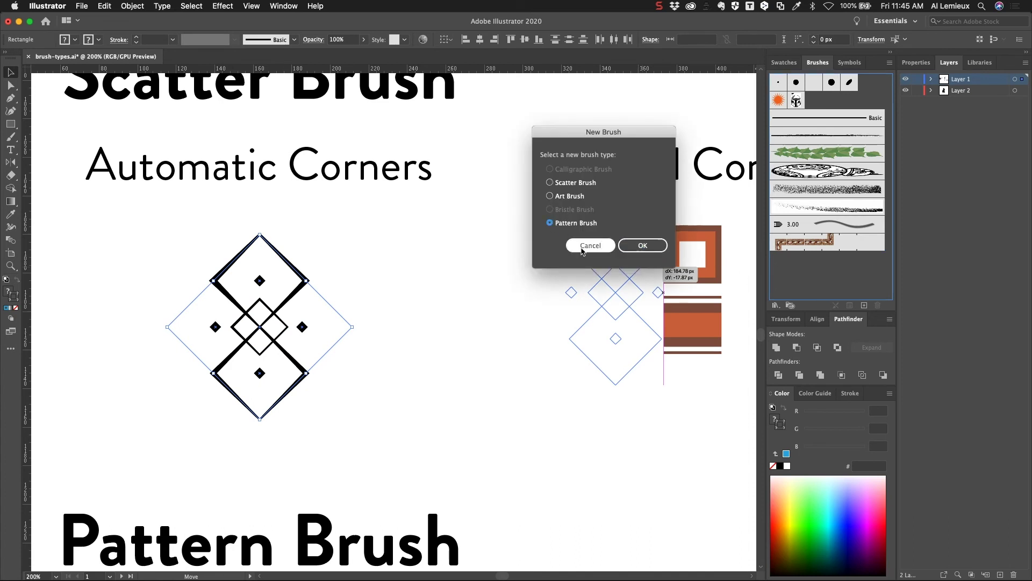
{"action": "left_click", "coordinate": [643, 246]}
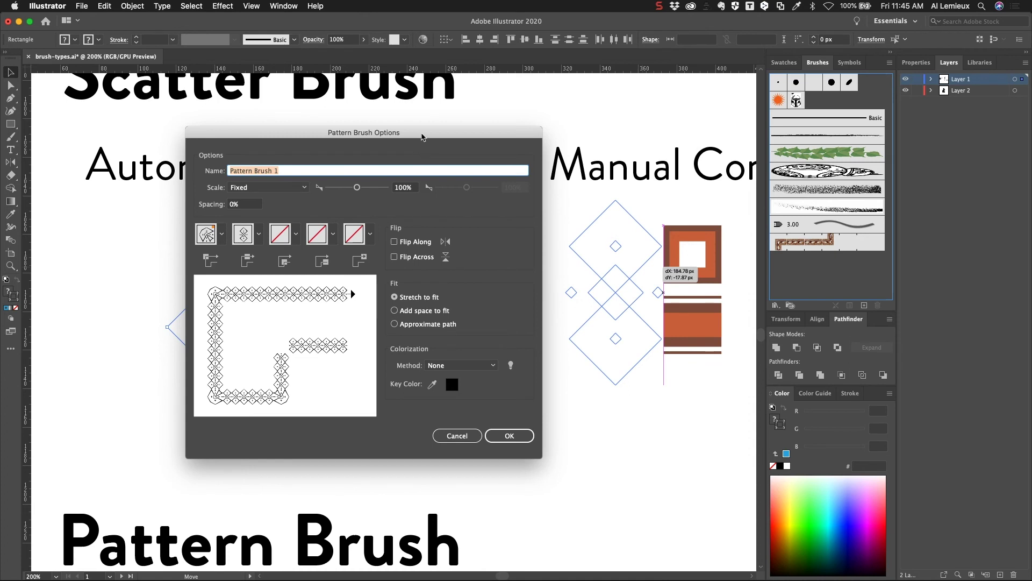
- Move the pattern brush options clear of the diamond artwork and set the outer corner tile to Auto-Overlap
{"action": "mouse_move", "coordinate": [421, 134]}
{"action": "left_mouse_down"}
{"action": "mouse_move", "coordinate": [644, 130]}
{"action": "mouse_move", "coordinate": [612, 132]}
{"action": "left_mouse_up"}
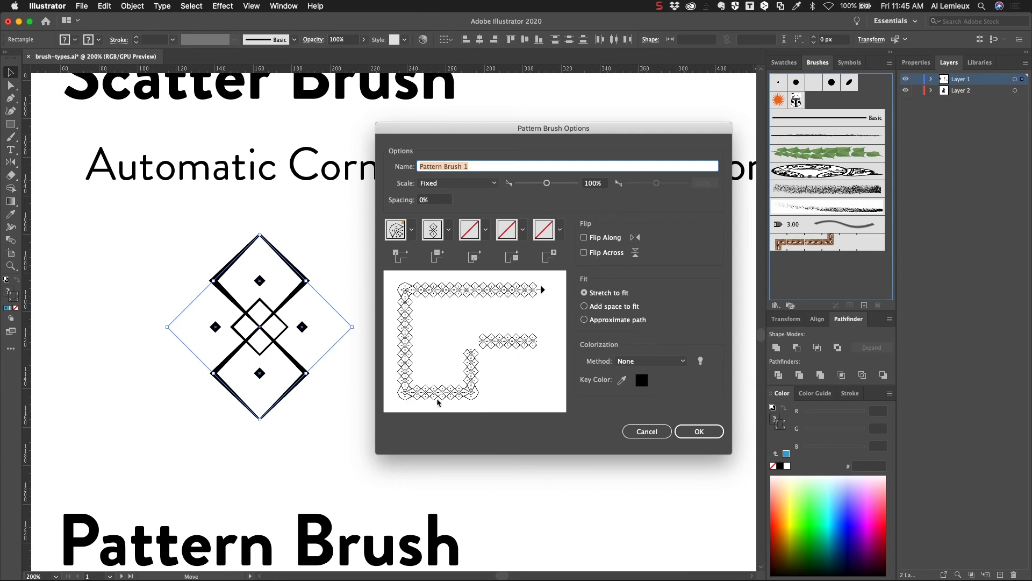
{"action": "left_click", "coordinate": [411, 230]}
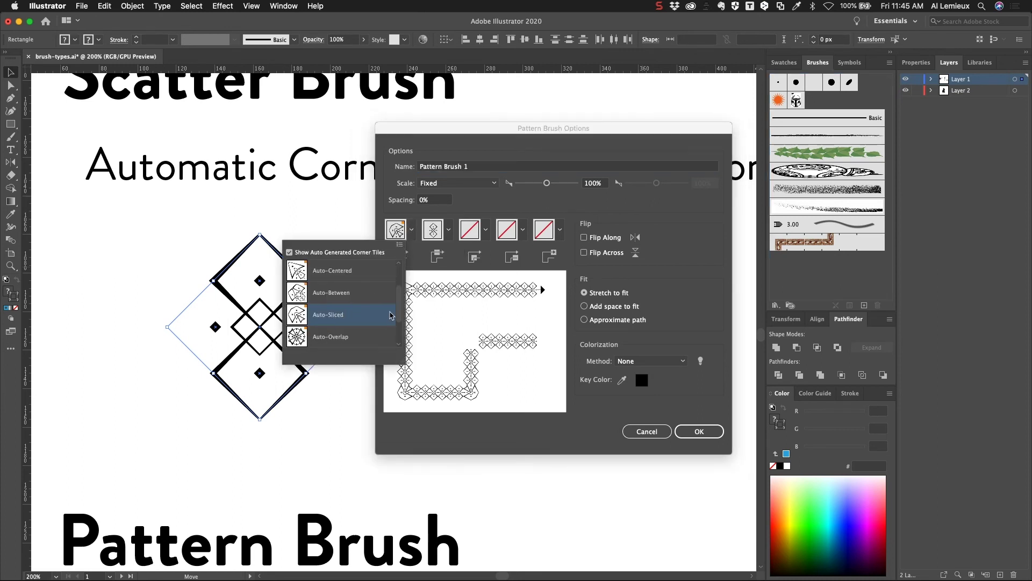
{"action": "scroll", "coordinate": [400, 317], "scroll_direction": "down", "scroll_amount": 2}
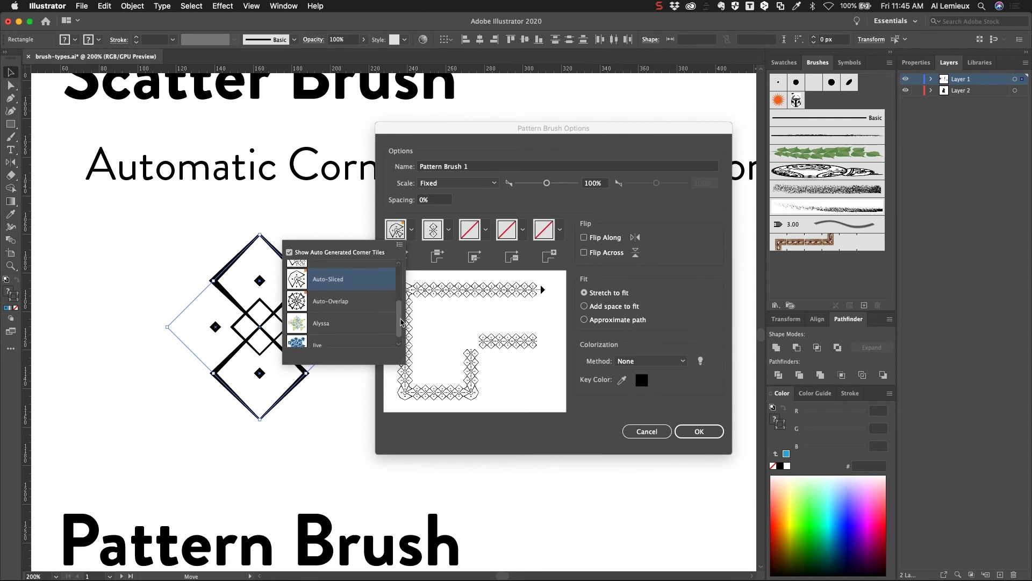
{"action": "left_click", "coordinate": [344, 306]}
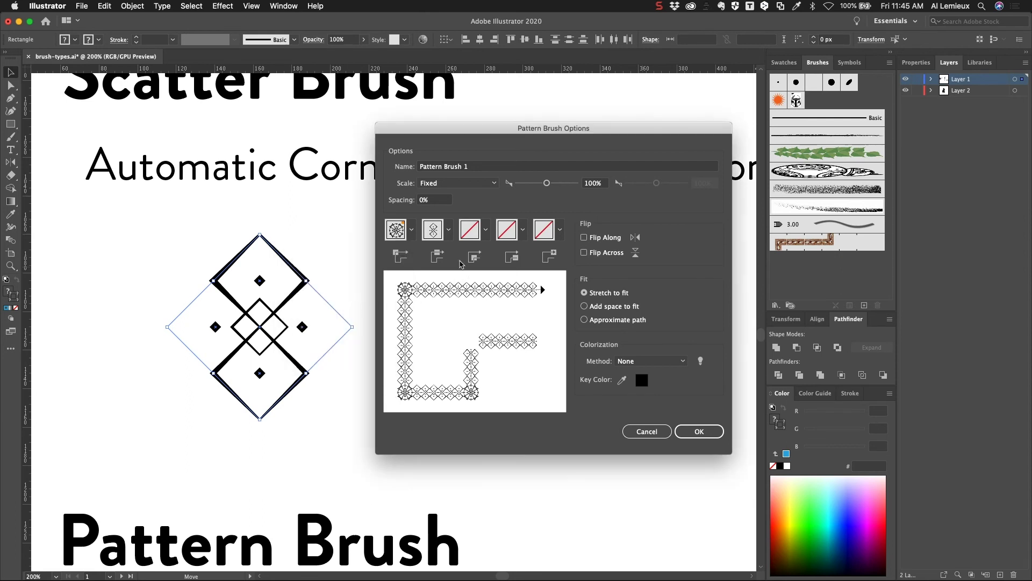
- Set the inner corner tile of the diamond pattern brush to Auto-Overlap, leaving the side and start tiles as they are
{"action": "left_click", "coordinate": [448, 230]}
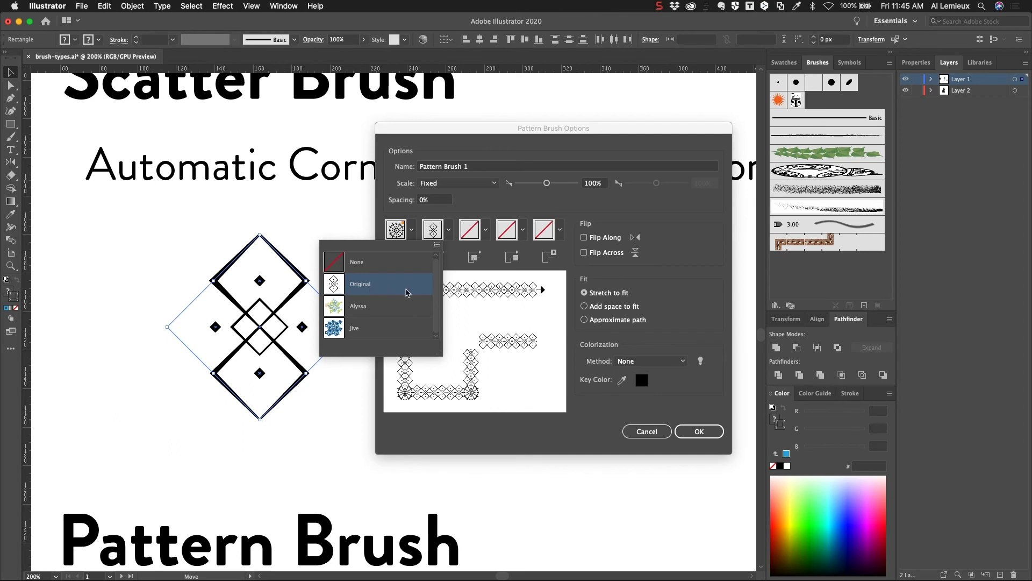
{"action": "left_click", "coordinate": [454, 201]}
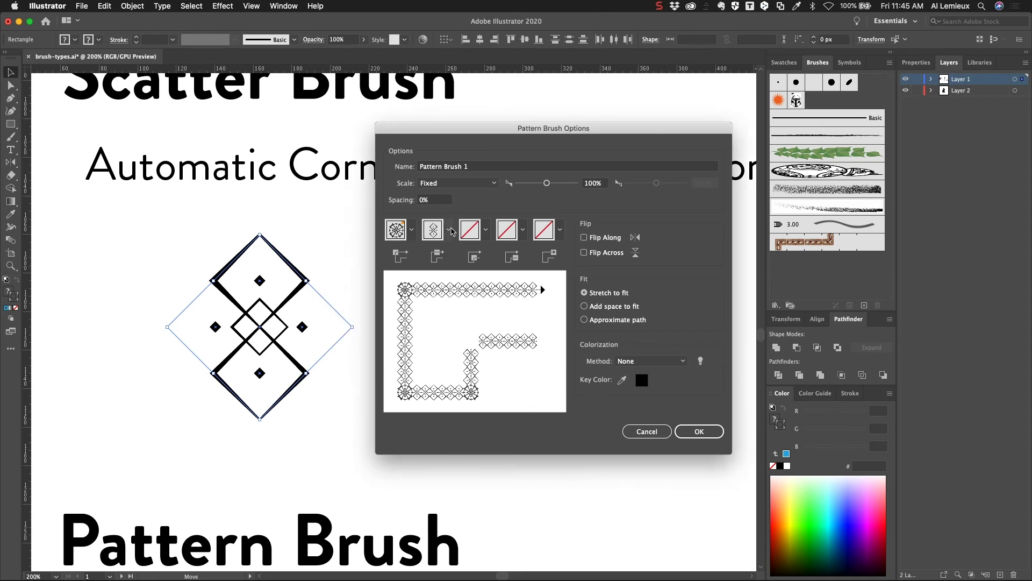
{"action": "left_click", "coordinate": [485, 234]}
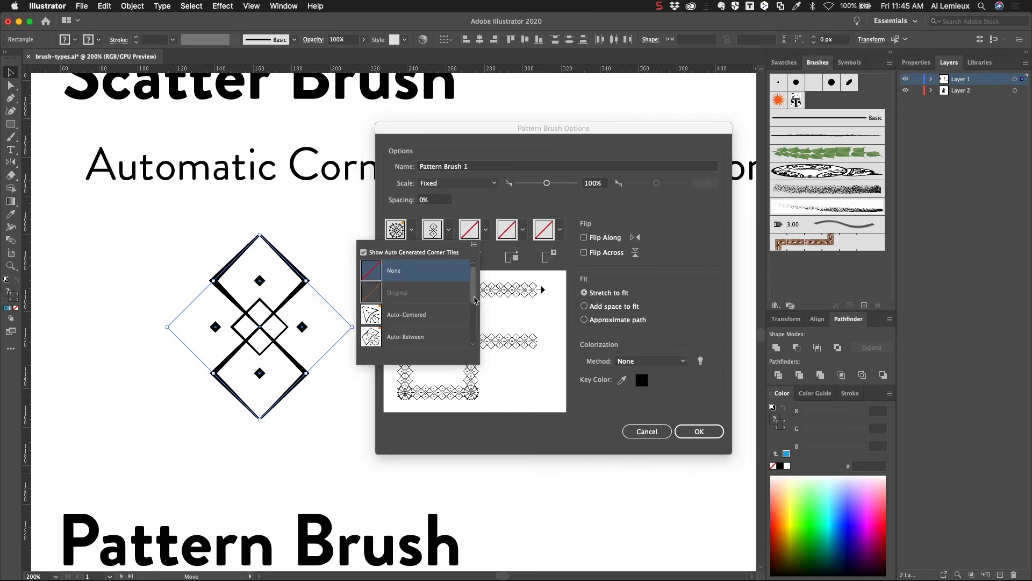
{"action": "left_click", "coordinate": [483, 213]}
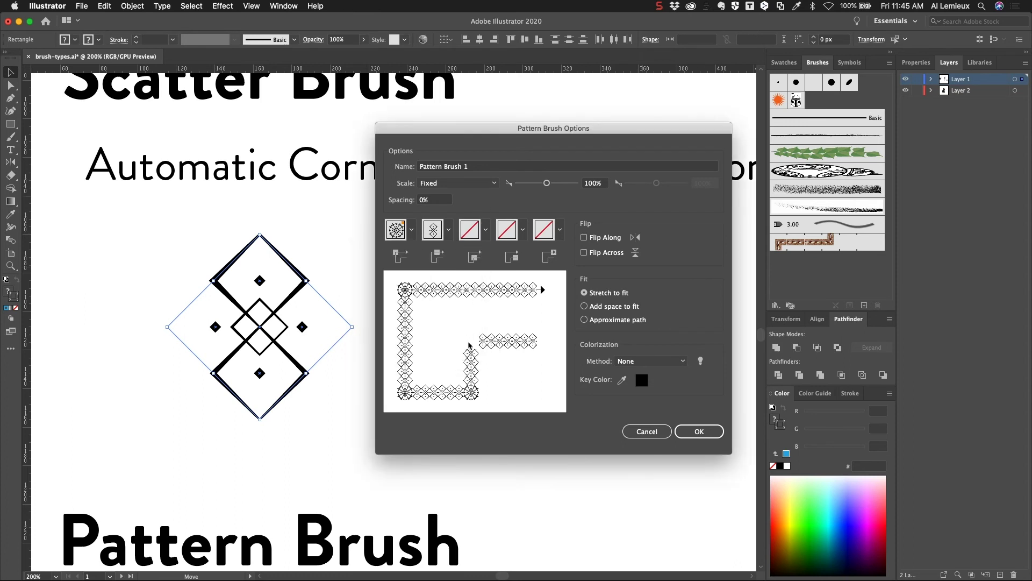
{"action": "left_click", "coordinate": [486, 230]}
{"action": "left_click_drag", "start_coordinate": [473, 293], "coordinate": [472, 318]}
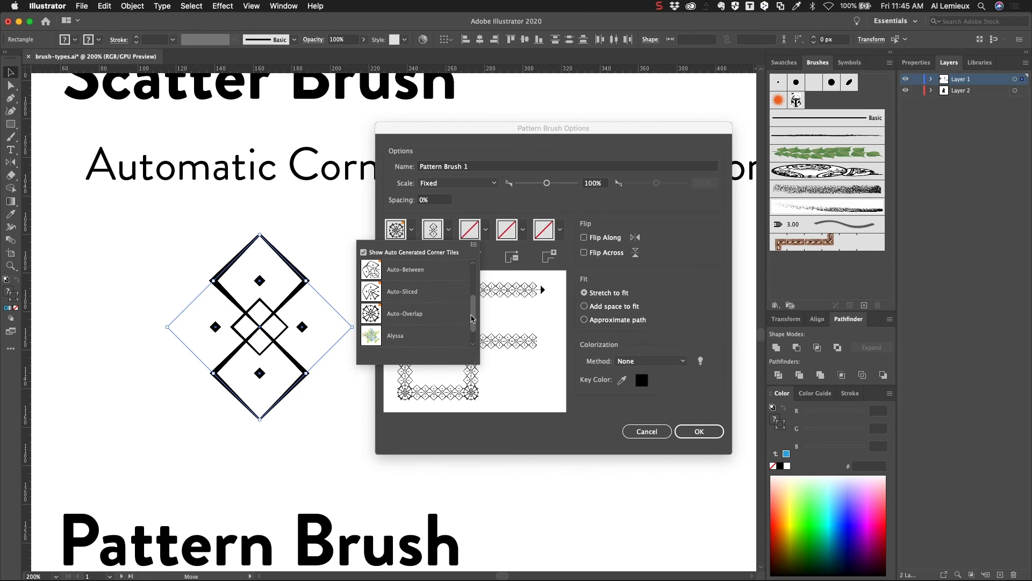
{"action": "left_click", "coordinate": [422, 312]}
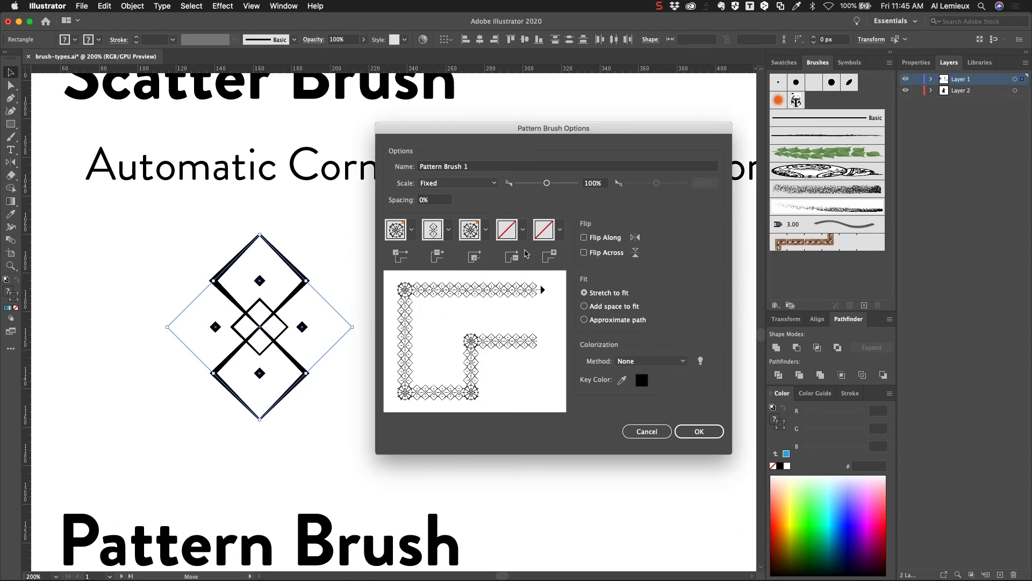
{"action": "left_click", "coordinate": [523, 231]}
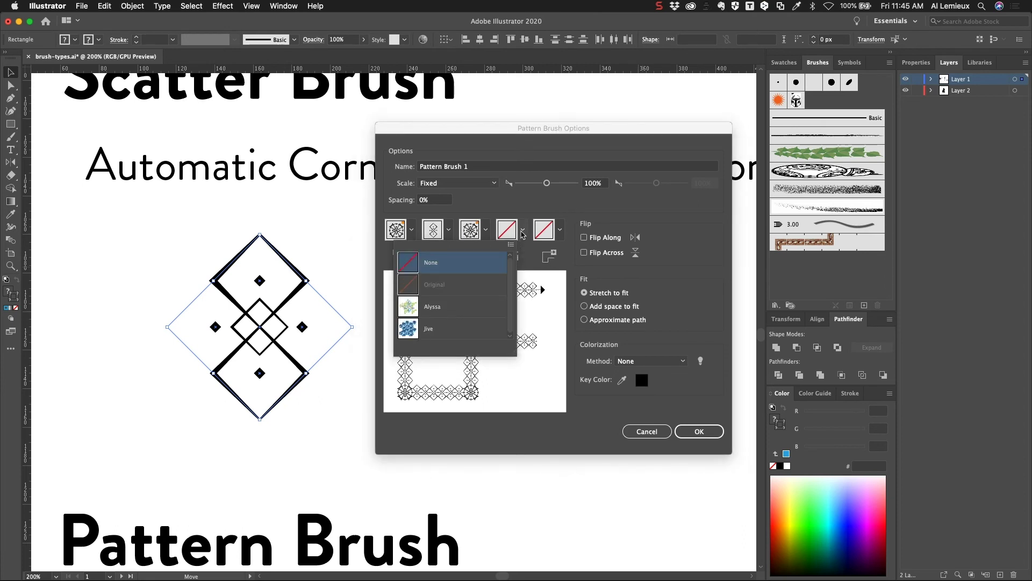
{"action": "left_click", "coordinate": [522, 232]}
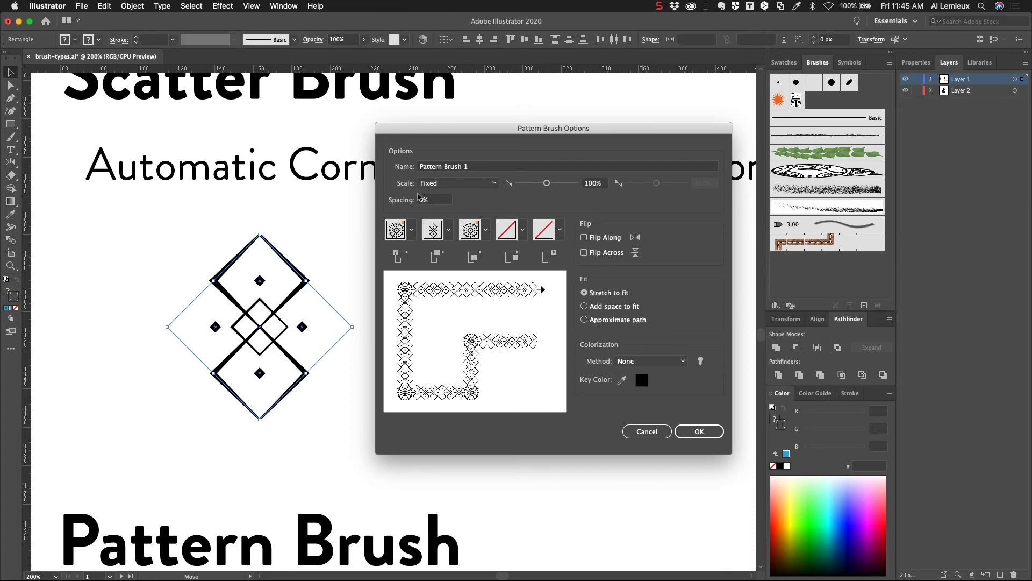
- Try the Add space to fit and Approximate path options for the diamond brush, then return to Stretch to fit
{"action": "left_click", "coordinate": [585, 306]}
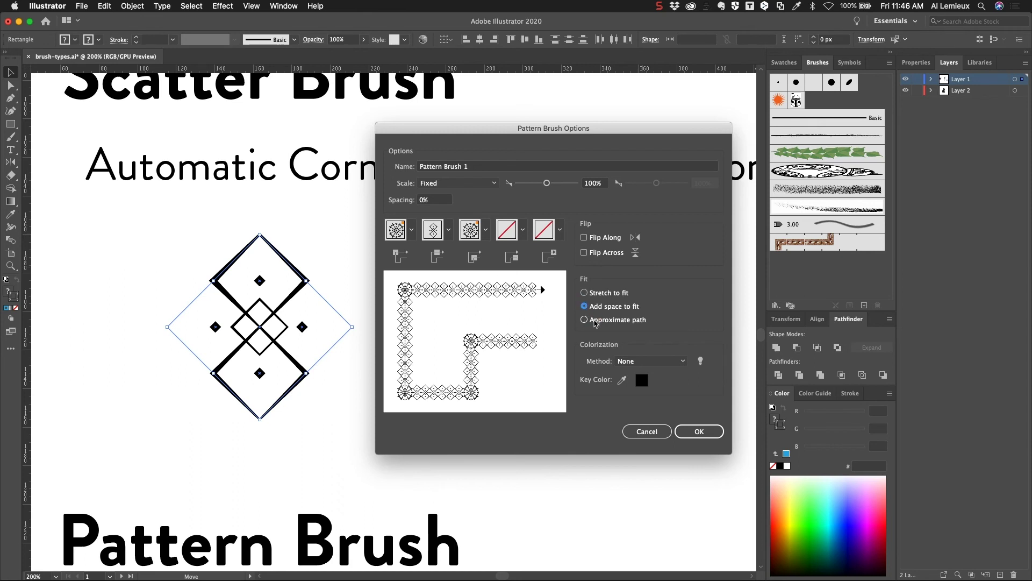
{"action": "left_click", "coordinate": [594, 322]}
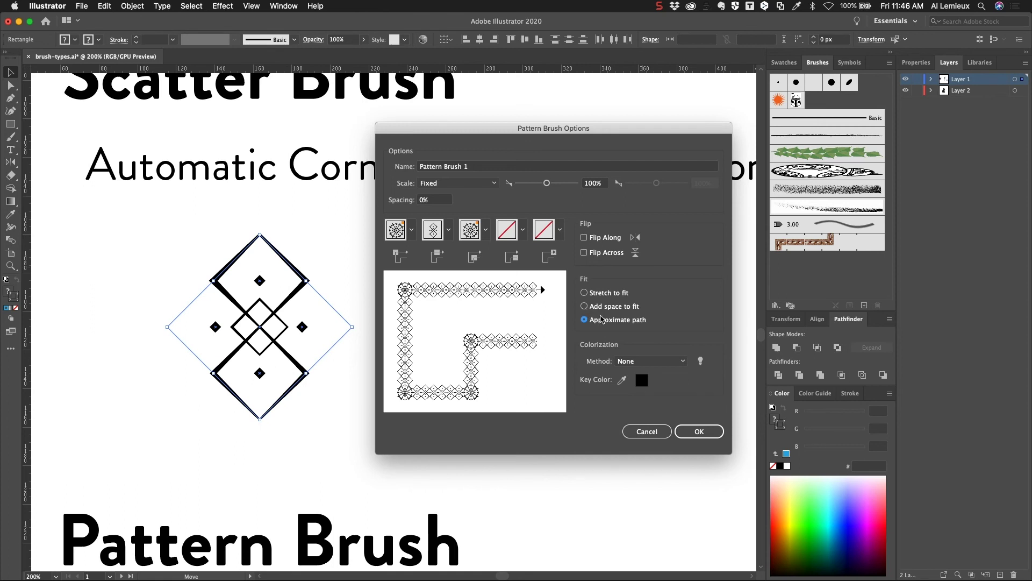
{"action": "left_click", "coordinate": [597, 310]}
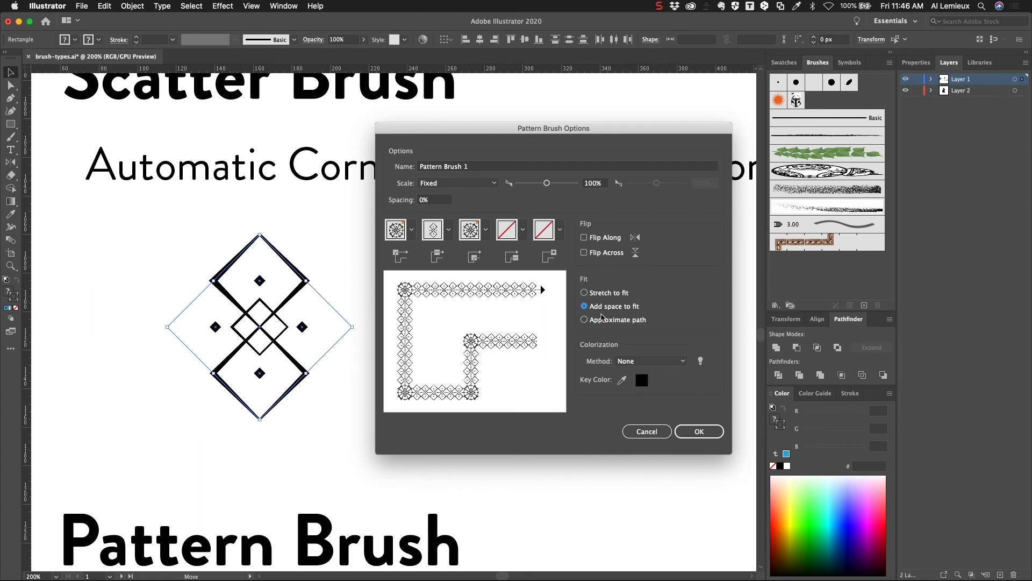
{"action": "left_click", "coordinate": [589, 295]}
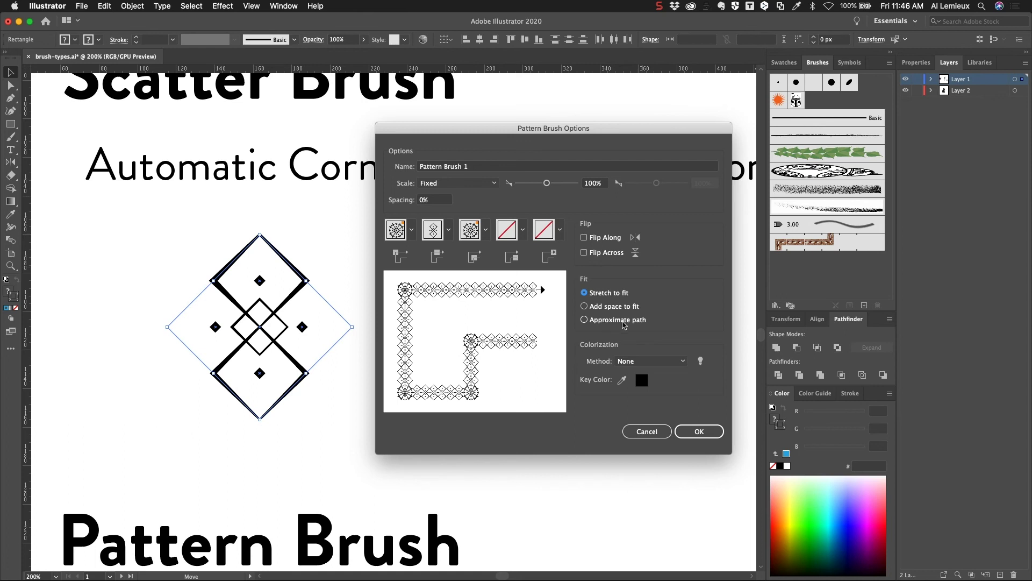
- Set the diamond brush's colorization method to Tints and create the brush
{"action": "left_click", "coordinate": [635, 360]}
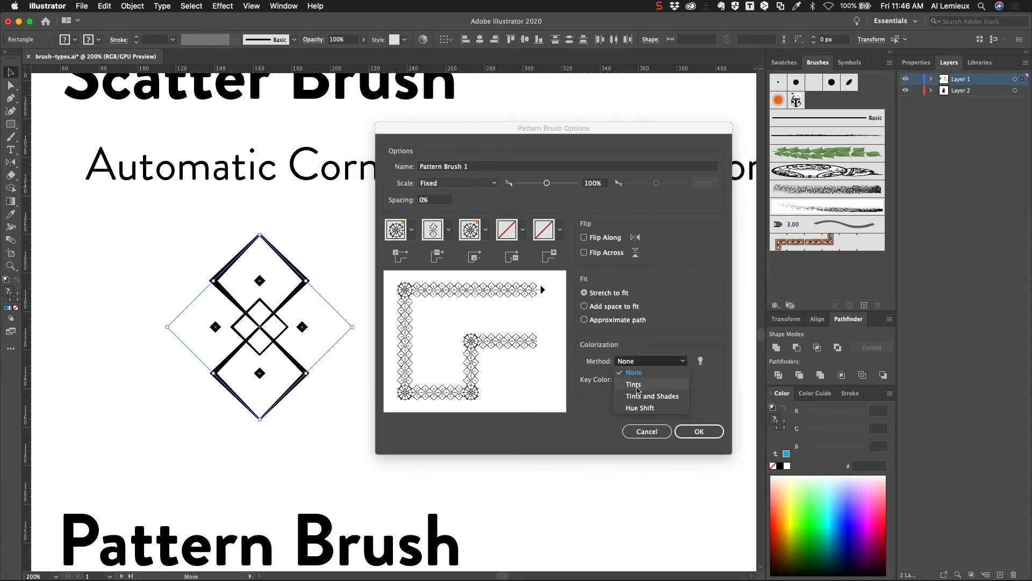
{"action": "left_click", "coordinate": [637, 386]}
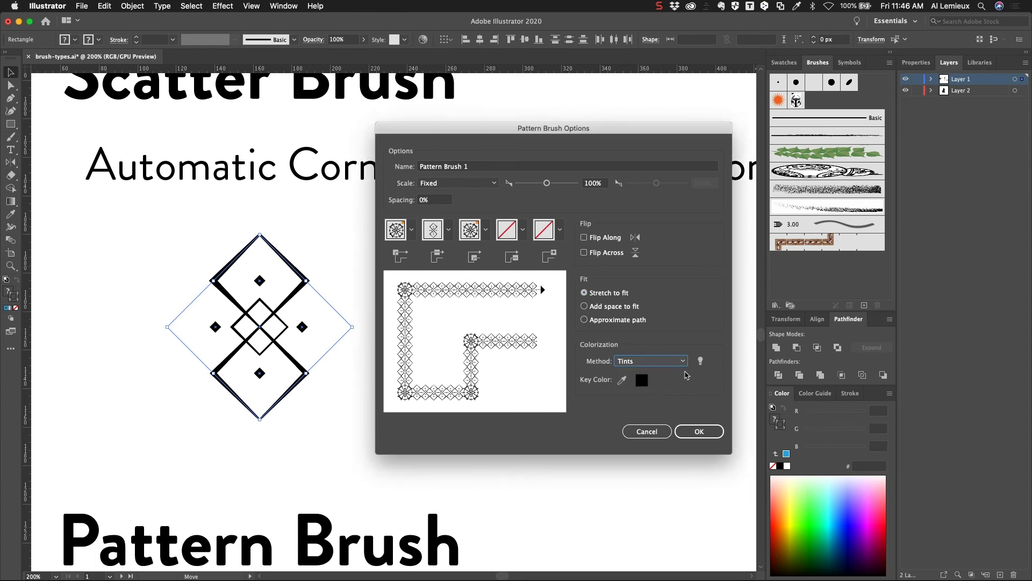
{"action": "left_click", "coordinate": [698, 433]}
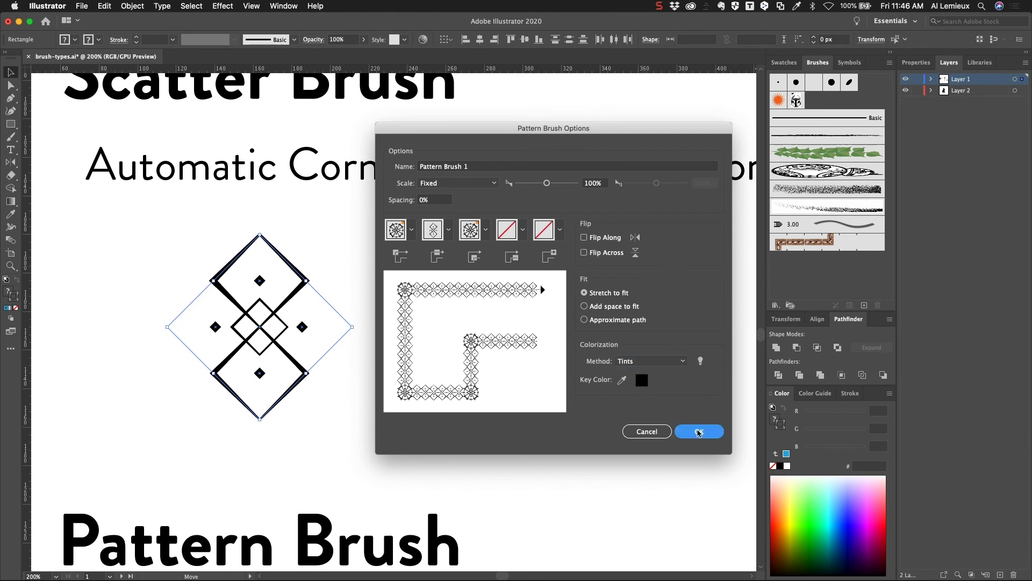
- Select the long empty rectangle beside the Manual Corners artwork and apply the new diamond pattern brush to its outline
{"action": "key", "text": "space"}
{"action": "left_click_drag", "start_coordinate": [542, 247], "coordinate": [24, 287]}
{"action": "left_click_drag", "start_coordinate": [476, 258], "coordinate": [208, 218]}
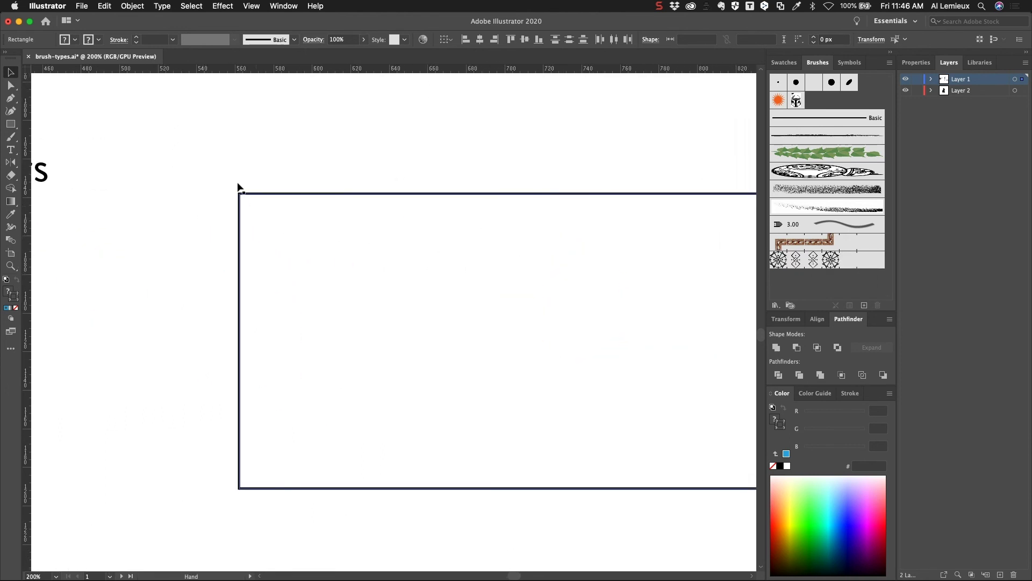
{"action": "left_click_drag", "start_coordinate": [204, 162], "coordinate": [301, 254]}
{"action": "key", "text": "space"}
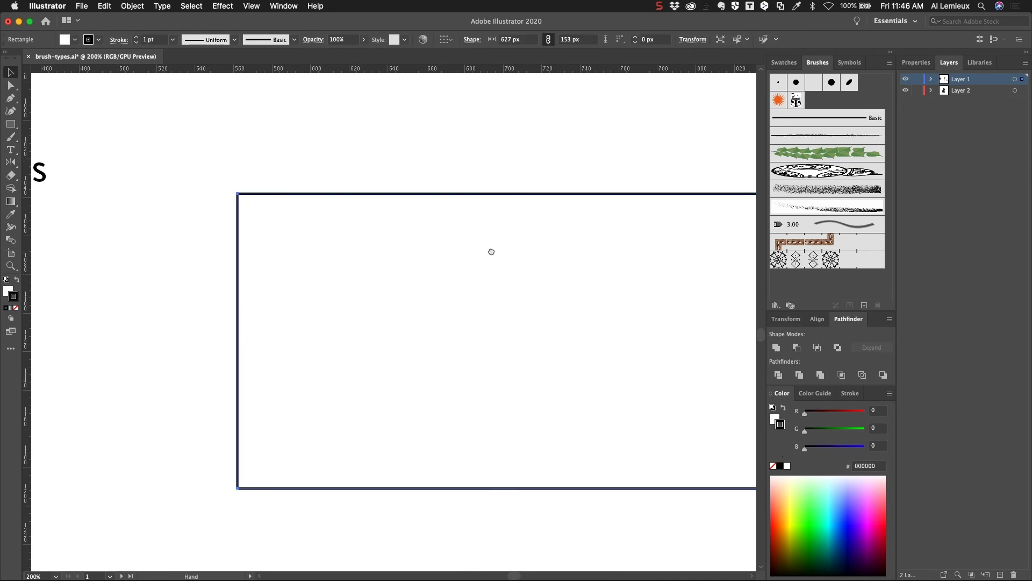
{"action": "left_click_drag", "start_coordinate": [491, 251], "coordinate": [357, 245]}
{"action": "key", "text": "a"}
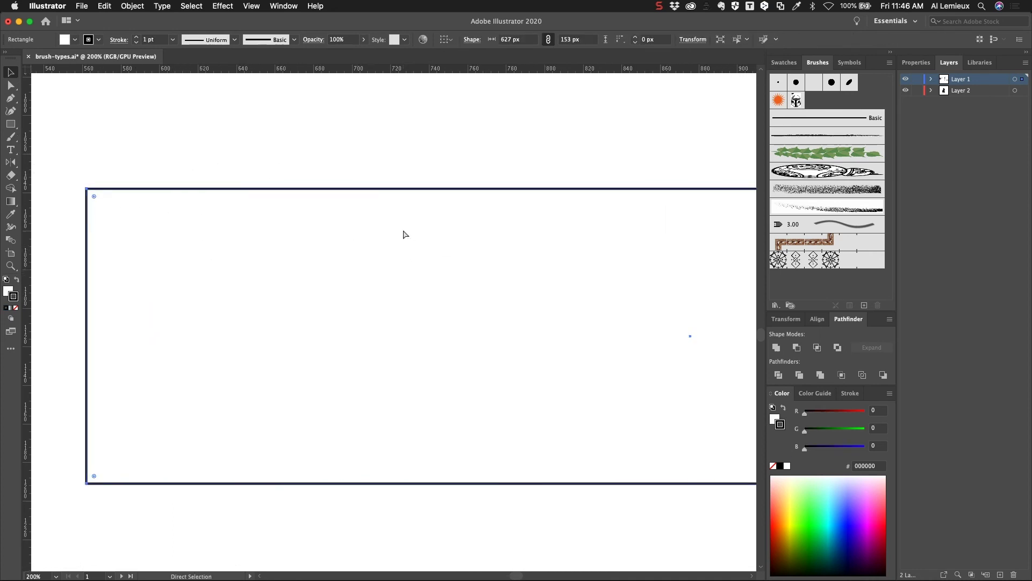
{"action": "key", "text": "super+minus"}
{"action": "key", "text": "super+minus"}
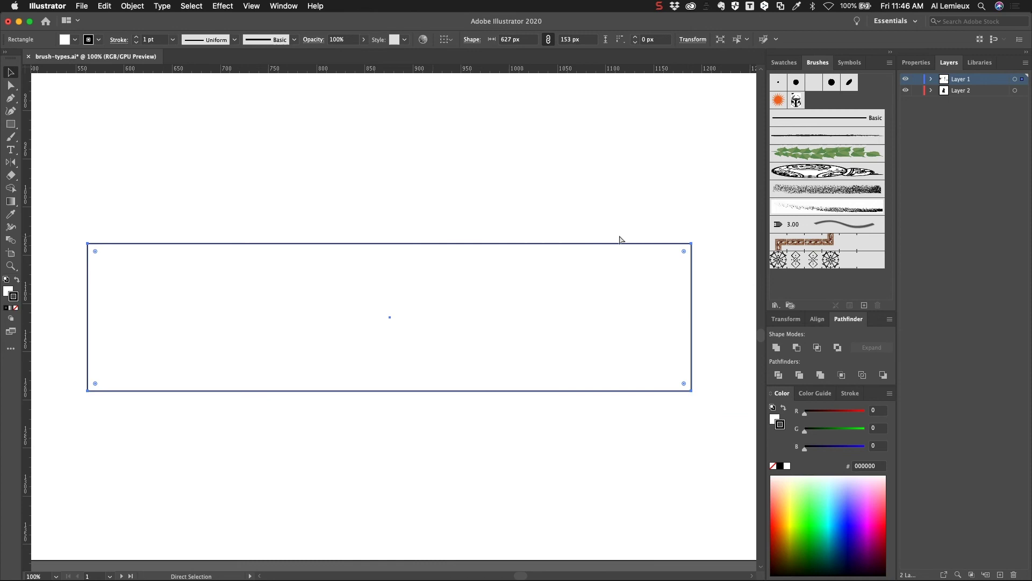
{"action": "left_click", "coordinate": [809, 262]}
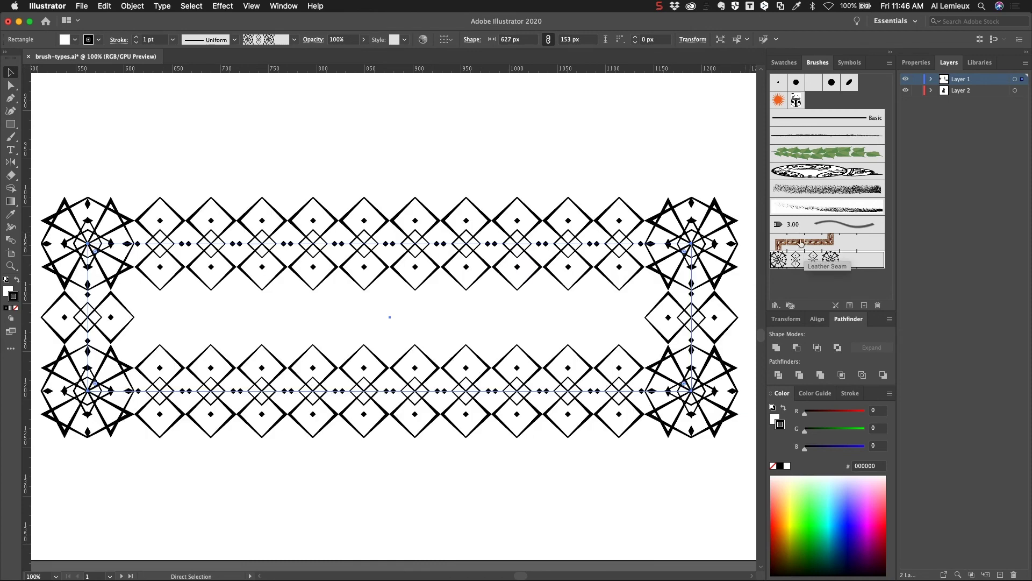
- Add the square corner tile and the striped side tile under Manual Corners to the swatches as two pattern swatches
{"action": "key", "text": "super+minus"}
{"action": "key", "text": "v"}
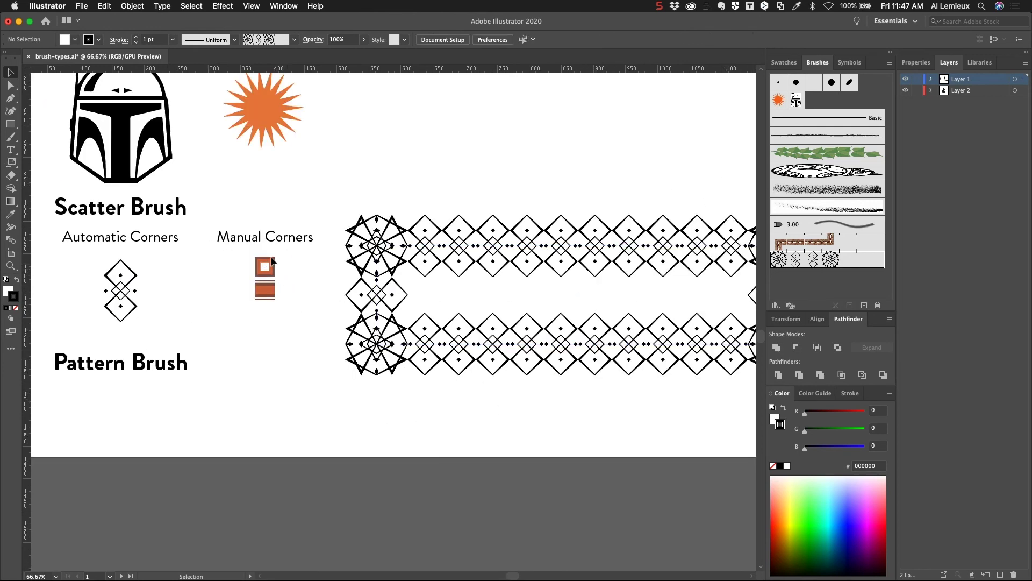
{"action": "key", "text": "super+space"}
{"action": "left_click_drag", "start_coordinate": [264, 265], "coordinate": [357, 210]}
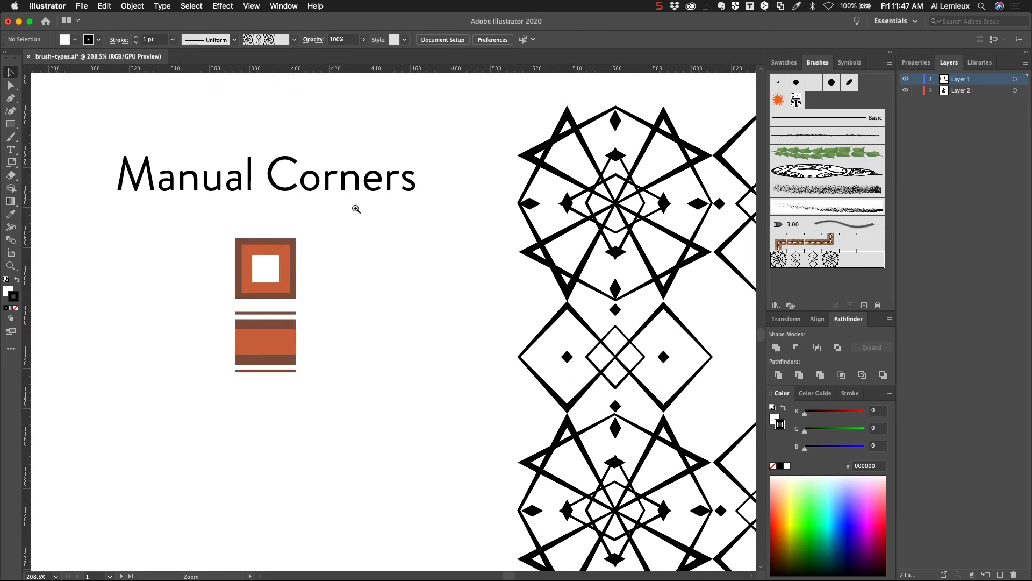
{"action": "scroll", "coordinate": [328, 268], "scroll_direction": "down", "scroll_amount": 3}
{"action": "scroll", "coordinate": [328, 269], "scroll_direction": "right", "scroll_amount": 1}
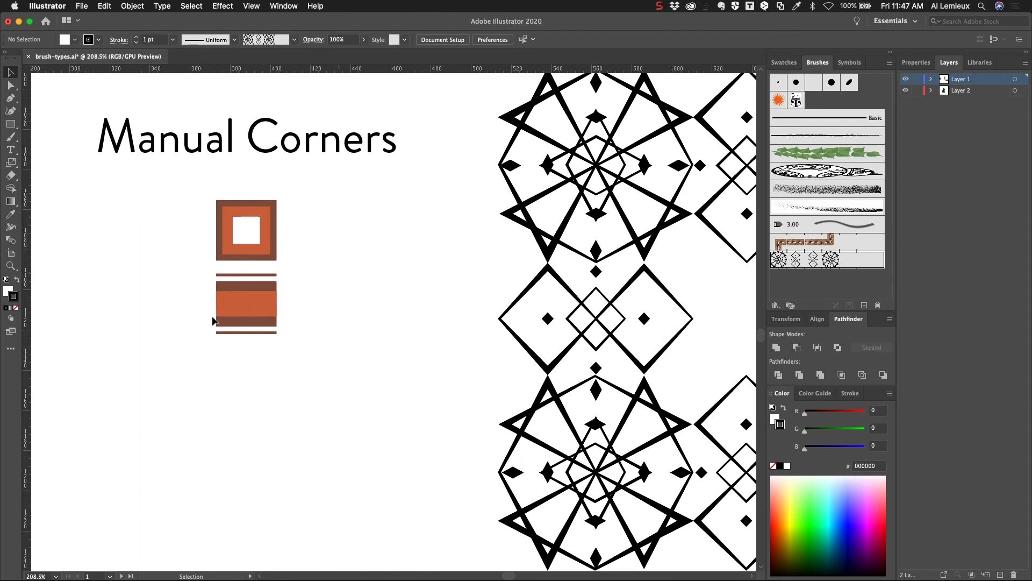
{"action": "left_click", "coordinate": [784, 63]}
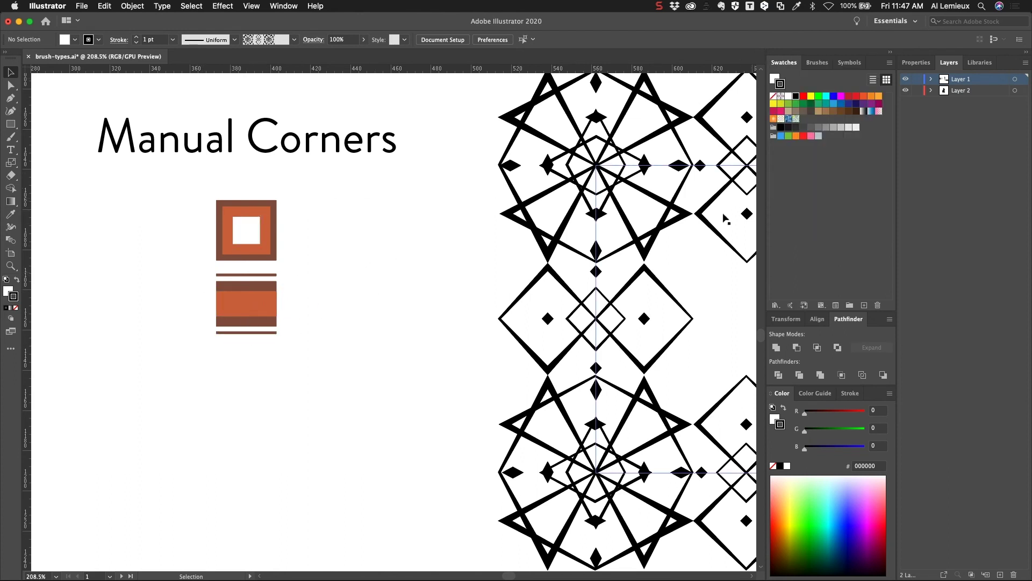
{"action": "left_click_drag", "start_coordinate": [199, 184], "coordinate": [288, 260]}
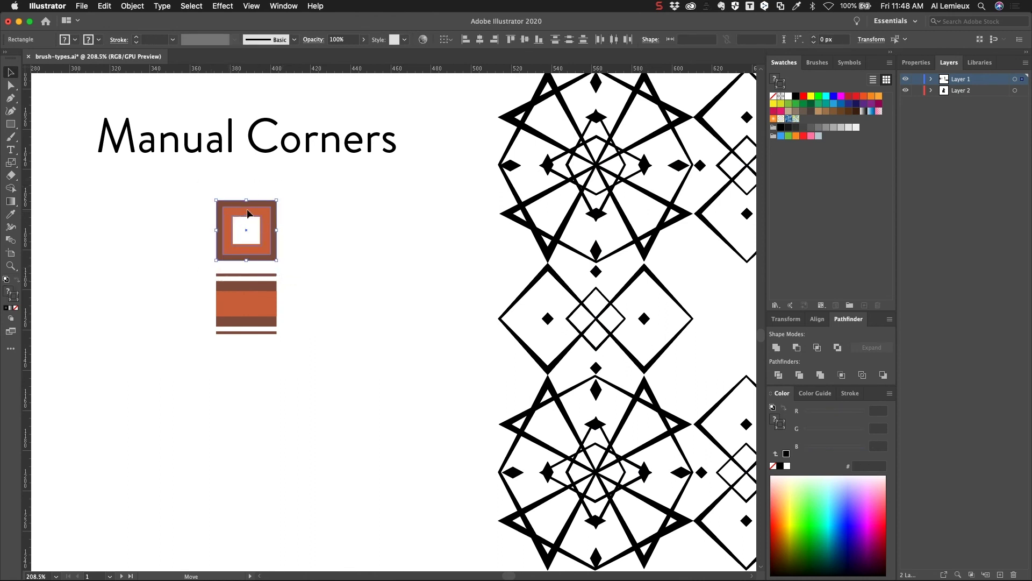
{"action": "left_click_drag", "start_coordinate": [247, 214], "coordinate": [847, 194]}
{"action": "left_click_drag", "start_coordinate": [288, 311], "coordinate": [345, 360]}
{"action": "left_click_drag", "start_coordinate": [238, 305], "coordinate": [840, 201]}
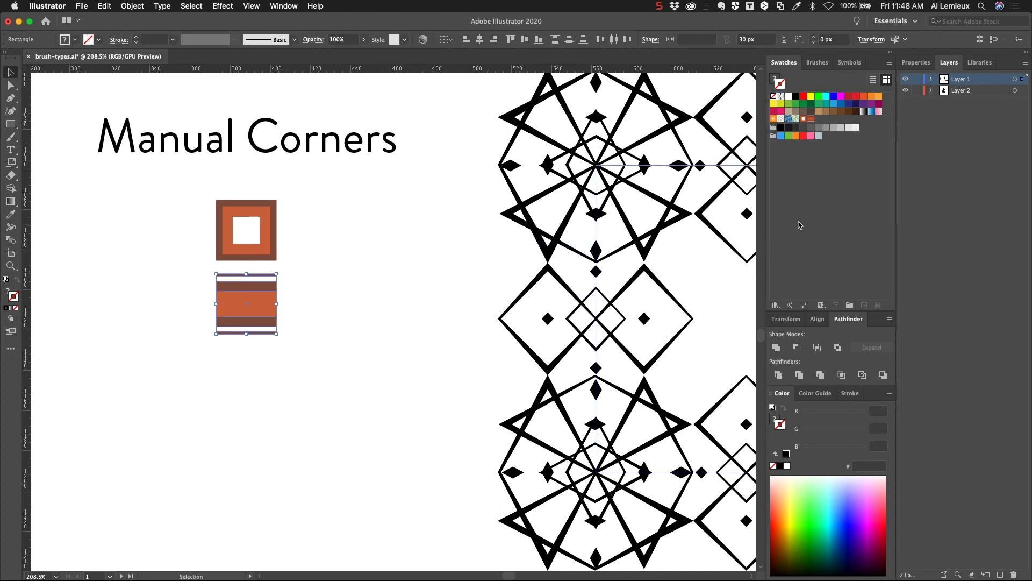
- Start a new pattern brush from the selected striped side tile
{"action": "left_click", "coordinate": [818, 62]}
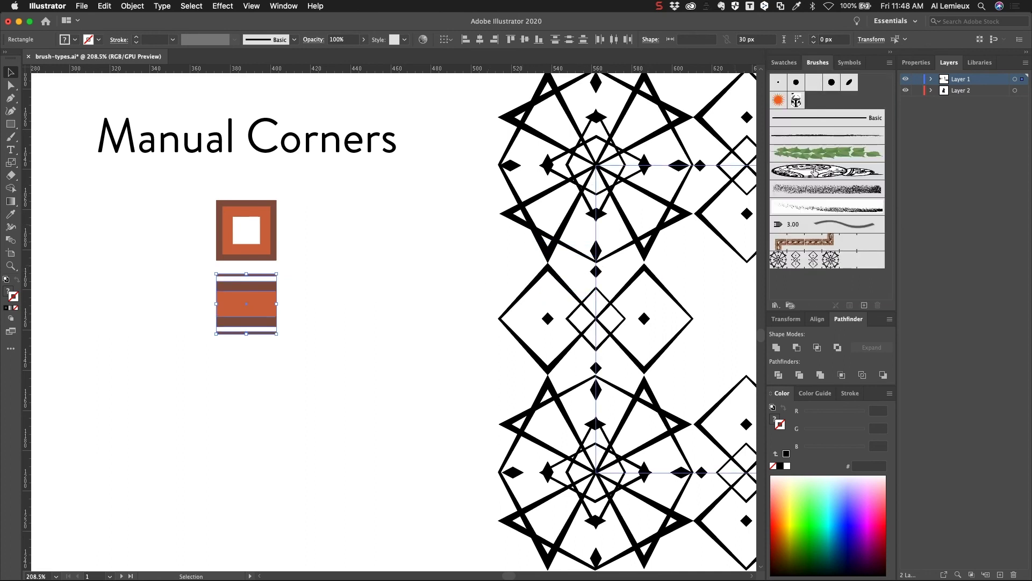
{"action": "left_click", "coordinate": [864, 305]}
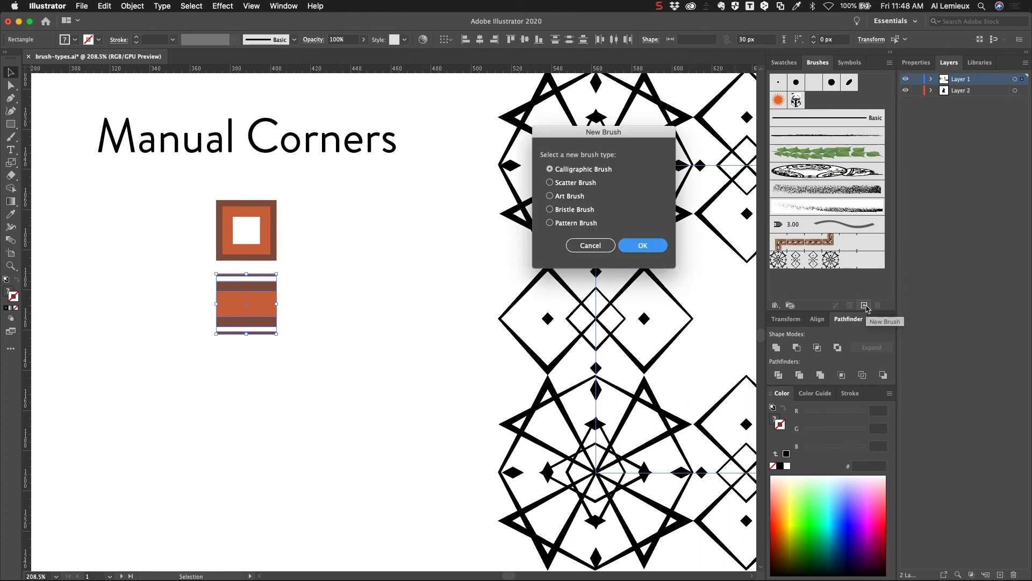
{"action": "left_click", "coordinate": [565, 224]}
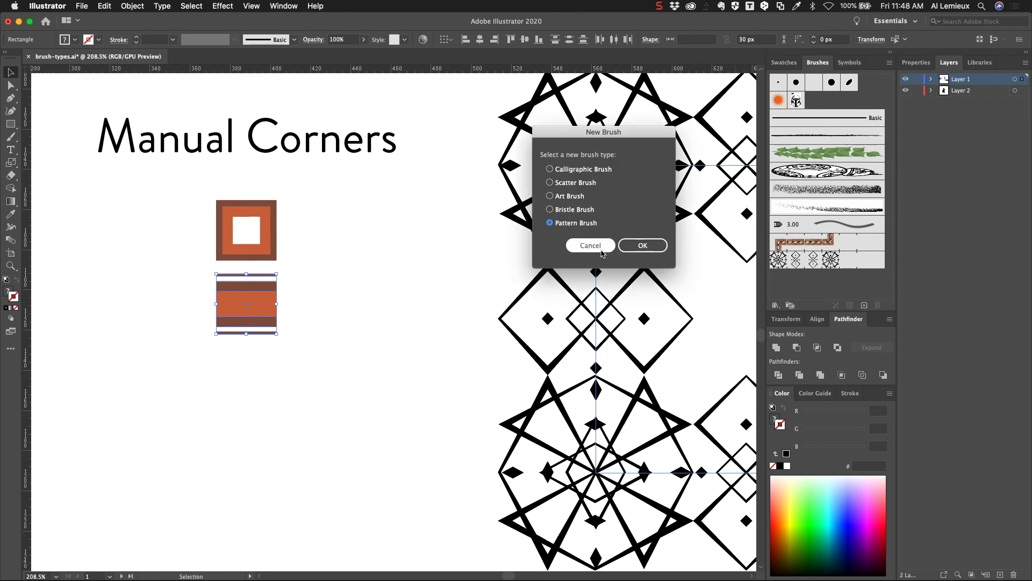
{"action": "left_click", "coordinate": [641, 245]}
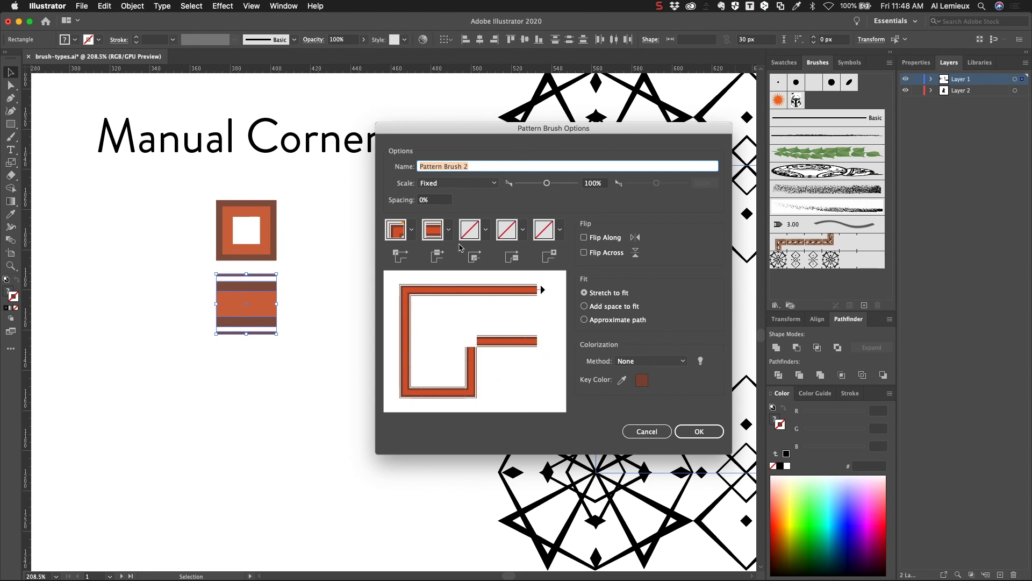
- Set the striped brush's inner corner tile to Auto-Sliced and its colorization method to Tints, and create the brush
{"action": "left_click", "coordinate": [486, 232]}
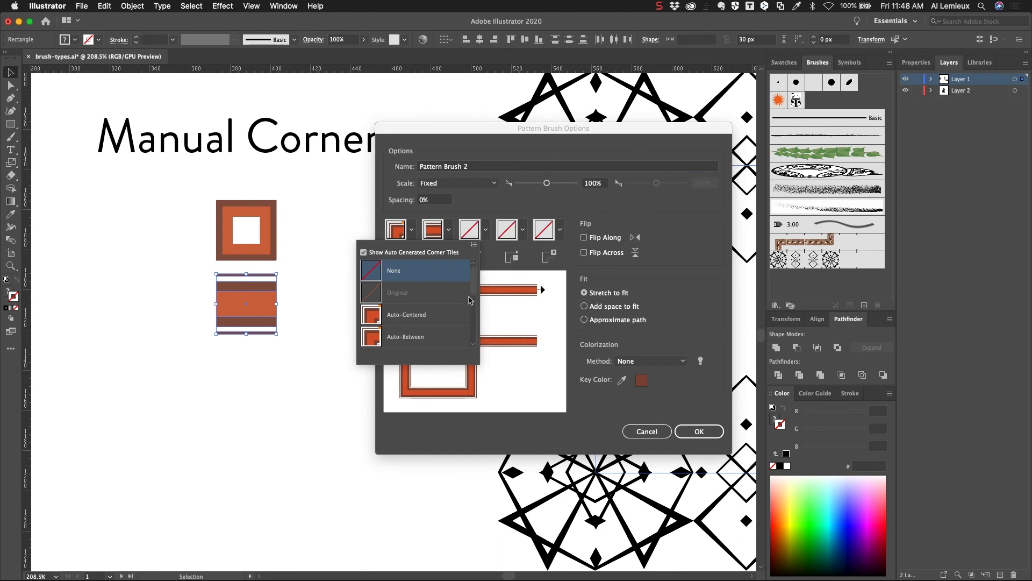
{"action": "scroll", "coordinate": [471, 302], "scroll_direction": "down", "scroll_amount": 3}
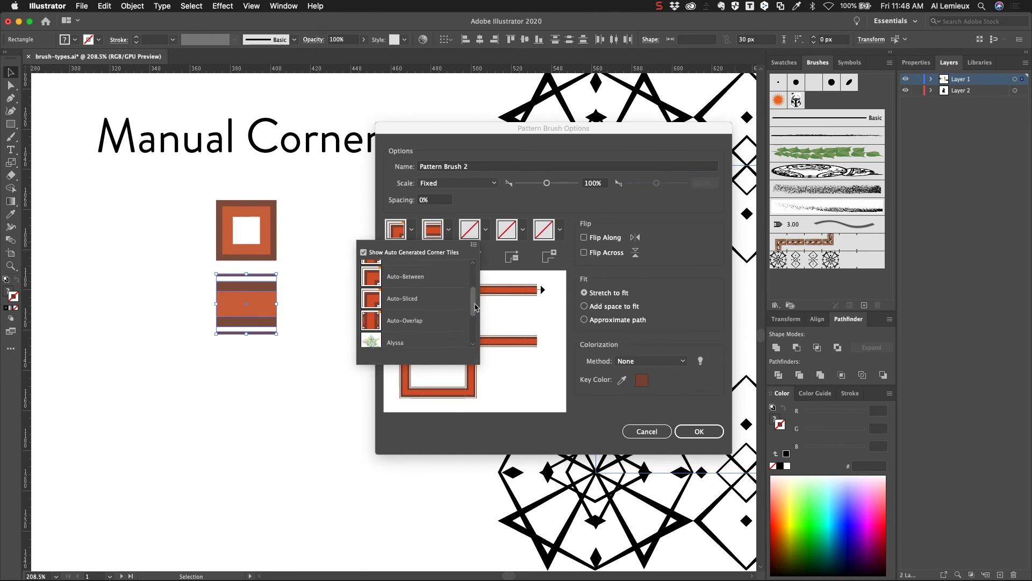
{"action": "left_click", "coordinate": [424, 295]}
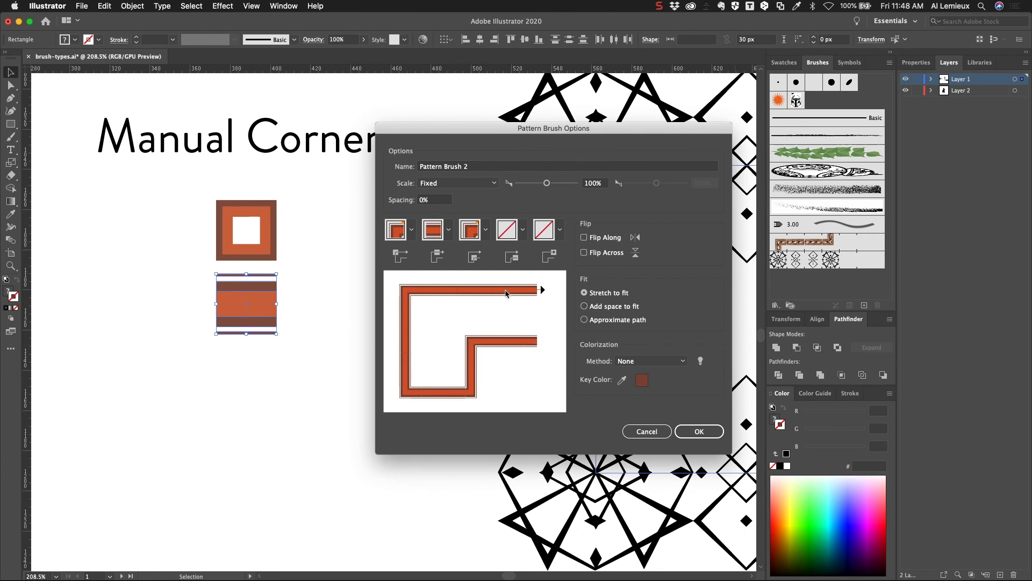
{"action": "left_click", "coordinate": [652, 361]}
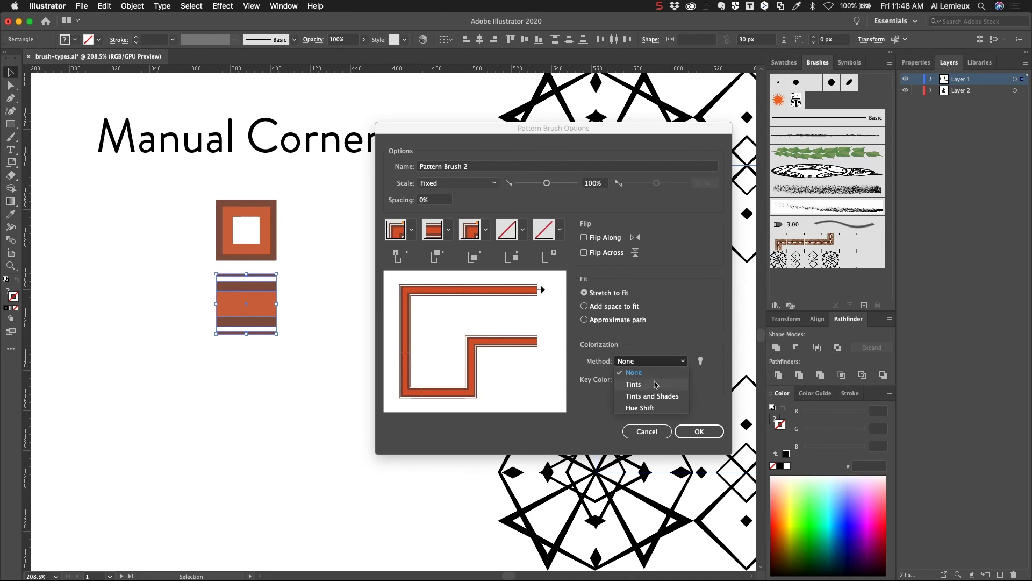
{"action": "left_click", "coordinate": [656, 384]}
{"action": "left_click", "coordinate": [697, 431]}
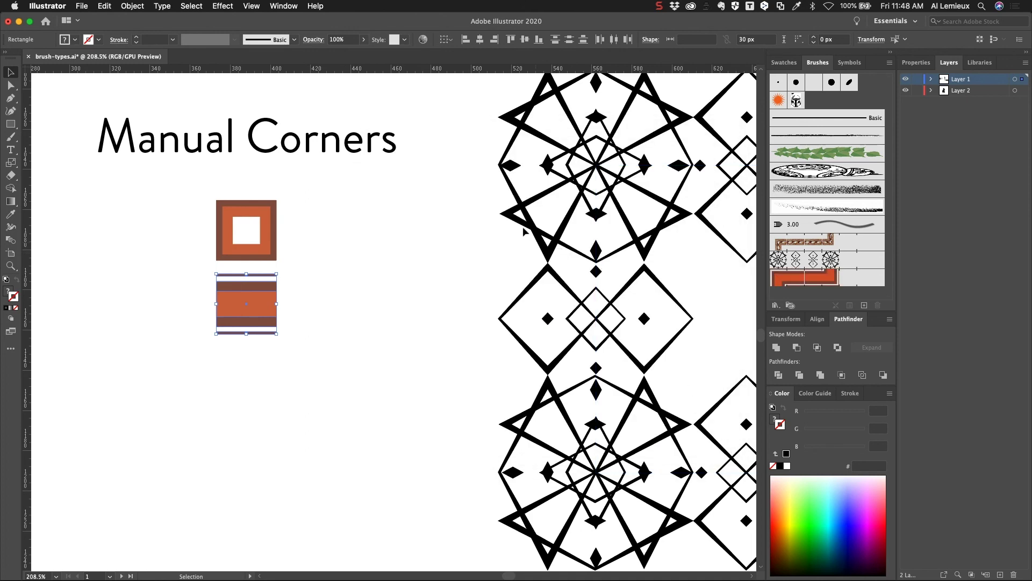
- Apply the new striped pattern brush to the outline of the long rectangle beside Manual Corners, replacing its diamond border, and deselect it
{"action": "key", "text": "a"}
{"action": "key", "text": "super+minus"}
{"action": "key", "text": "super+minus"}
{"action": "key", "text": "super+minus"}
{"action": "key", "text": "space"}
{"action": "left_click_drag", "start_coordinate": [616, 268], "coordinate": [203, 278]}
{"action": "left_click_drag", "start_coordinate": [305, 157], "coordinate": [429, 347]}
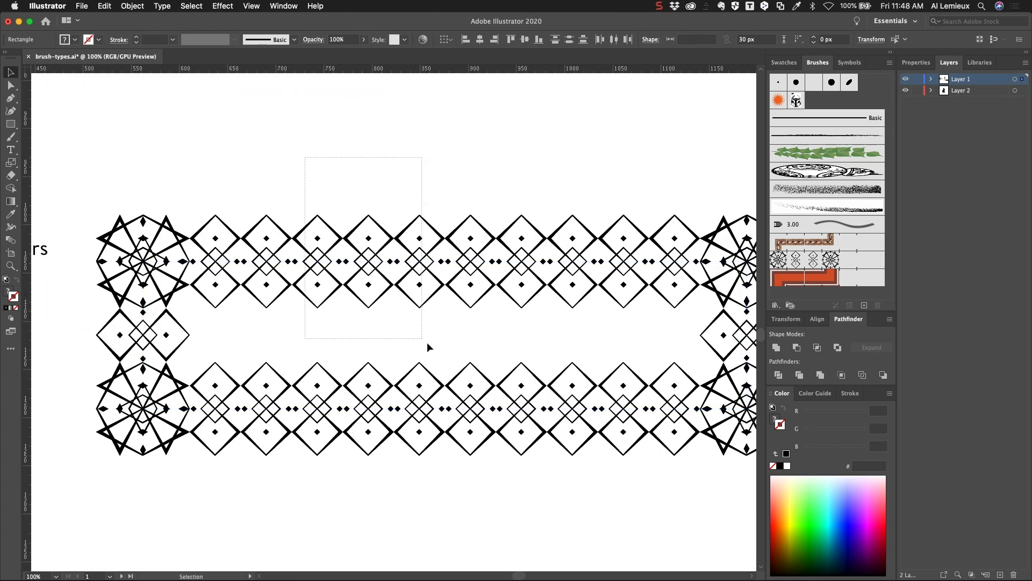
{"action": "left_click", "coordinate": [800, 284]}
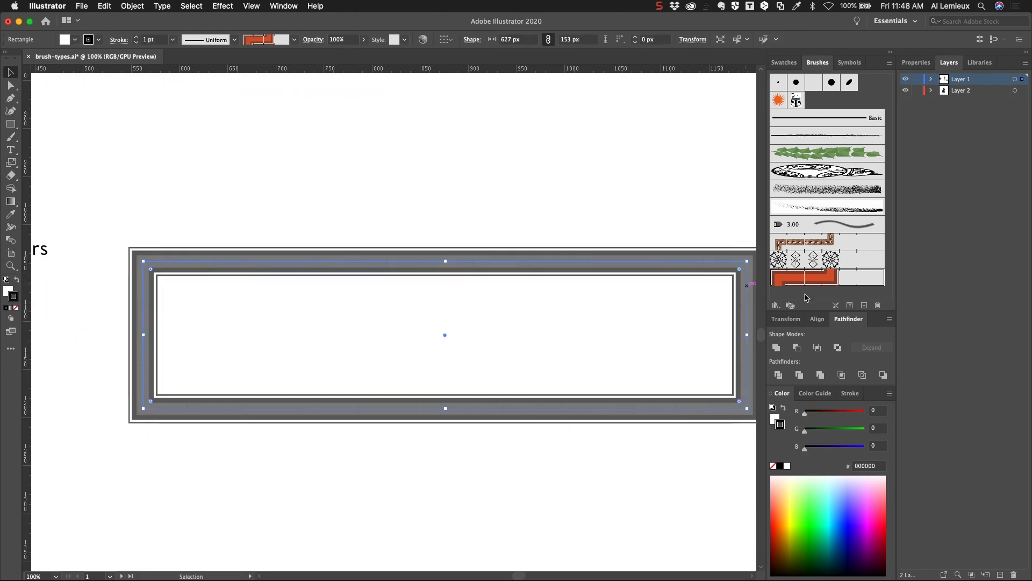
{"action": "left_click", "coordinate": [202, 221]}
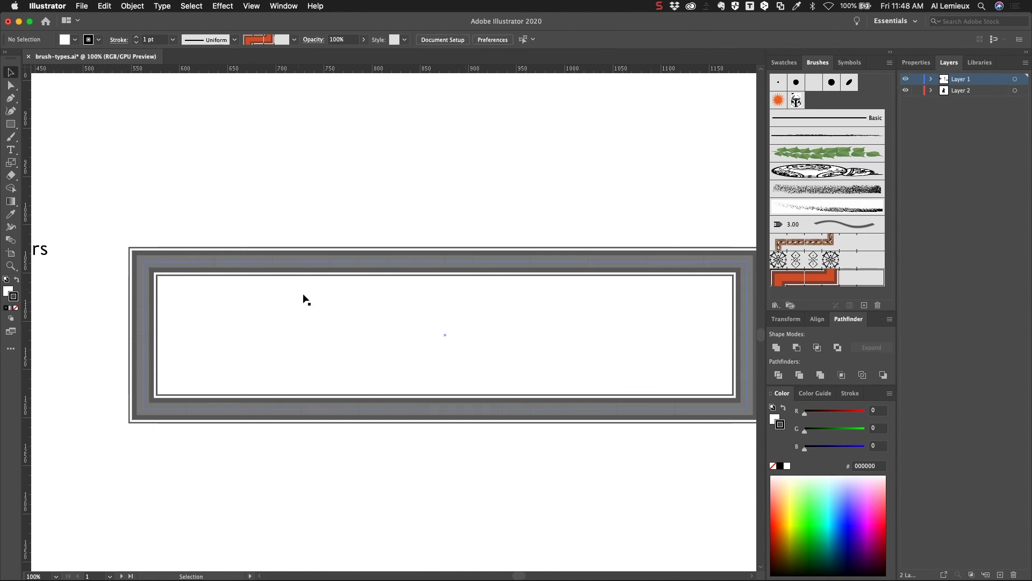
- Examine the corners and sides of the striped border around the long rectangle, close up and within the whole artboard
{"action": "left_click_drag", "start_coordinate": [459, 265], "coordinate": [375, 232]}
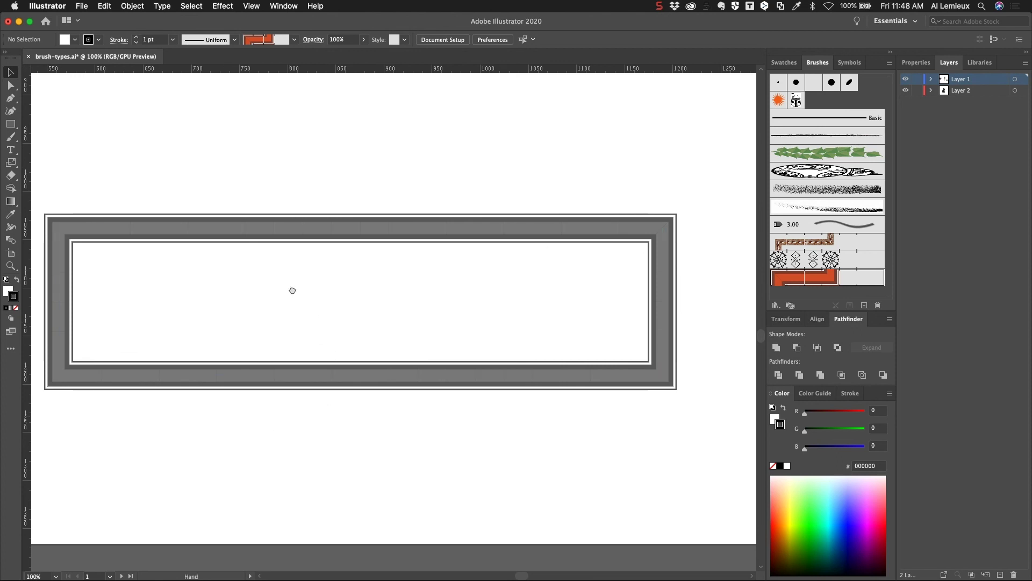
{"action": "left_click_drag", "start_coordinate": [287, 292], "coordinate": [367, 258]}
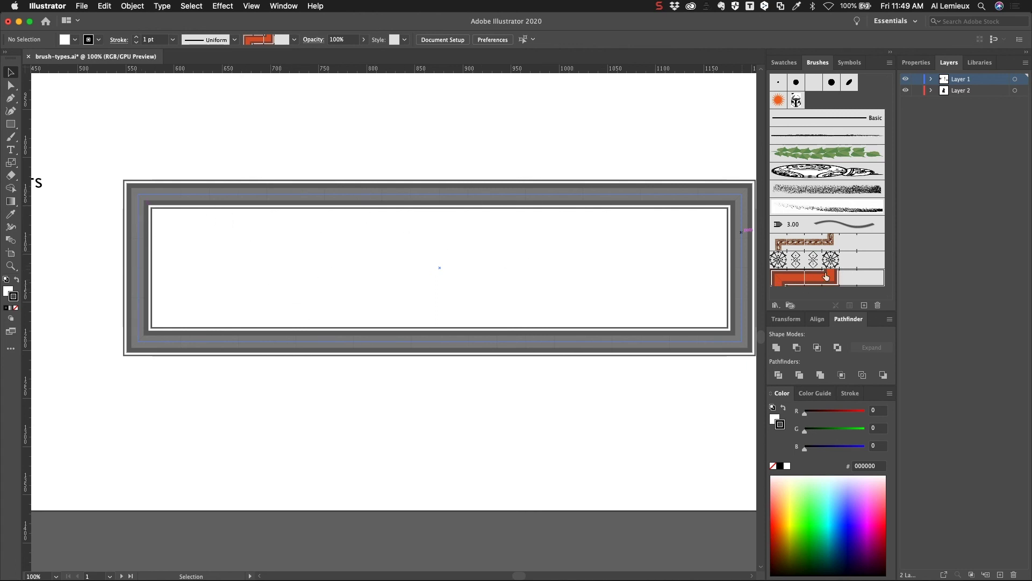
{"action": "left_click_drag", "start_coordinate": [305, 254], "coordinate": [356, 209]}
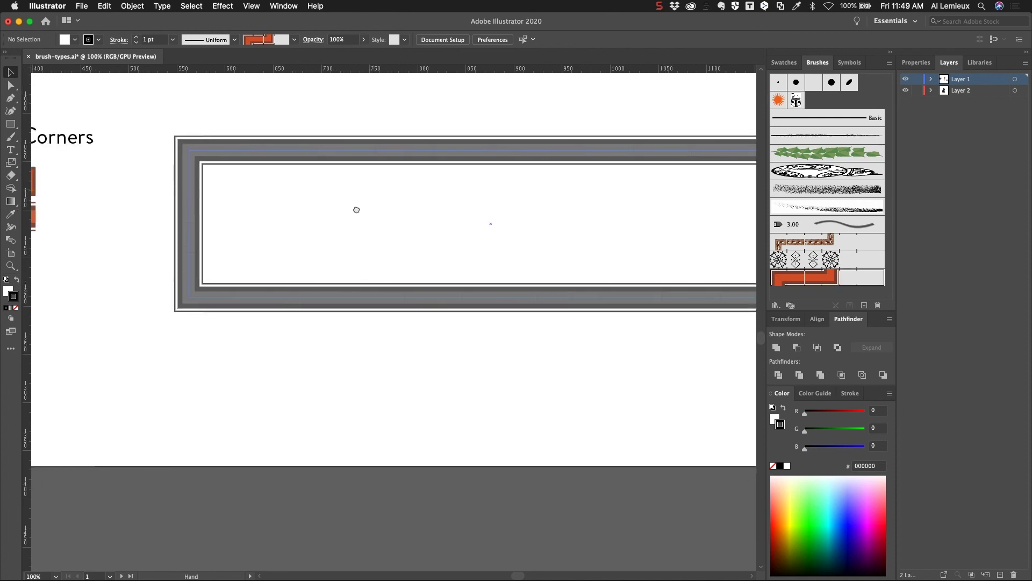
{"action": "key", "text": "super+minus"}
{"action": "key", "text": "super+minus"}
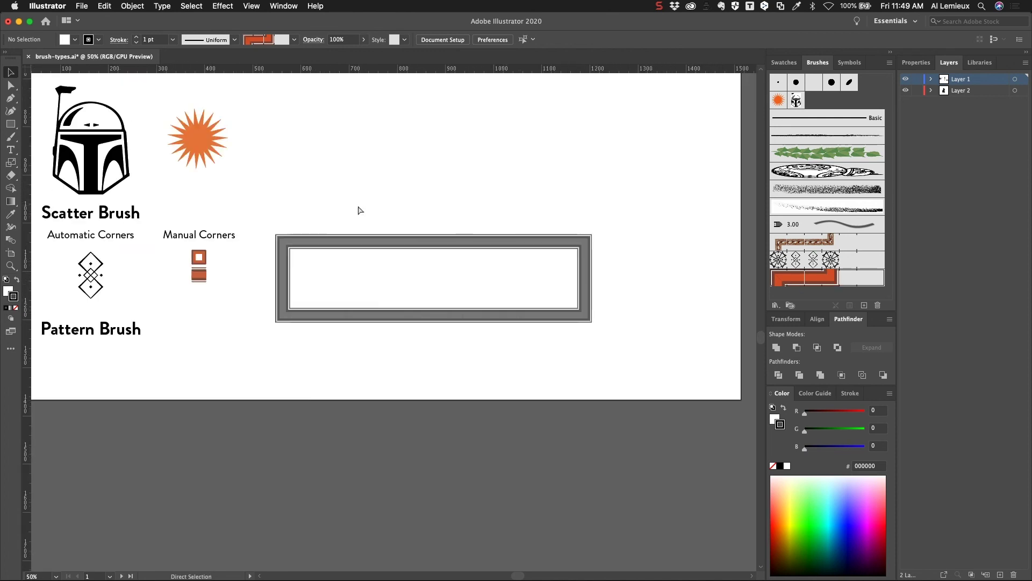
{"action": "key", "text": "super+minus"}
{"action": "left_click_drag", "start_coordinate": [339, 175], "coordinate": [265, 311]}
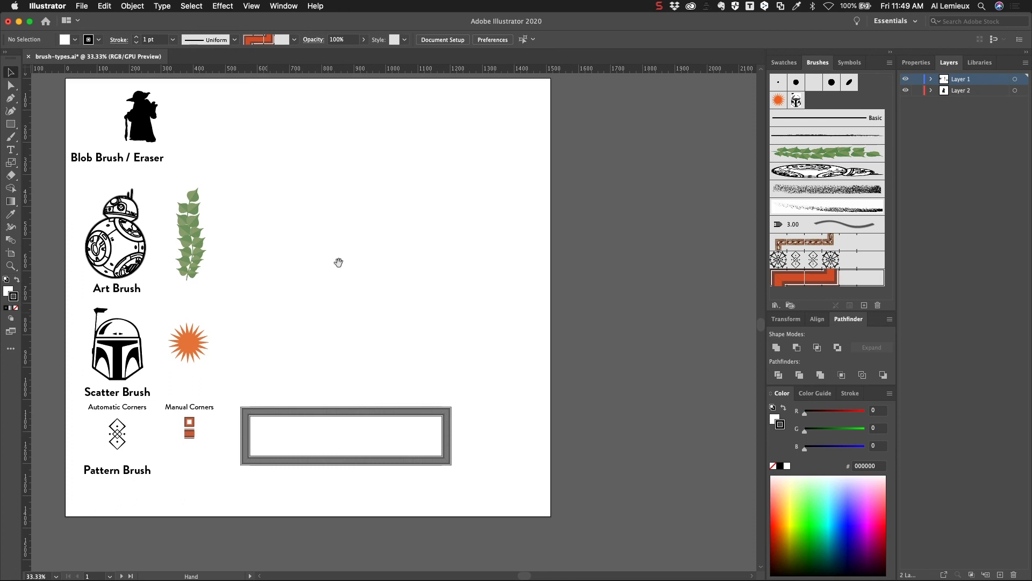
- Ready the Paintbrush tool and open the Bristle Brush Library, enlarged to show all its brushes and placed clear of the painting area
{"action": "scroll", "coordinate": [429, 163], "scroll_direction": "up", "scroll_amount": 3}
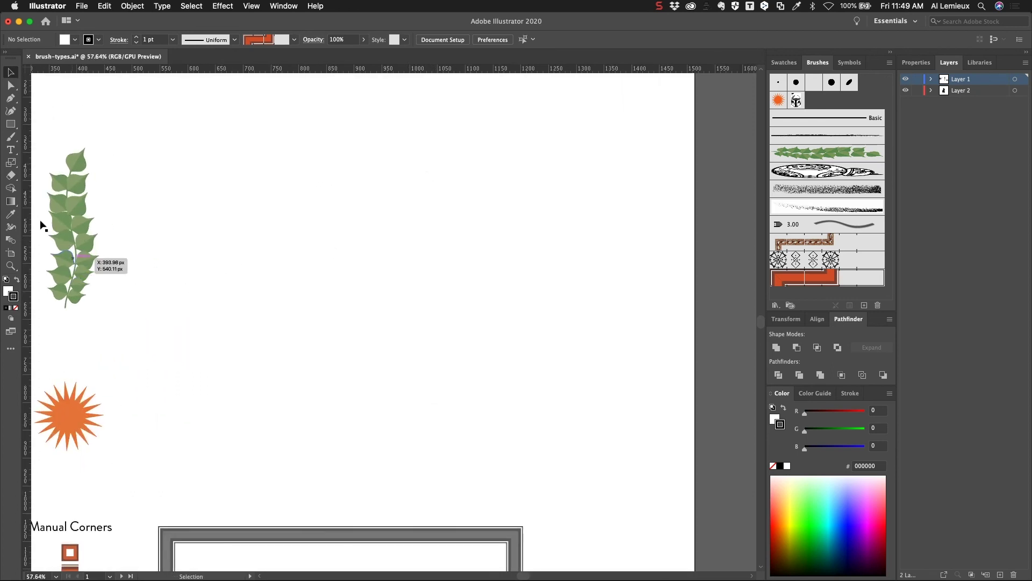
{"action": "left_click", "coordinate": [11, 137]}
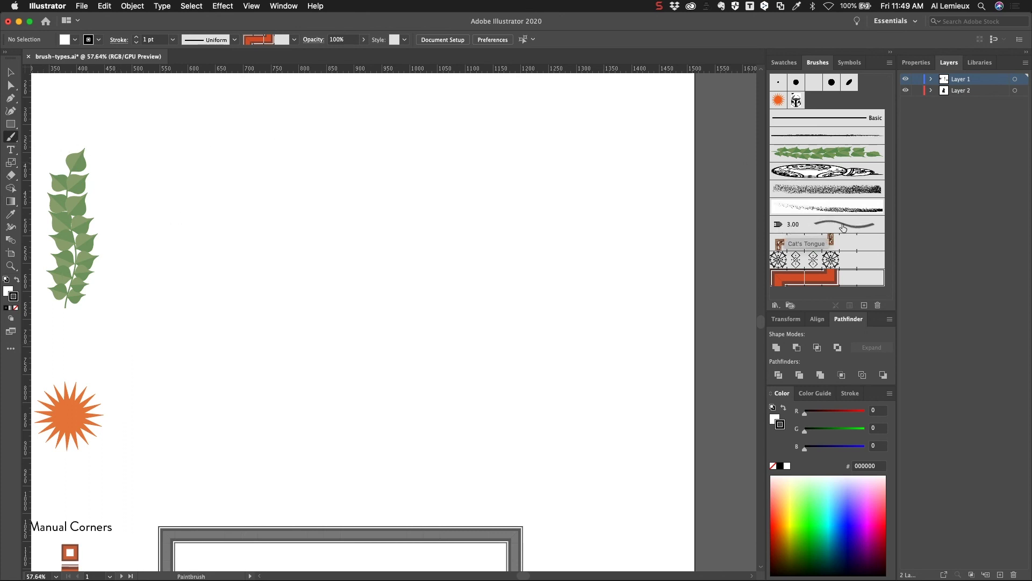
{"action": "left_click", "coordinate": [776, 308]}
{"action": "mouse_move", "coordinate": [806, 364]}
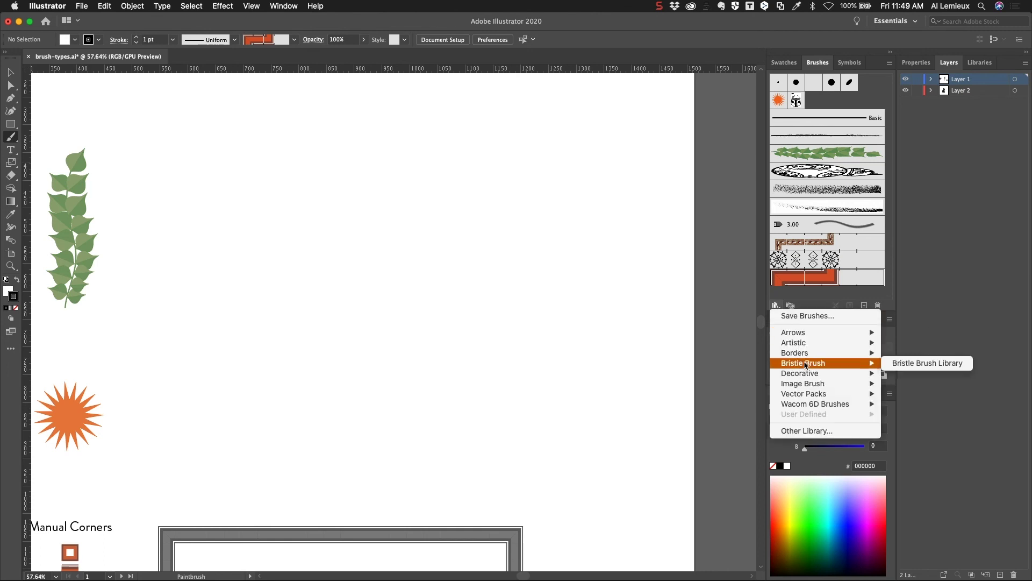
{"action": "left_click", "coordinate": [909, 365]}
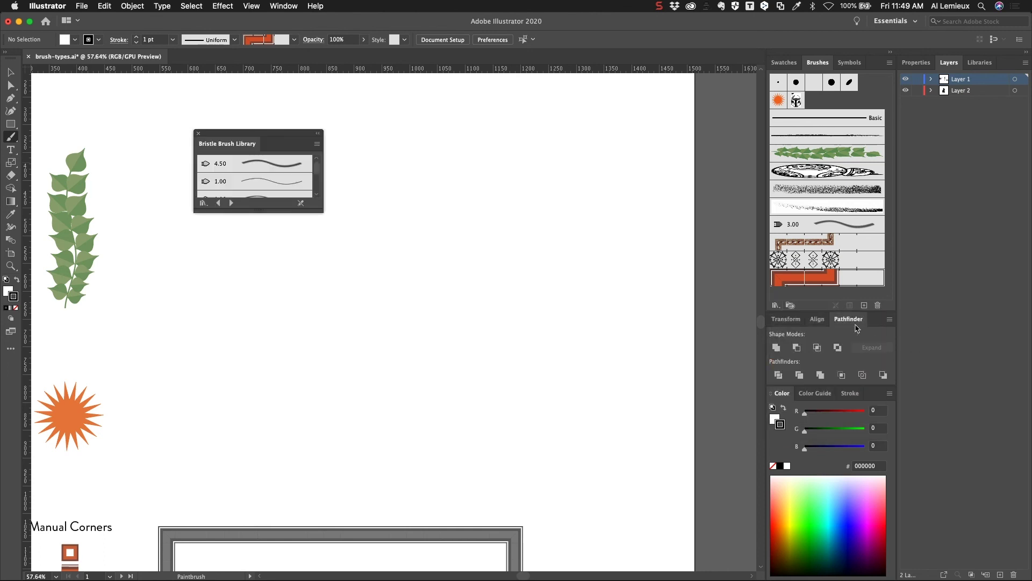
{"action": "mouse_move", "coordinate": [279, 136]}
{"action": "left_mouse_down"}
{"action": "mouse_move", "coordinate": [455, 138]}
{"action": "mouse_move", "coordinate": [681, 119]}
{"action": "left_mouse_up"}
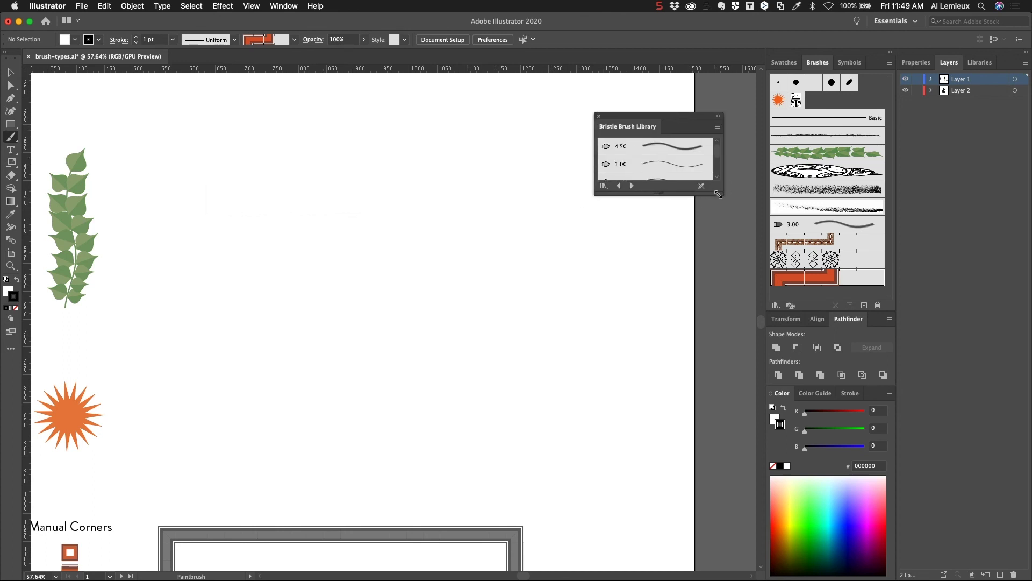
{"action": "mouse_move", "coordinate": [718, 204]}
{"action": "left_mouse_down"}
{"action": "mouse_move", "coordinate": [723, 334]}
{"action": "mouse_move", "coordinate": [750, 448]}
{"action": "left_mouse_up"}
{"action": "left_click_drag", "start_coordinate": [676, 116], "coordinate": [679, 109]}
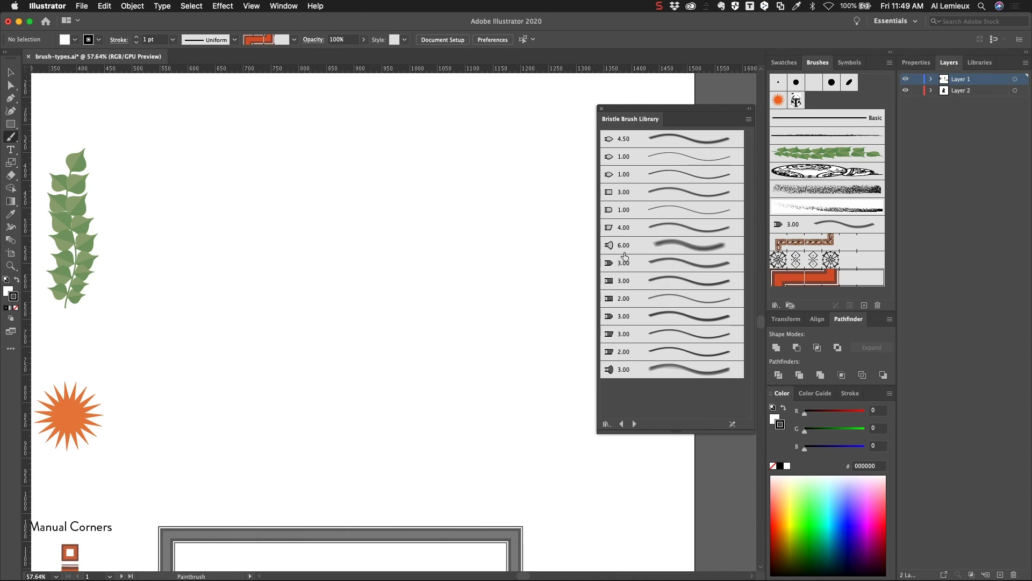
- Paint two overlapping wavy strokes, together about 692 by 267 px, in the empty area beside the leaves with the 6.00 bristle brush
{"action": "left_click", "coordinate": [670, 249]}
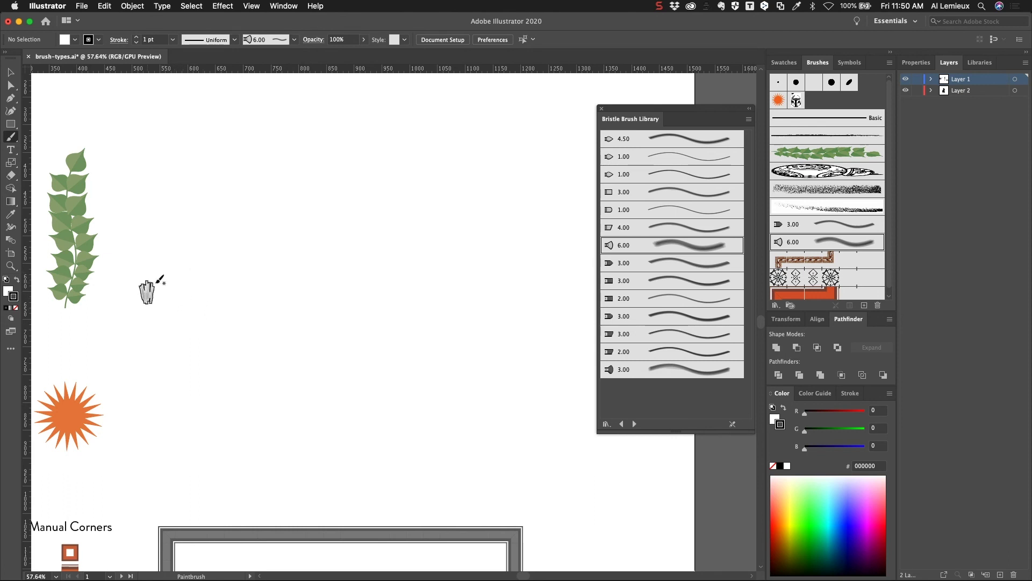
{"action": "left_click_drag", "start_coordinate": [199, 310], "coordinate": [161, 349]}
{"action": "mouse_move", "coordinate": [236, 283]}
{"action": "left_mouse_down"}
{"action": "mouse_move", "coordinate": [316, 277]}
{"action": "mouse_move", "coordinate": [358, 258]}
{"action": "mouse_move", "coordinate": [400, 207]}
{"action": "mouse_move", "coordinate": [500, 198]}
{"action": "mouse_move", "coordinate": [508, 211]}
{"action": "left_mouse_up"}
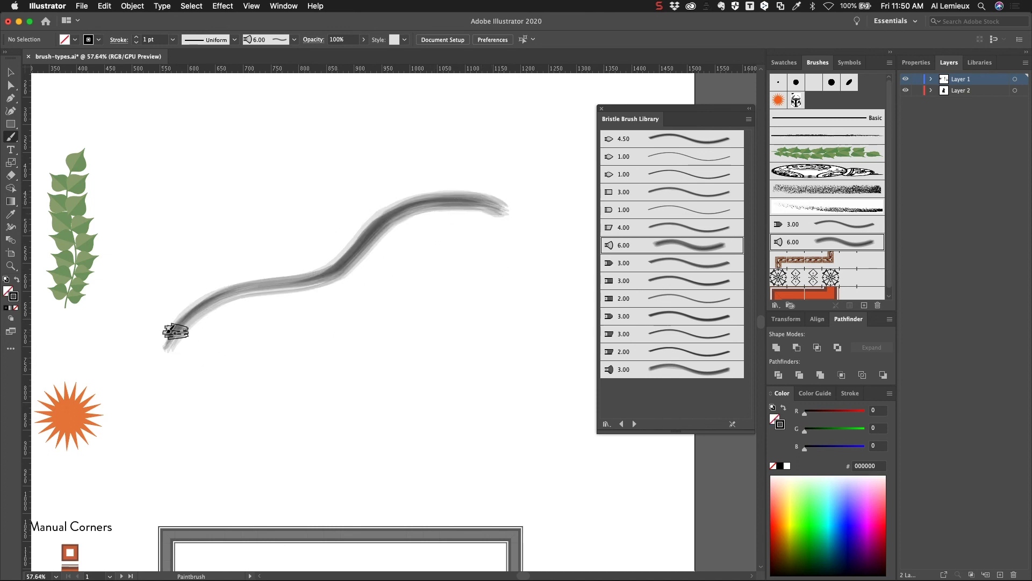
{"action": "mouse_move", "coordinate": [182, 327]}
{"action": "left_mouse_down"}
{"action": "mouse_move", "coordinate": [209, 307]}
{"action": "mouse_move", "coordinate": [310, 285]}
{"action": "mouse_move", "coordinate": [356, 228]}
{"action": "mouse_move", "coordinate": [385, 212]}
{"action": "mouse_move", "coordinate": [461, 205]}
{"action": "mouse_move", "coordinate": [516, 214]}
{"action": "mouse_move", "coordinate": [548, 203]}
{"action": "left_mouse_up"}
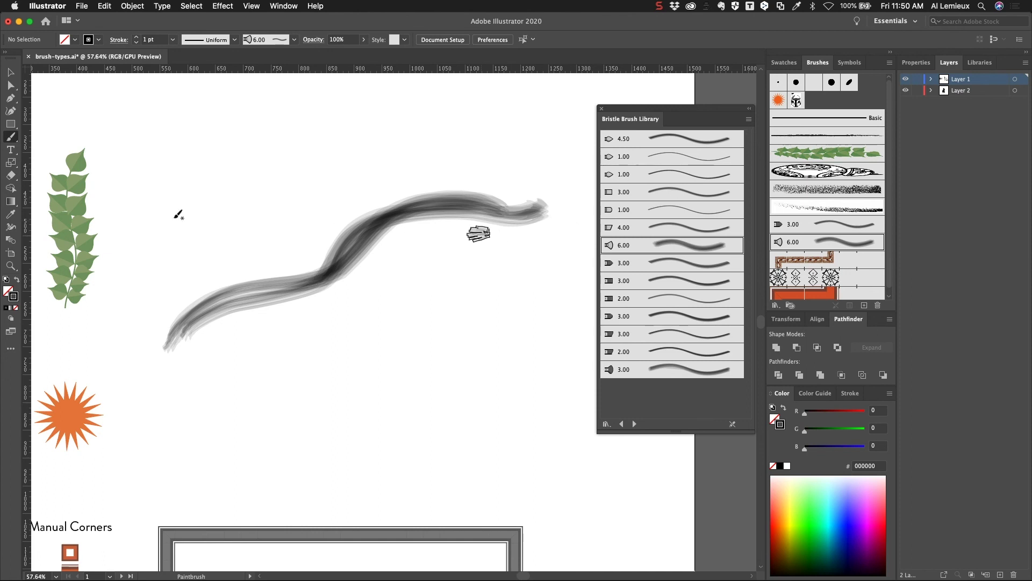
- Select both wavy strokes and try the 3.00, two 1.00 and 4.50 bristle brushes on them, ending with the lower 2.00 brush
{"action": "key", "text": "v"}
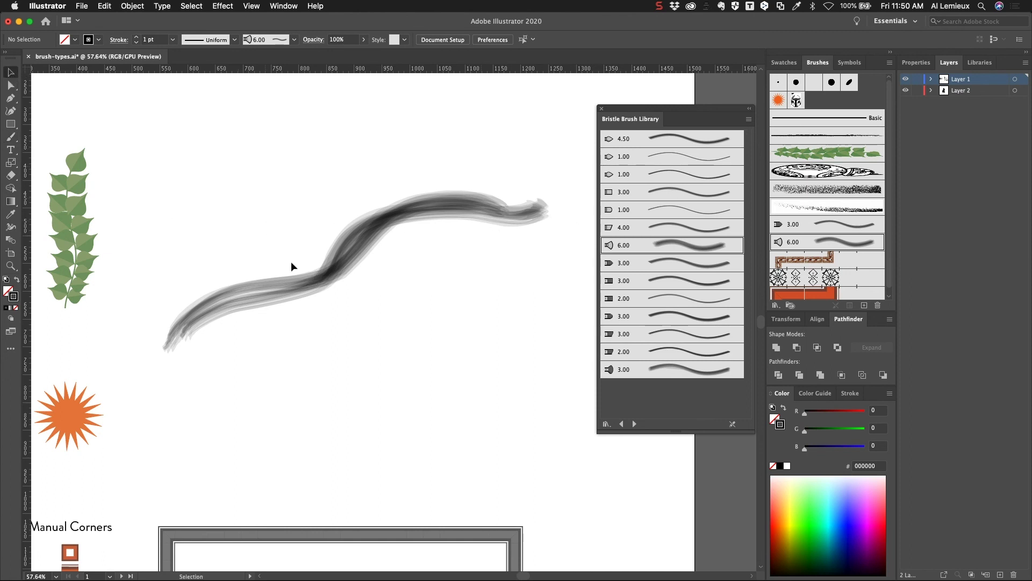
{"action": "left_click_drag", "start_coordinate": [263, 190], "coordinate": [347, 351]}
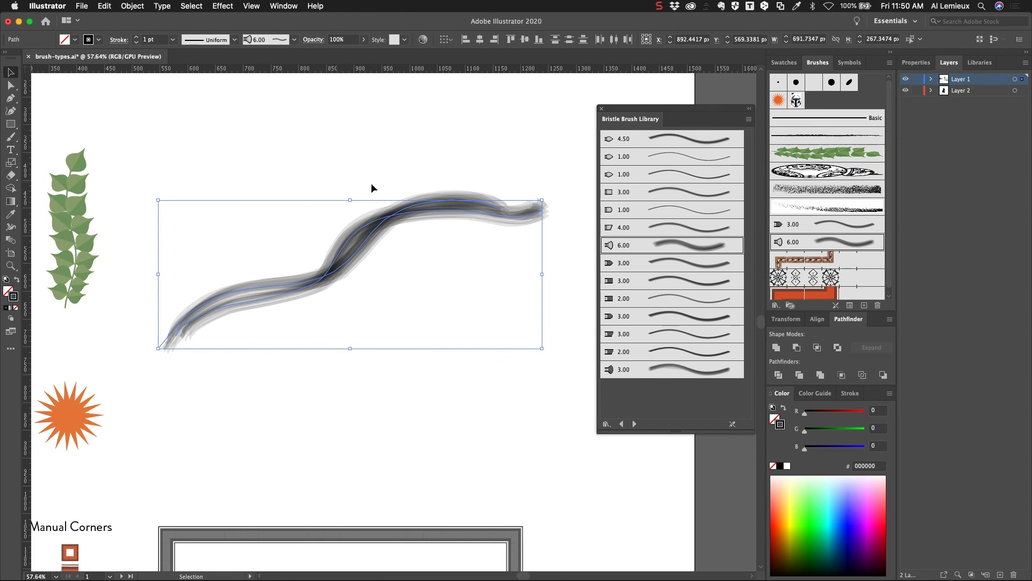
{"action": "left_click", "coordinate": [681, 194]}
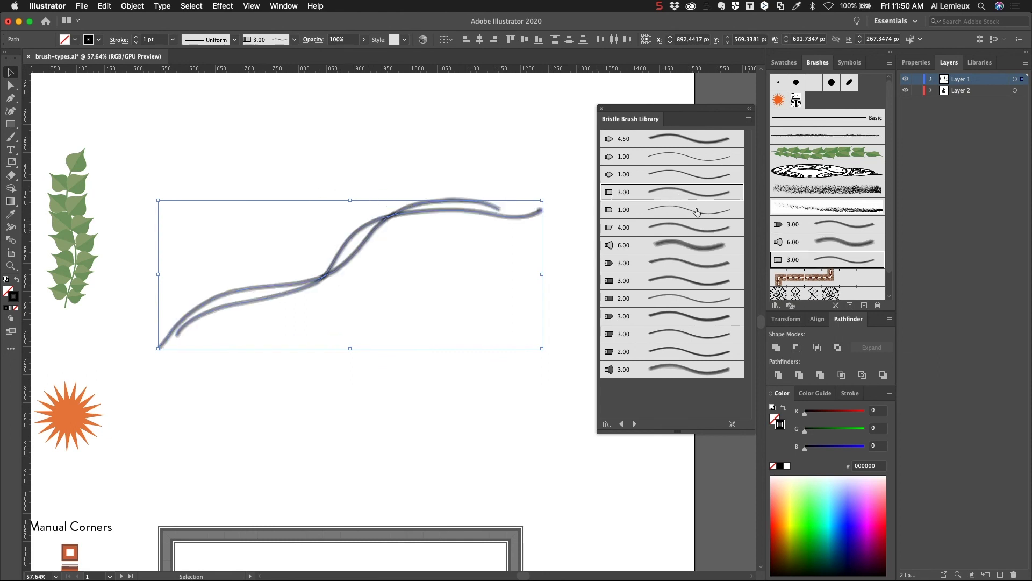
{"action": "left_click", "coordinate": [683, 177]}
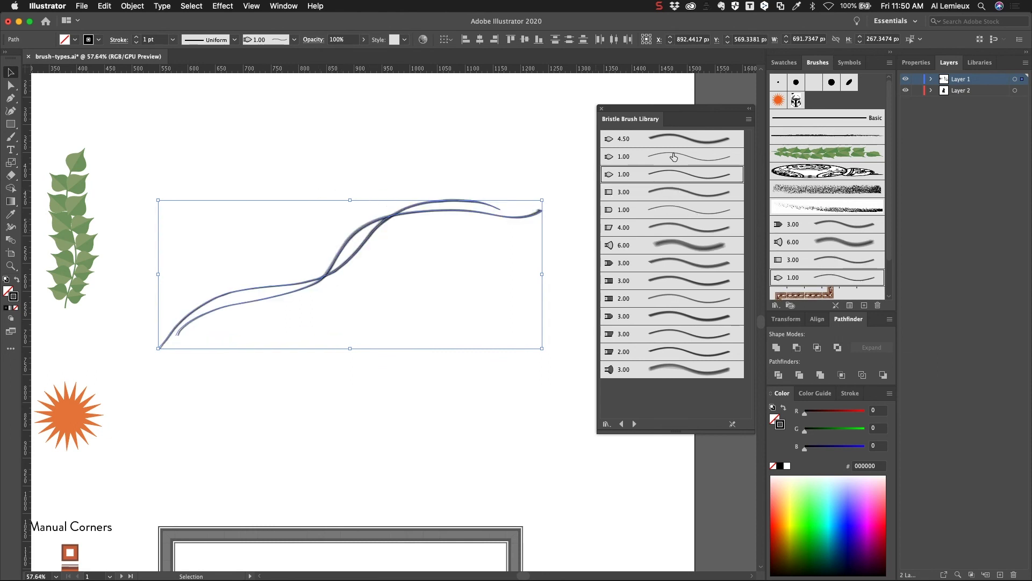
{"action": "left_click", "coordinate": [674, 157]}
{"action": "left_click", "coordinate": [672, 143]}
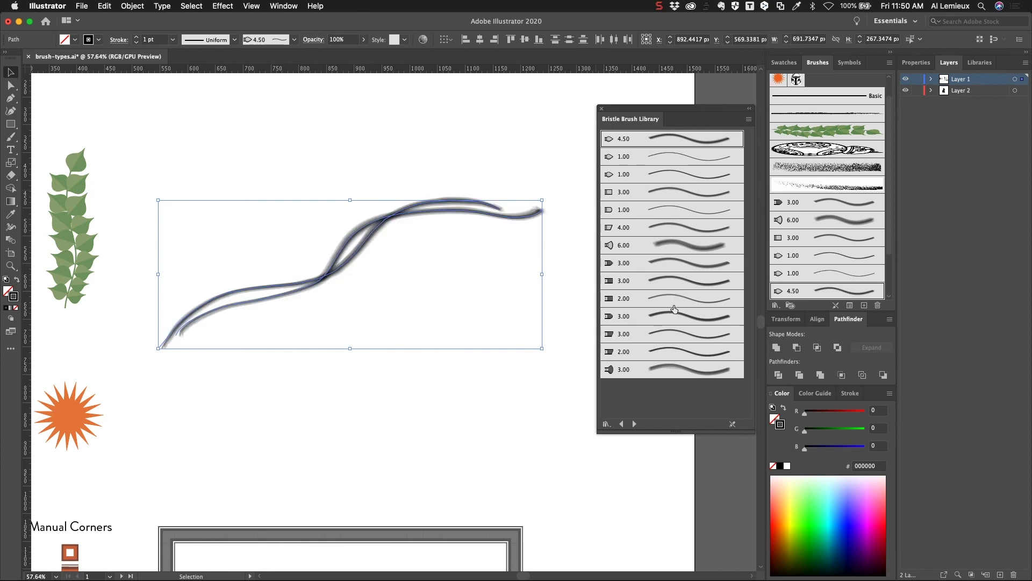
{"action": "left_click", "coordinate": [675, 355]}
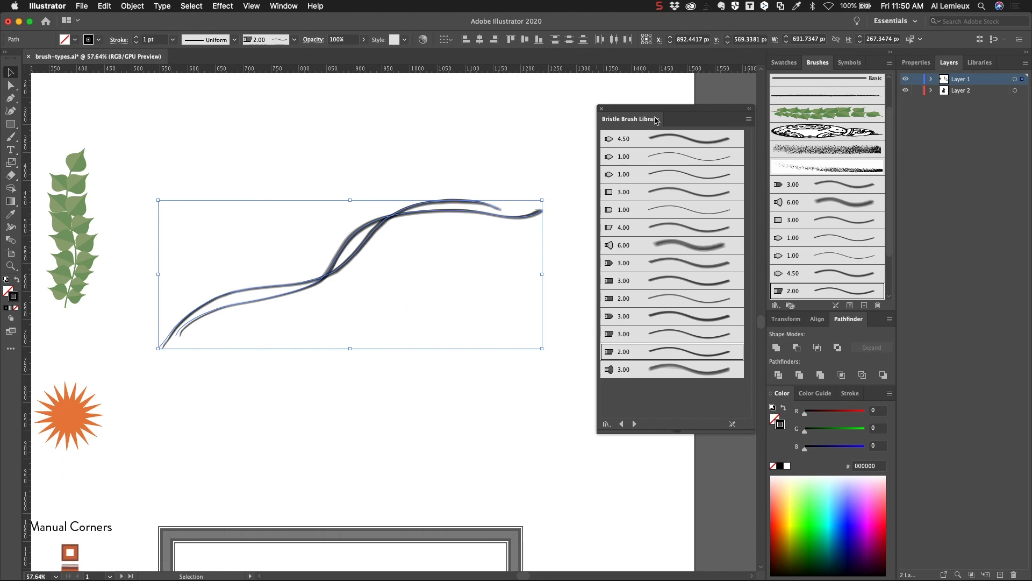
{"action": "left_click_drag", "start_coordinate": [650, 109], "coordinate": [647, 102]}
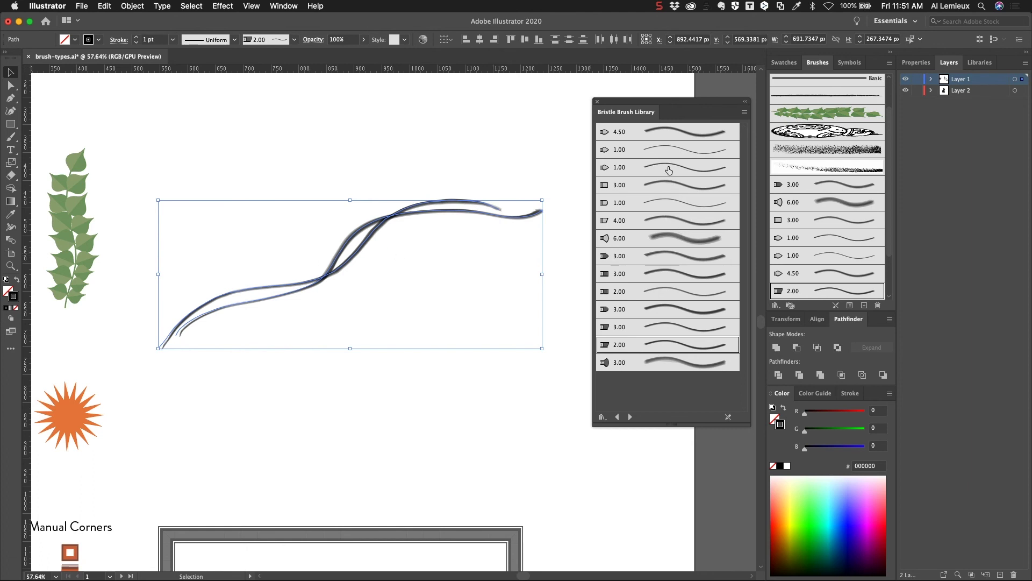
{"action": "key", "text": "a"}
{"action": "key", "text": "super+minus"}
{"action": "key", "text": "super+minus"}
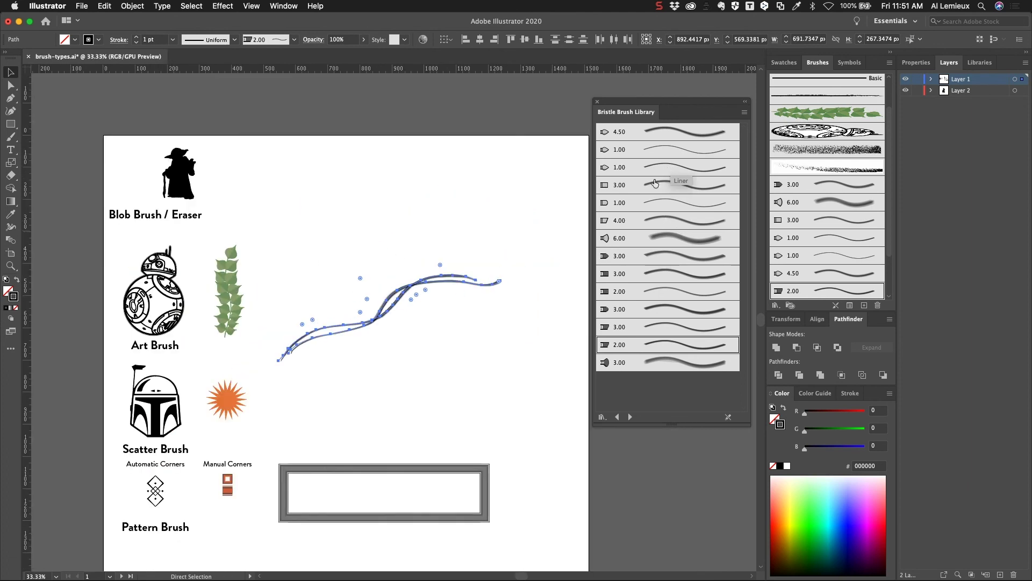
{"action": "left_click_drag", "start_coordinate": [474, 155], "coordinate": [566, 186]}
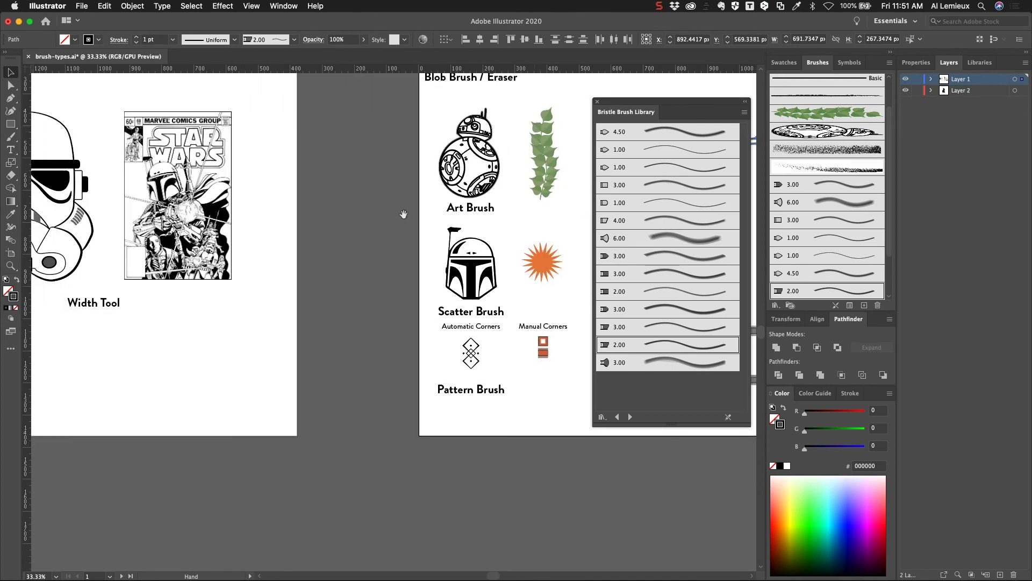
{"action": "mouse_move", "coordinate": [224, 269]}
{"action": "left_mouse_down"}
{"action": "mouse_move", "coordinate": [467, 318]}
{"action": "mouse_move", "coordinate": [270, 365]}
{"action": "mouse_move", "coordinate": [1, 379]}
{"action": "left_mouse_up"}
{"action": "left_click_drag", "start_coordinate": [347, 318], "coordinate": [312, 323]}
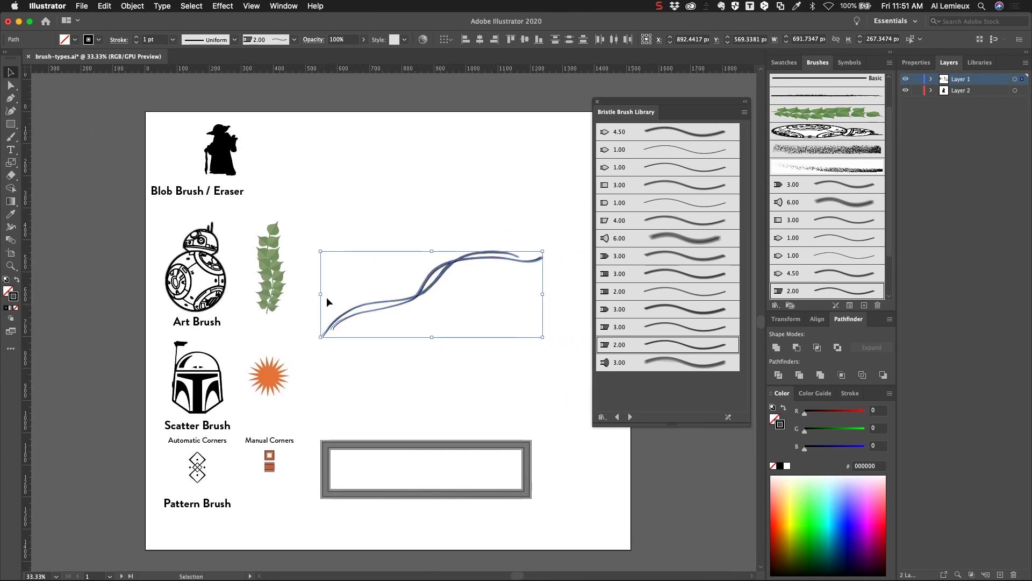